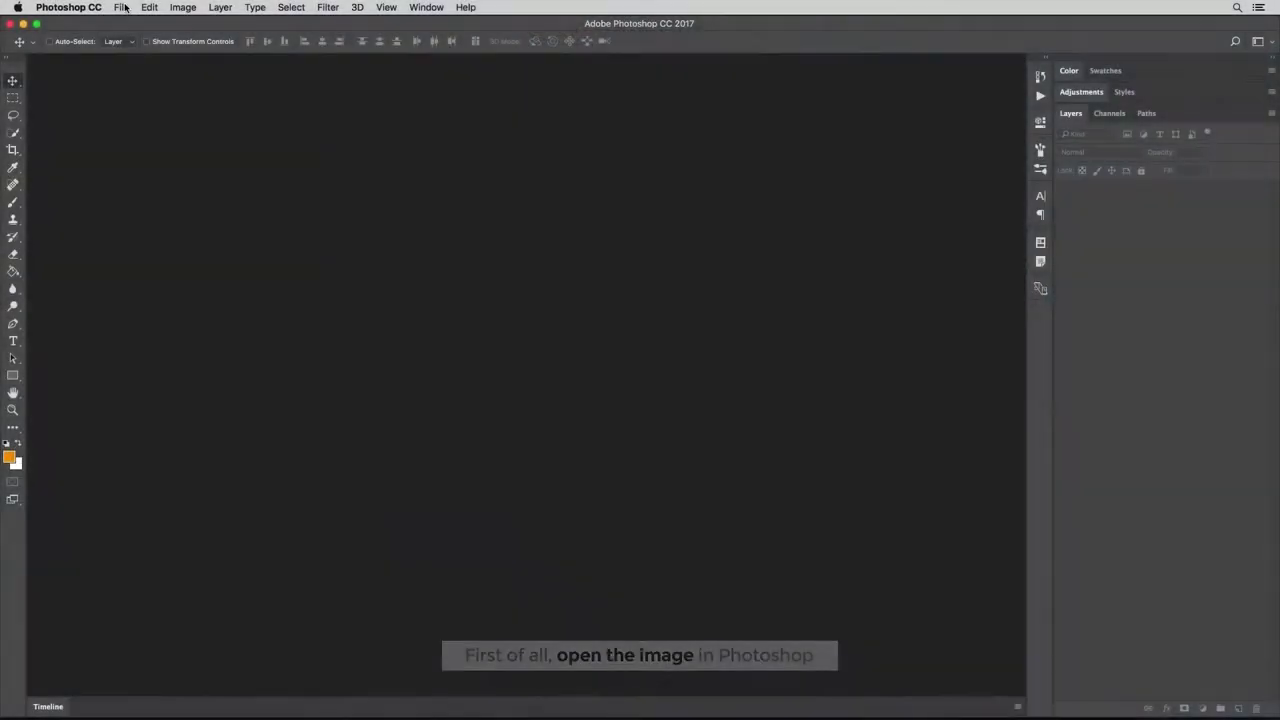
Open image animated 01.jpg from the Desktop and select the Brush tool.
left_click(121, 7)
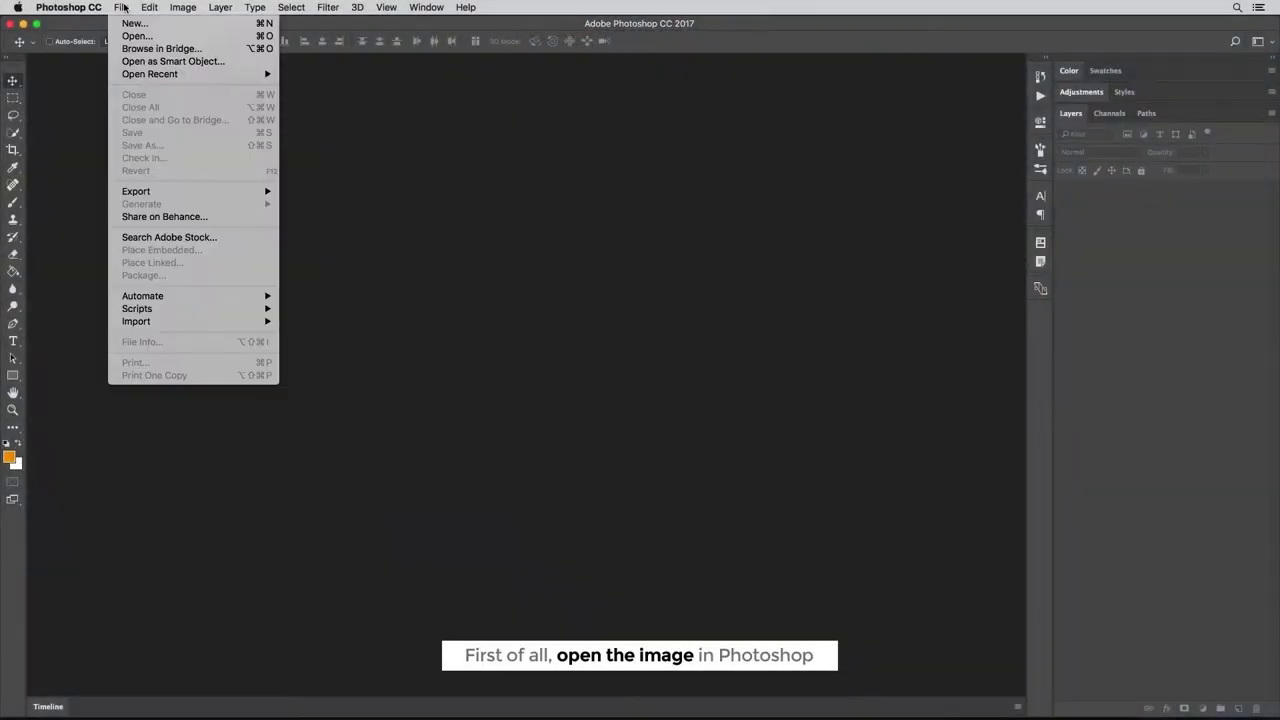
left_click(143, 38)
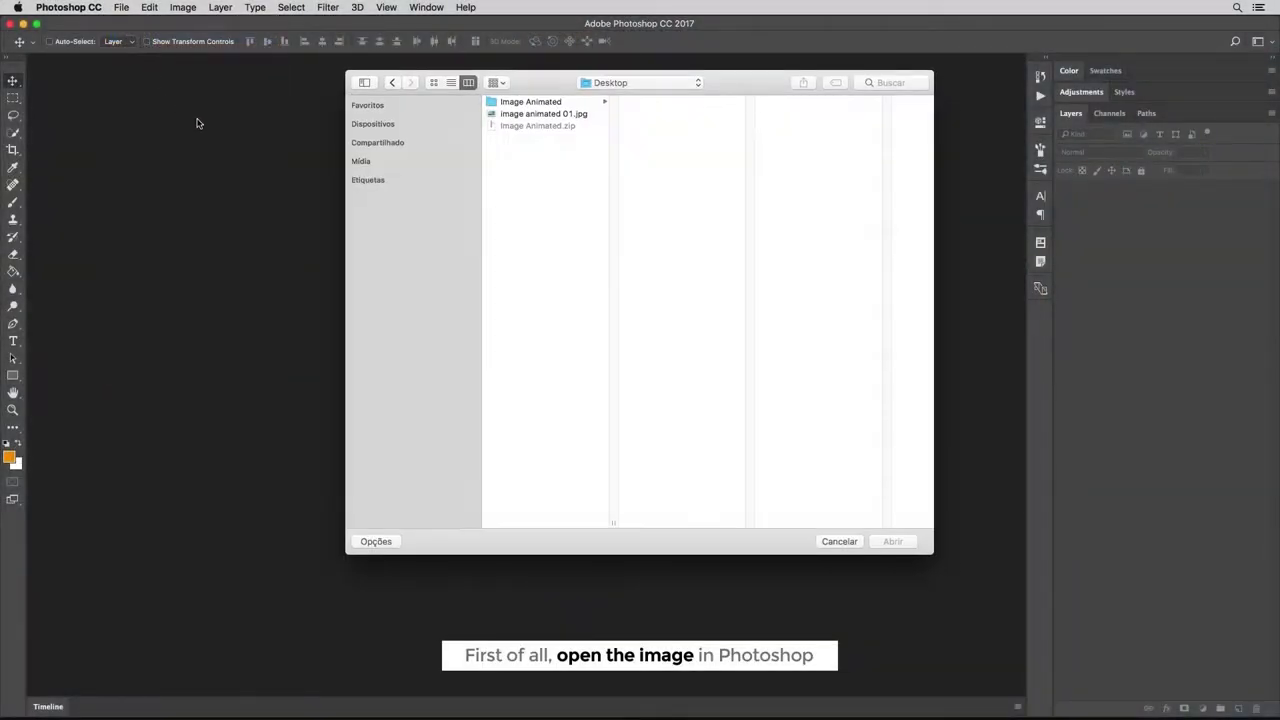
left_click(527, 115)
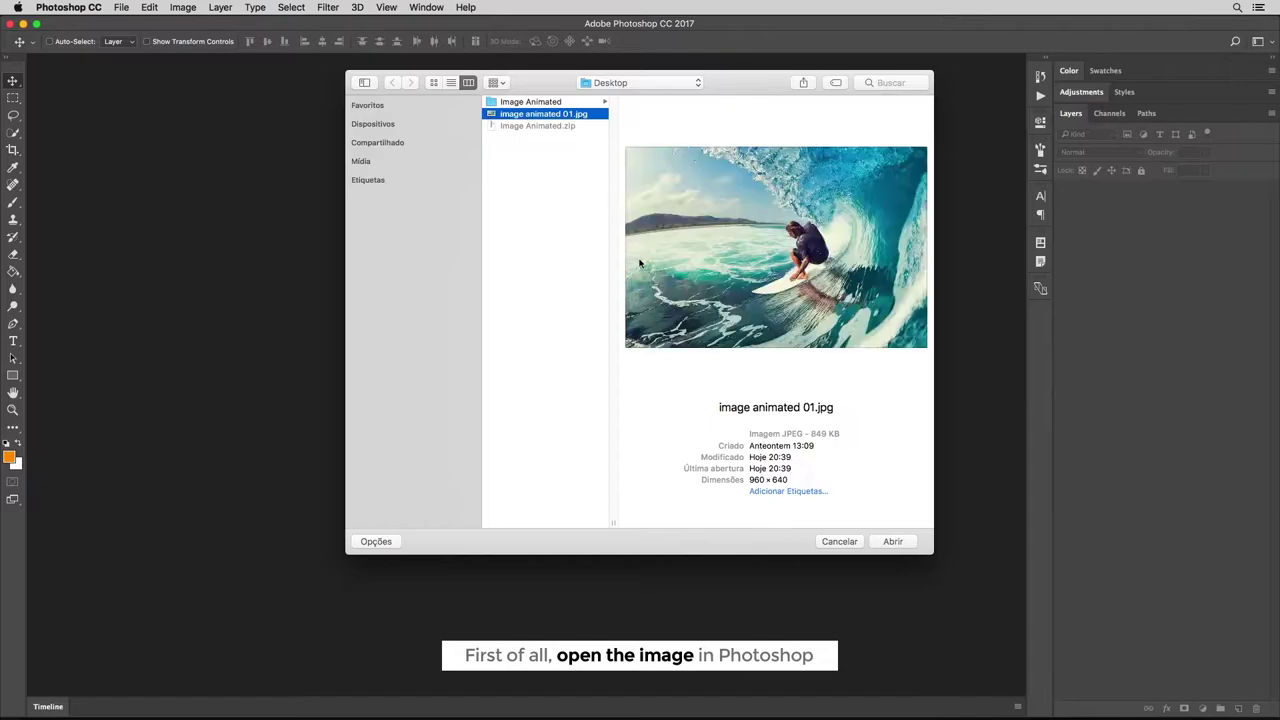
left_click(893, 541)
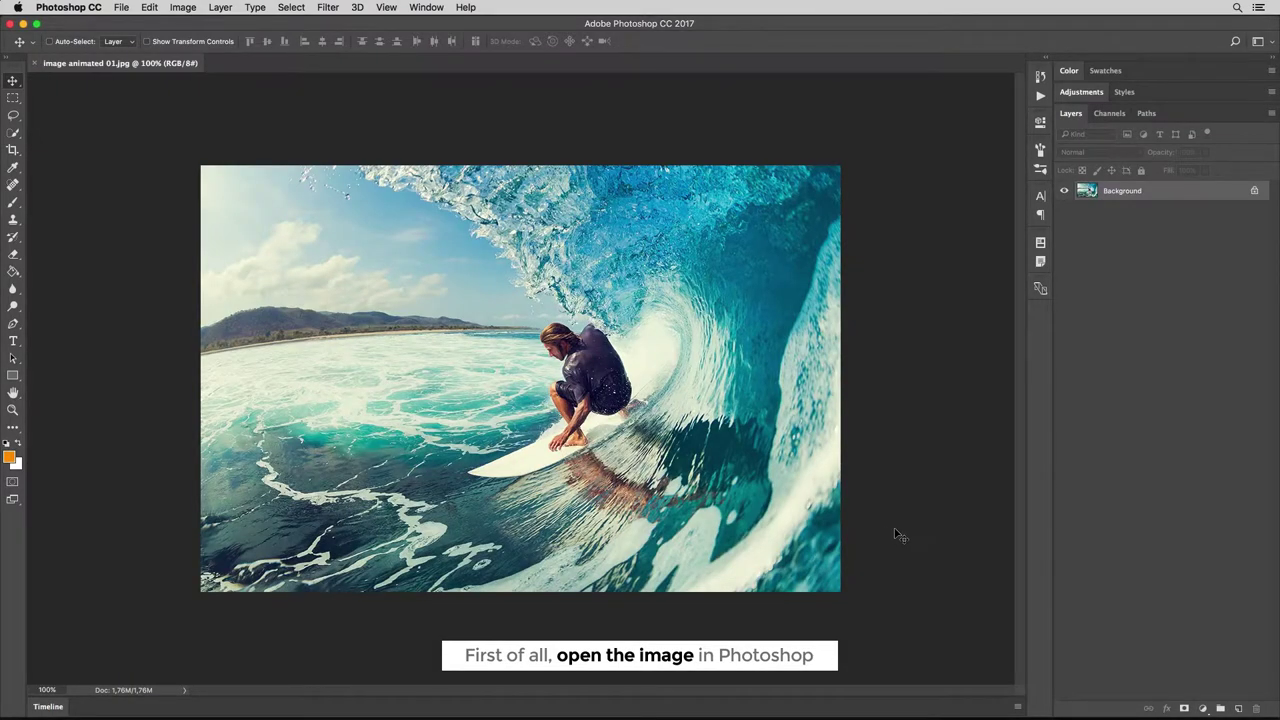
left_click(13, 203)
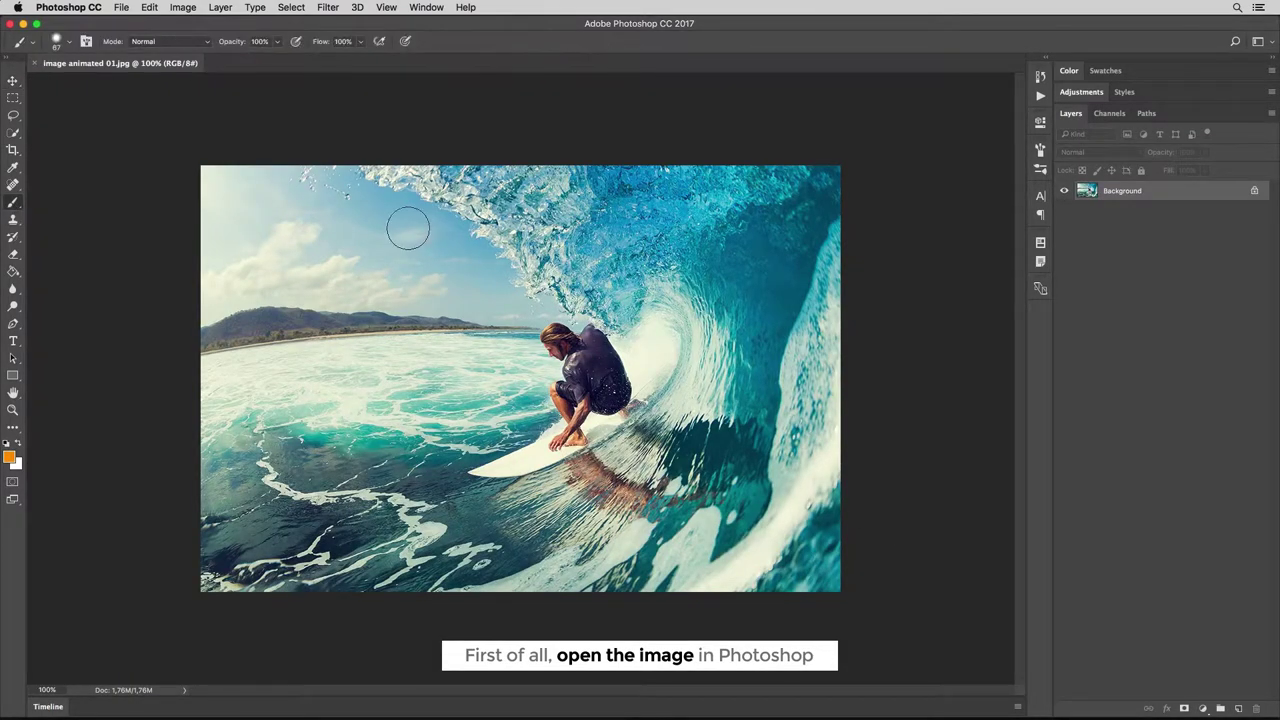
On a new layer, paint orange over the right-side wave, the surfer's surroundings and the bottom water edge.
left_click(1238, 708)
mouse_move(567, 175)
left_mouse_down()
mouse_move(662, 305)
mouse_move(205, 585)
mouse_move(800, 585)
mouse_move(838, 540)
mouse_move(828, 185)
mouse_move(770, 170)
mouse_move(602, 170)
mouse_move(720, 294)
mouse_move(651, 257)
mouse_move(667, 190)
left_mouse_up()
mouse_move(729, 303)
left_mouse_down()
mouse_move(690, 460)
mouse_move(530, 520)
mouse_move(309, 543)
mouse_move(339, 568)
mouse_move(569, 551)
mouse_move(748, 563)
mouse_move(708, 543)
mouse_move(694, 514)
mouse_move(771, 509)
mouse_move(786, 466)
mouse_move(783, 476)
mouse_move(737, 400)
mouse_move(706, 491)
left_mouse_up()
mouse_move(793, 476)
left_mouse_down()
mouse_move(808, 217)
mouse_move(771, 500)
left_mouse_up()
mouse_move(768, 146)
left_mouse_down()
mouse_move(727, 235)
mouse_move(731, 183)
mouse_move(657, 200)
mouse_move(694, 195)
left_mouse_up()
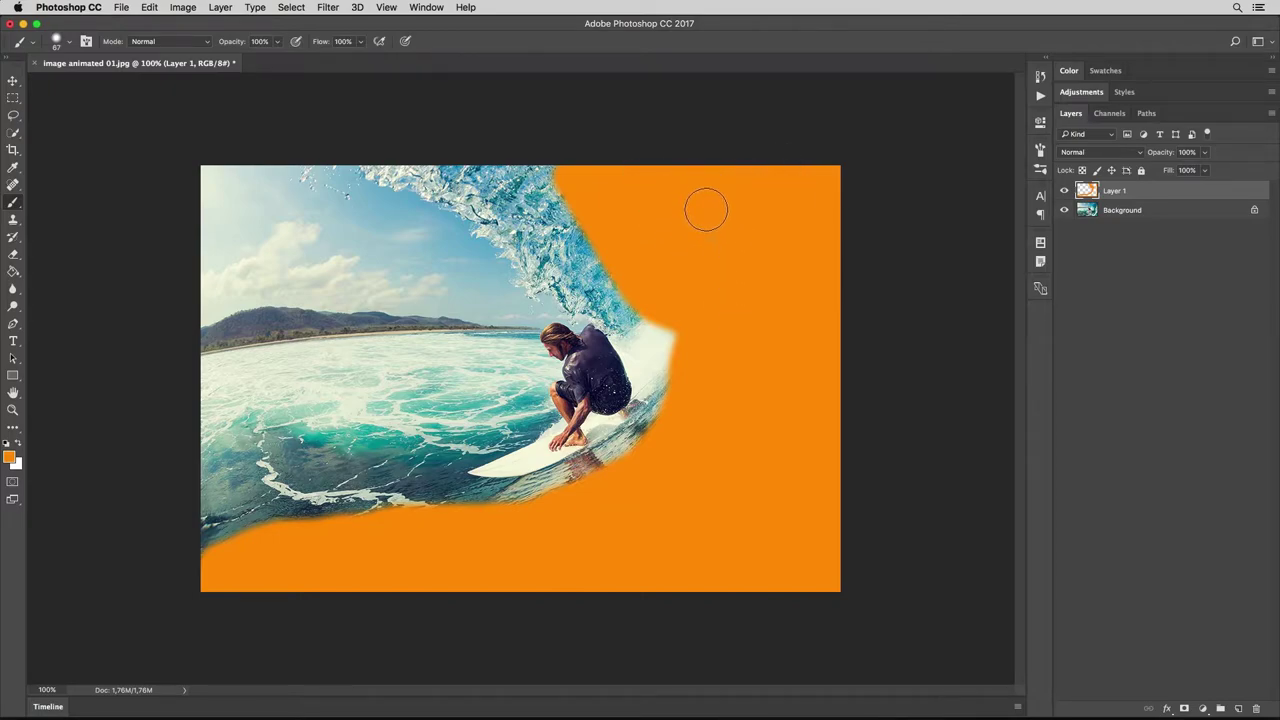
mouse_move(252, 543)
left_mouse_down()
mouse_move(506, 517)
mouse_move(537, 497)
left_mouse_up()
left_click_drag(609, 472, 683, 404)
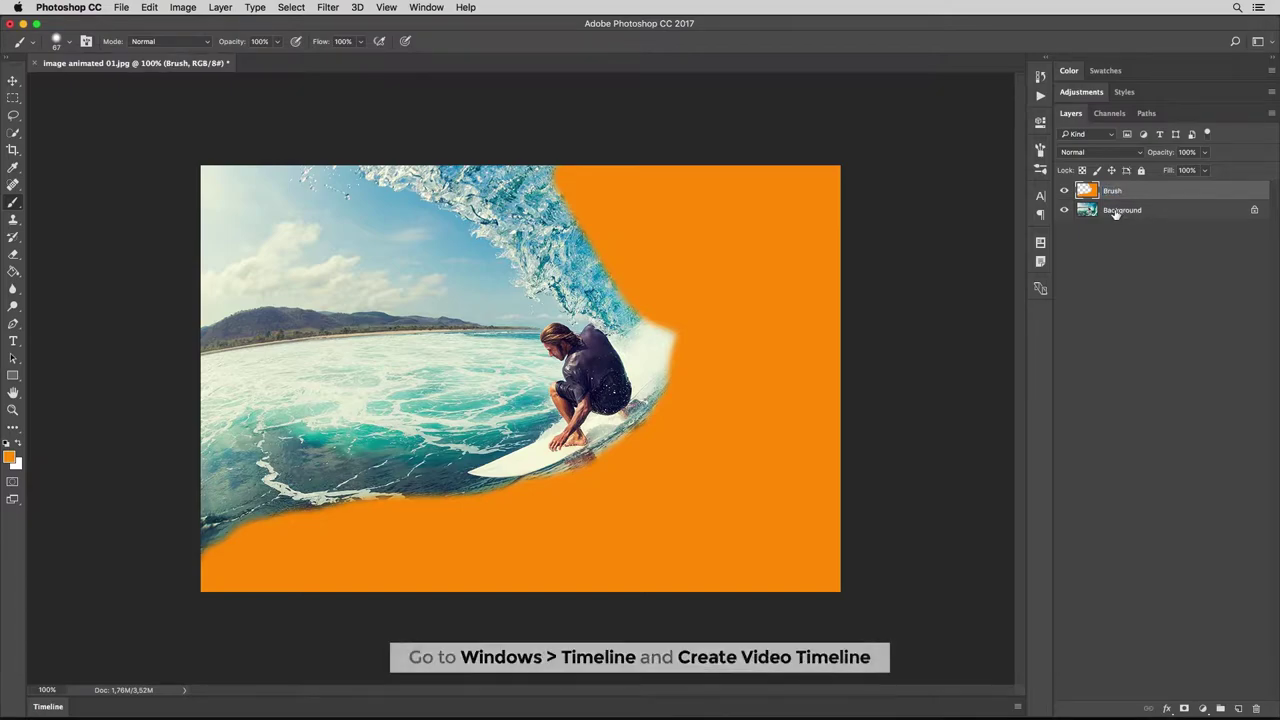
Create a video timeline in the Timeline panel, making the Brush layer a 5-second clip.
left_click(427, 7)
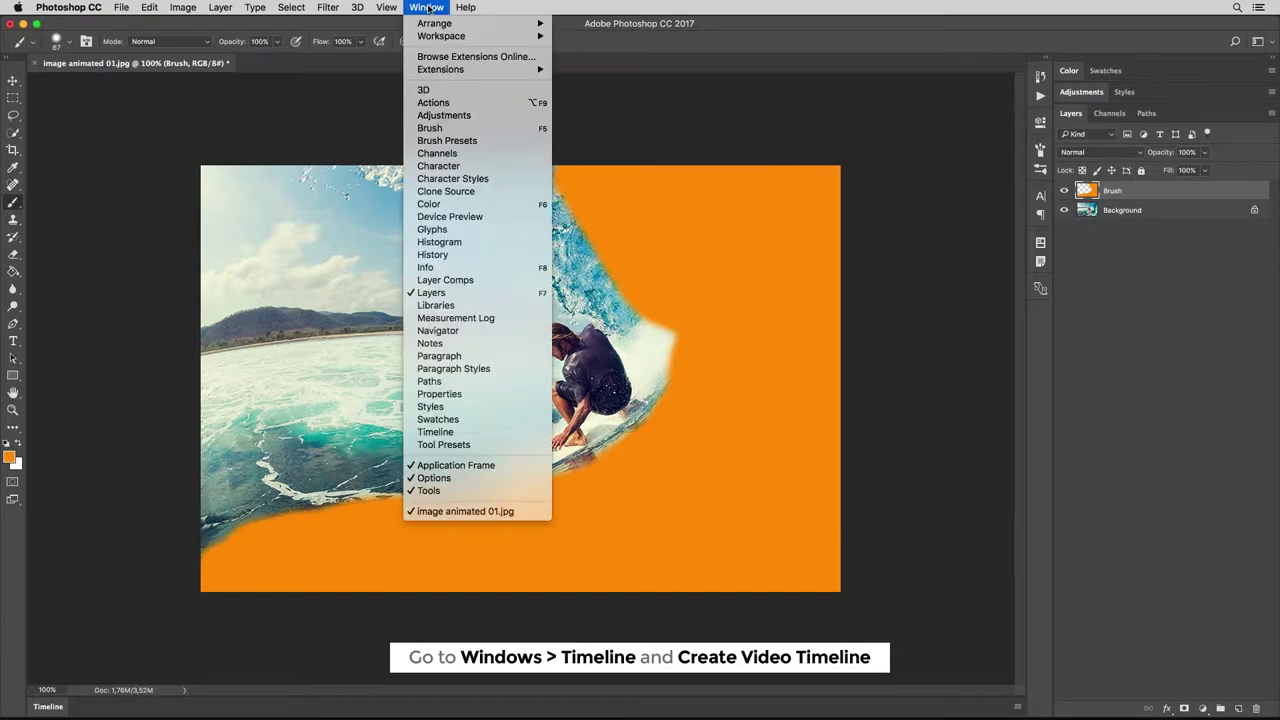
left_click(476, 432)
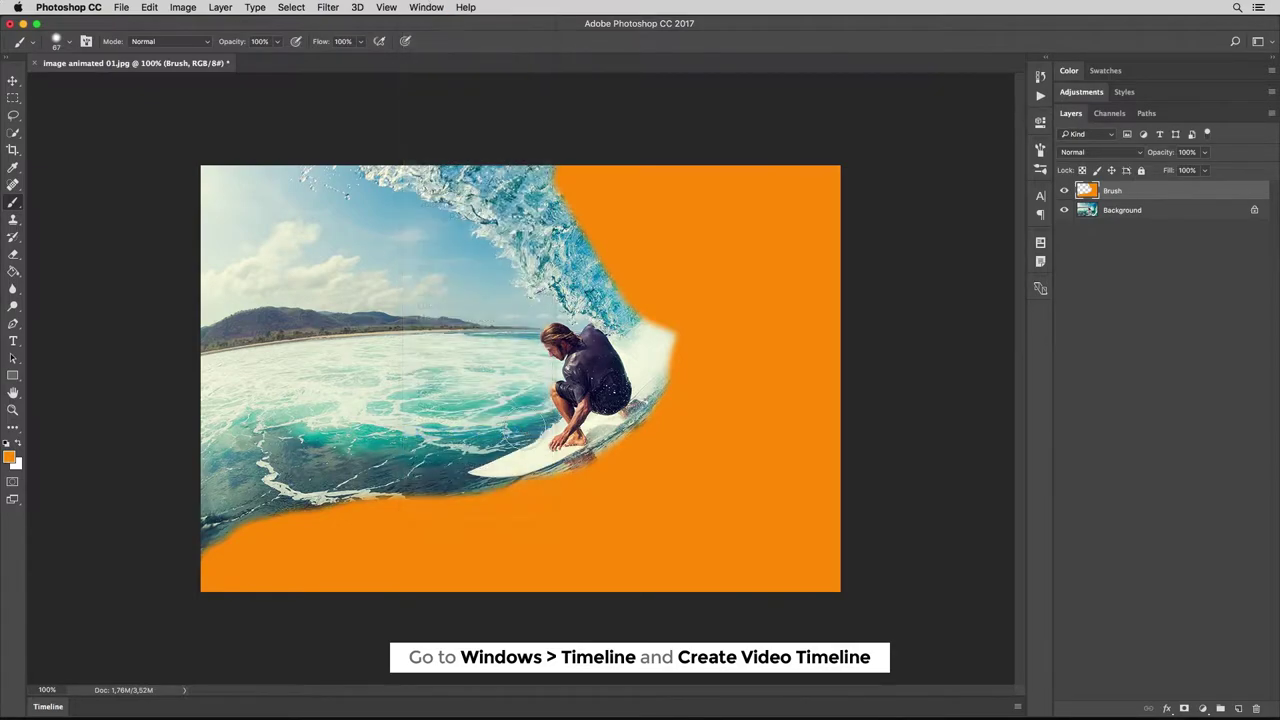
left_click(576, 638)
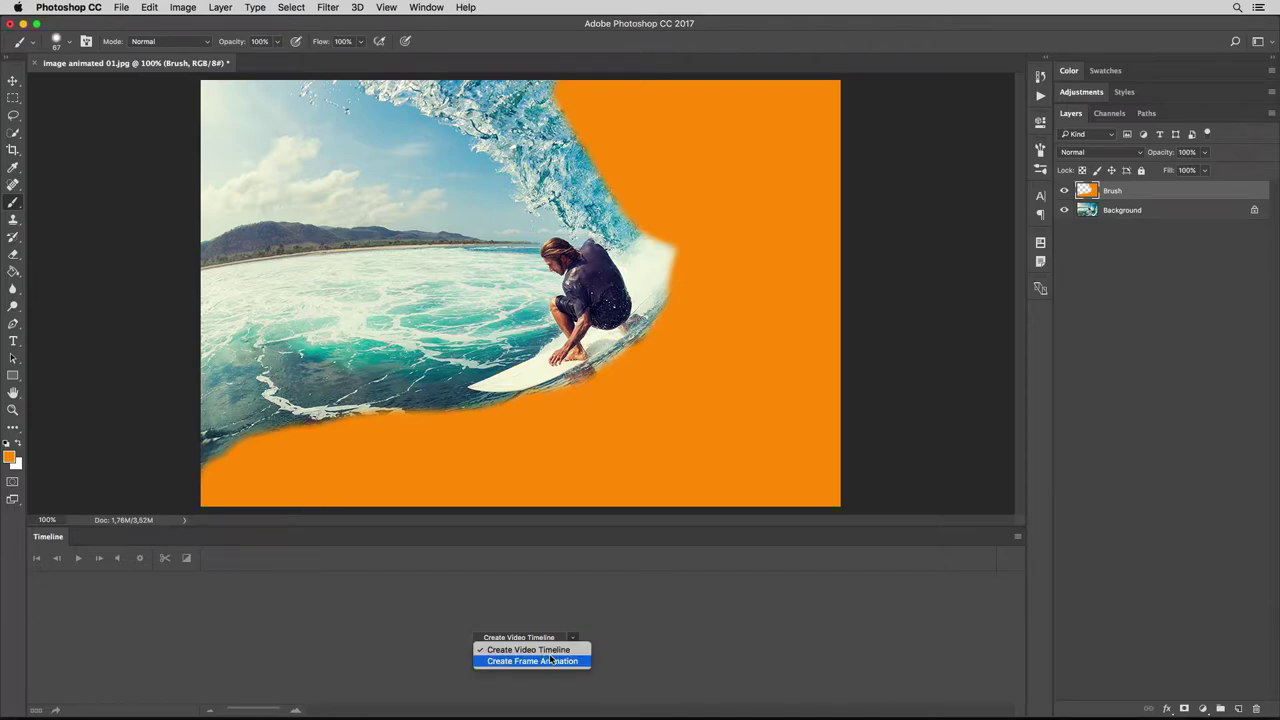
left_click(542, 640)
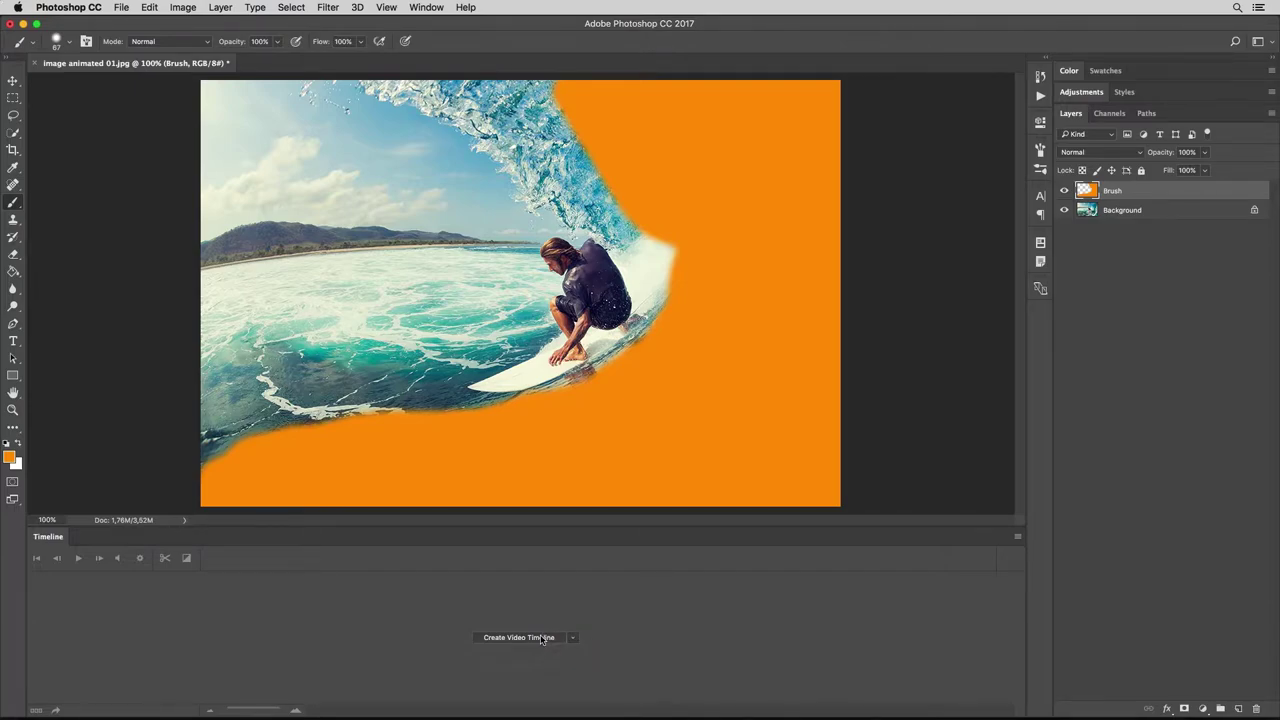
left_click(540, 640)
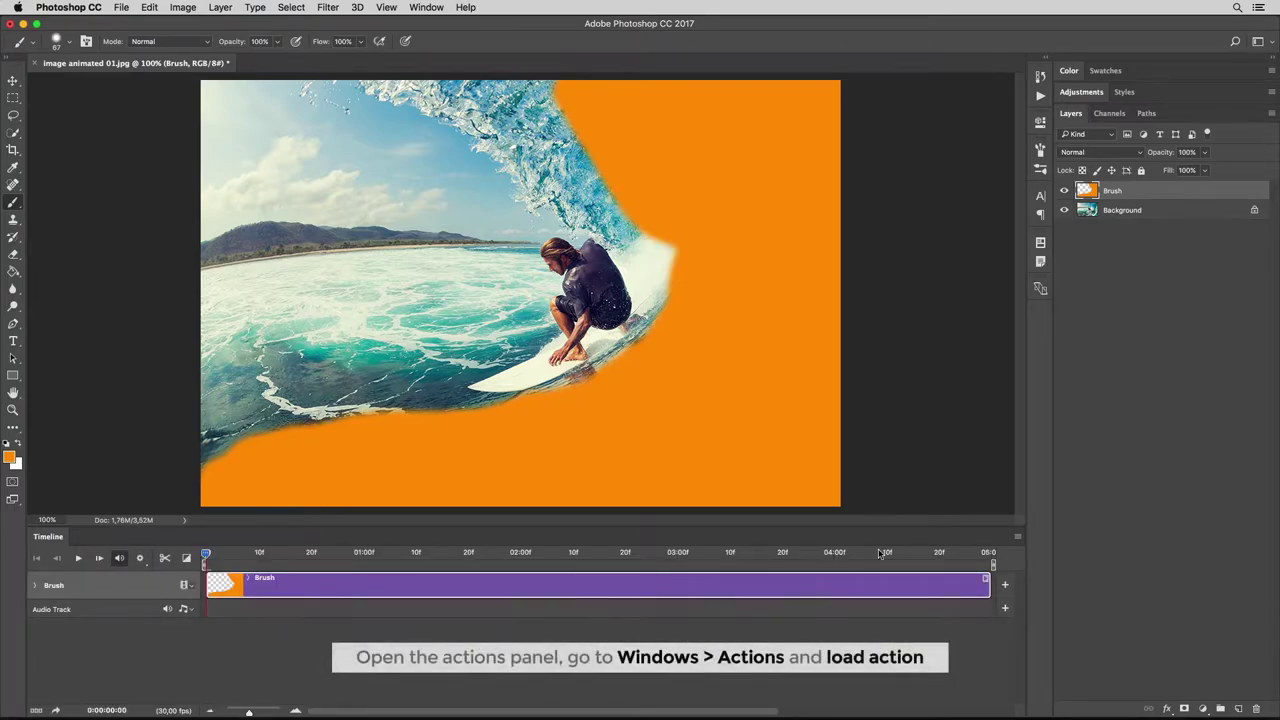
Load Image Animated.atn into the Actions panel and select its Loop w/ Distortion 3 secs. action.
left_click(1040, 97)
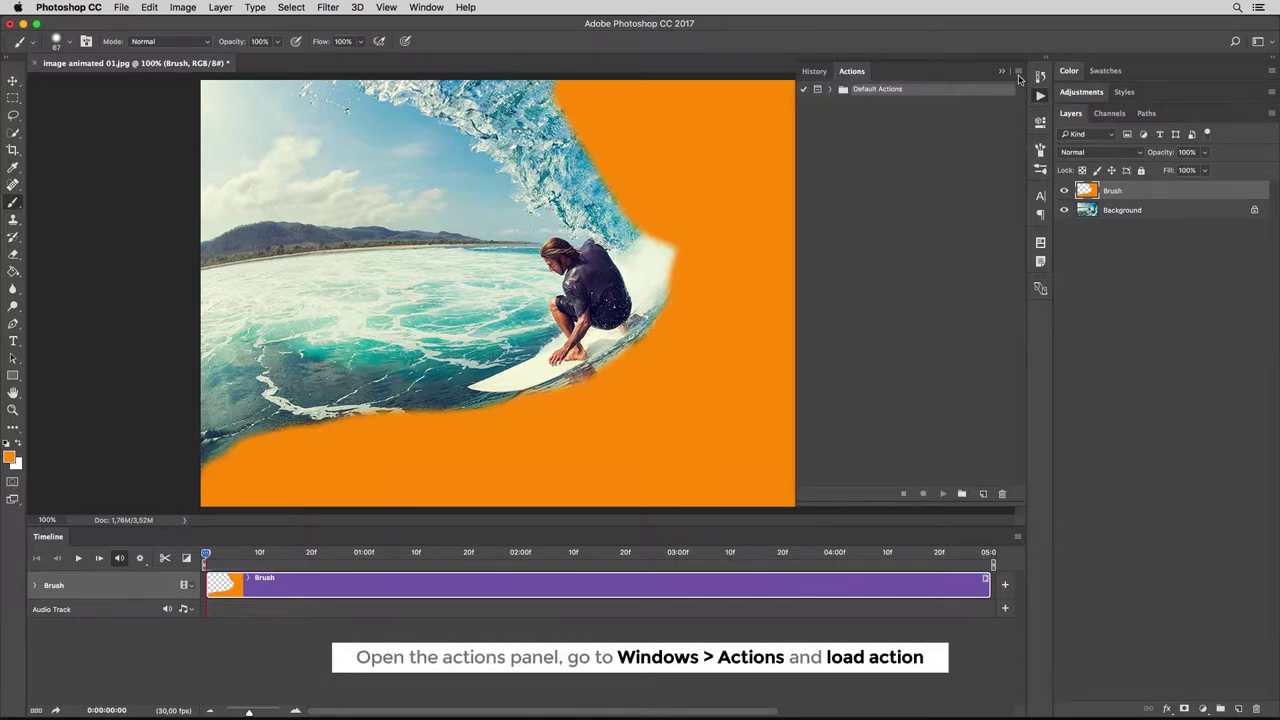
left_click(1018, 74)
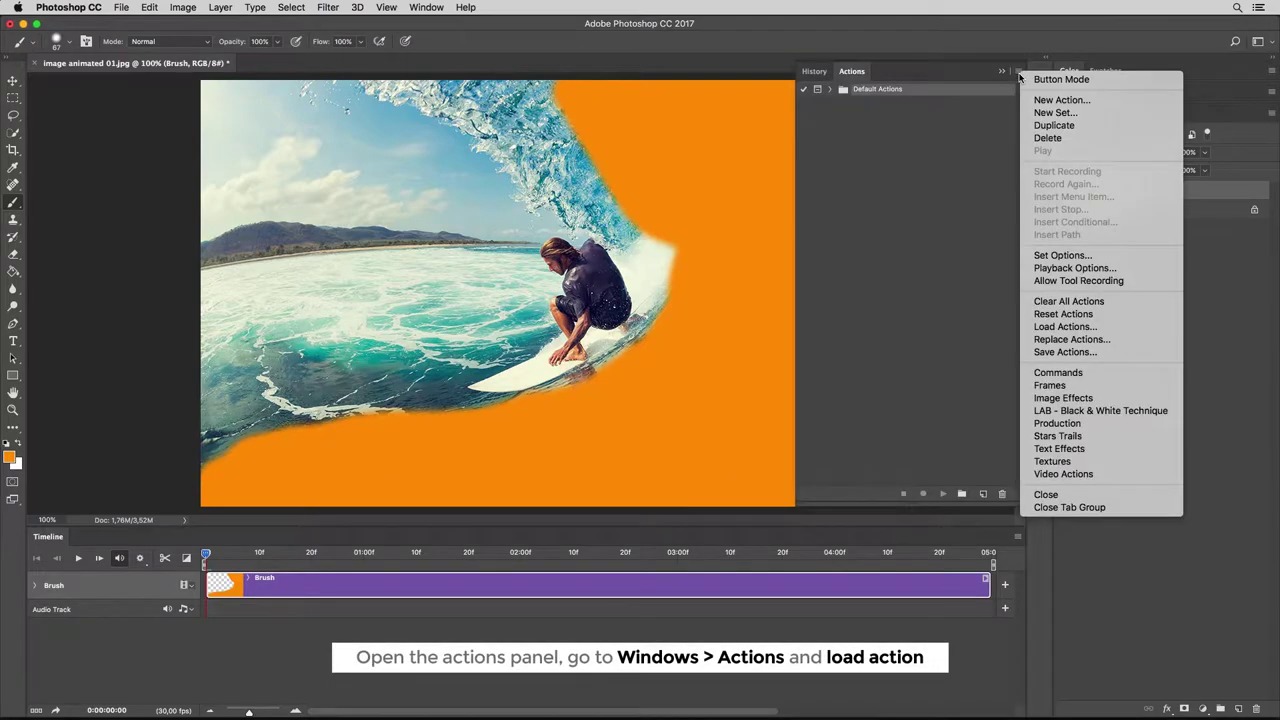
left_click(1064, 326)
left_click(685, 102)
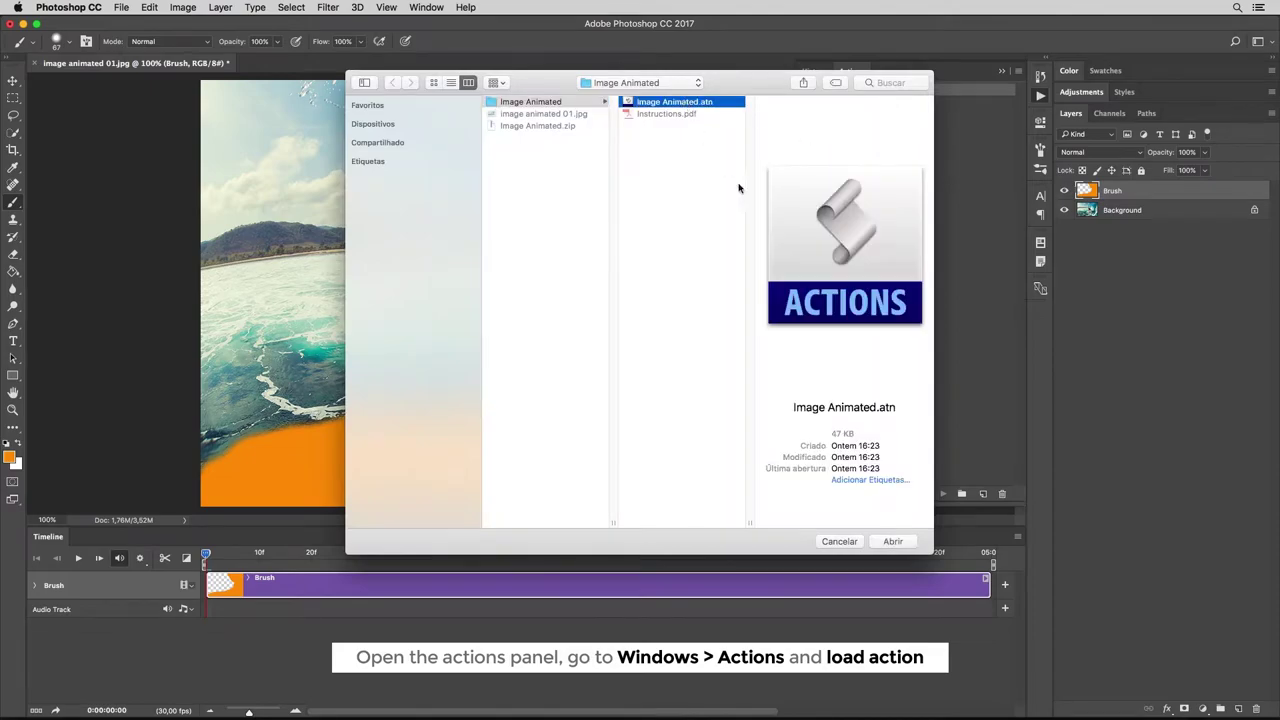
left_click(903, 543)
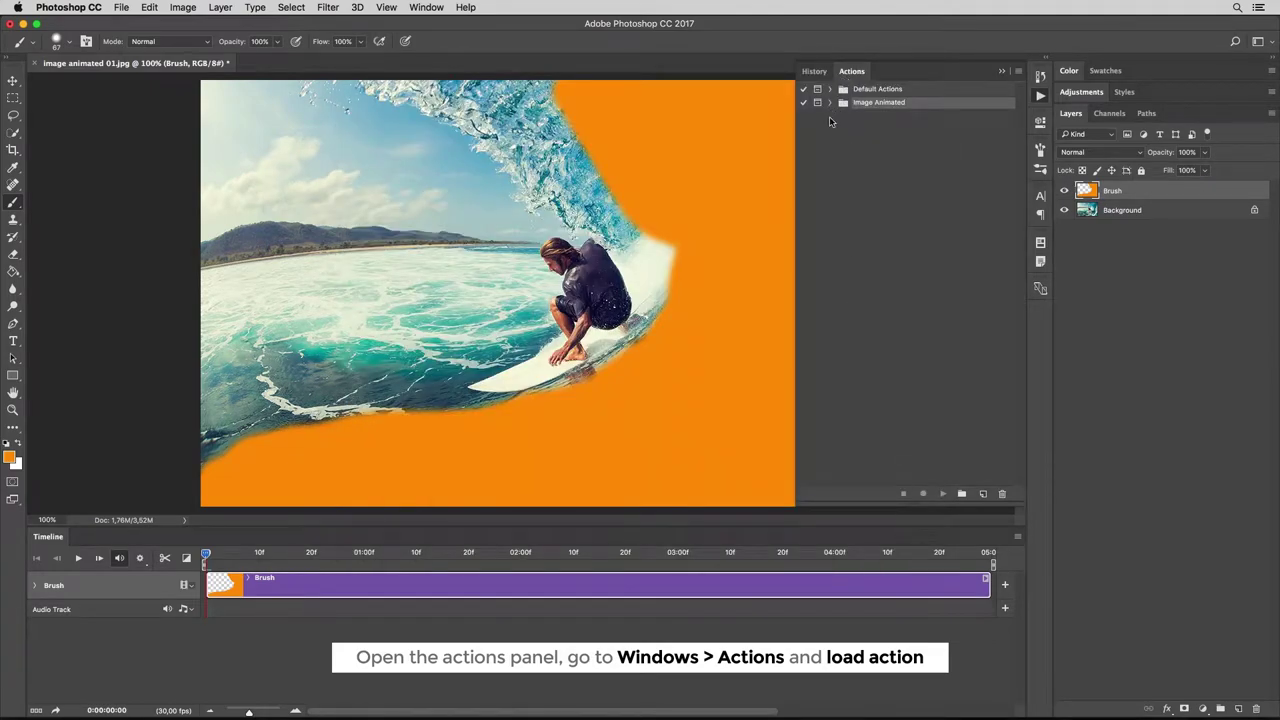
left_click(830, 103)
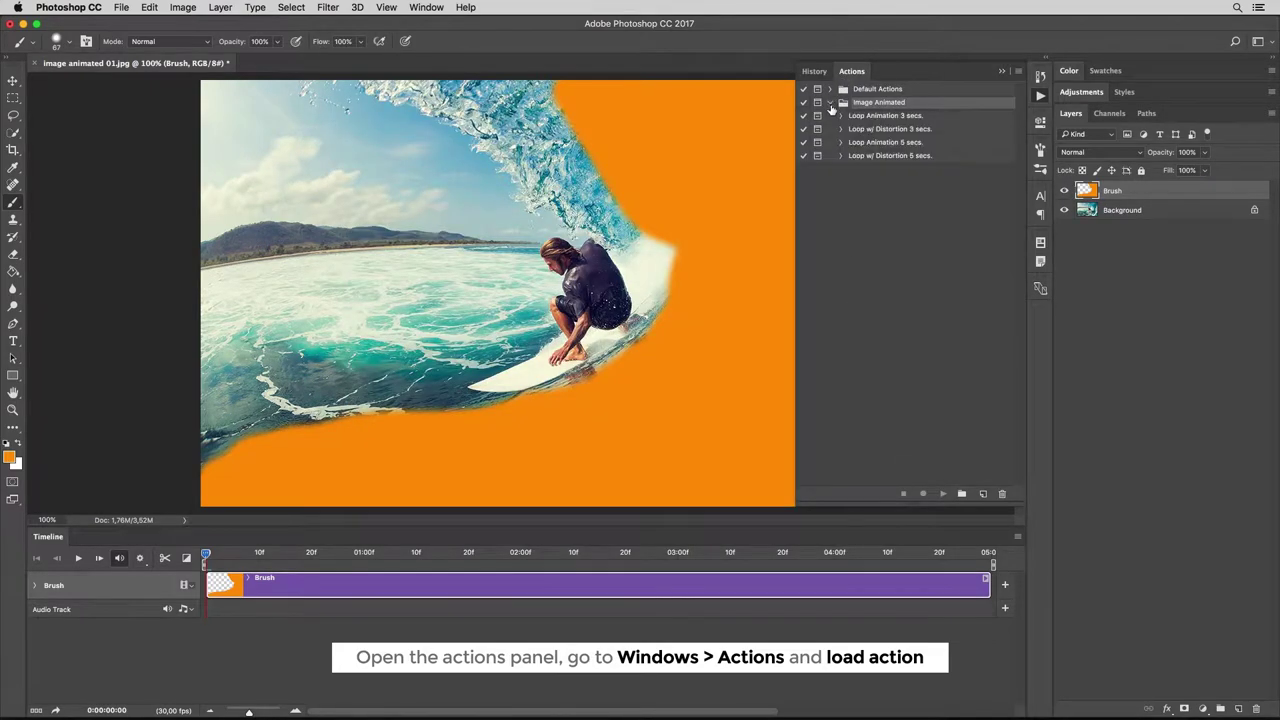
left_click(918, 130)
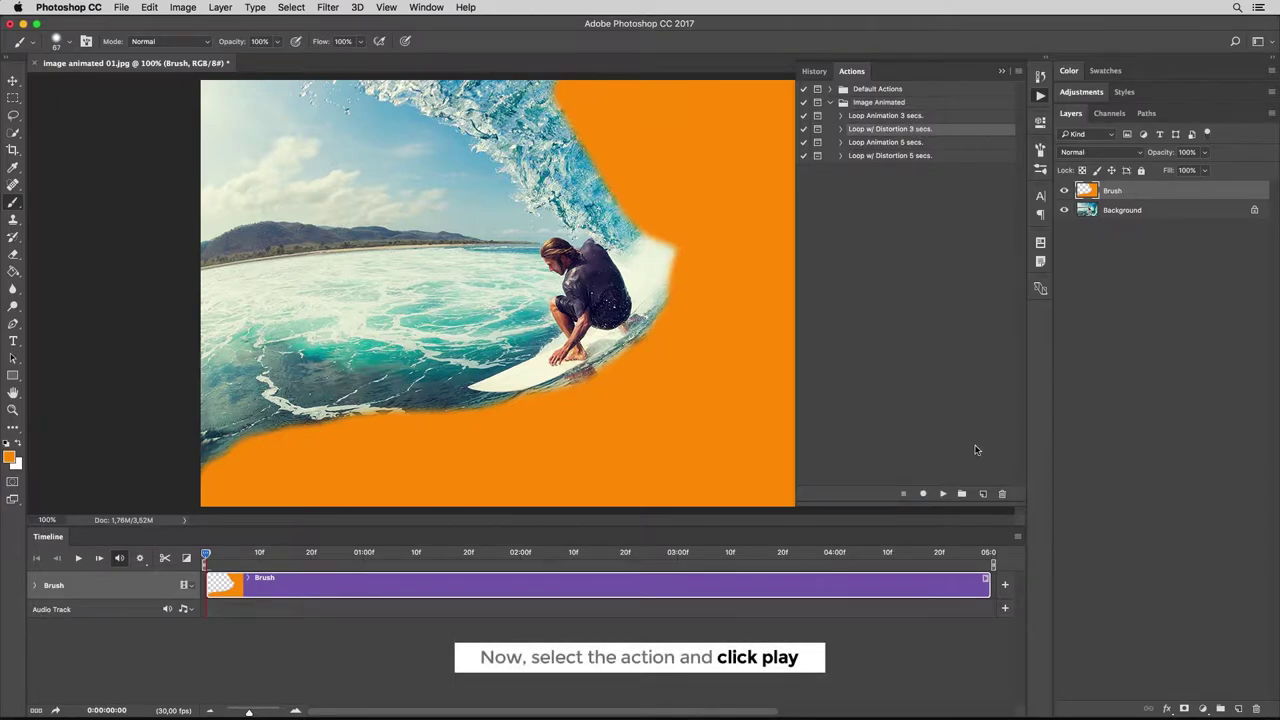
Run Loop w/ Distortion 3 secs., rotating the image copy a few degrees and shifting it down about 21 px.
left_click(943, 494)
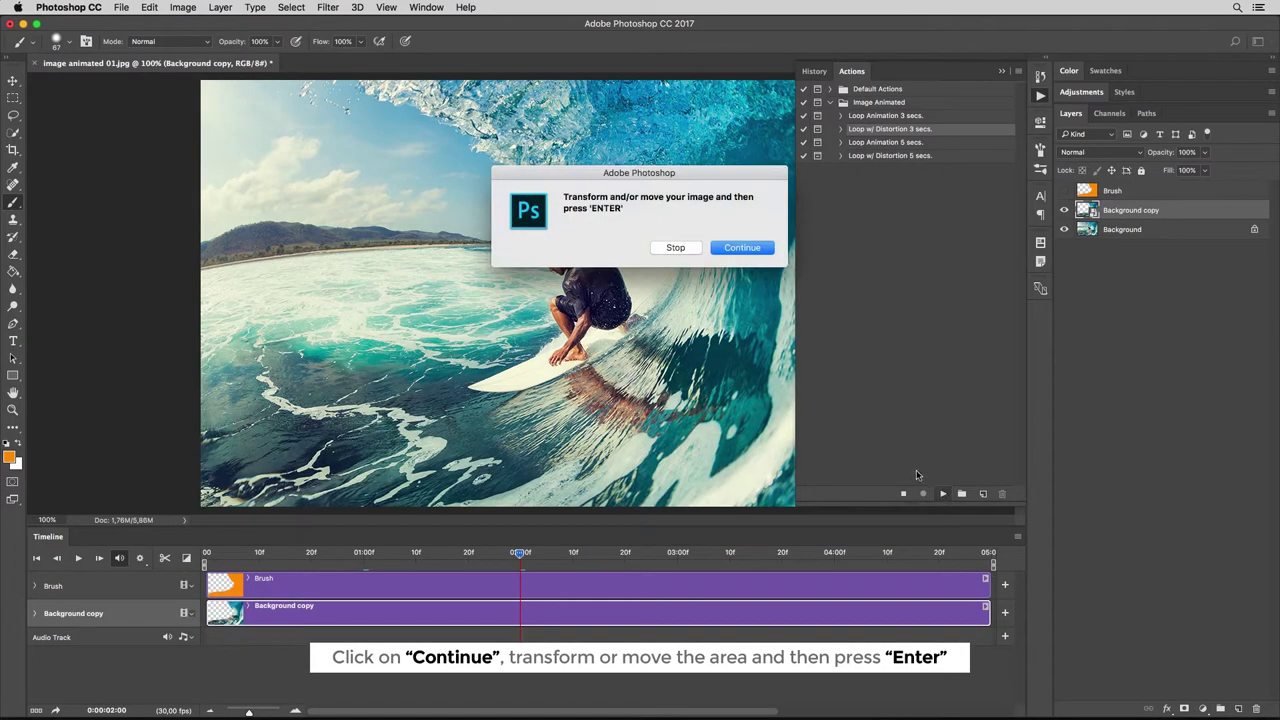
left_click(757, 247)
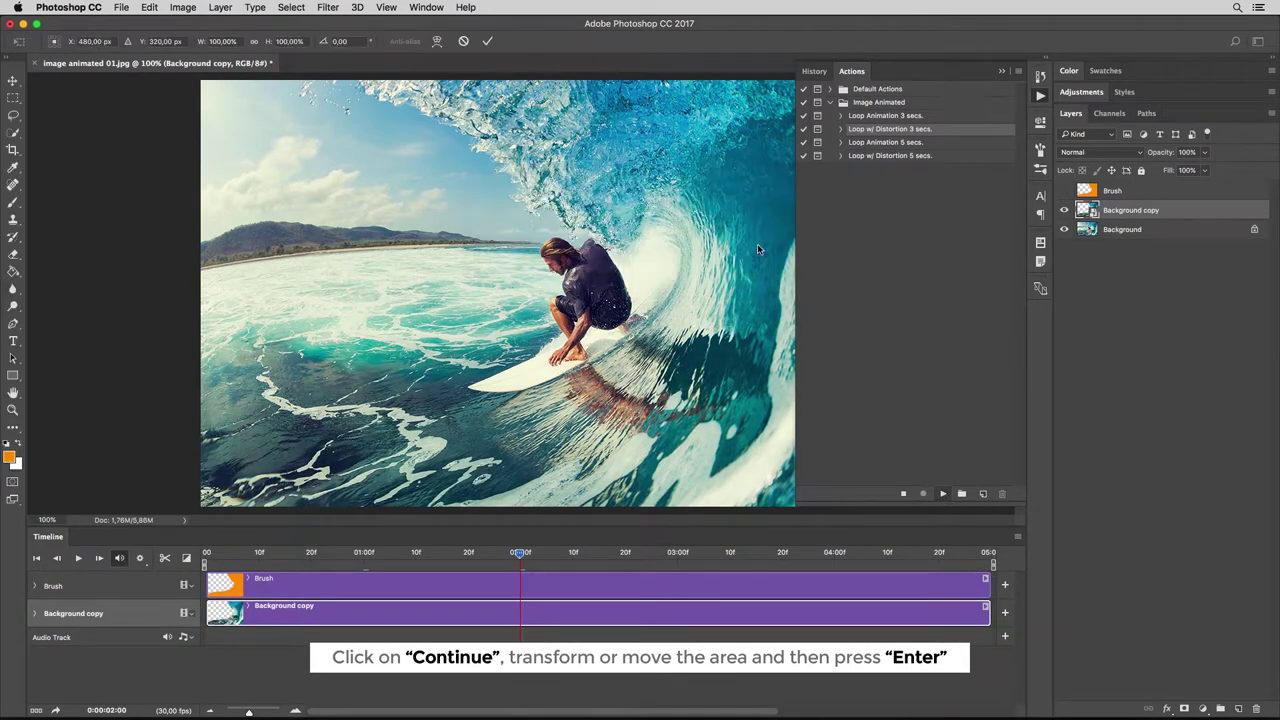
left_click(1041, 95)
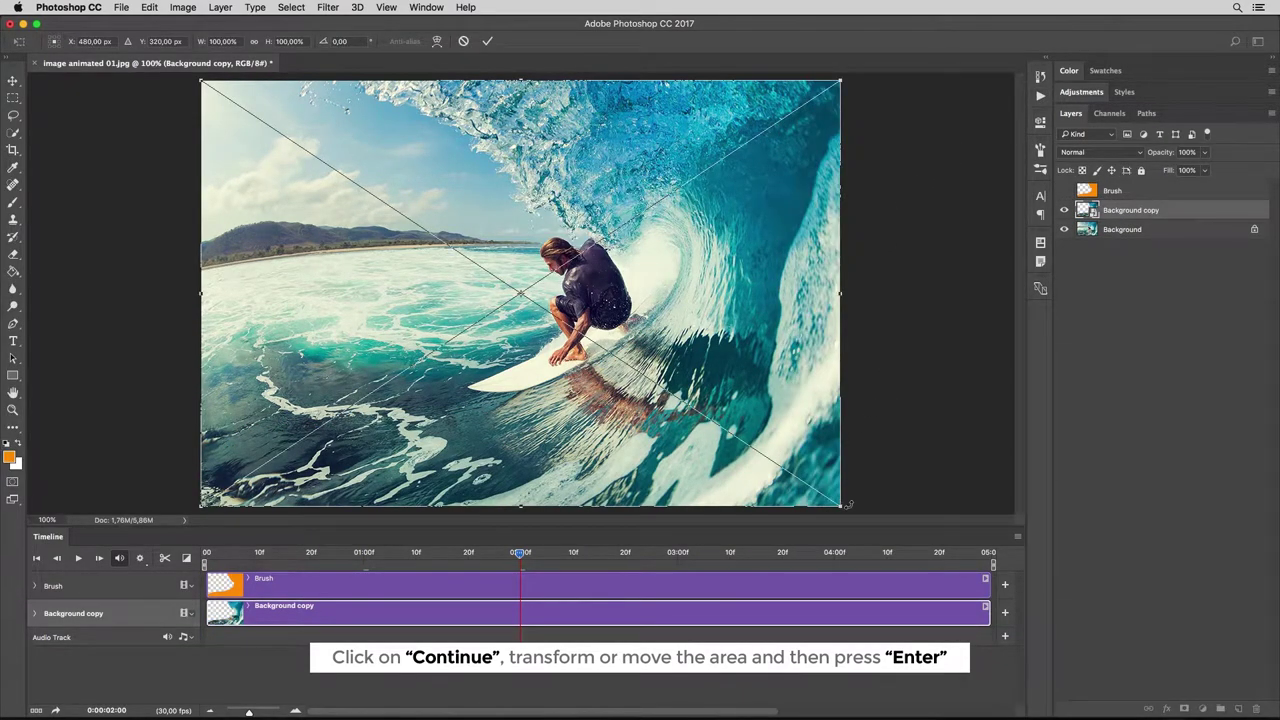
mouse_move(883, 501)
left_mouse_down()
mouse_move(932, 471)
mouse_move(878, 485)
left_mouse_up()
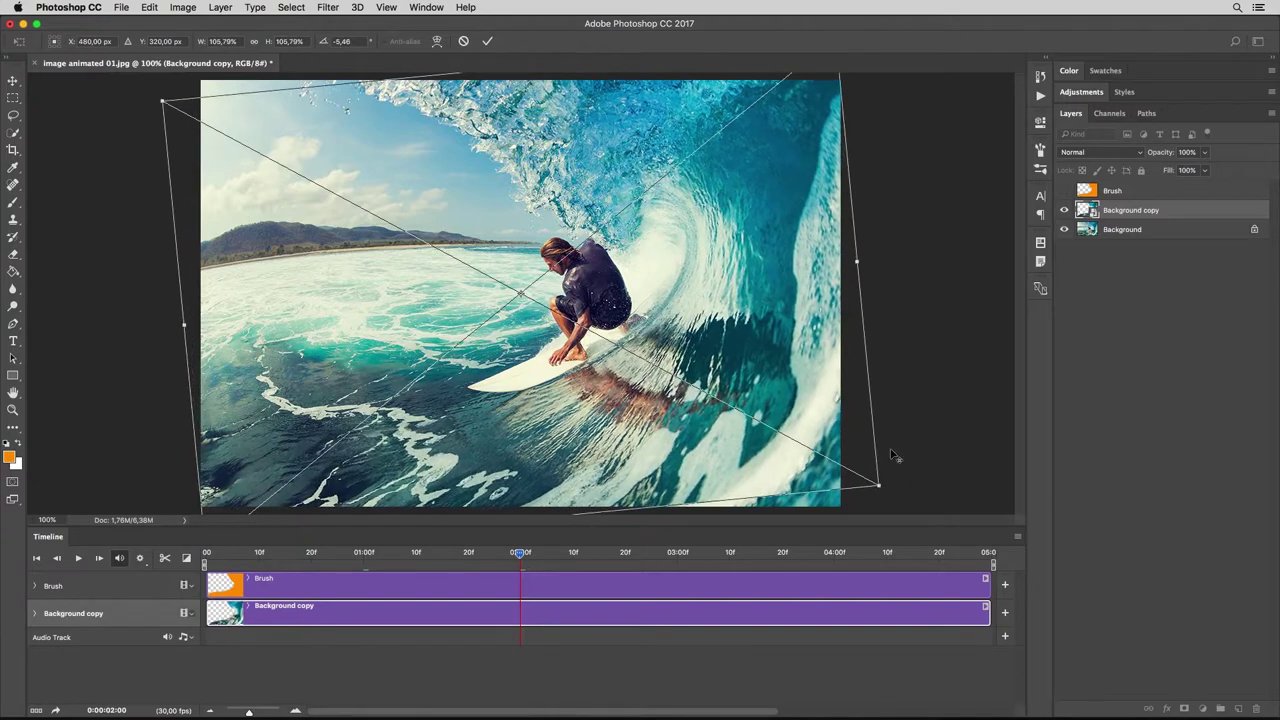
left_click_drag(940, 286, 937, 263)
left_click_drag(785, 284, 792, 305)
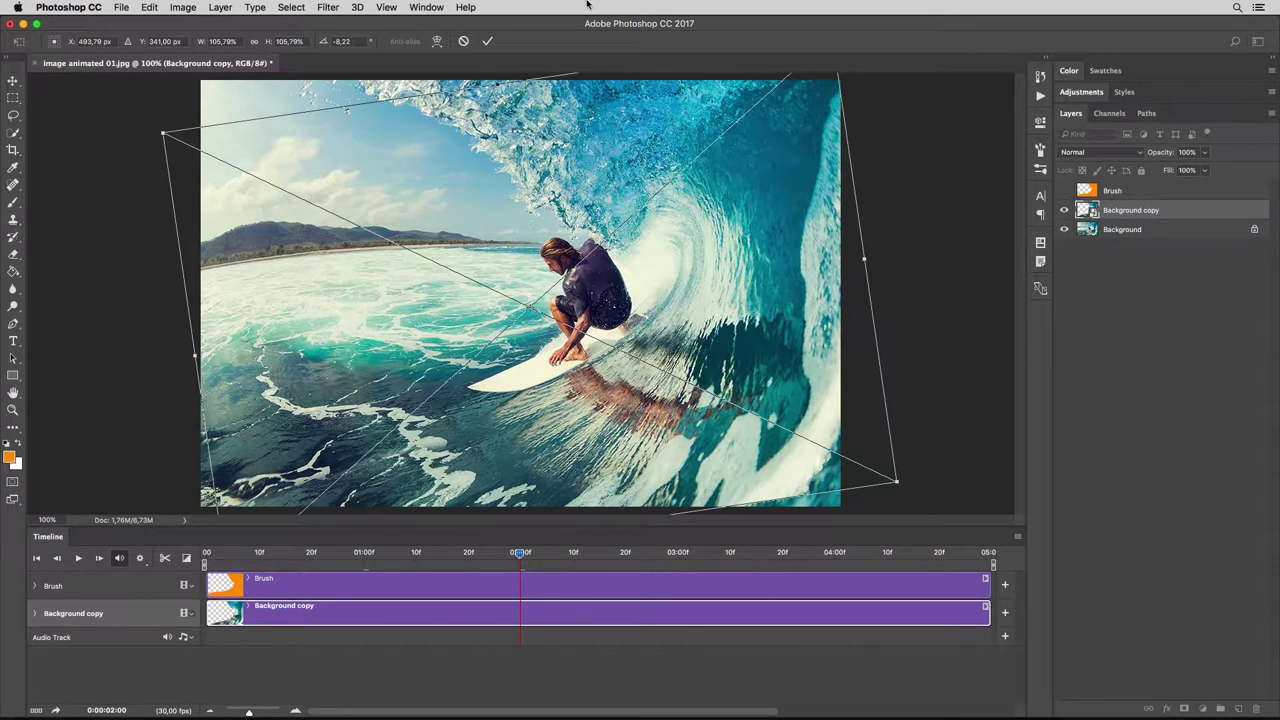
left_click(488, 42)
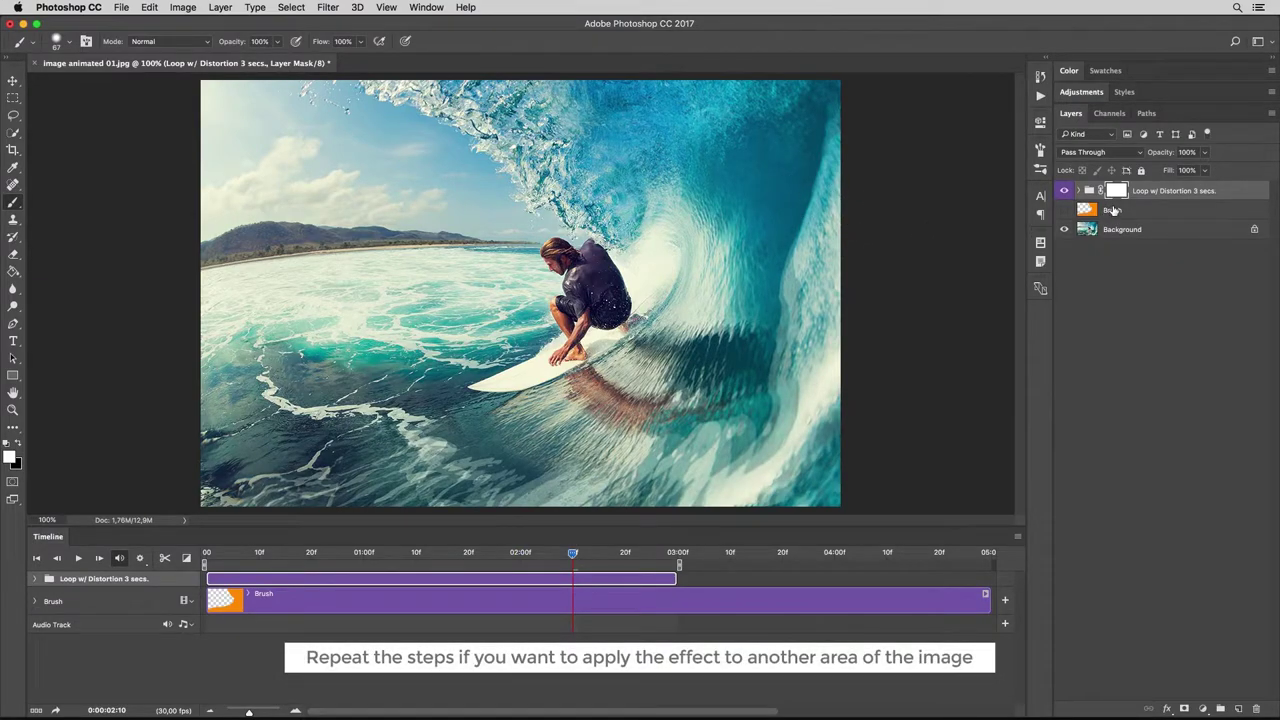
Delete the old Brush layer and add a fresh empty layer named Brush.
left_click(1094, 211)
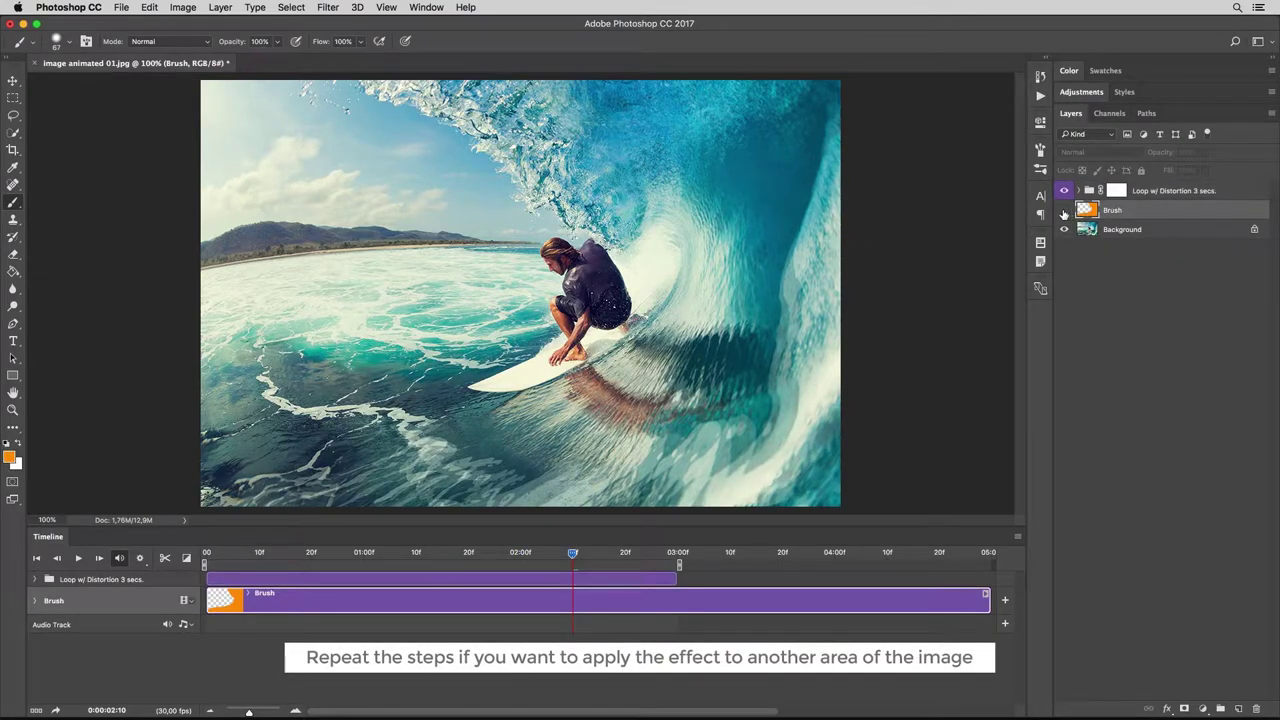
right_click(1141, 213)
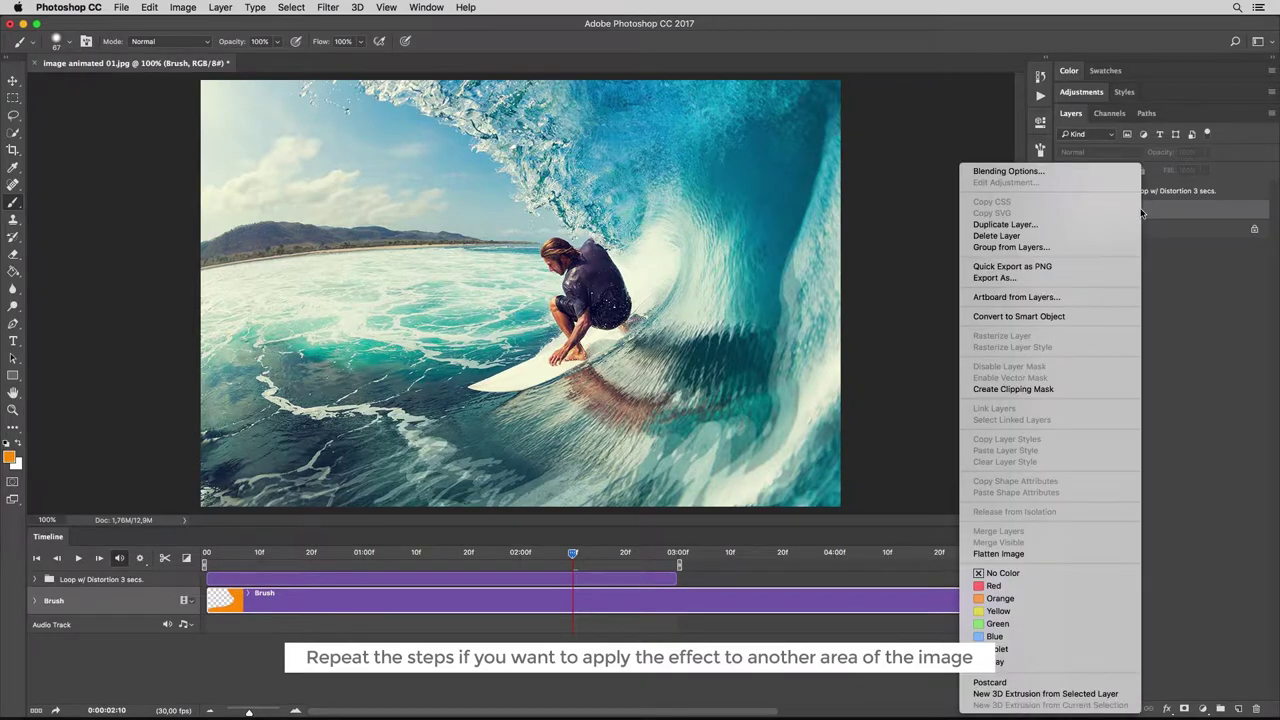
left_click(1072, 236)
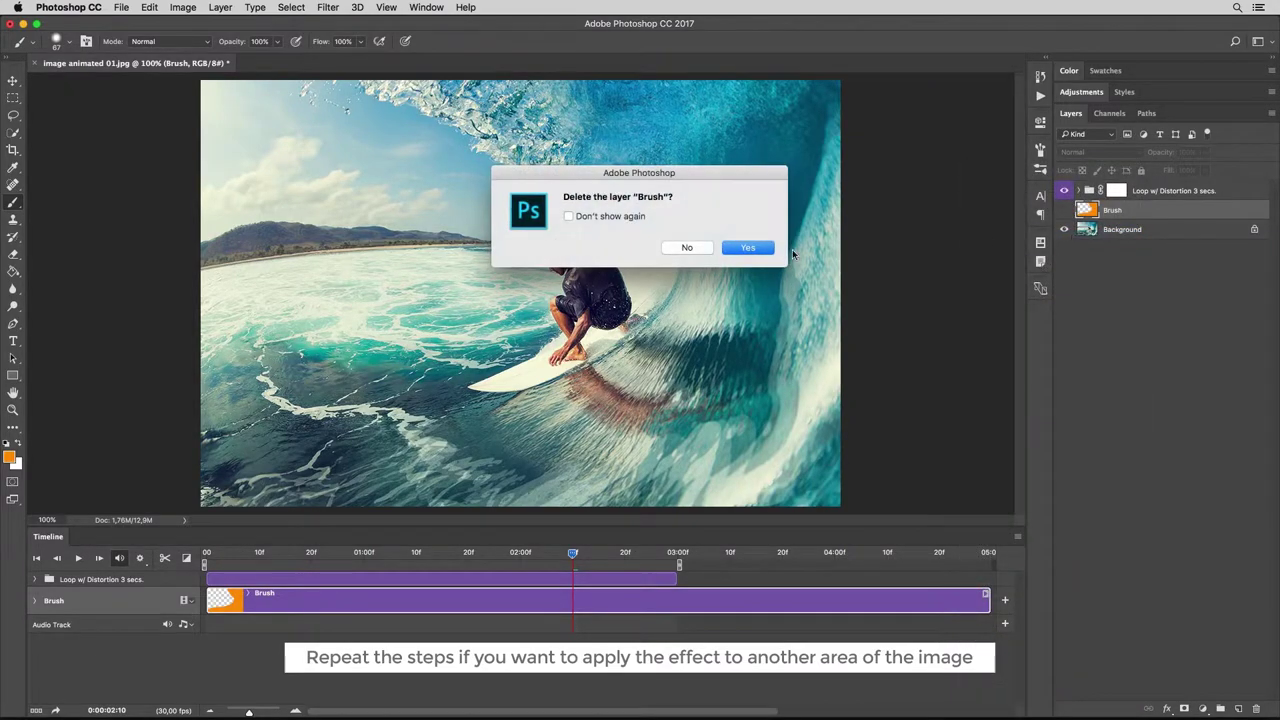
left_click(749, 248)
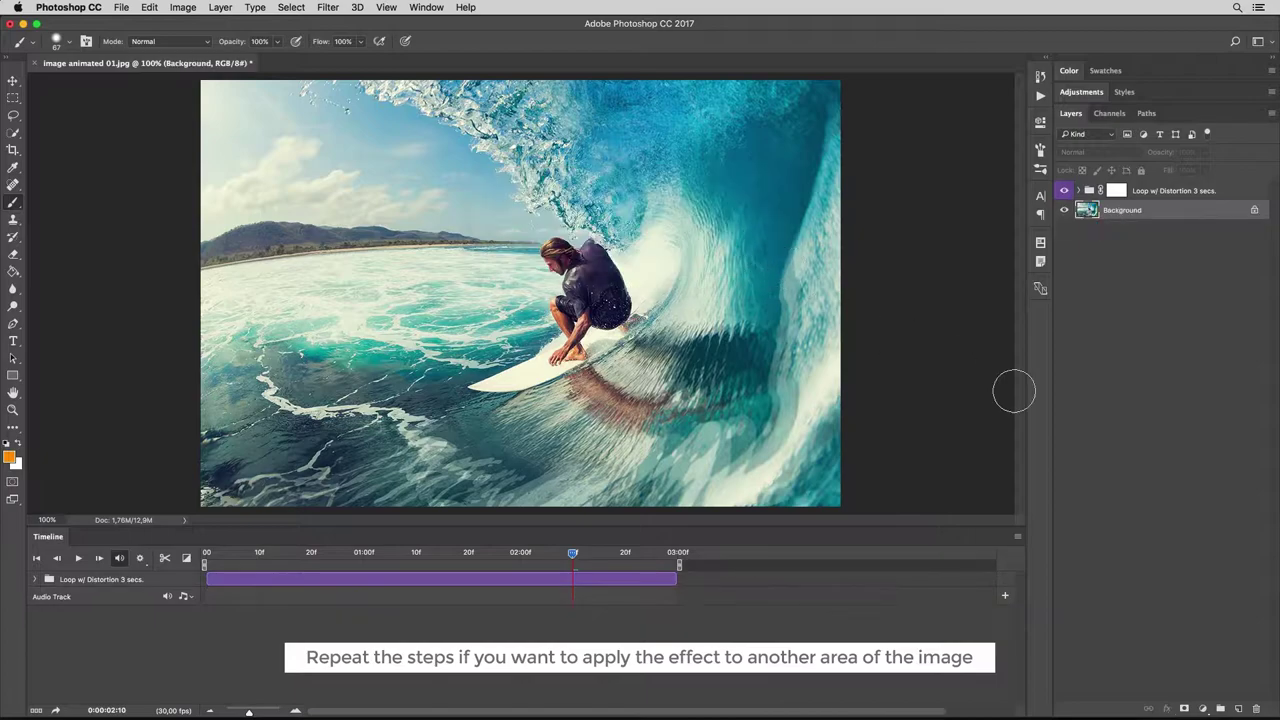
left_click(1238, 709)
type("Brush")
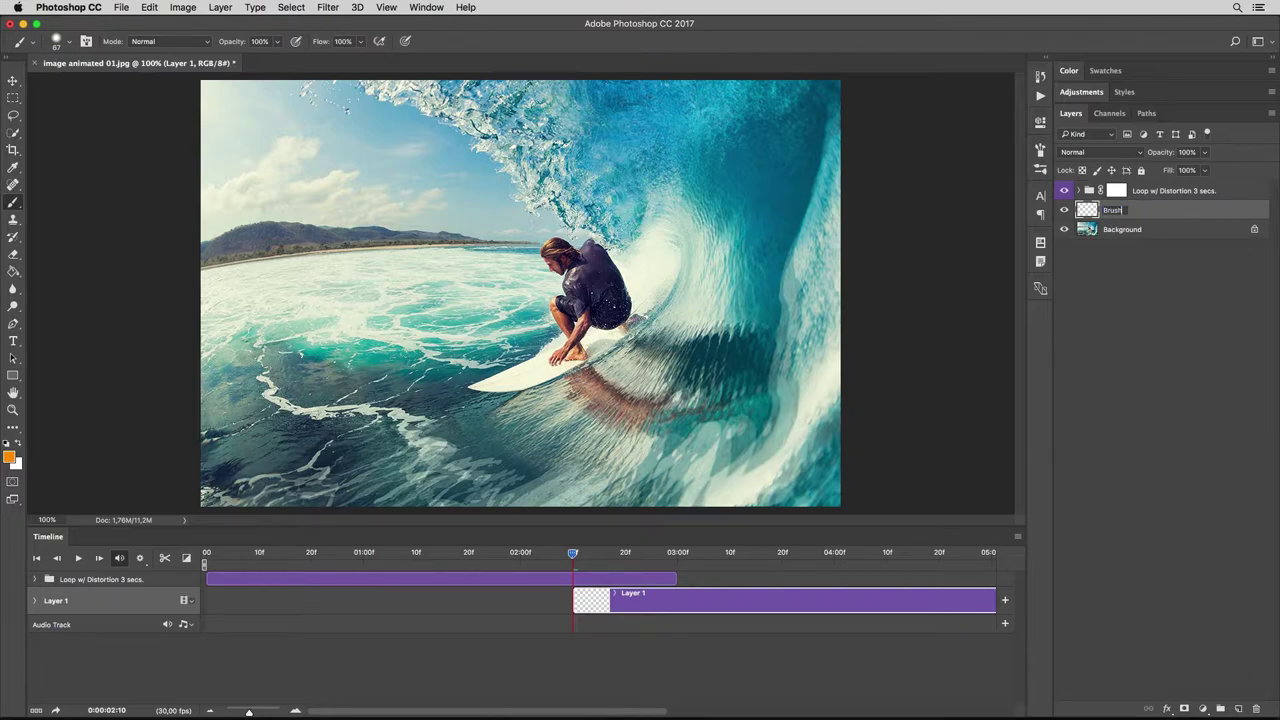
key("Return")
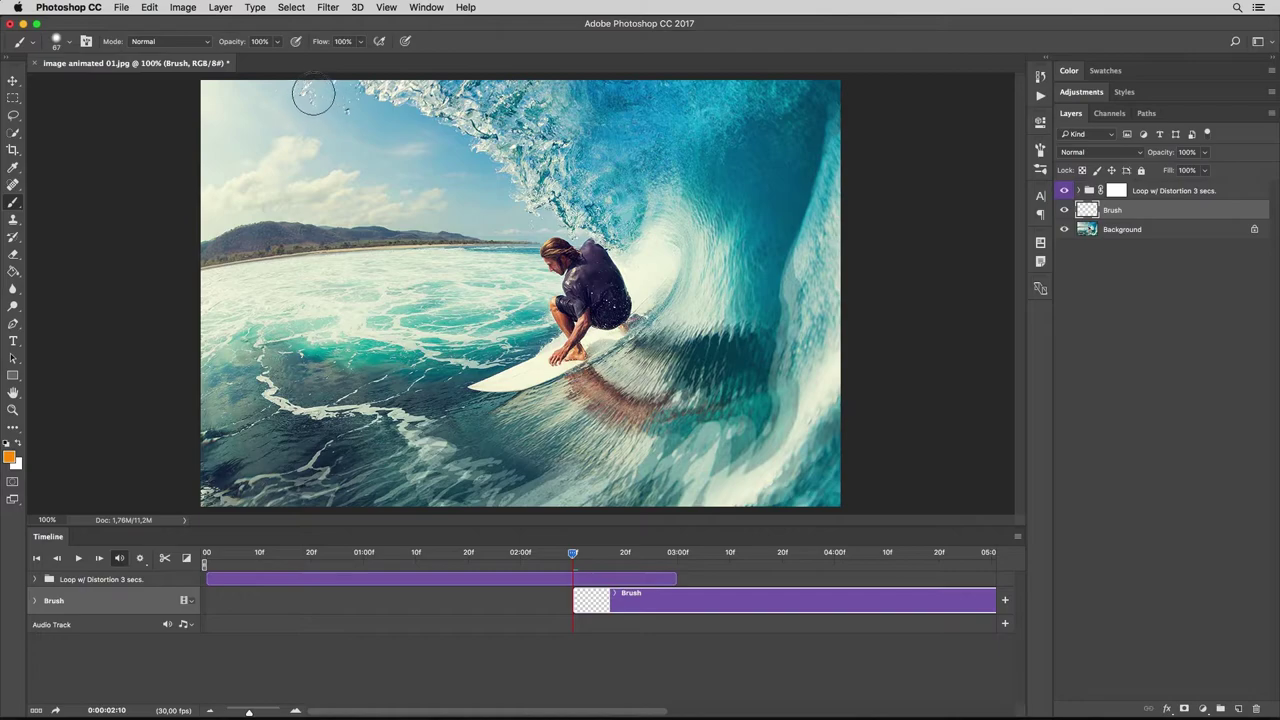
Paint orange over the top sky, the wave crest and down along the wave's edge.
mouse_move(313, 95)
left_mouse_down()
mouse_move(519, 95)
mouse_move(503, 163)
mouse_move(540, 205)
mouse_move(622, 227)
left_mouse_up()
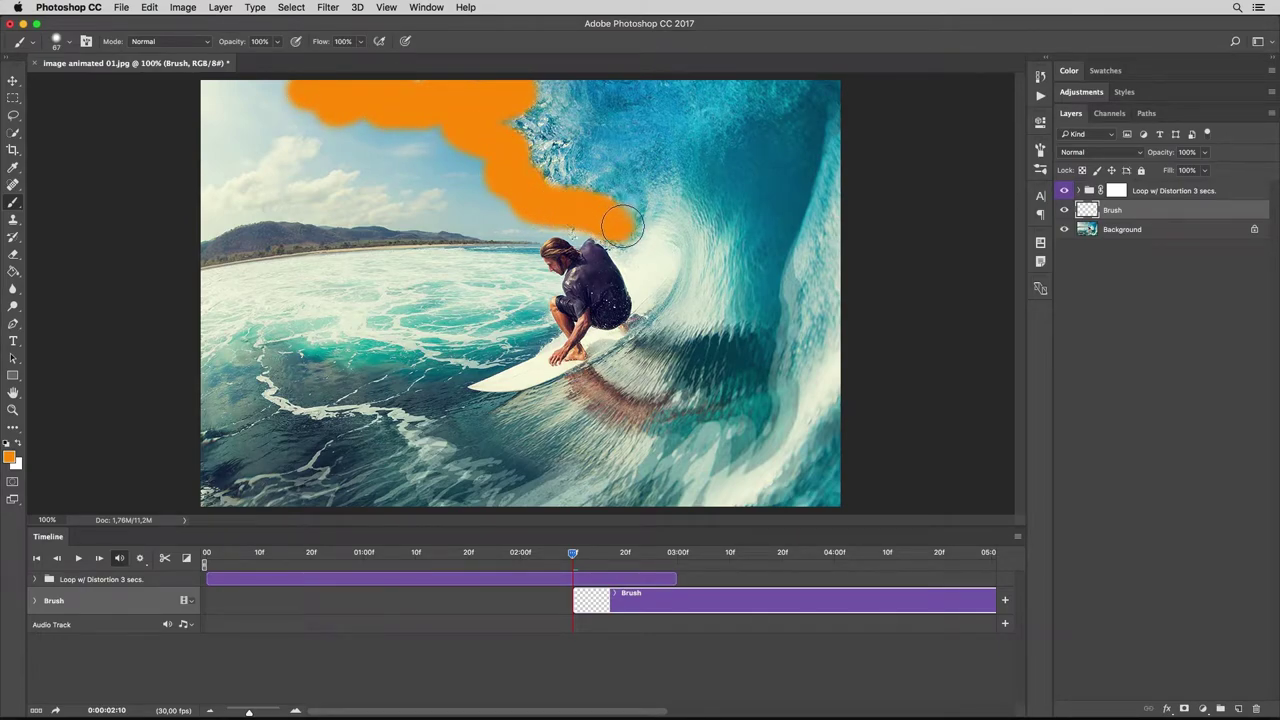
left_click_drag(568, 187, 538, 155)
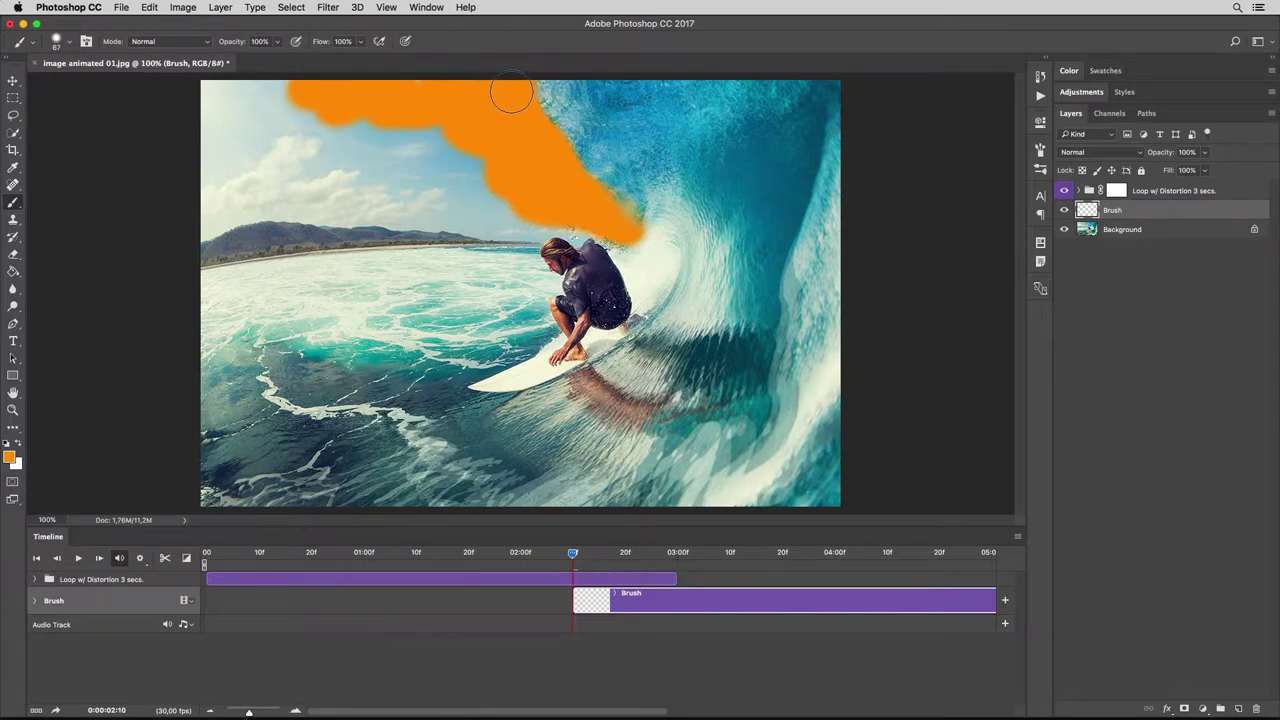
left_click_drag(511, 93, 626, 206)
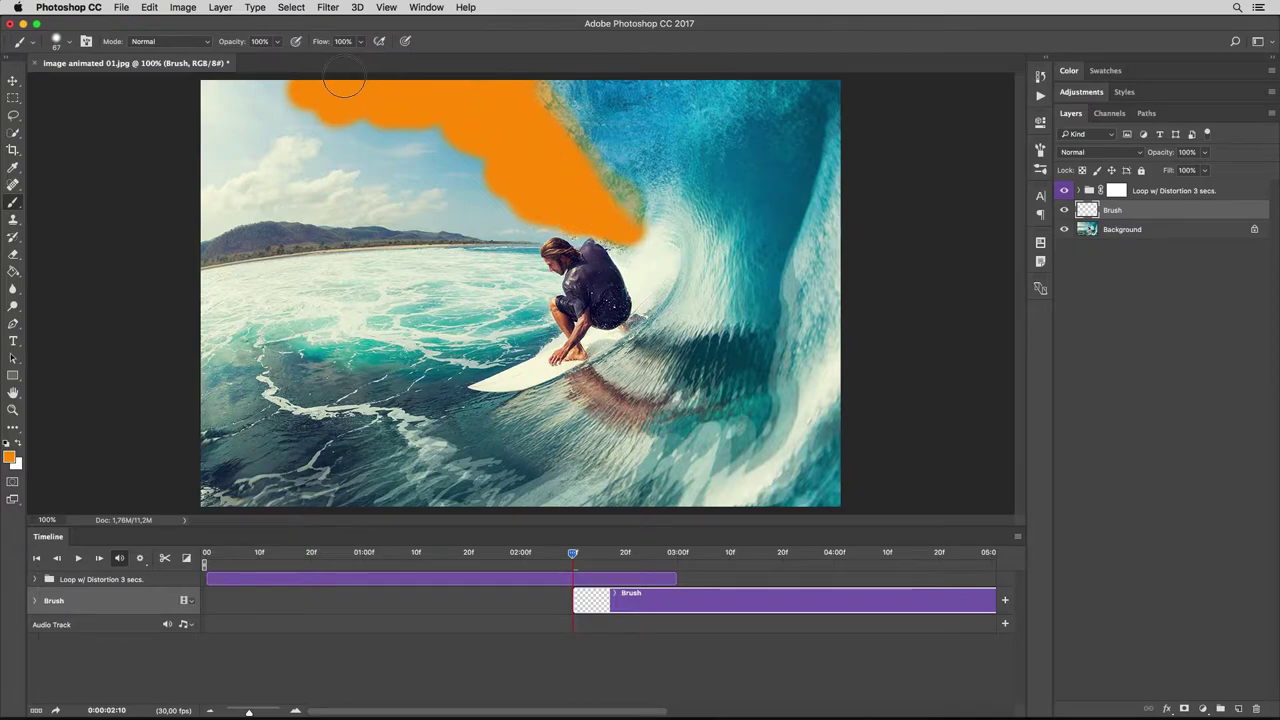
Run Loop Animation 3 secs. on the sky area, stretching the copy wider left and tilting it slightly upward.
left_click(1039, 97)
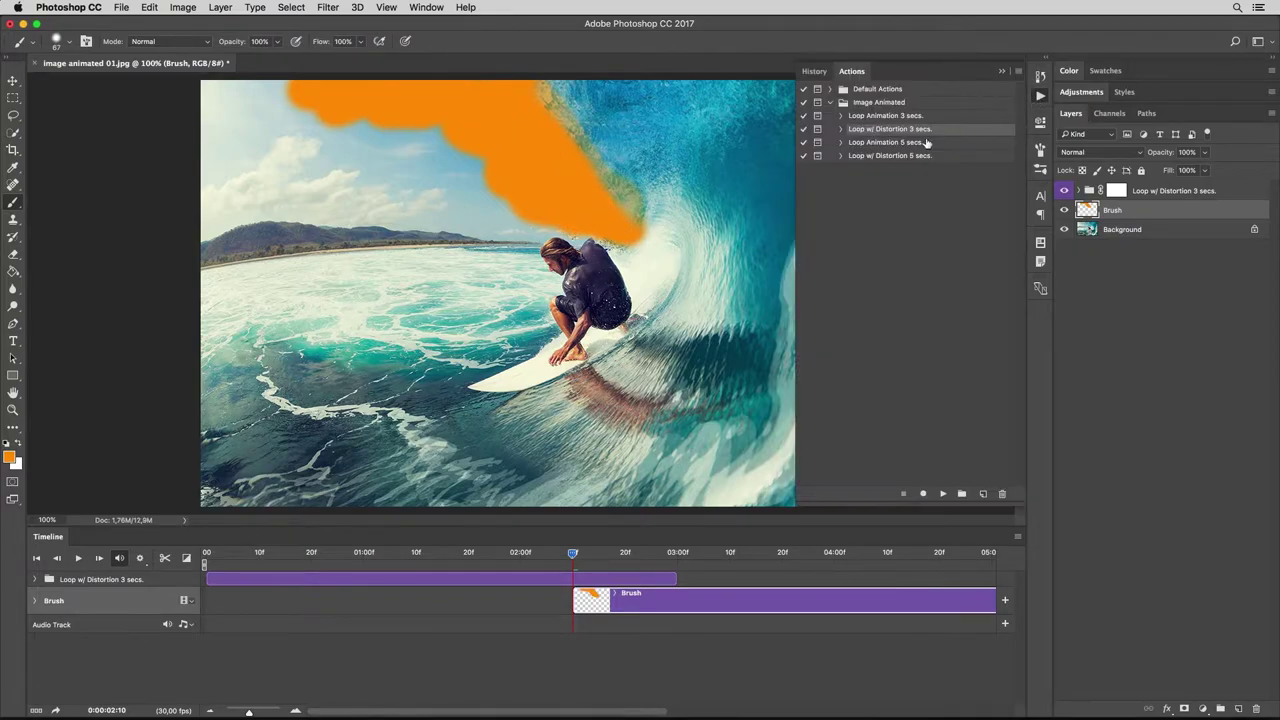
left_click(908, 117)
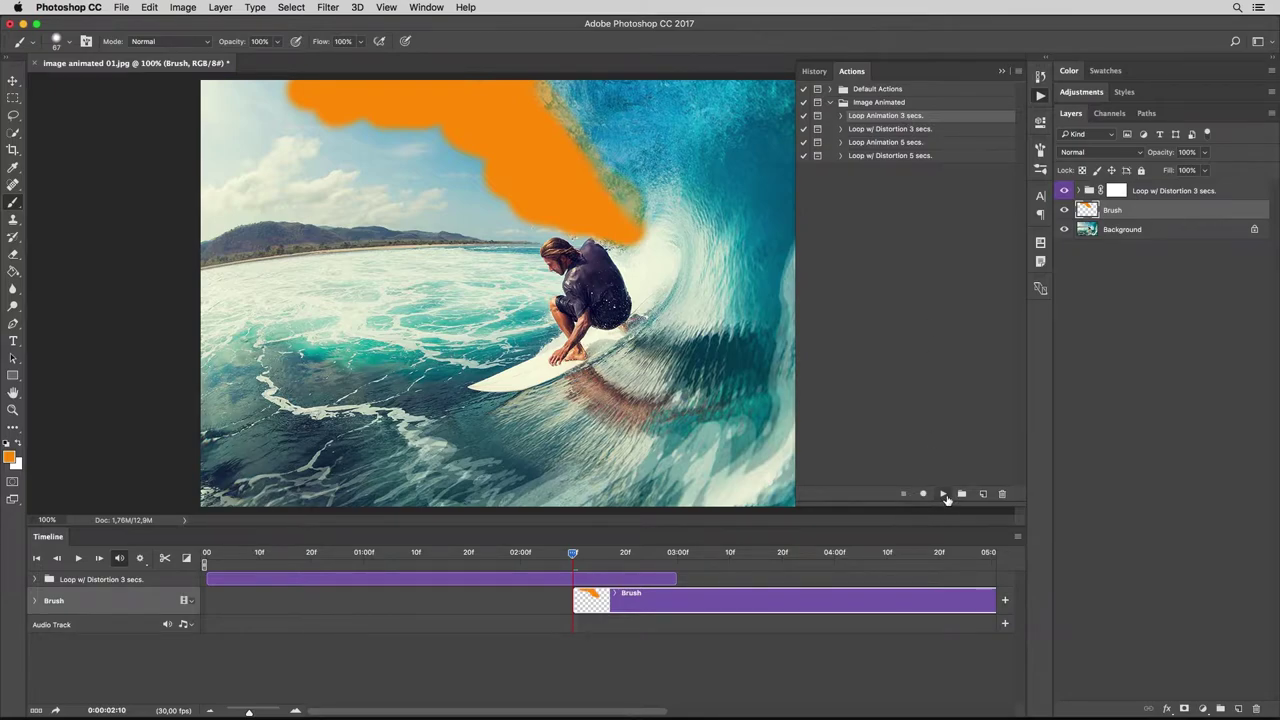
left_click(943, 494)
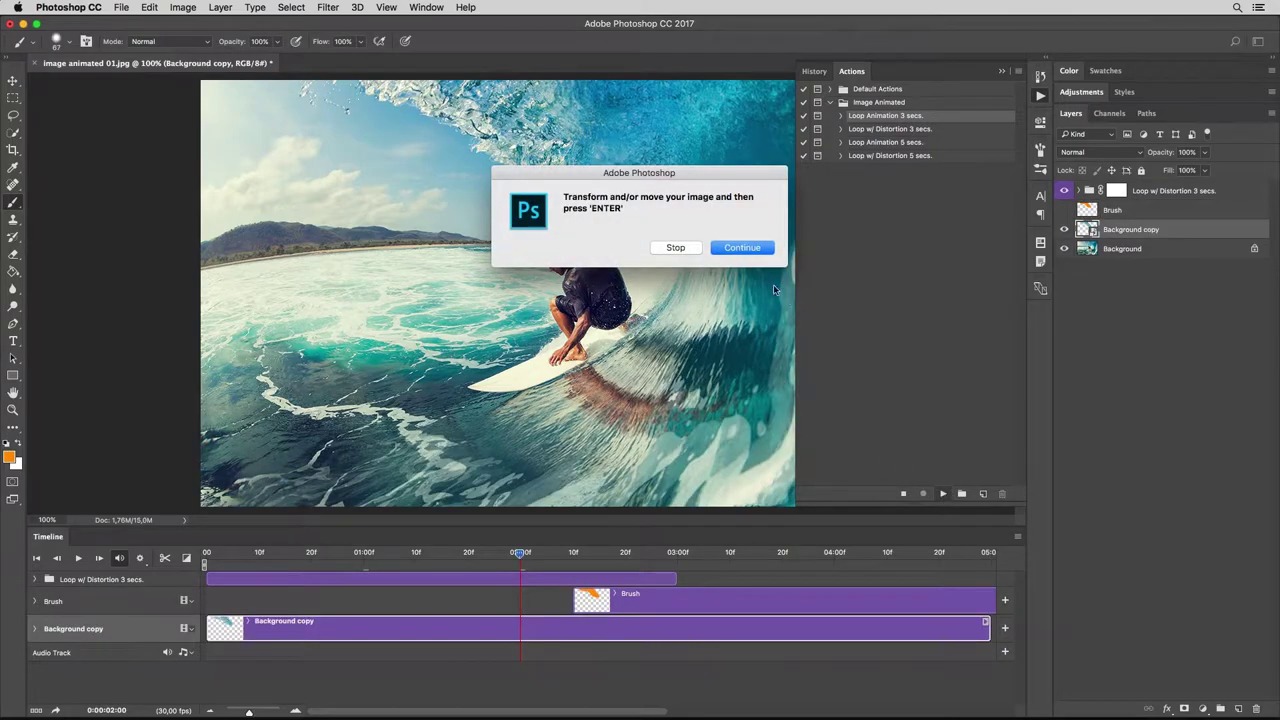
left_click(740, 254)
left_click(740, 248)
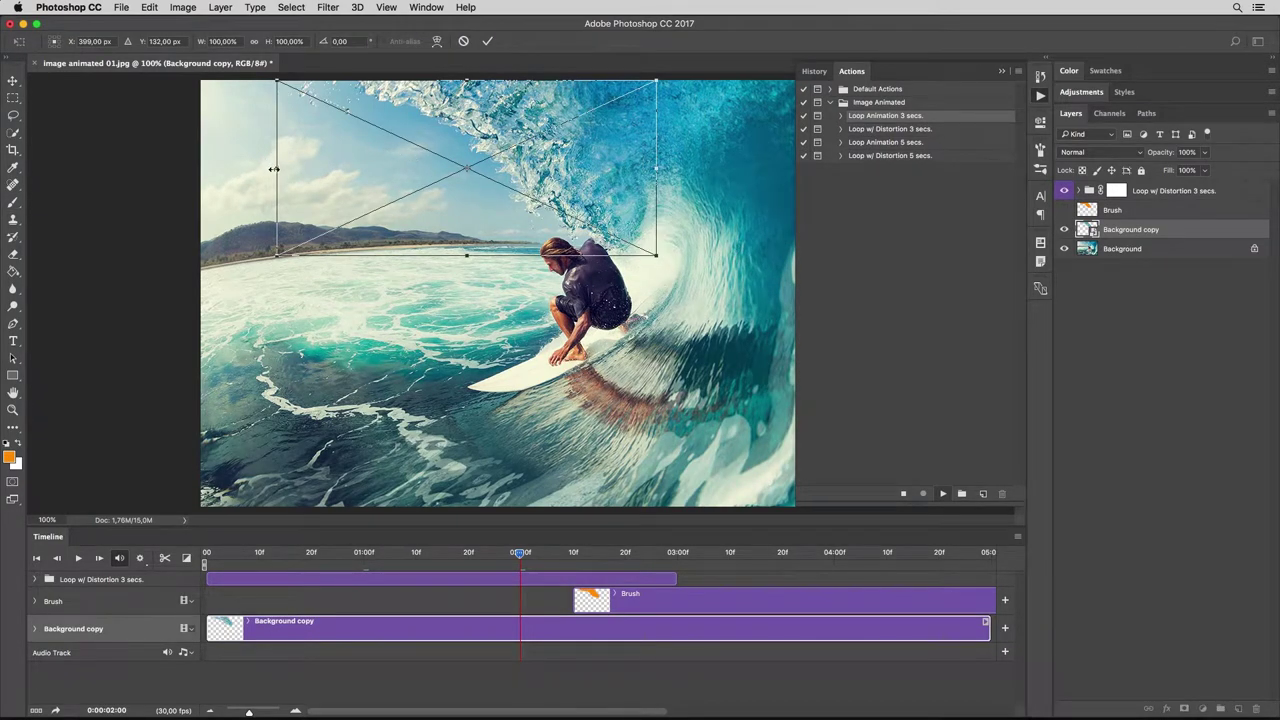
left_click_drag(273, 169, 216, 168)
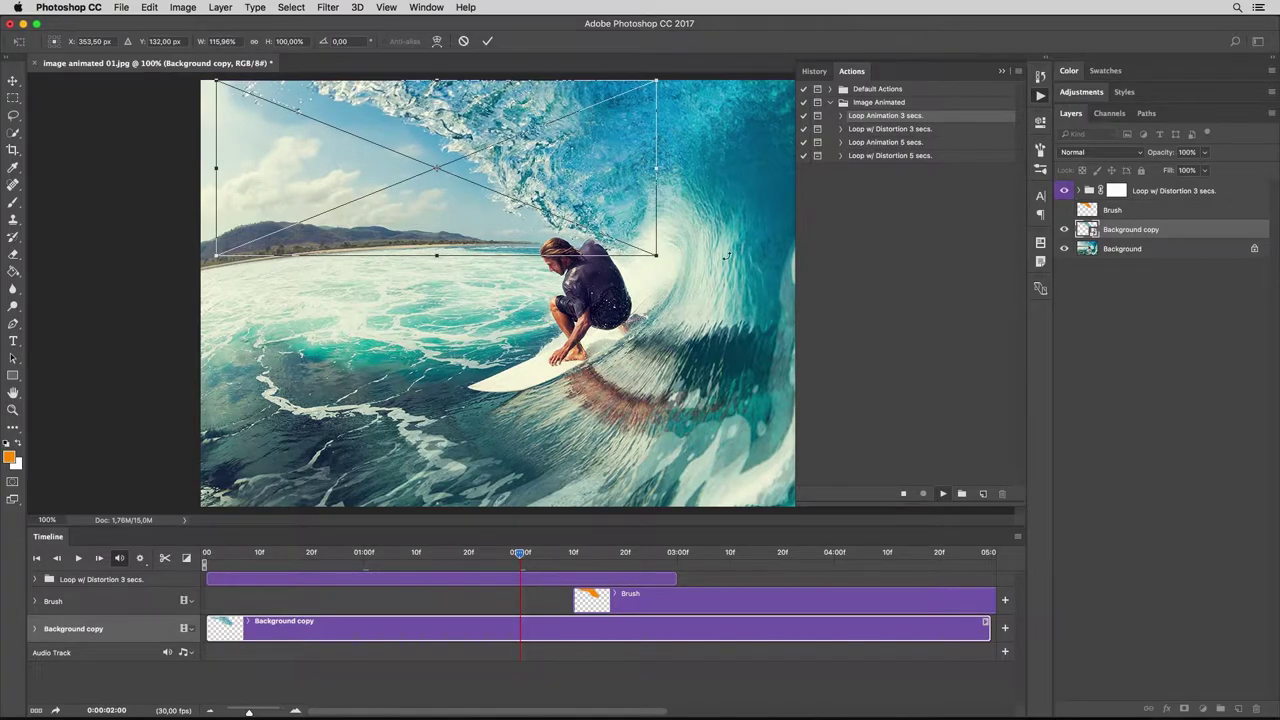
left_click_drag(727, 256, 745, 222)
left_click_drag(608, 204, 612, 205)
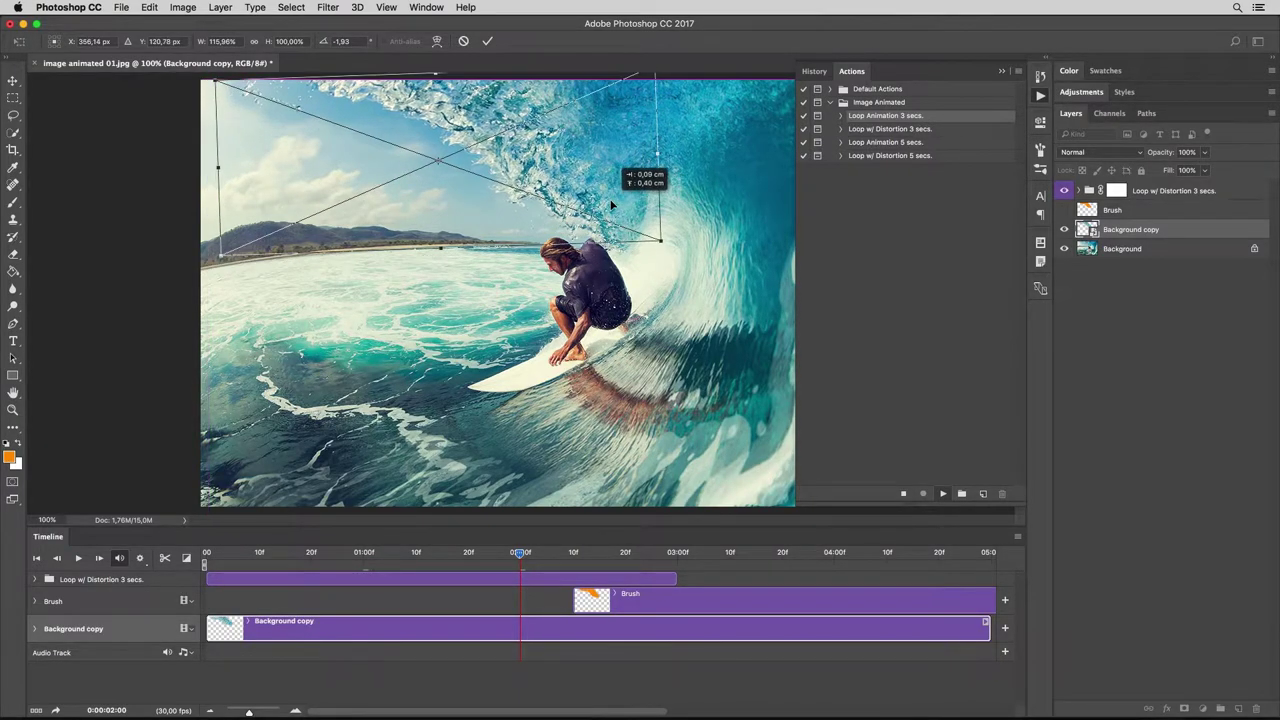
left_click(488, 42)
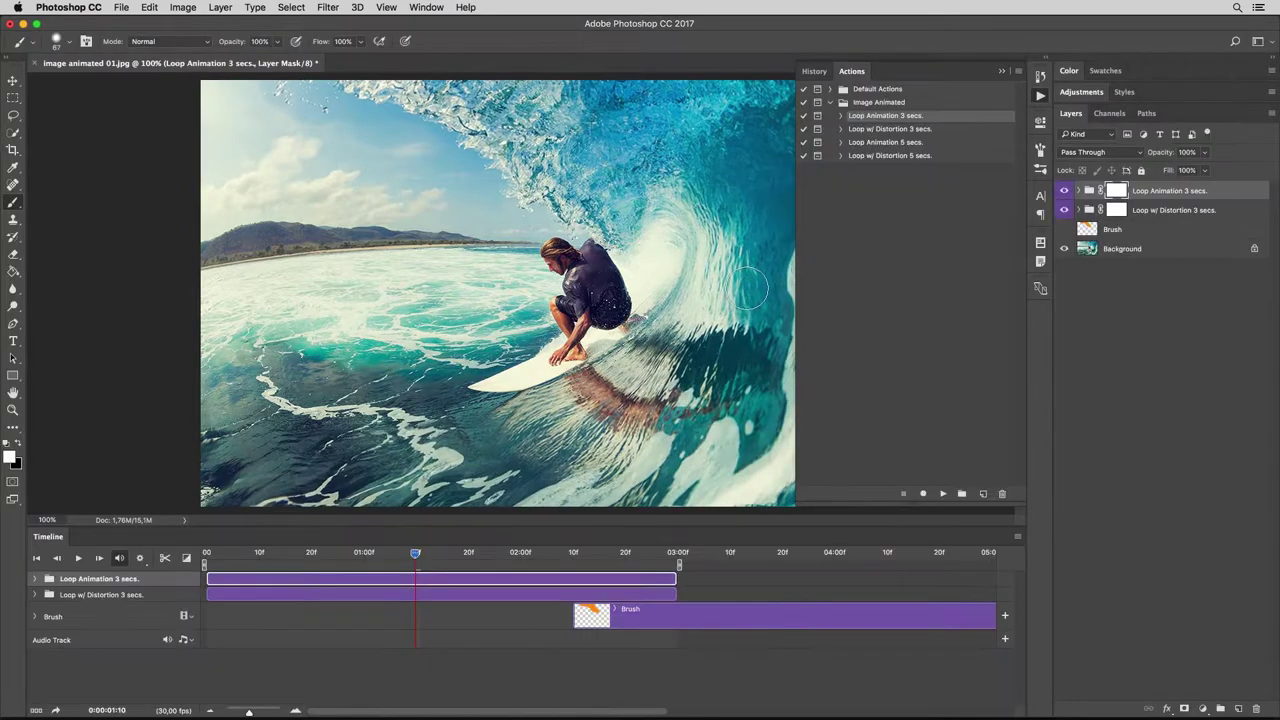
Delete the previous Brush layer.
left_click(1122, 238)
right_click(1132, 235)
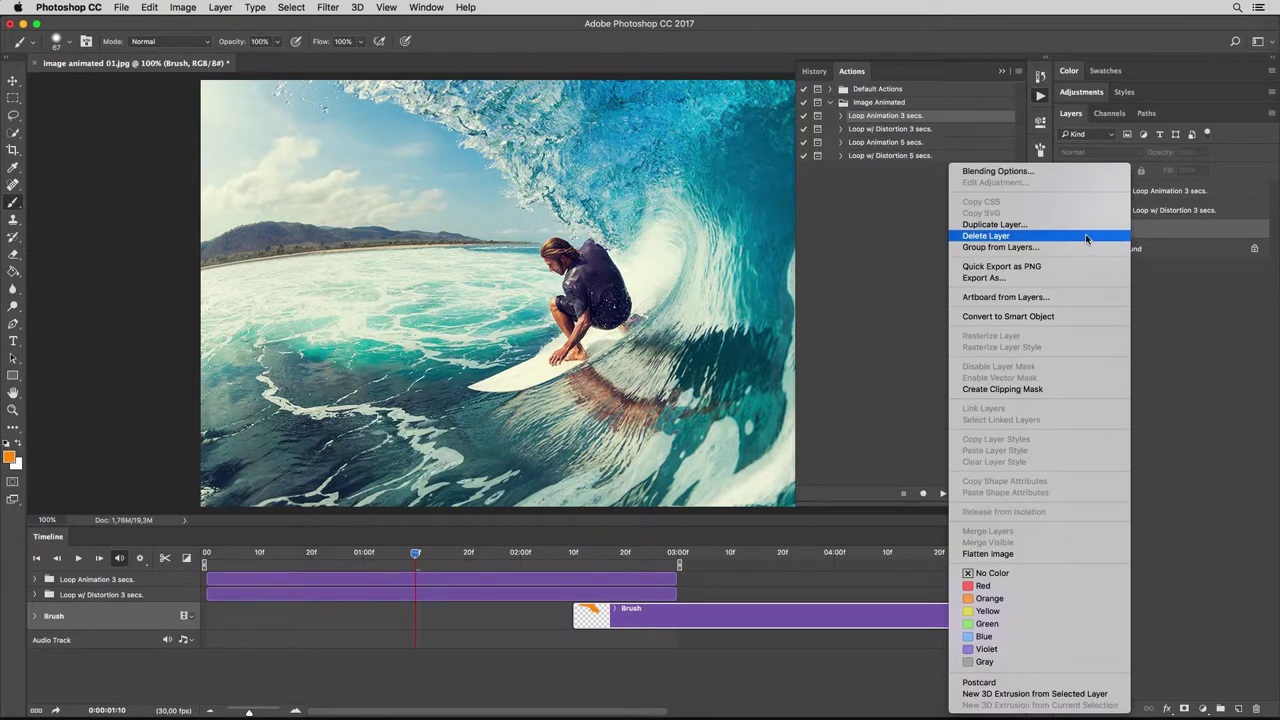
left_click(1088, 236)
left_click(758, 253)
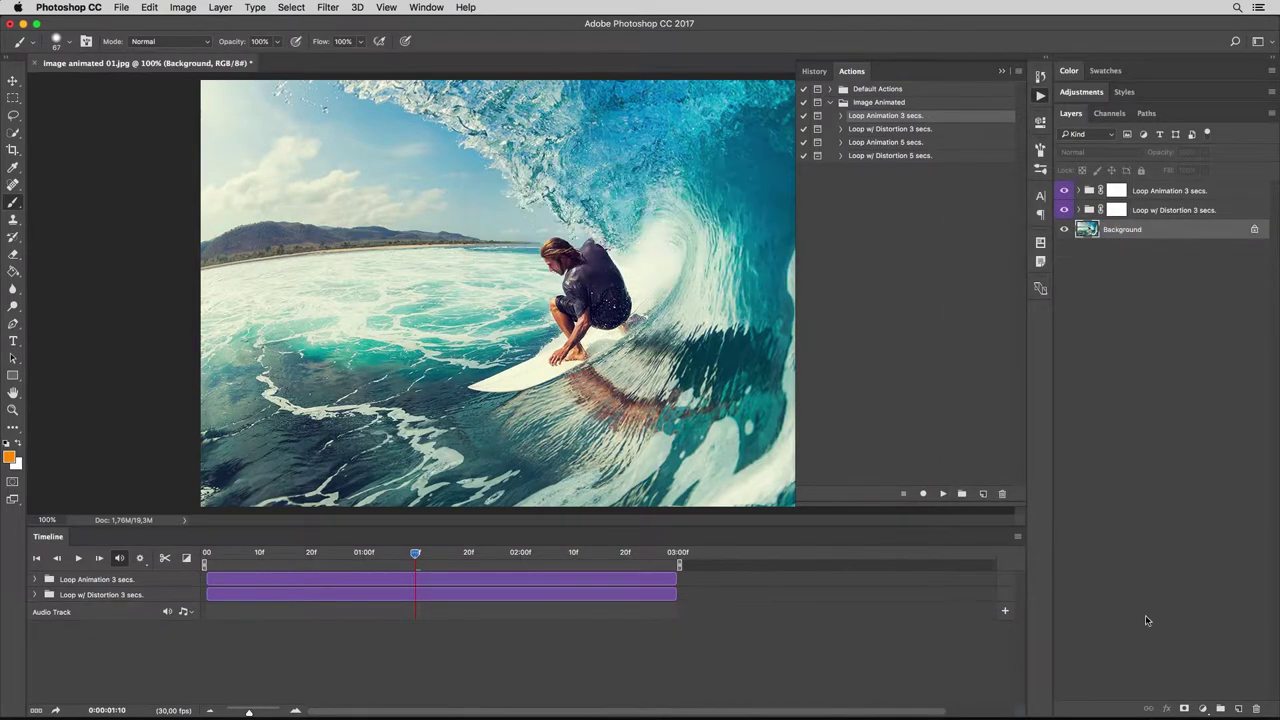
Add a new layer named Brush and paint orange over the water left of the surfer.
left_click(1238, 708)
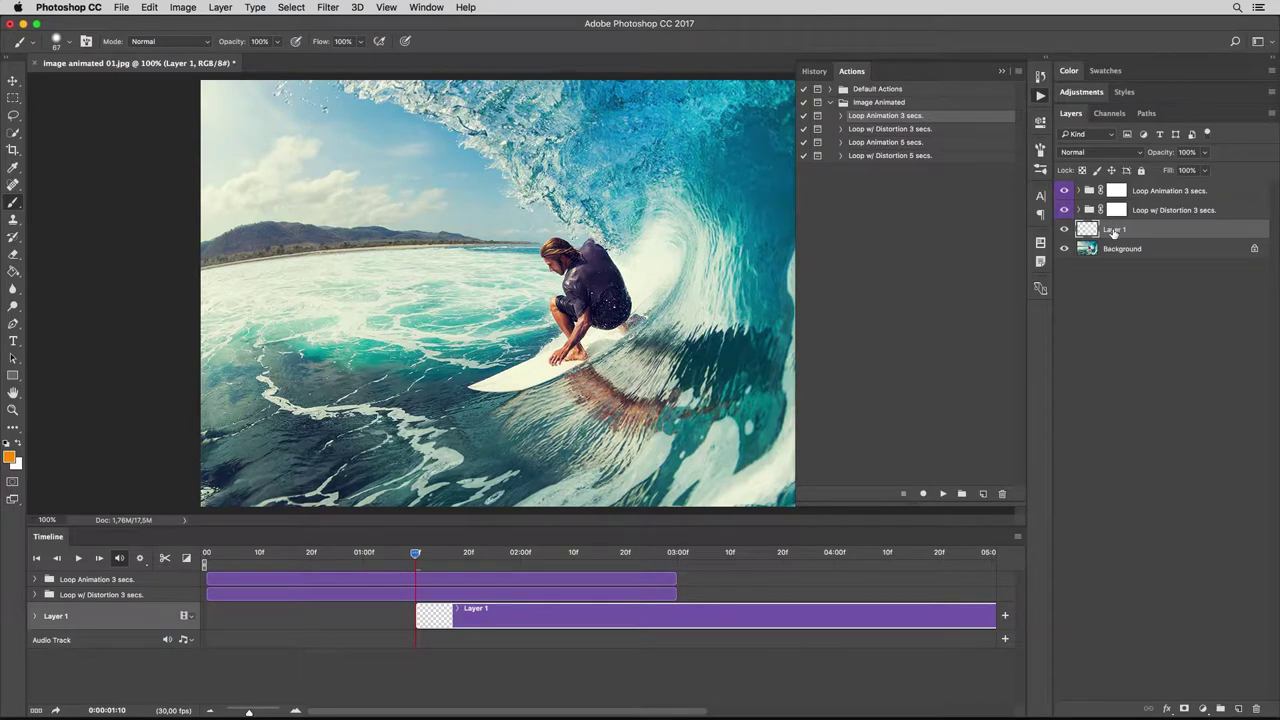
type("Brush")
key("Return")
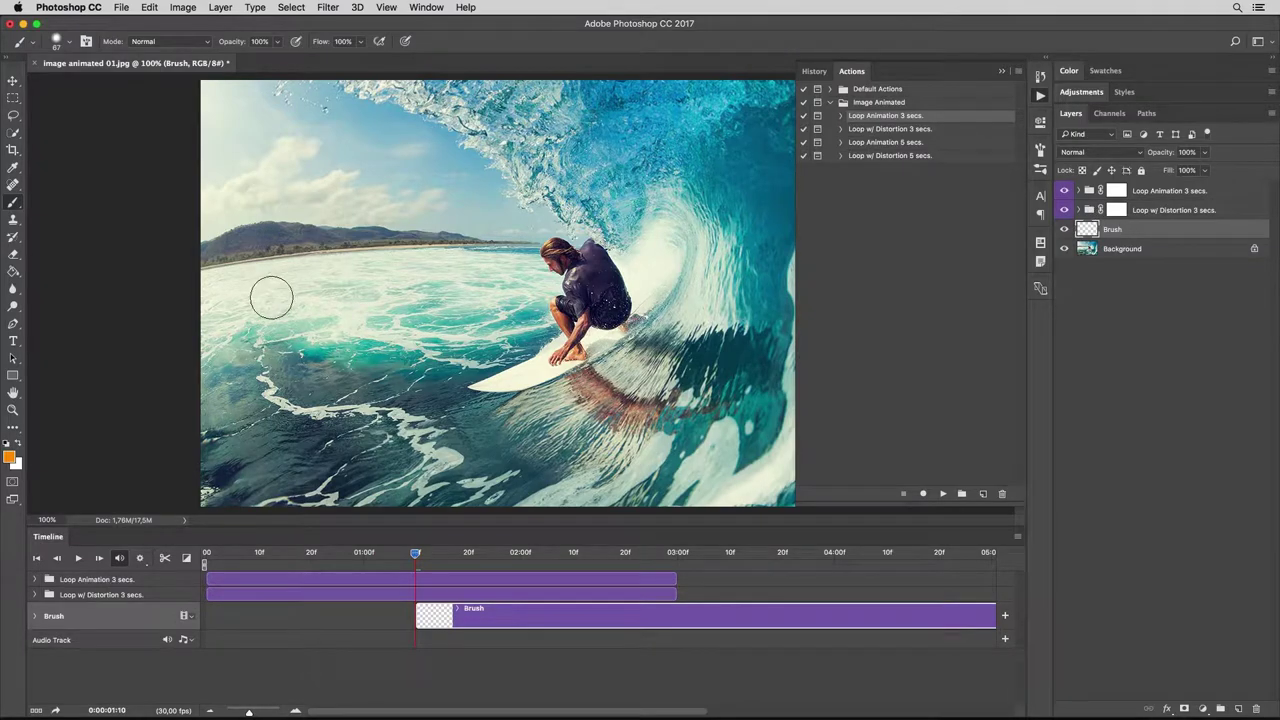
mouse_move(212, 289)
left_mouse_down()
mouse_move(520, 275)
mouse_move(396, 392)
mouse_move(235, 442)
left_mouse_up()
mouse_move(327, 410)
left_mouse_down()
mouse_move(206, 449)
mouse_move(488, 311)
mouse_move(309, 300)
mouse_move(186, 329)
mouse_move(235, 385)
mouse_move(212, 366)
mouse_move(512, 302)
left_mouse_up()
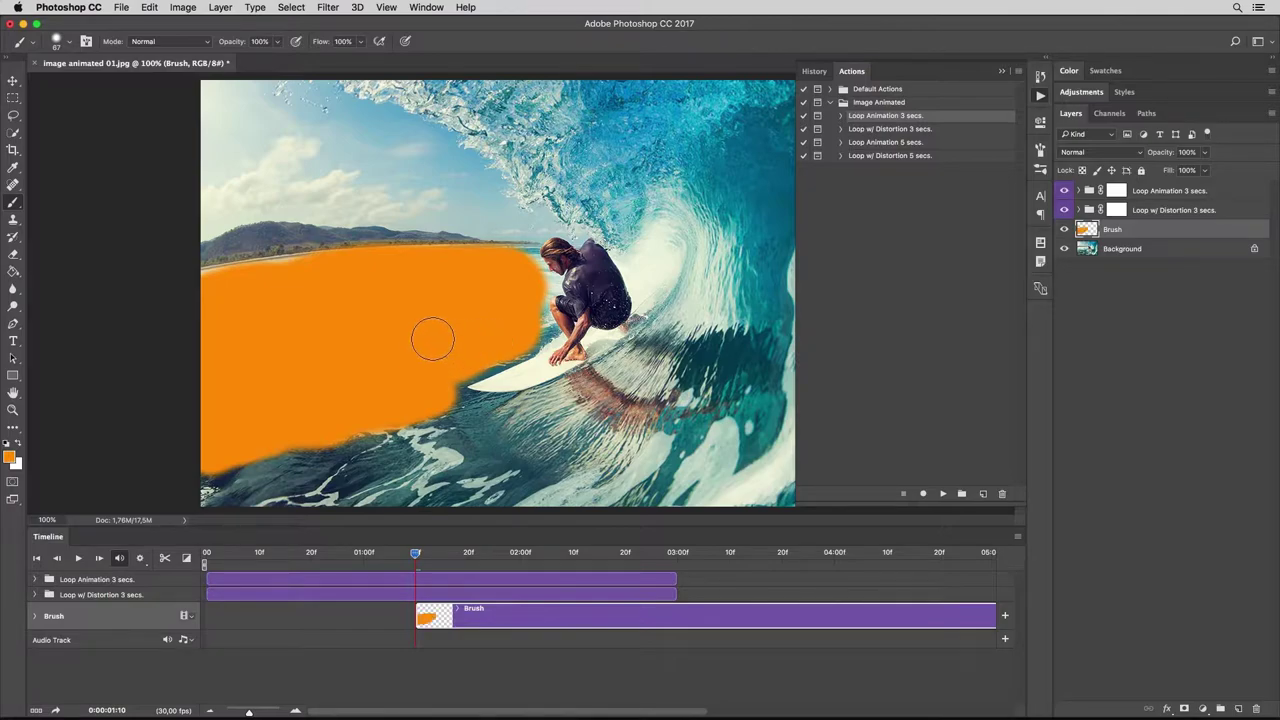
Run Loop Animation 3 secs. again, enlarging the moving copy about 112% toward the lower left.
left_click(944, 493)
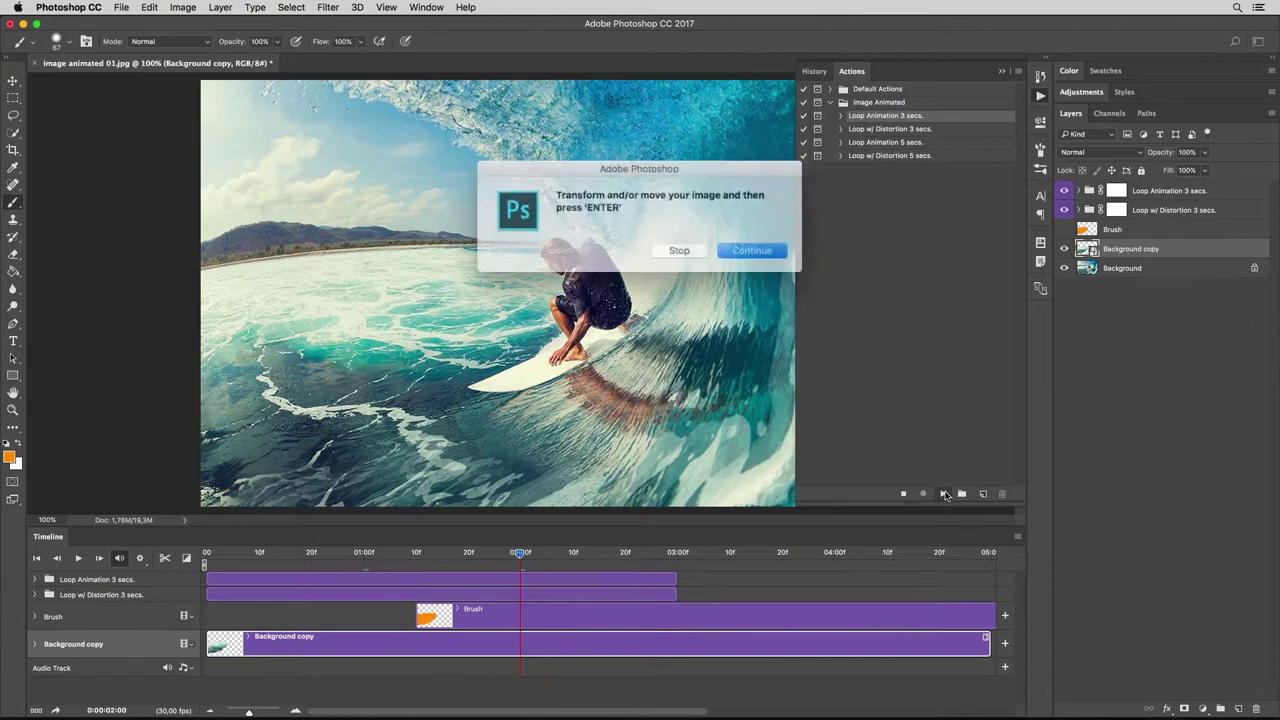
left_click(749, 250)
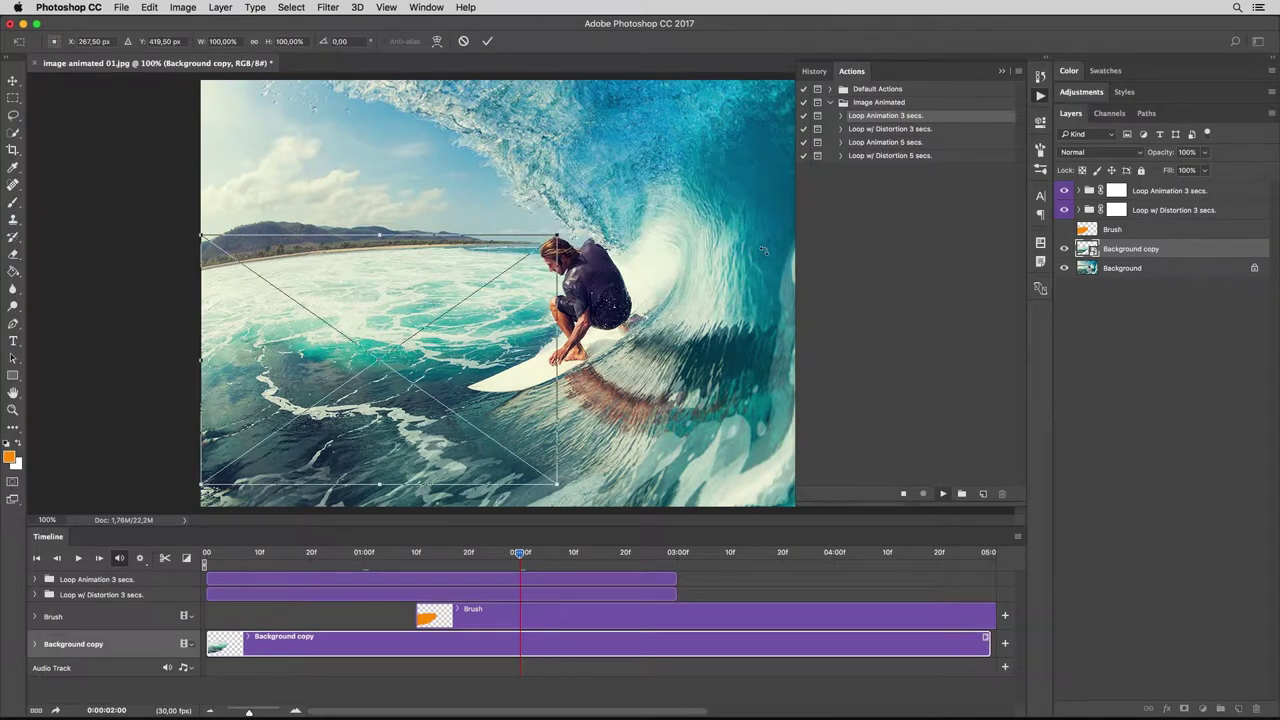
left_click_drag(201, 487, 161, 520)
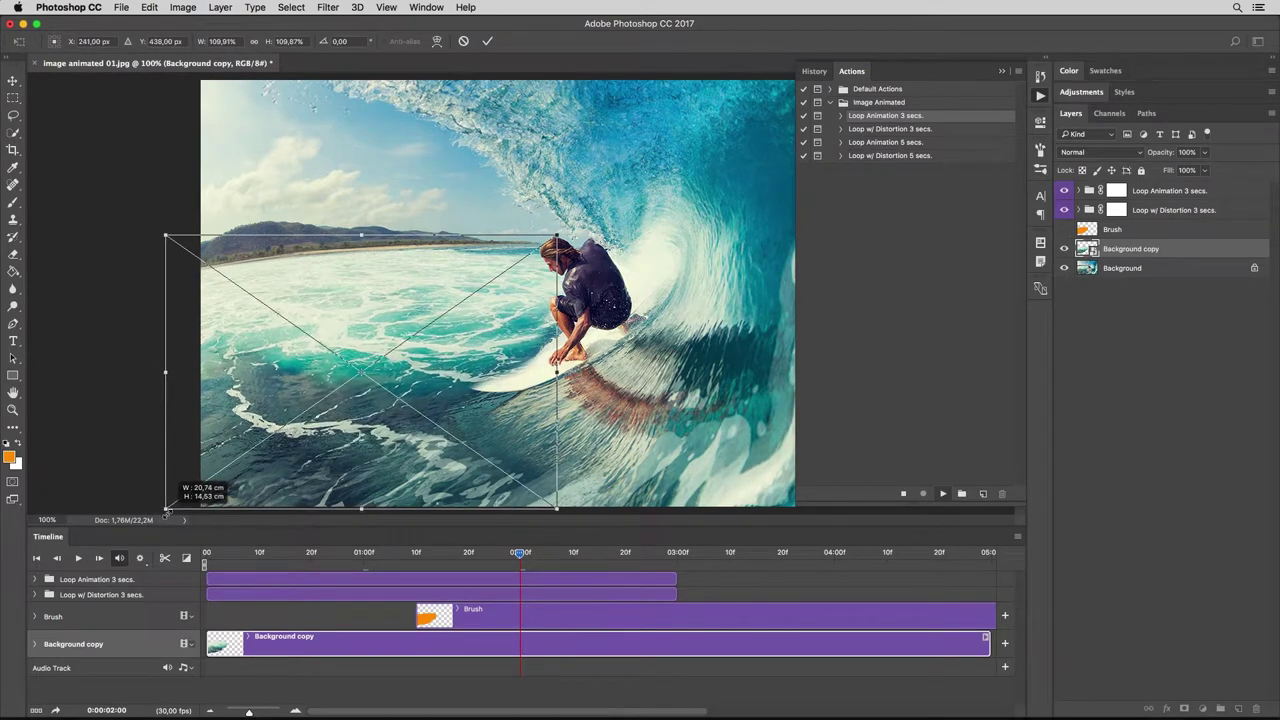
left_click(487, 41)
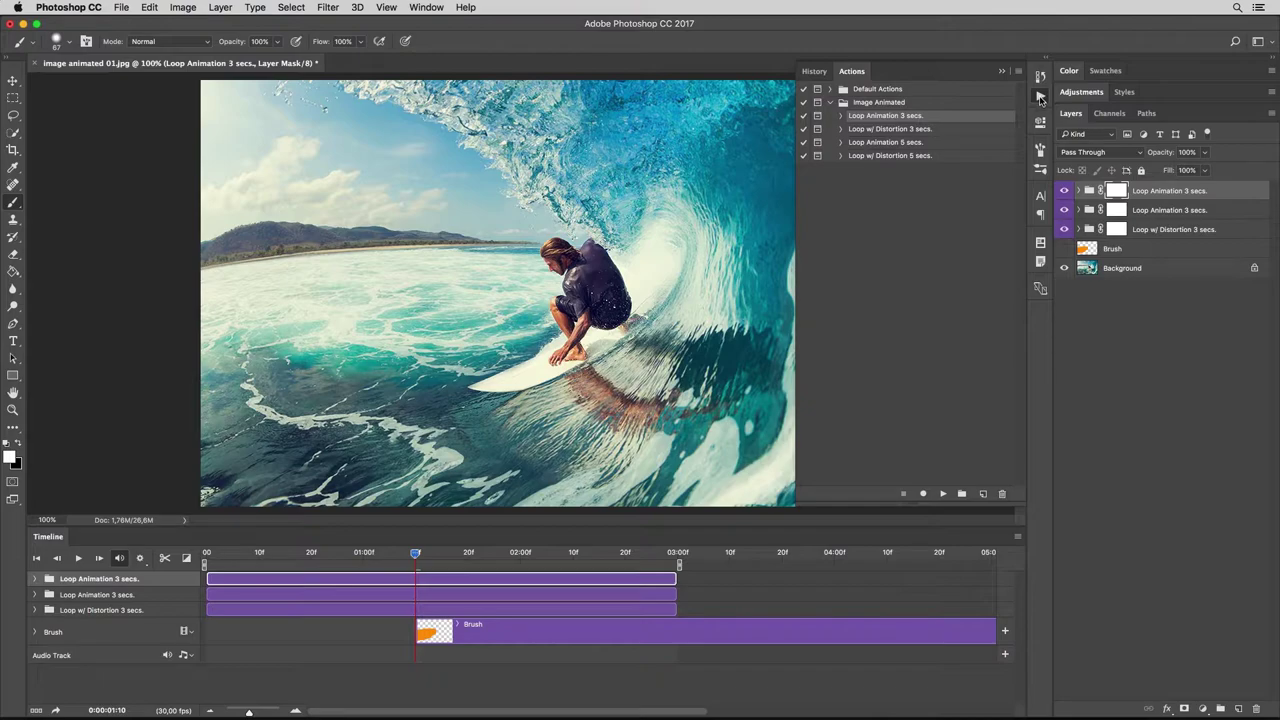
Collapse the Actions panel and delete the leftover Brush layer.
left_click(1040, 96)
left_click(1118, 250)
key("Delete")
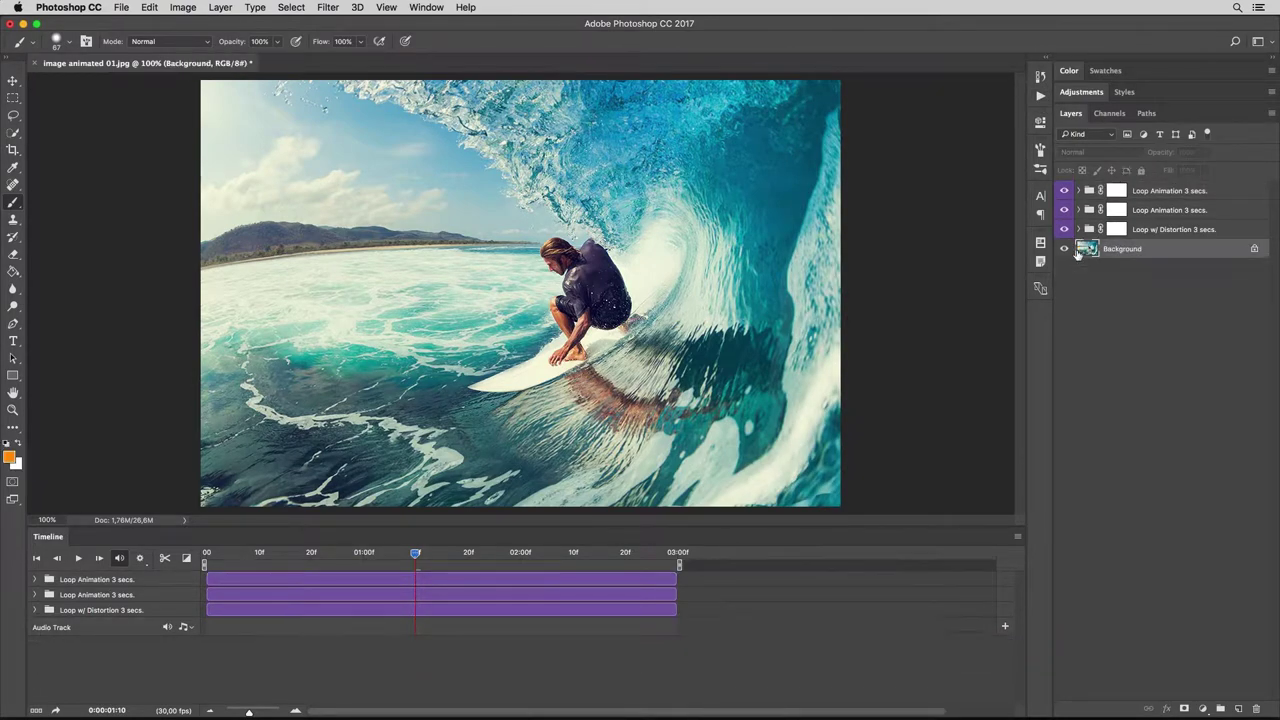
Play and stop the three looping animations, then scrub the playhead to about frame 10.
key("v")
key("space")
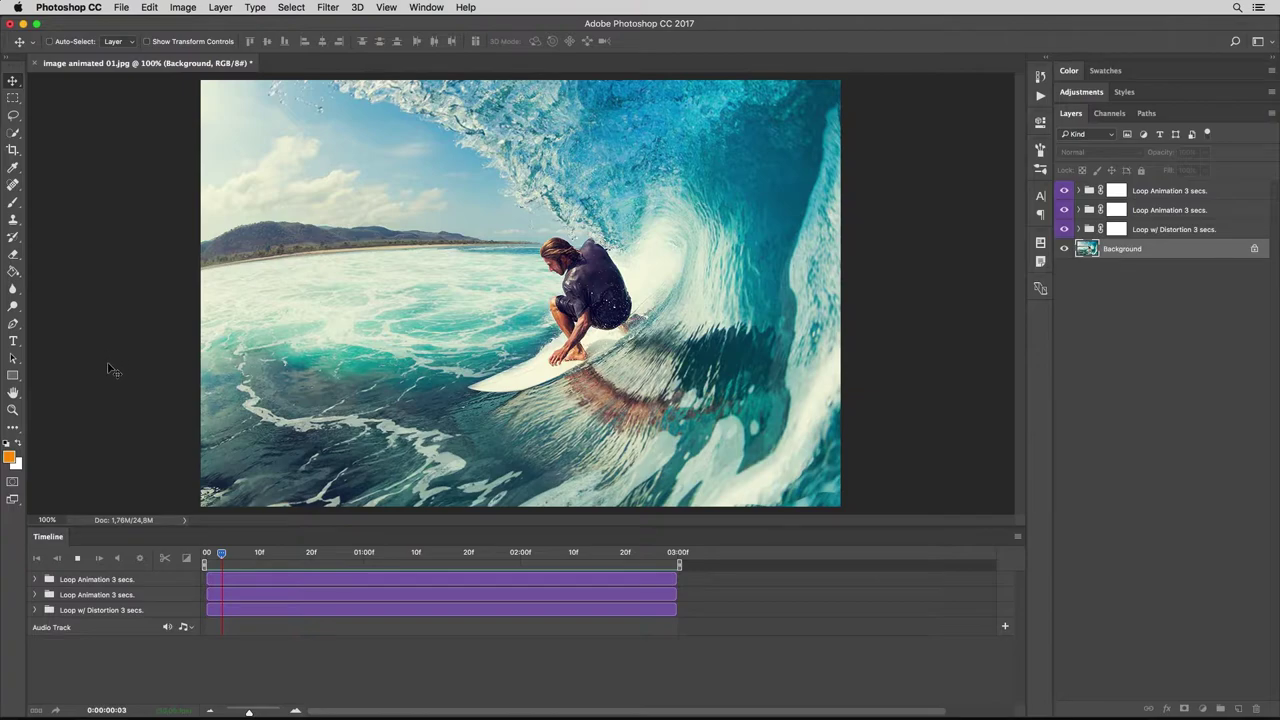
key("space")
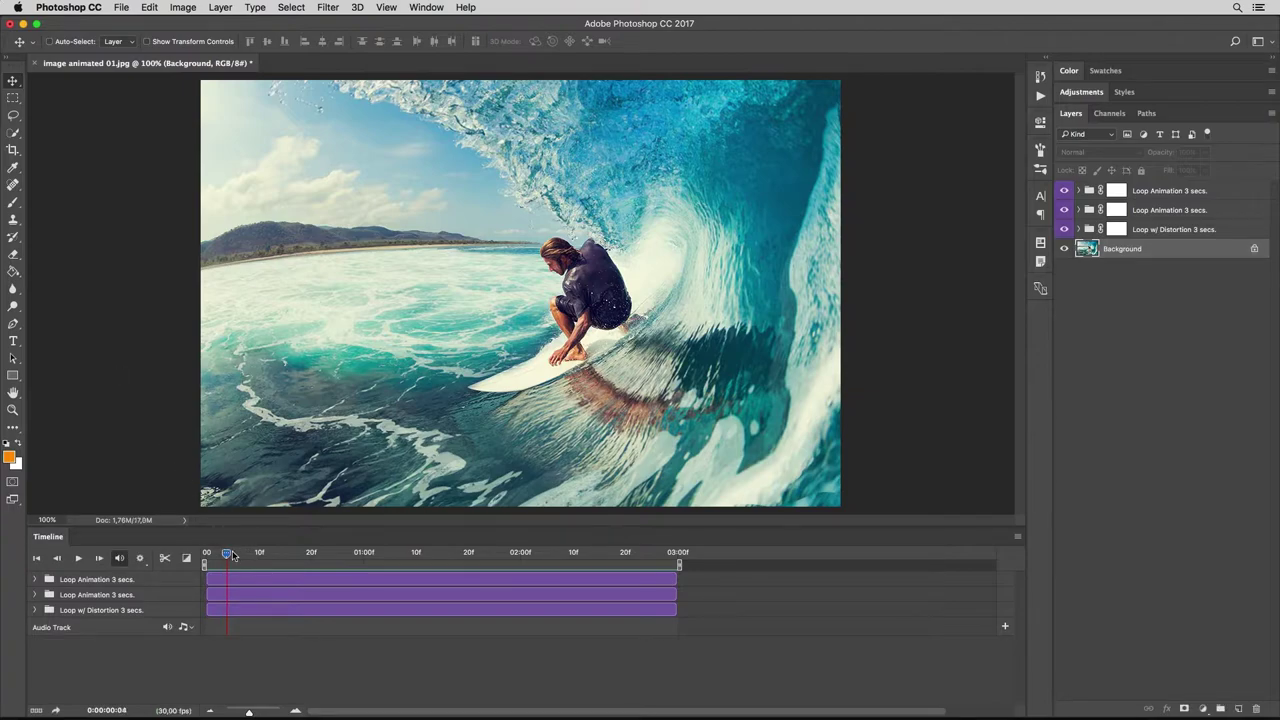
mouse_move(229, 557)
left_mouse_down()
mouse_move(275, 556)
mouse_move(258, 556)
left_mouse_up()
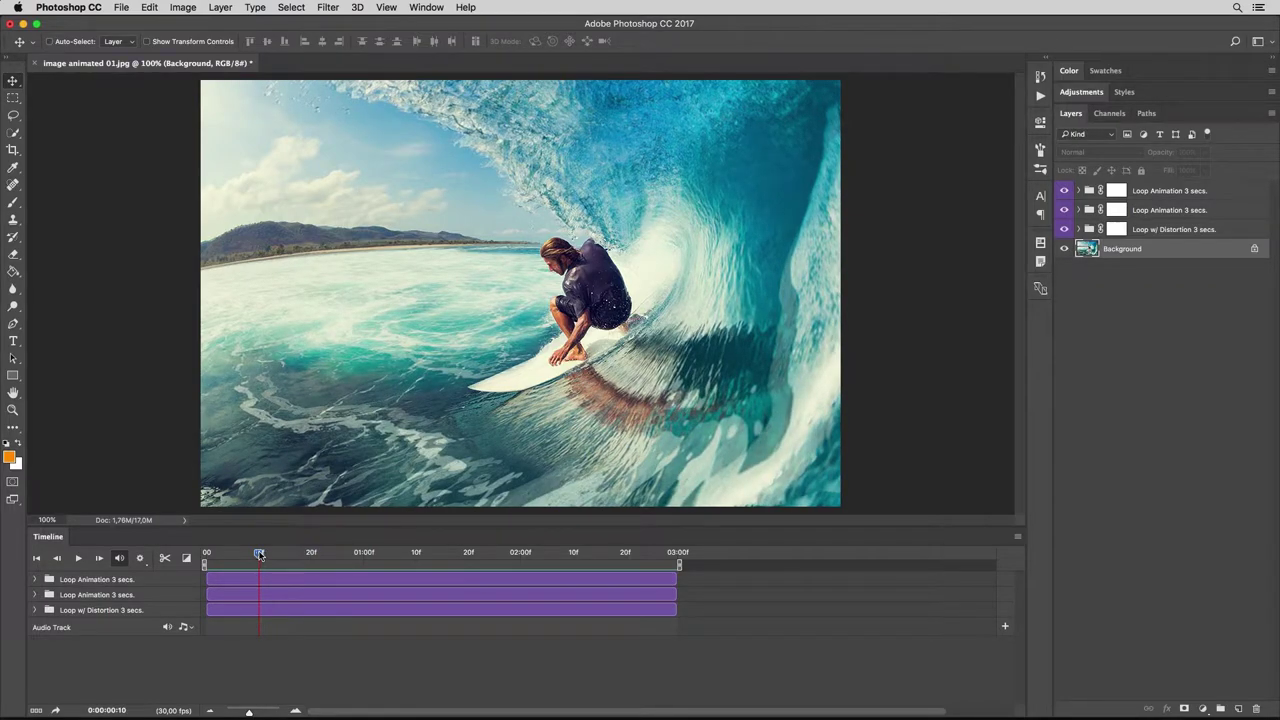
Erase a patch of the top Loop Animation 3 secs. group's mask near the surfboard.
left_click(13, 256)
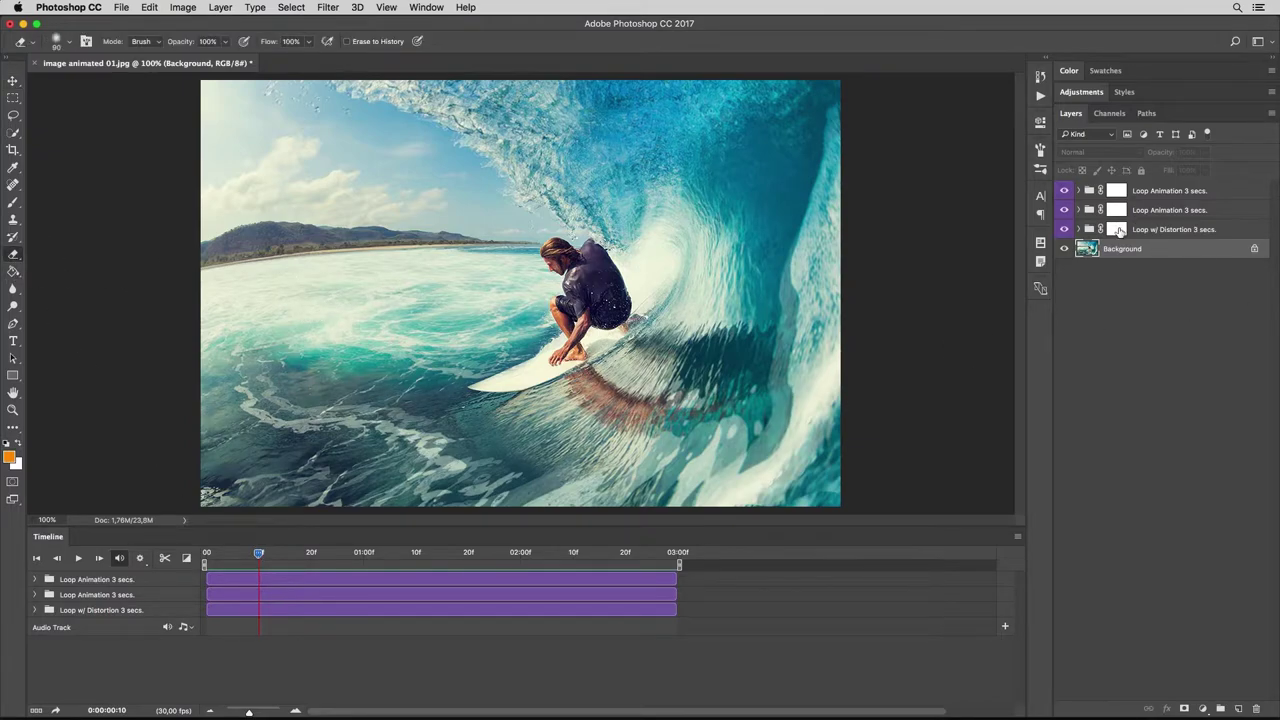
left_click(1117, 230)
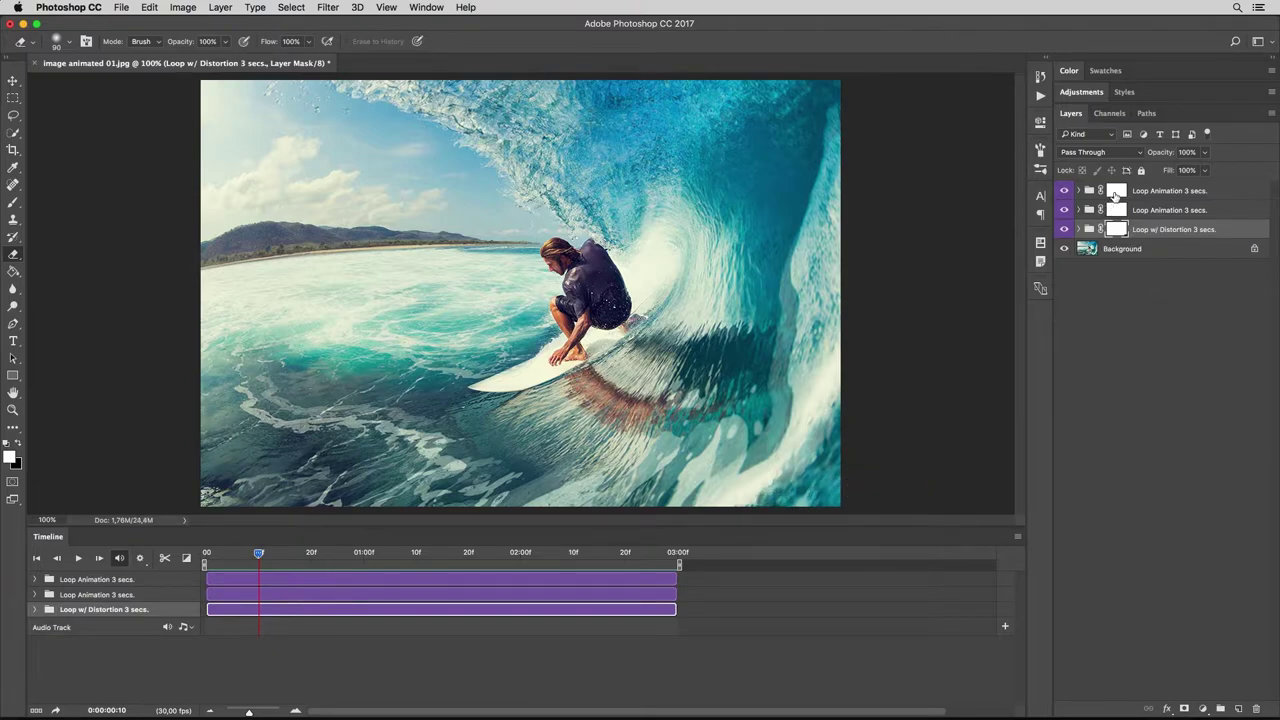
left_click(1115, 192)
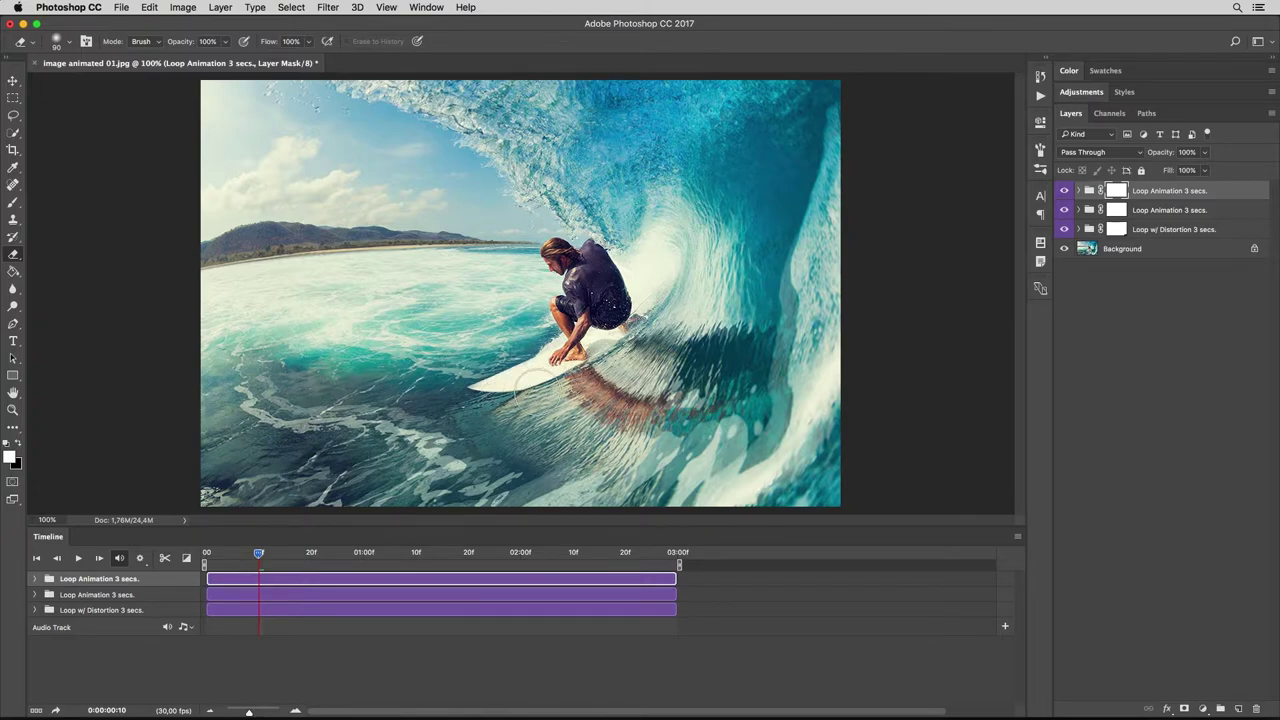
left_click(540, 381)
Preview the 3-second loop on the Timeline, then bring up the File export options.
left_click(12, 81)
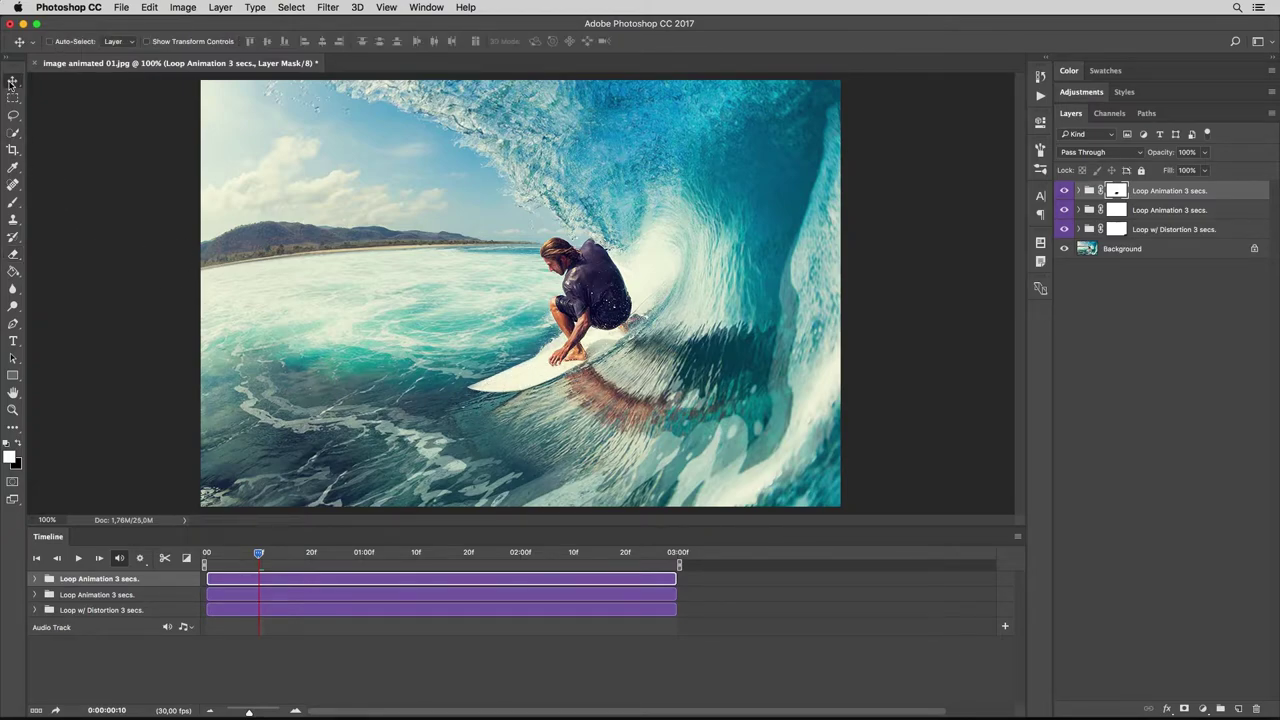
key("space")
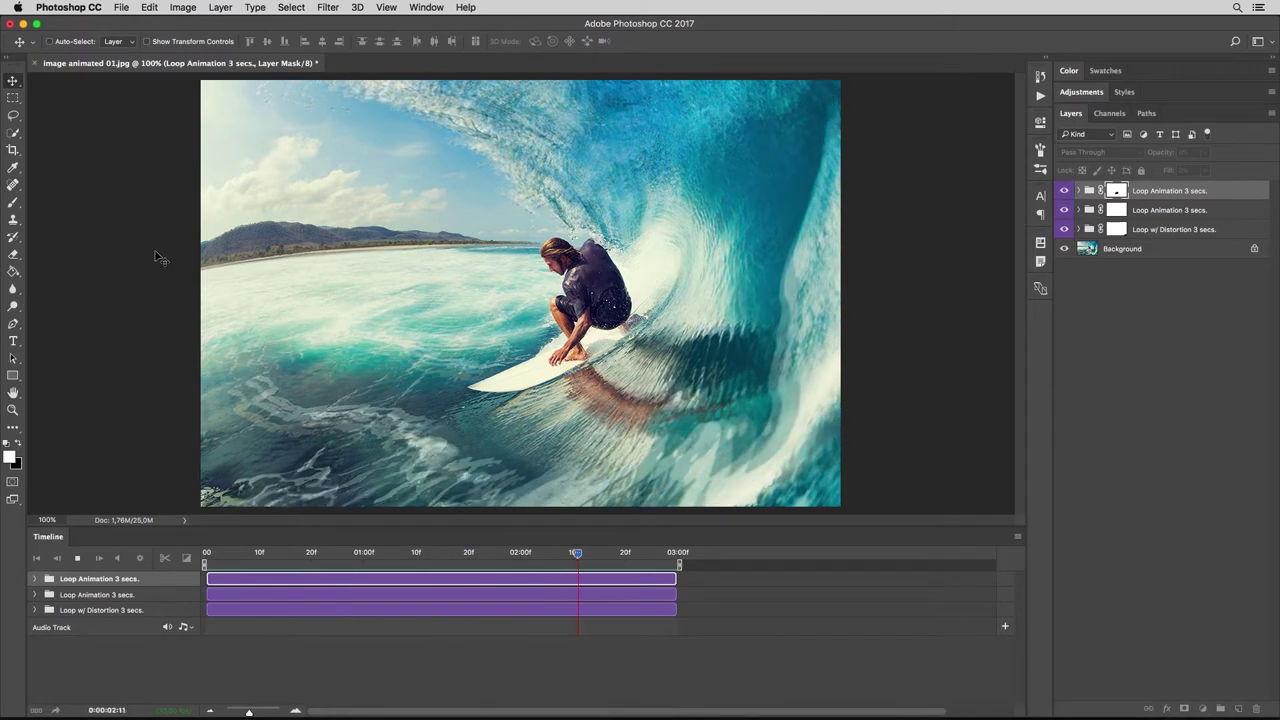
key("space")
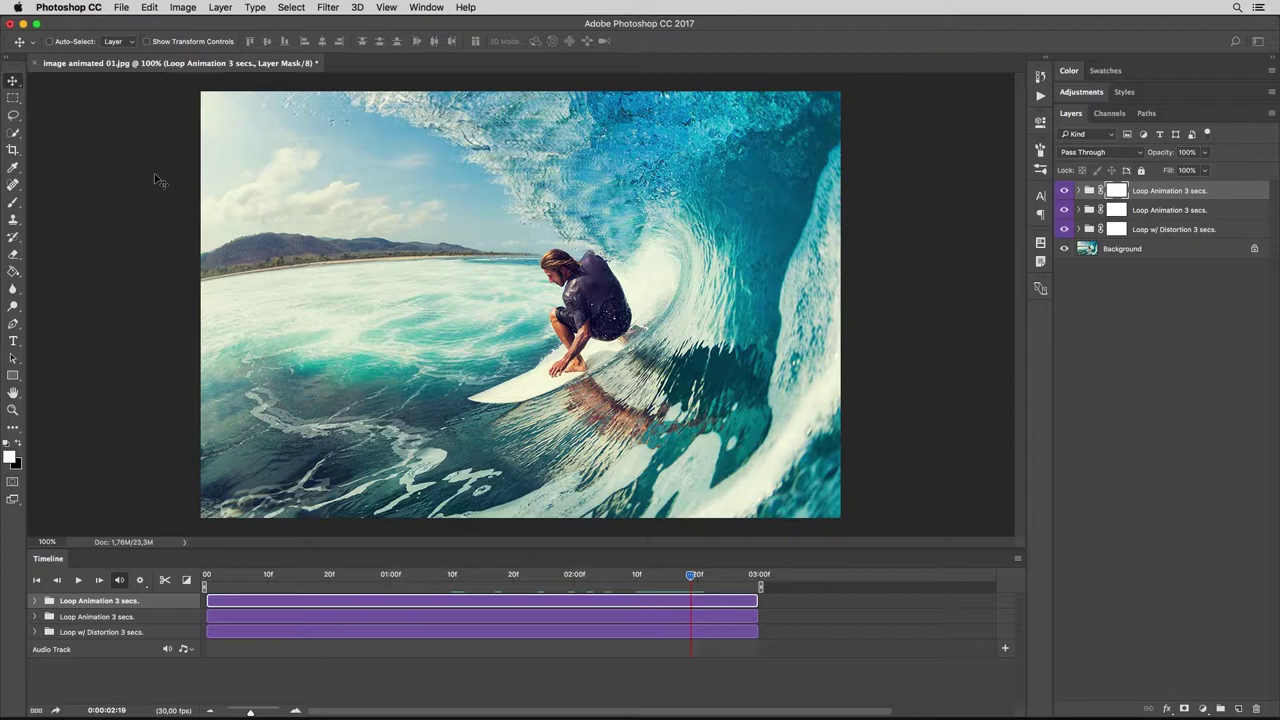
left_click(119, 8)
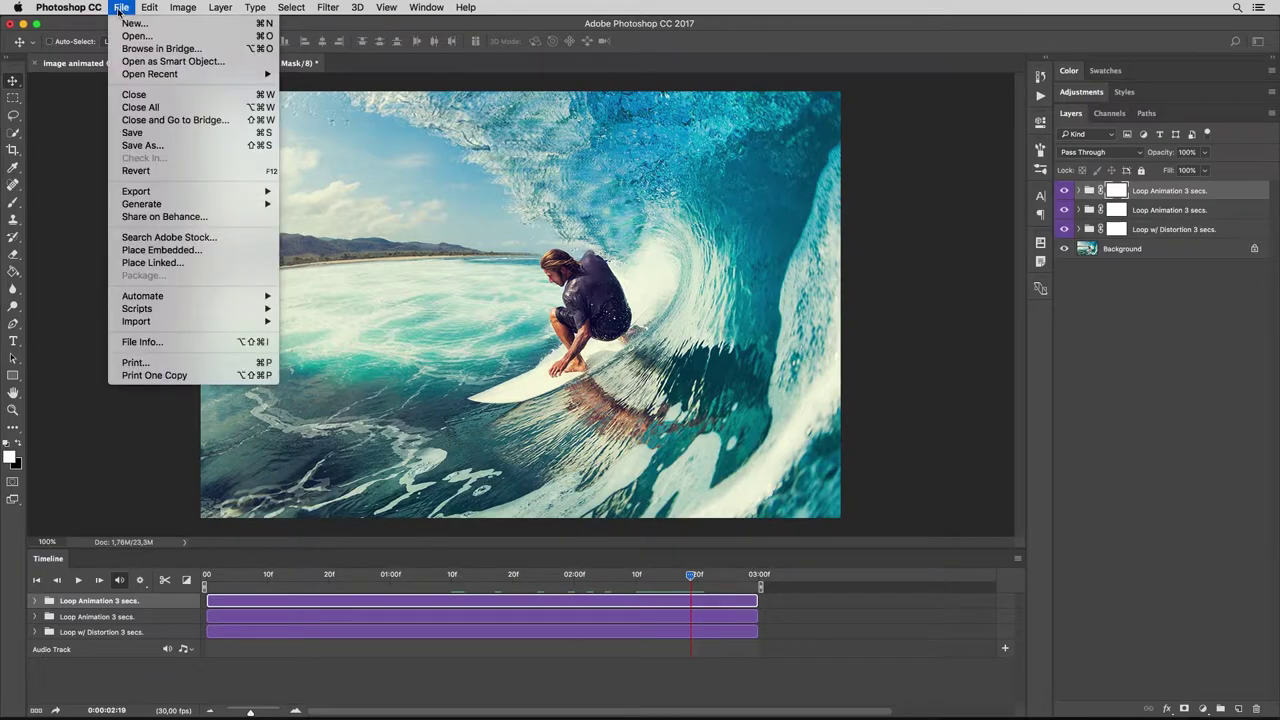
mouse_move(136, 191)
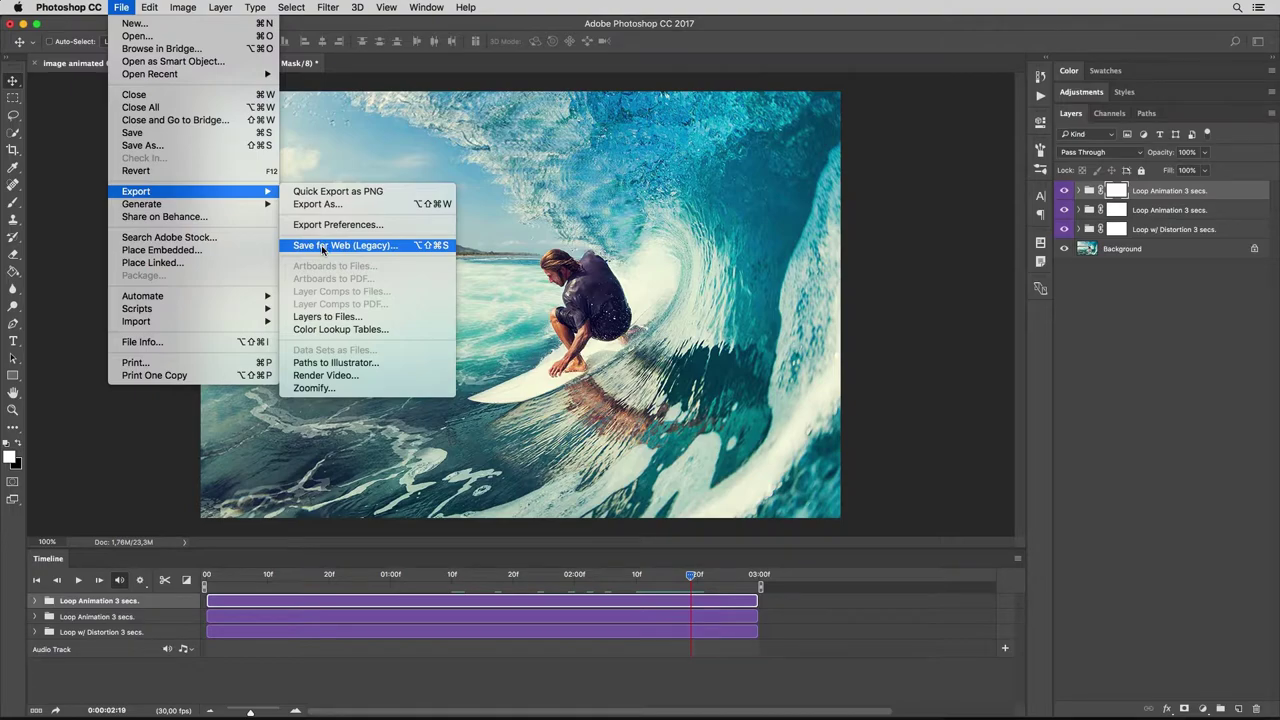
Save for Web (Legacy) as a forever-looping GIF named image-animated-01.gif.
left_click(322, 247)
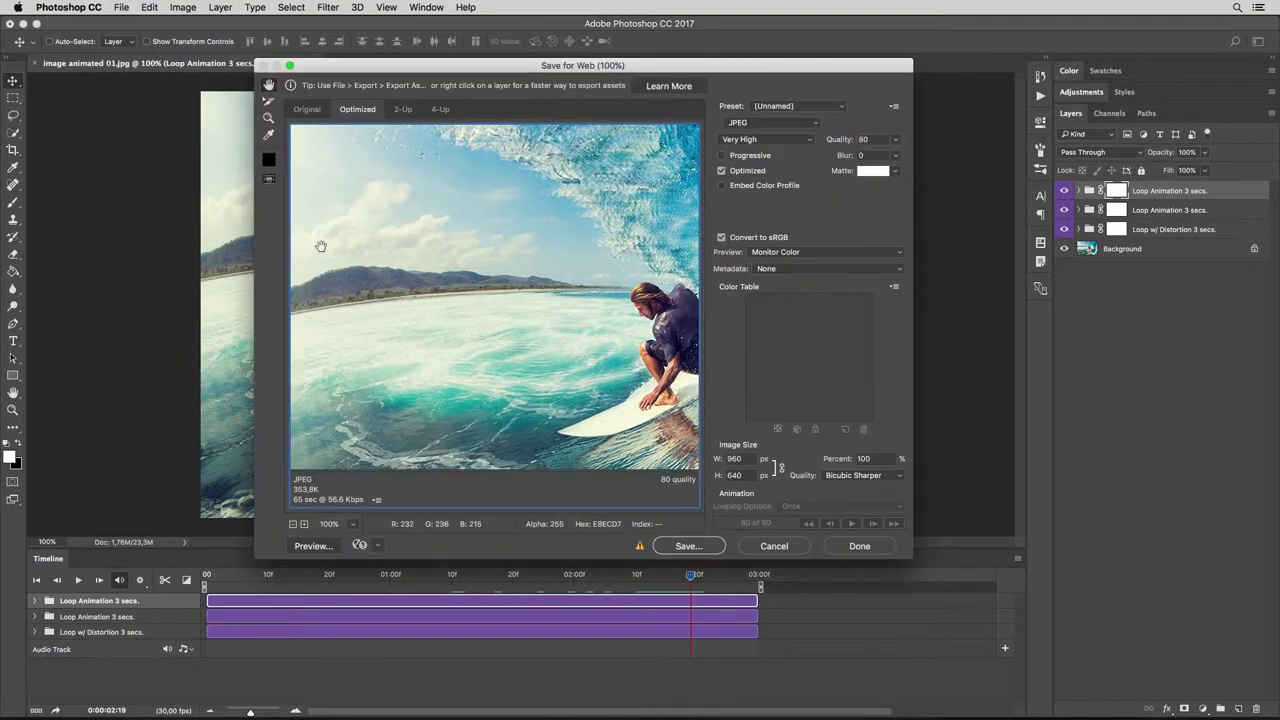
left_click(803, 122)
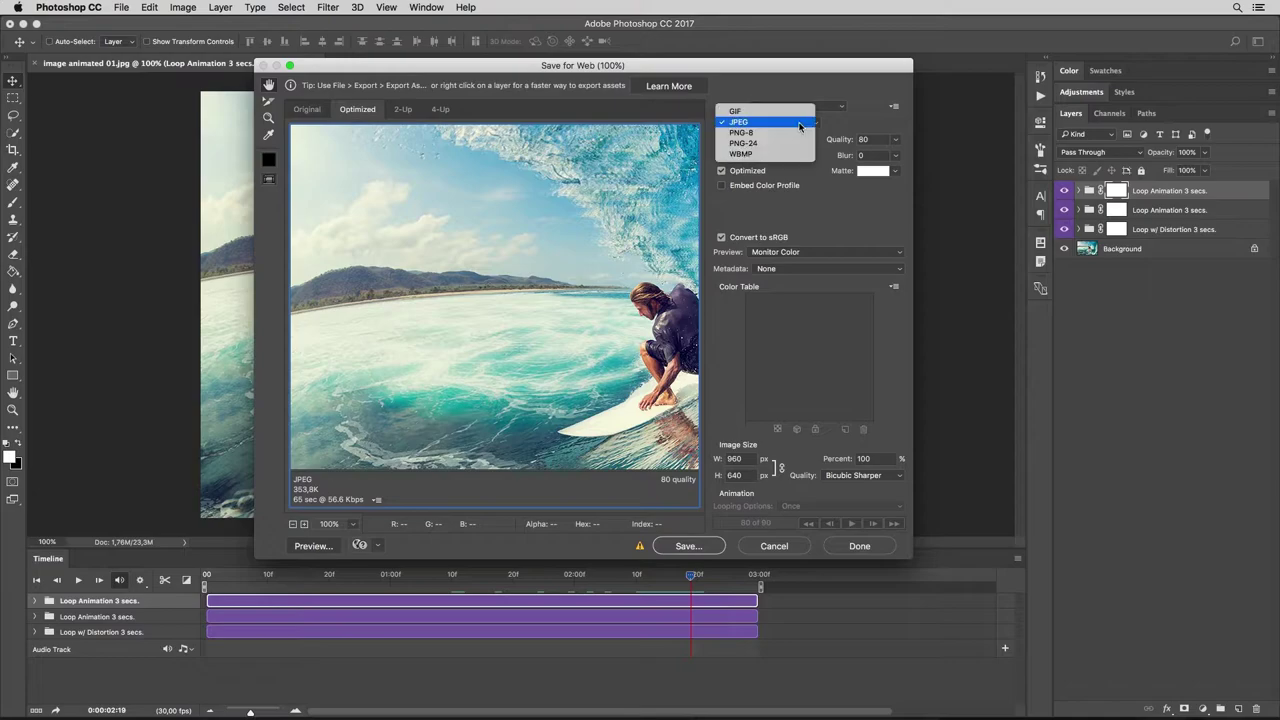
left_click(799, 122)
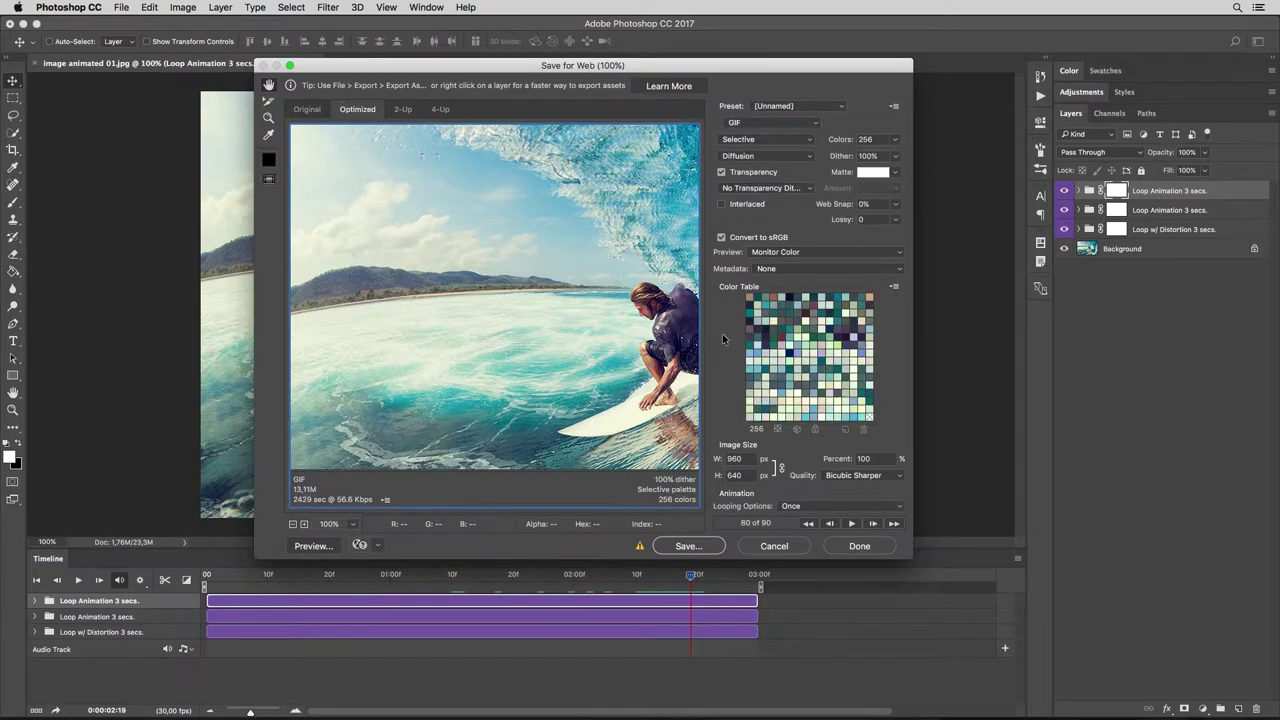
left_click(808, 506)
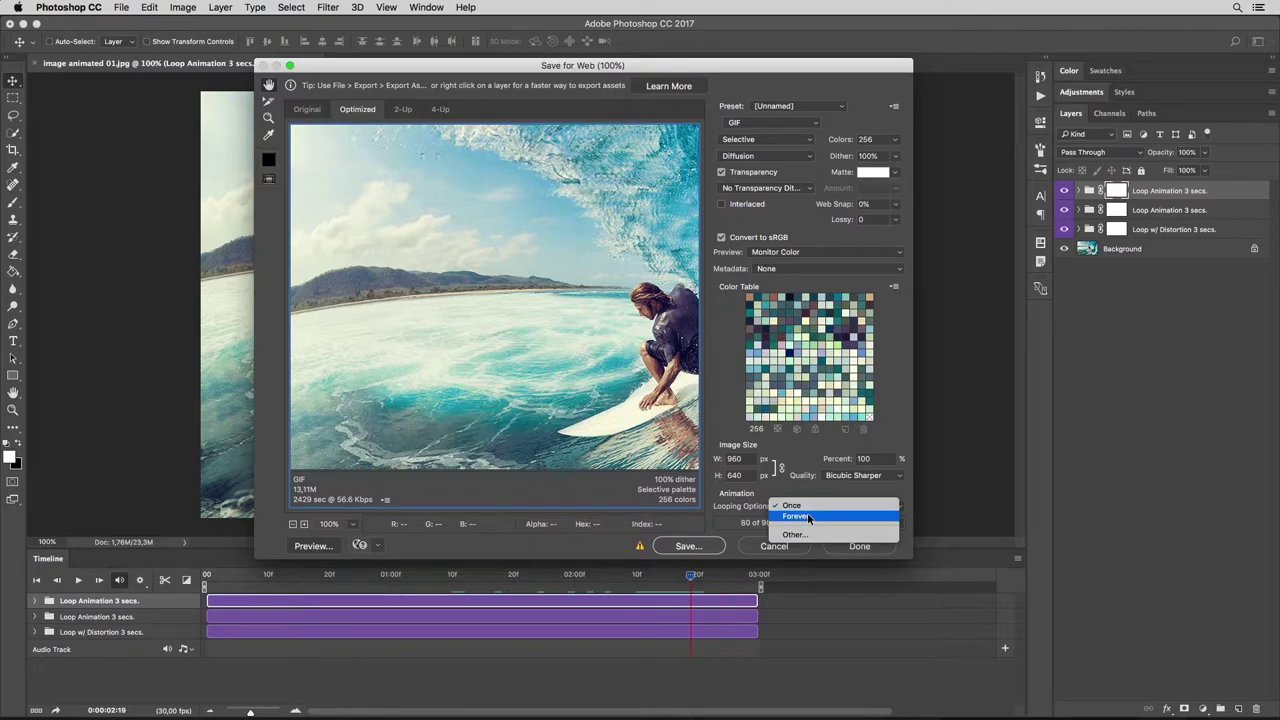
left_click(809, 517)
left_click(690, 546)
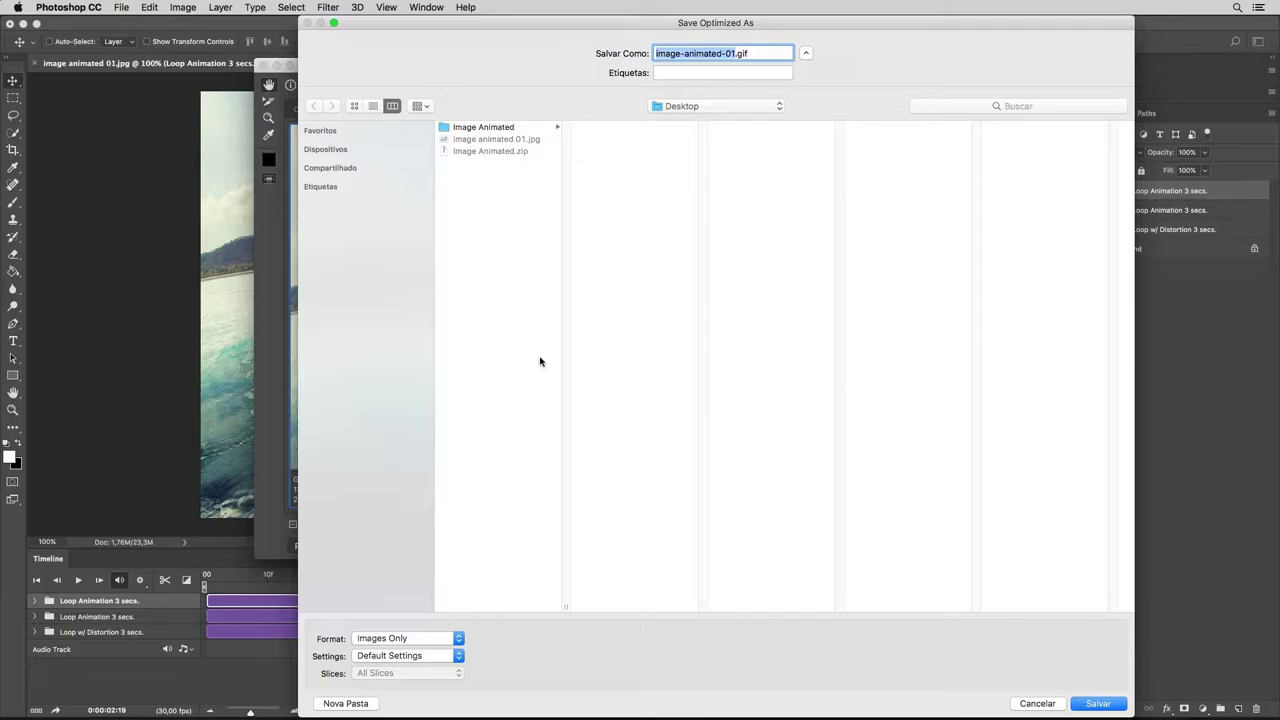
left_click(525, 355)
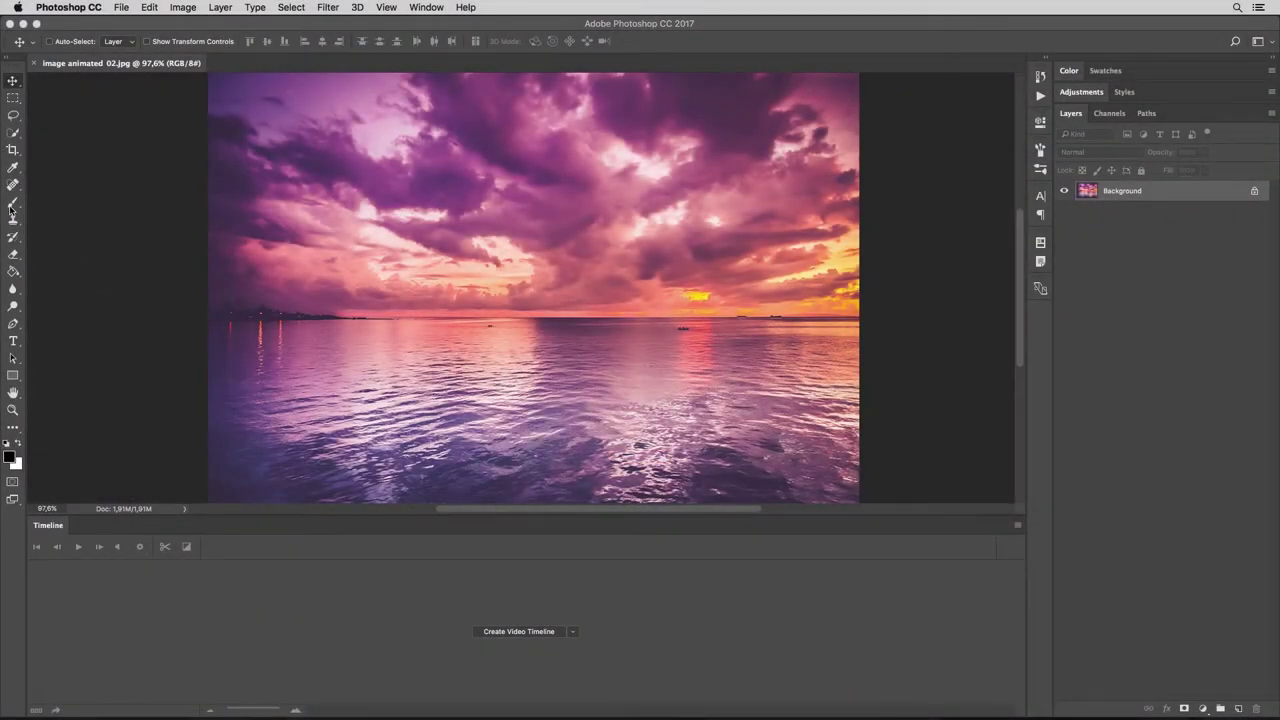
Set up a soft brush at about 56% hardness with an orange foreground colour.
left_click(12, 206)
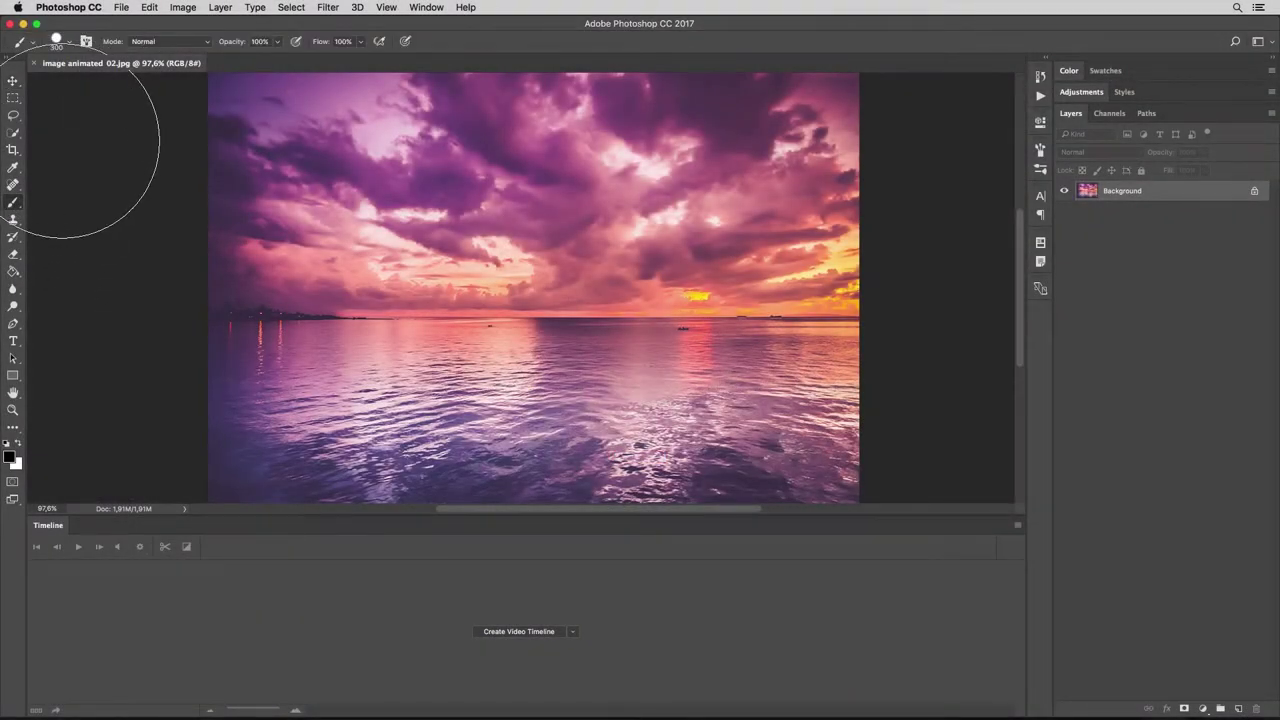
left_click(70, 42)
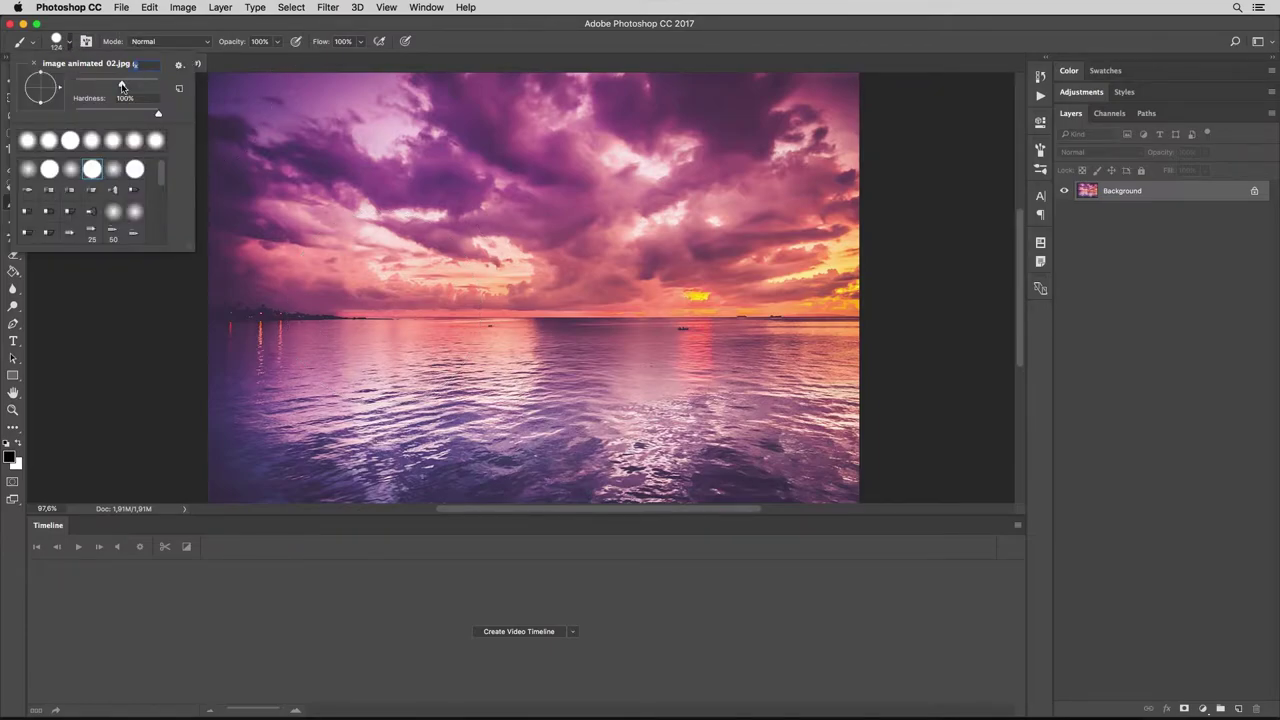
left_click(122, 111)
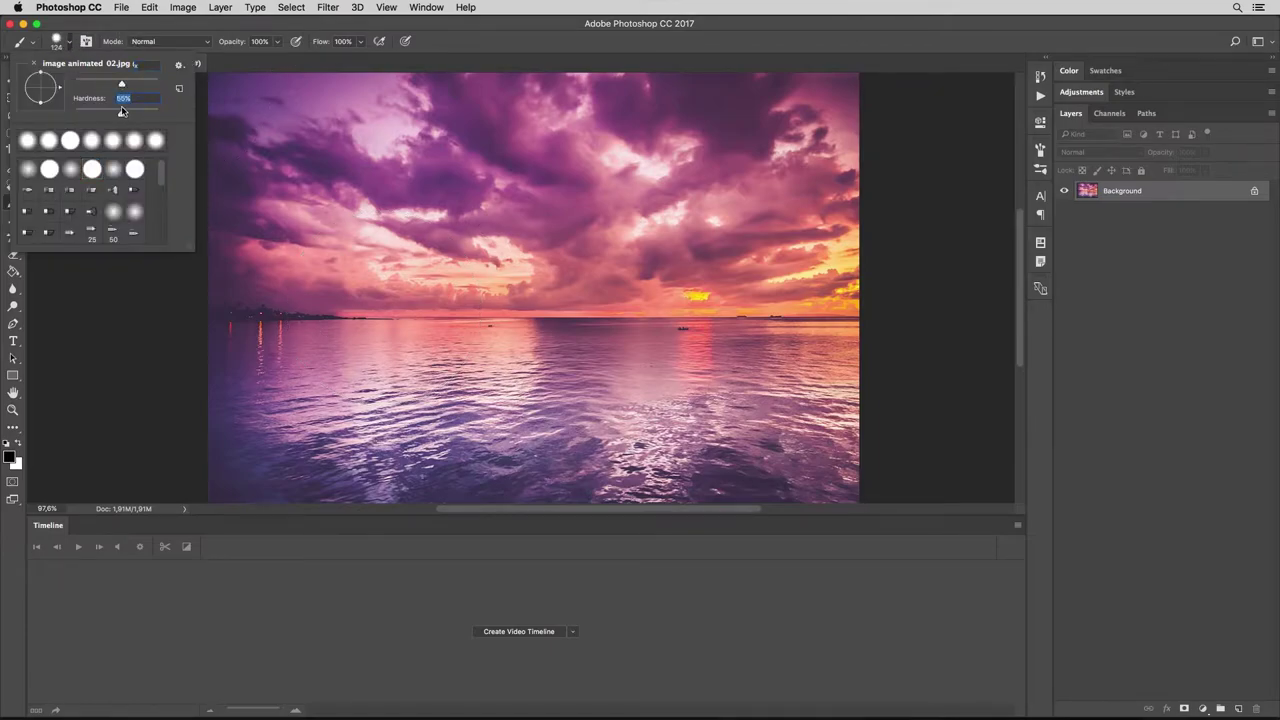
left_click(10, 457)
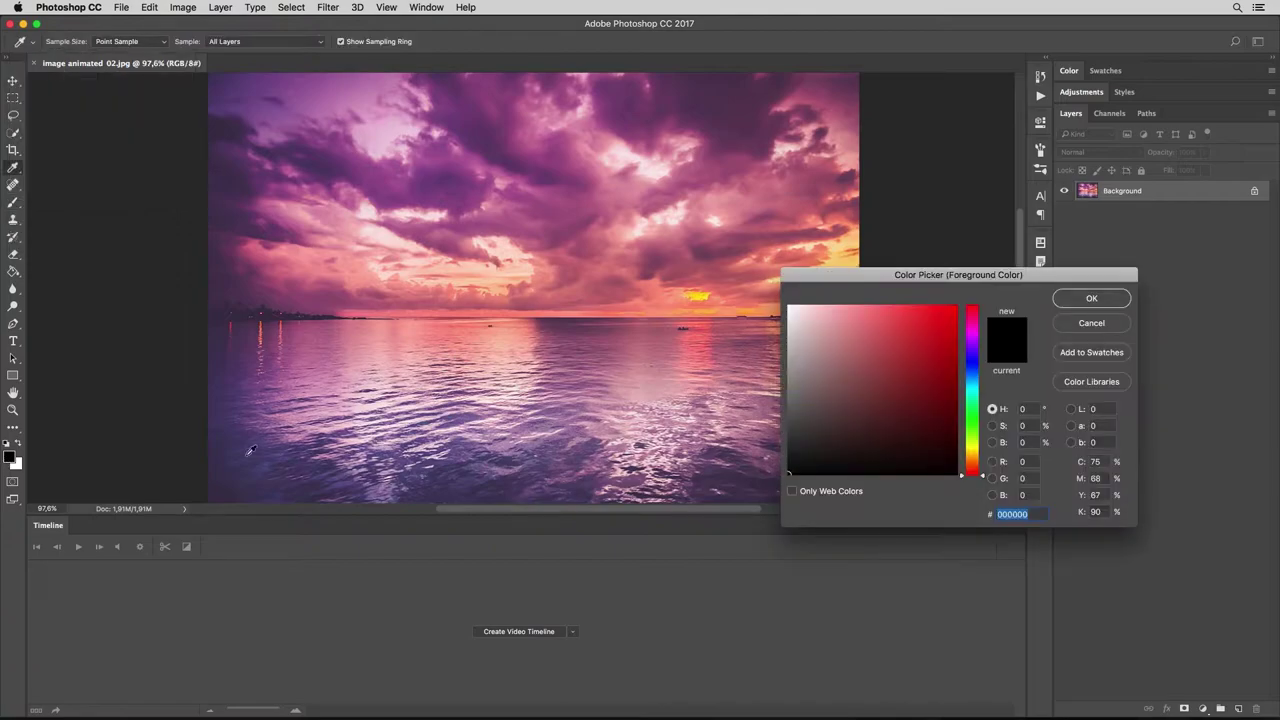
left_click(969, 461)
left_click(1087, 300)
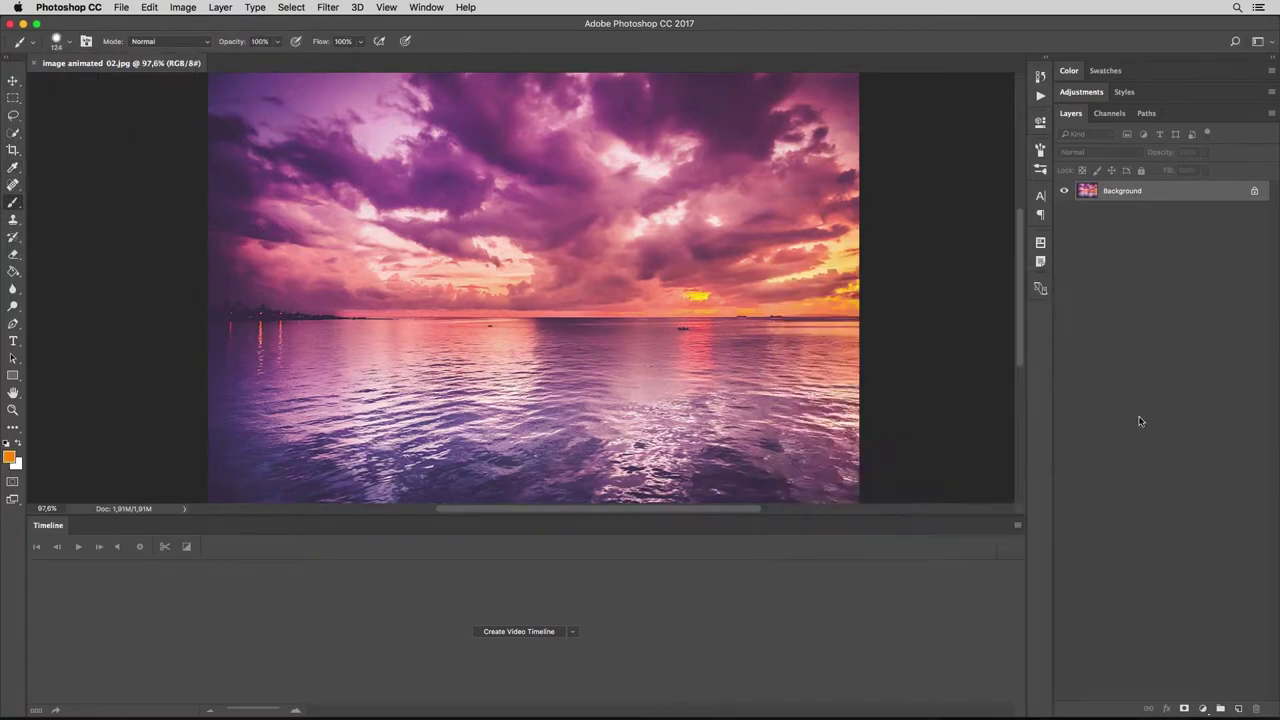
Add a new layer named Brush and paint orange over the whole sky.
left_click(1239, 707)
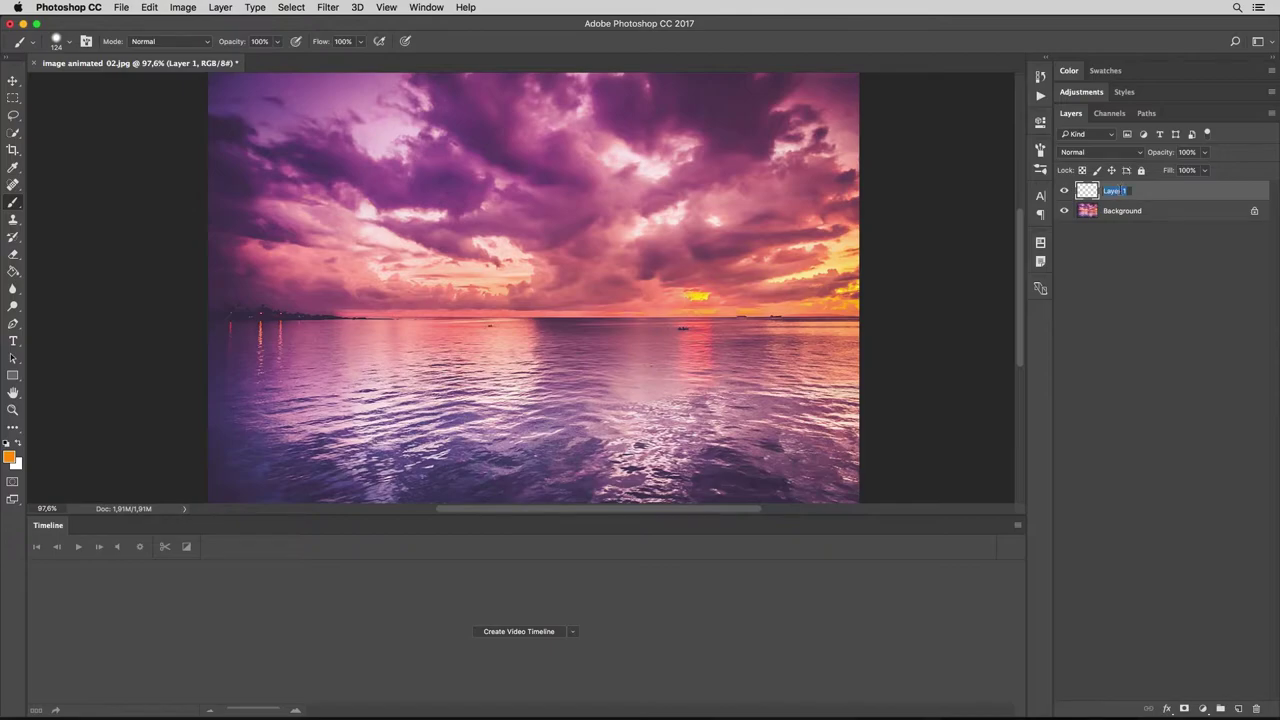
type("Brush")
key("Return")
mouse_move(202, 105)
left_mouse_down()
mouse_move(886, 100)
mouse_move(177, 157)
mouse_move(850, 147)
mouse_move(330, 200)
mouse_move(650, 240)
mouse_move(600, 268)
mouse_move(243, 254)
mouse_move(343, 257)
mouse_move(309, 271)
mouse_move(229, 257)
mouse_move(390, 275)
mouse_move(894, 277)
left_mouse_up()
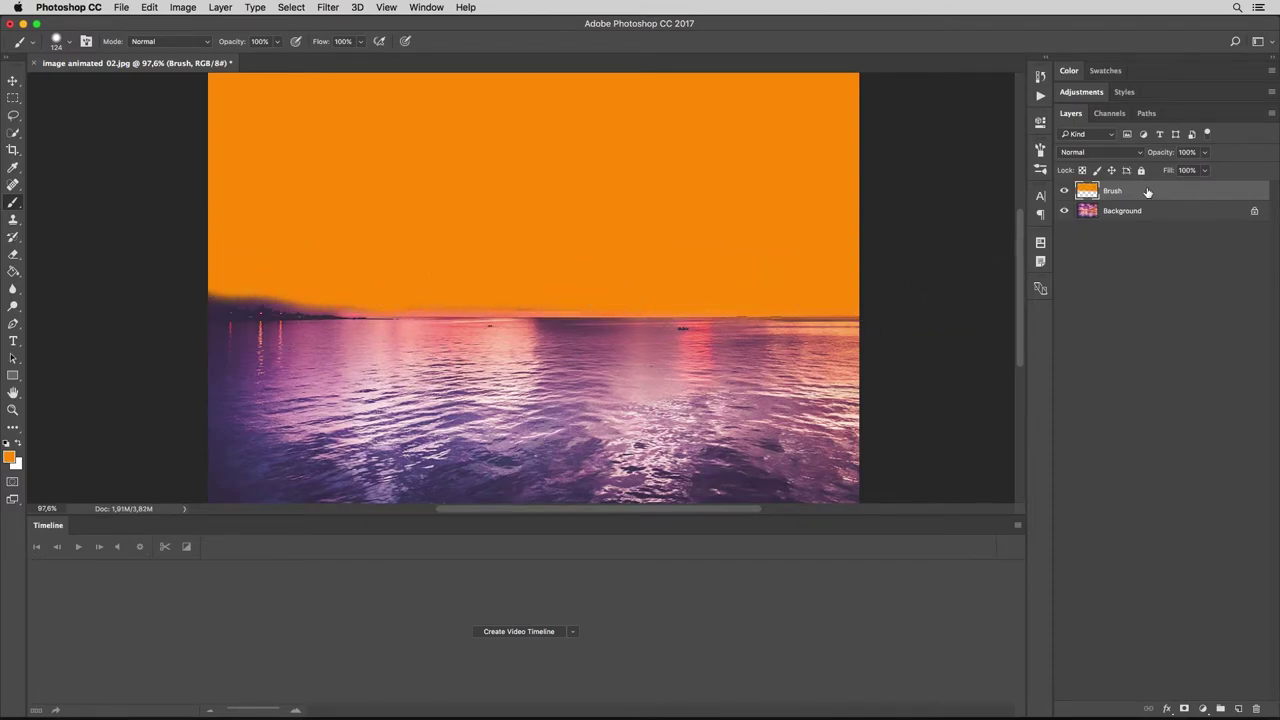
Create a video timeline and run the Loop Animation 5 secs. action.
left_click(522, 631)
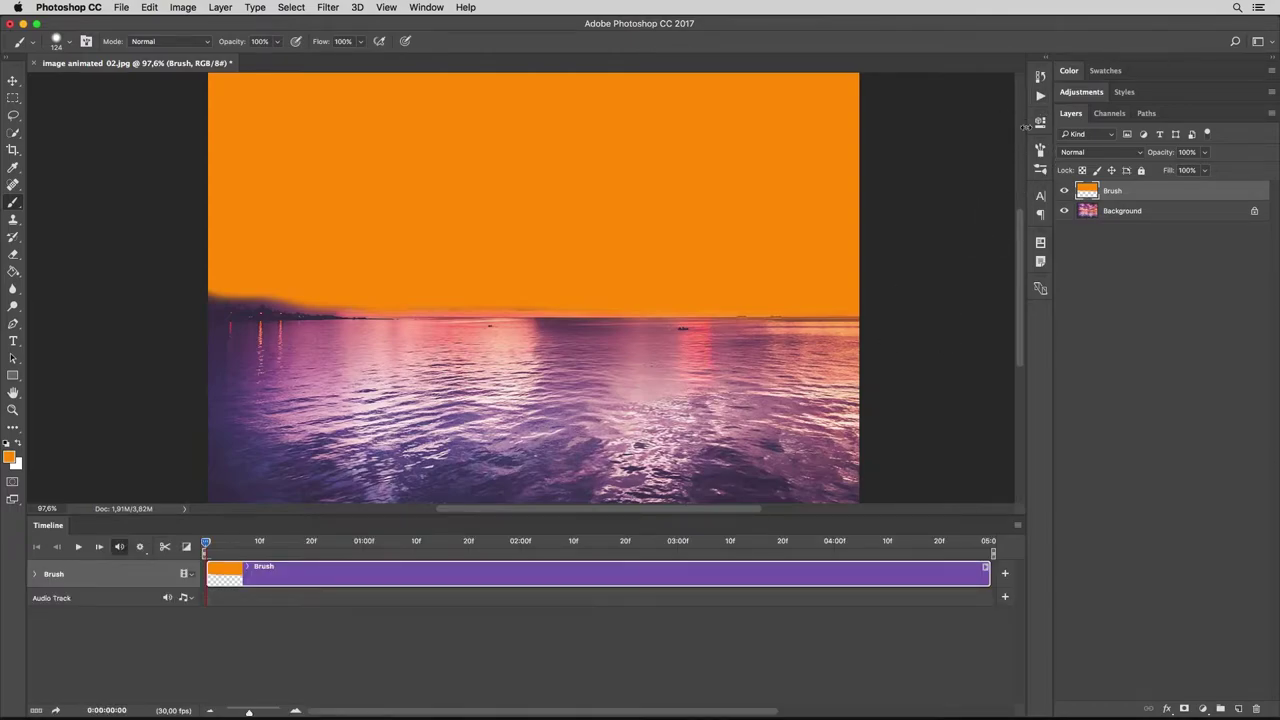
left_click(1040, 97)
left_click(923, 129)
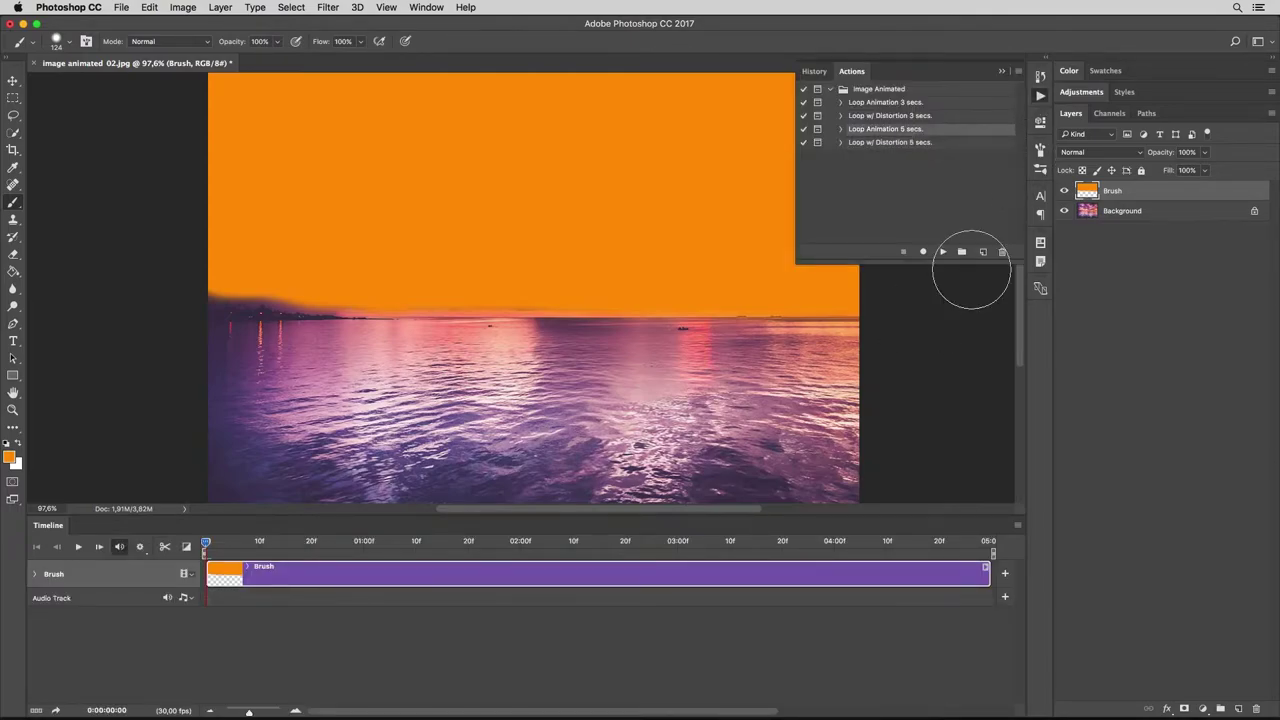
left_click(942, 251)
left_click(742, 247)
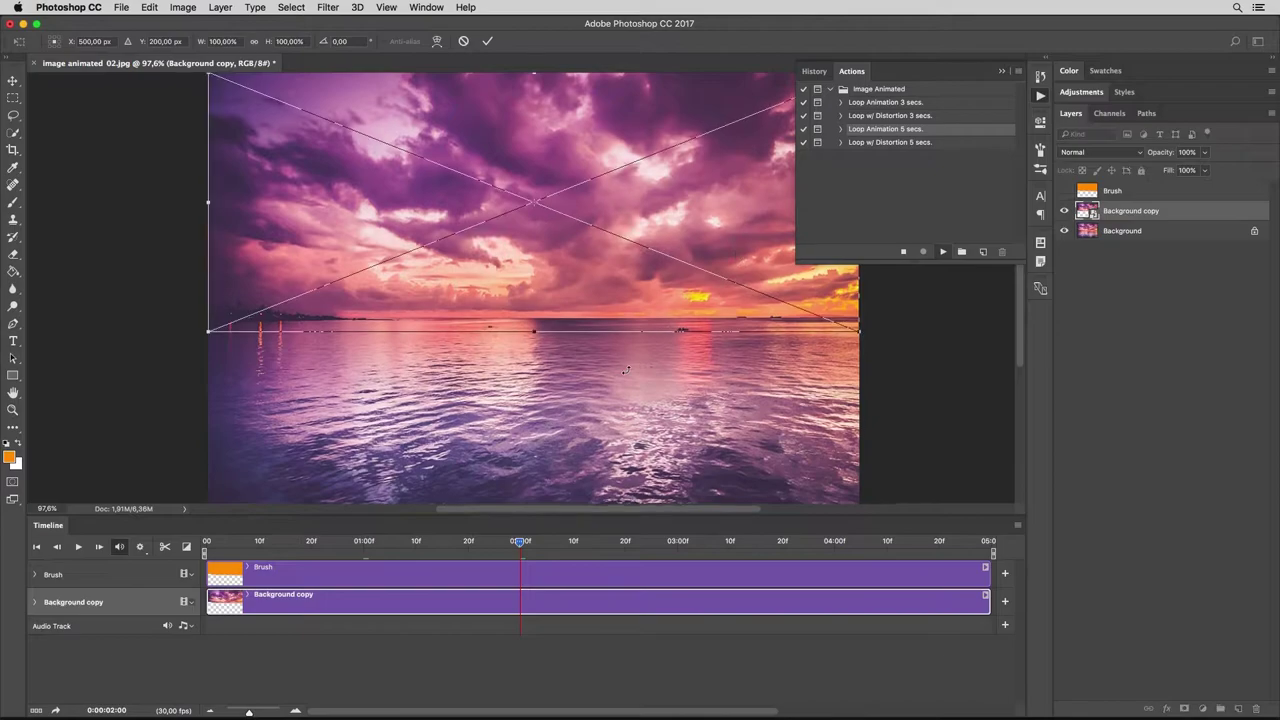
Stretch the sky copy to about 111% height, skew its corners outward, and commit.
left_click_drag(537, 185, 535, 157)
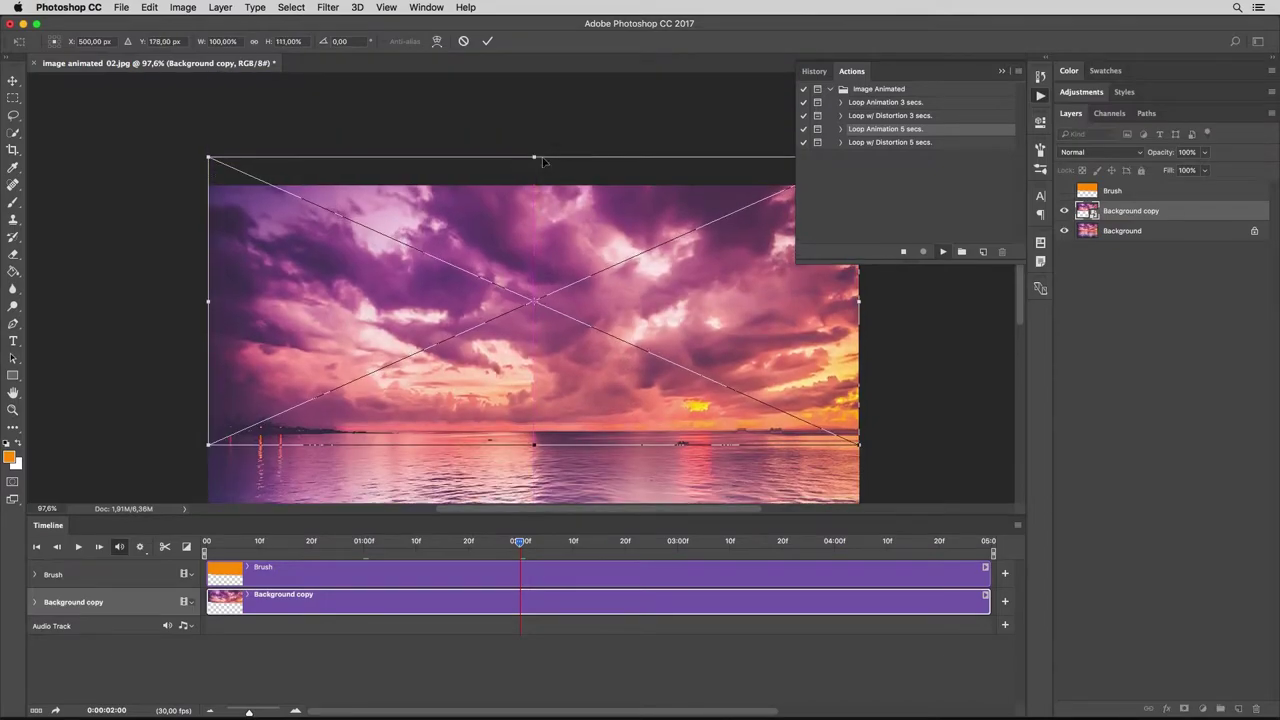
right_click(560, 220)
left_click(200, 165)
left_click_drag(209, 158, 105, 153)
left_click(1038, 98)
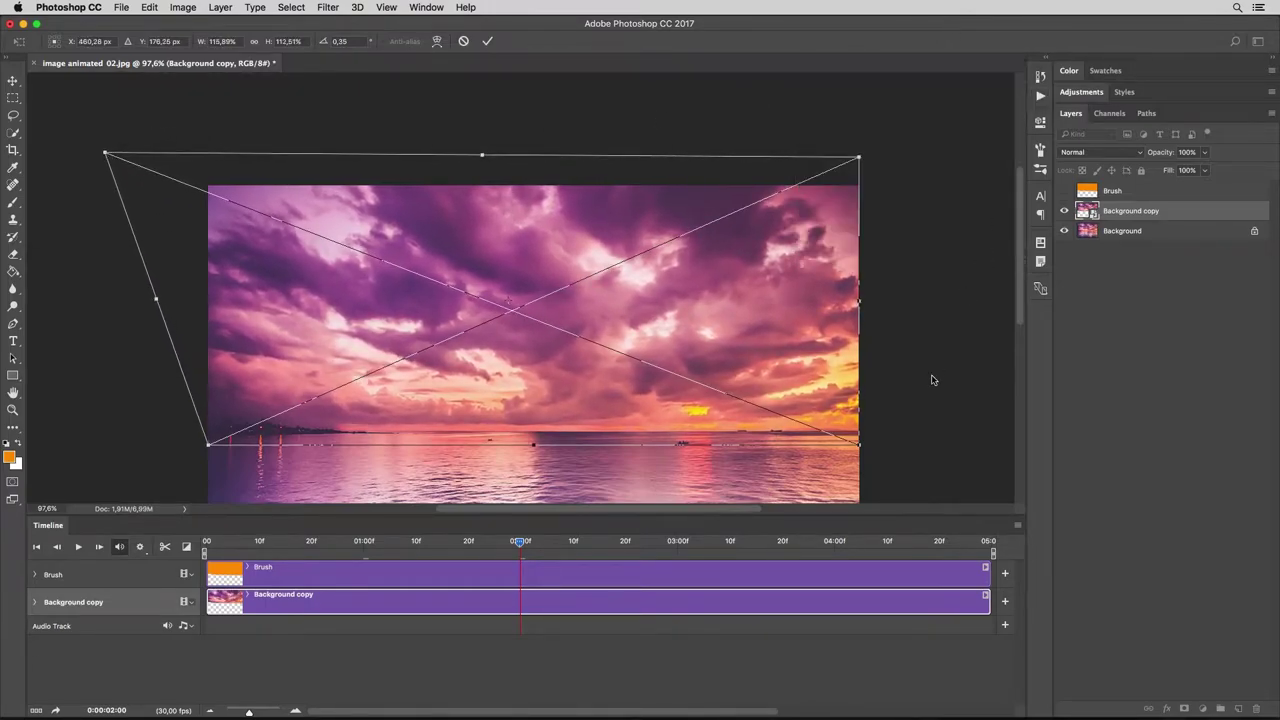
left_click_drag(910, 454, 938, 451)
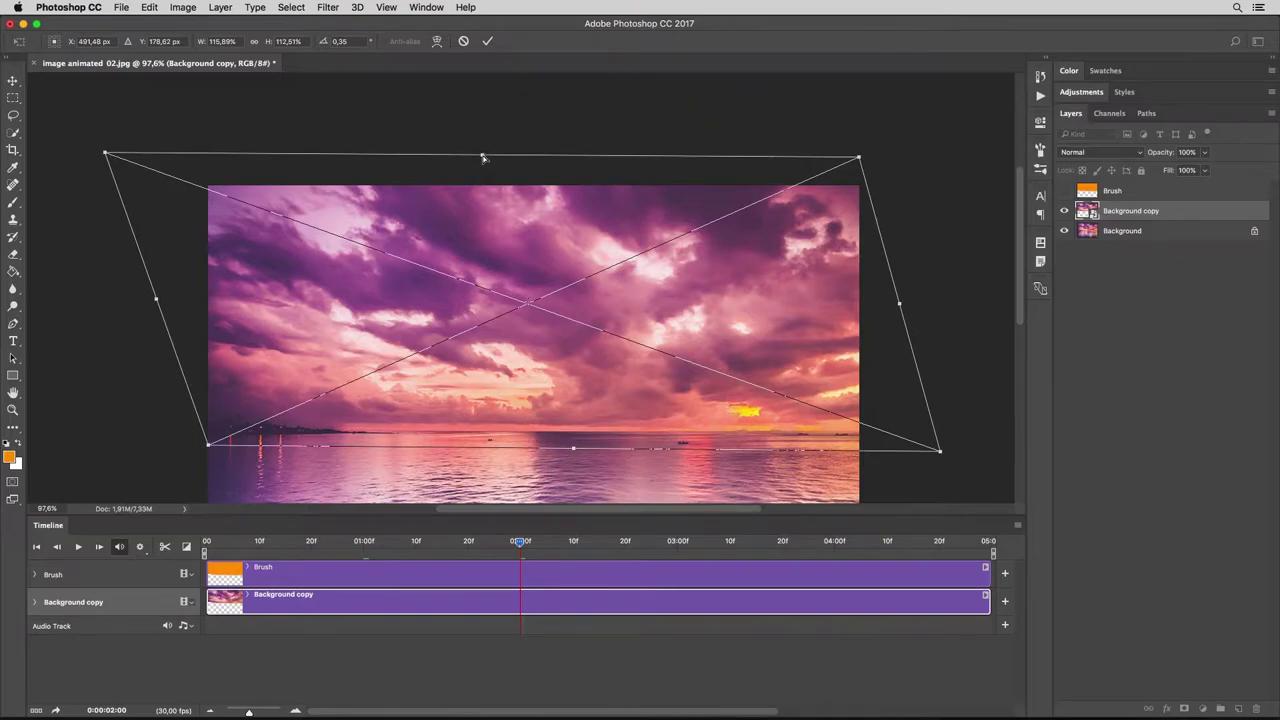
left_click_drag(482, 157, 482, 149)
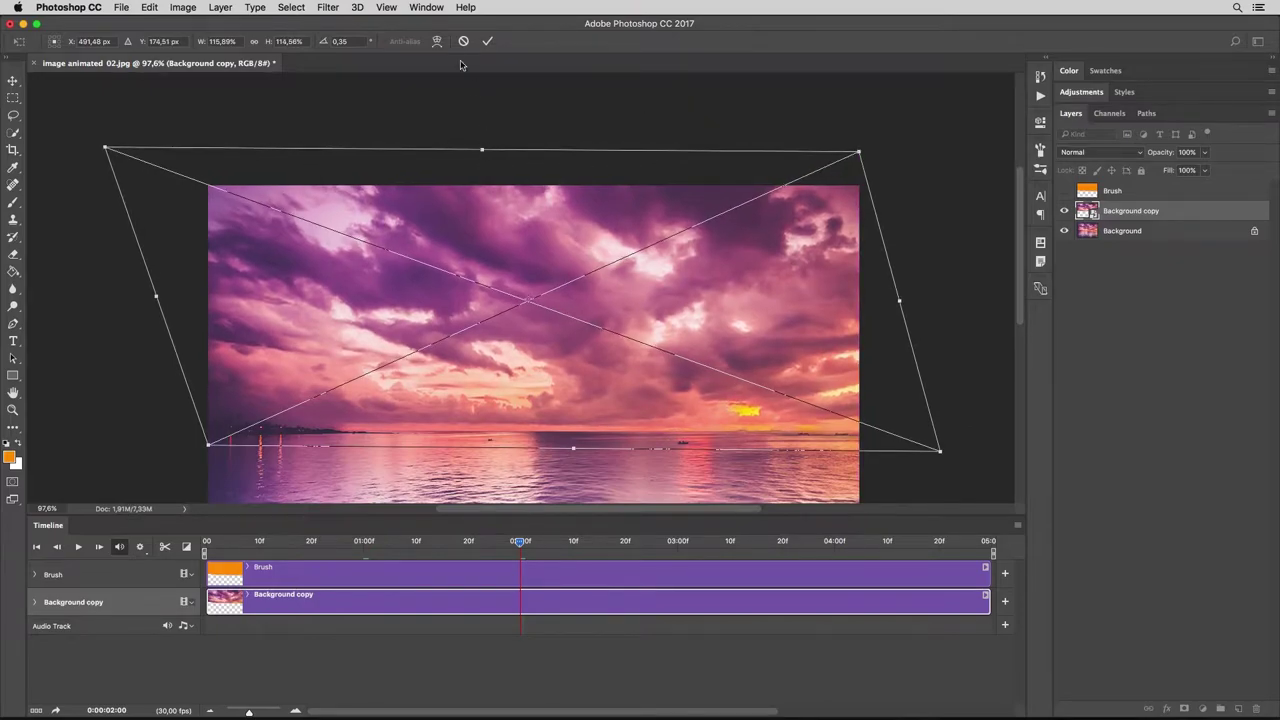
left_click_drag(106, 150, 68, 147)
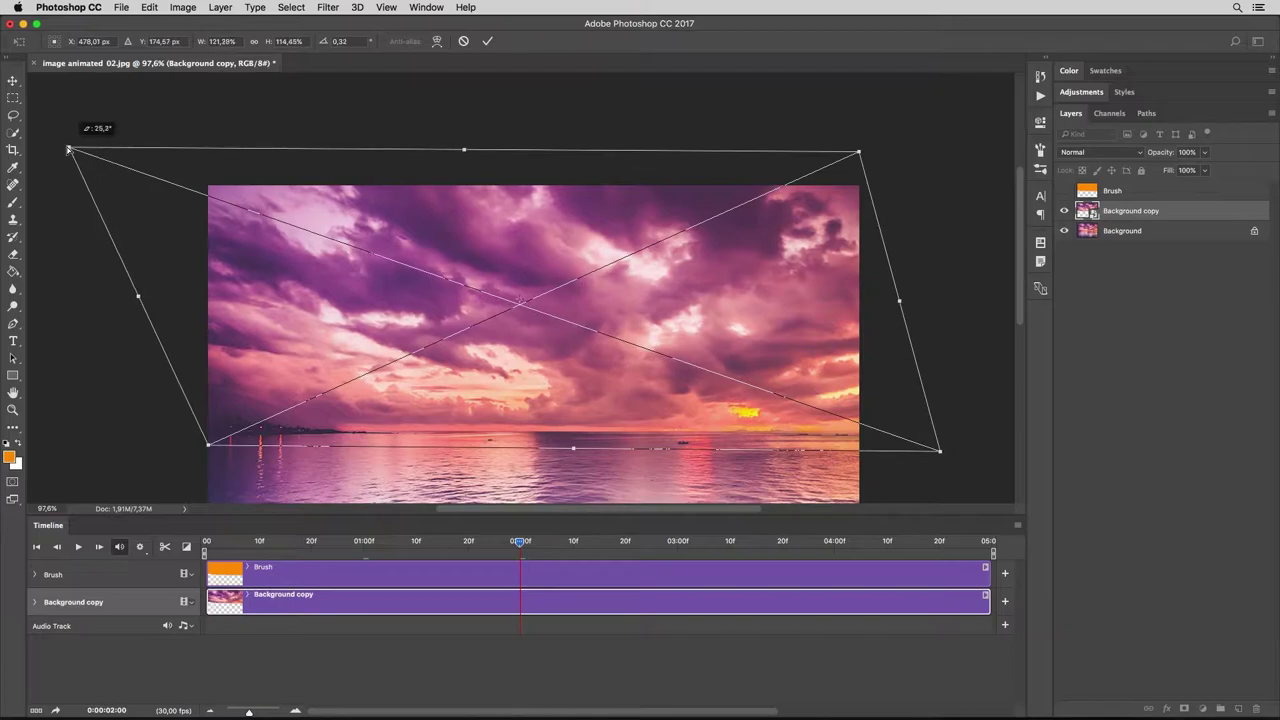
left_click(487, 41)
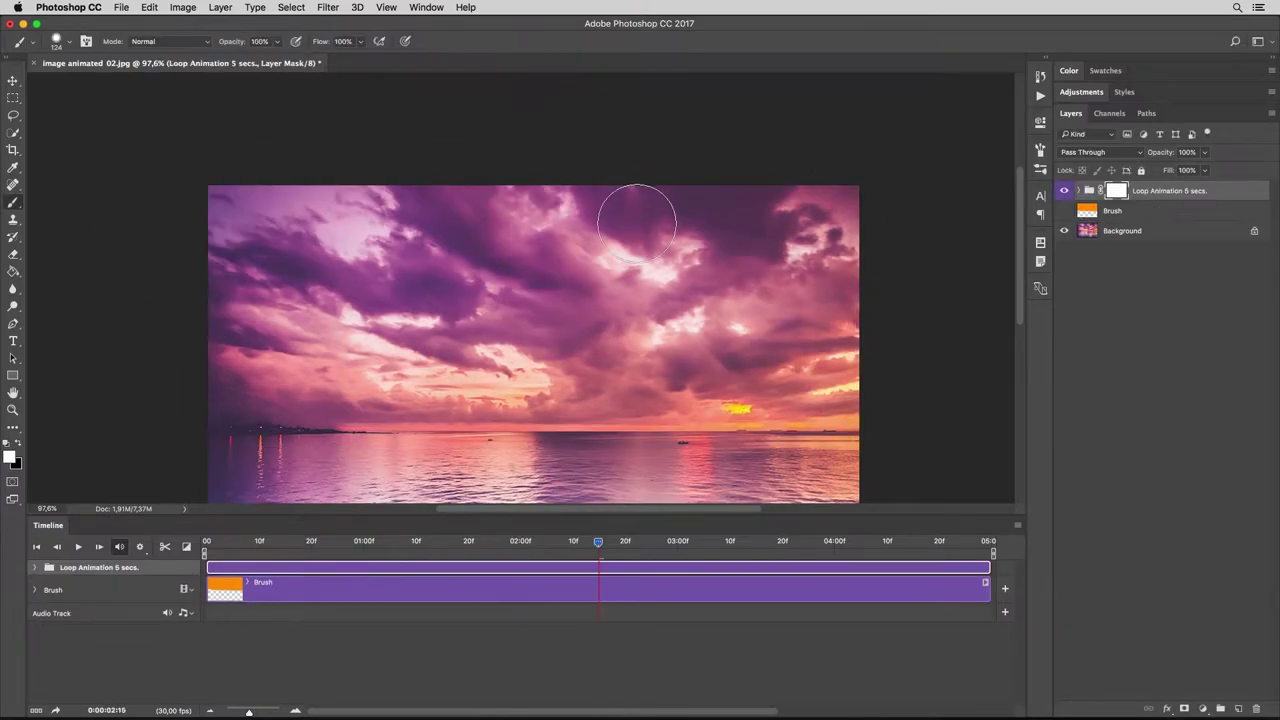
Delete the old Brush layer and add a fresh layer named Brush.
left_click(1152, 218)
left_click_drag(1156, 218, 1256, 709)
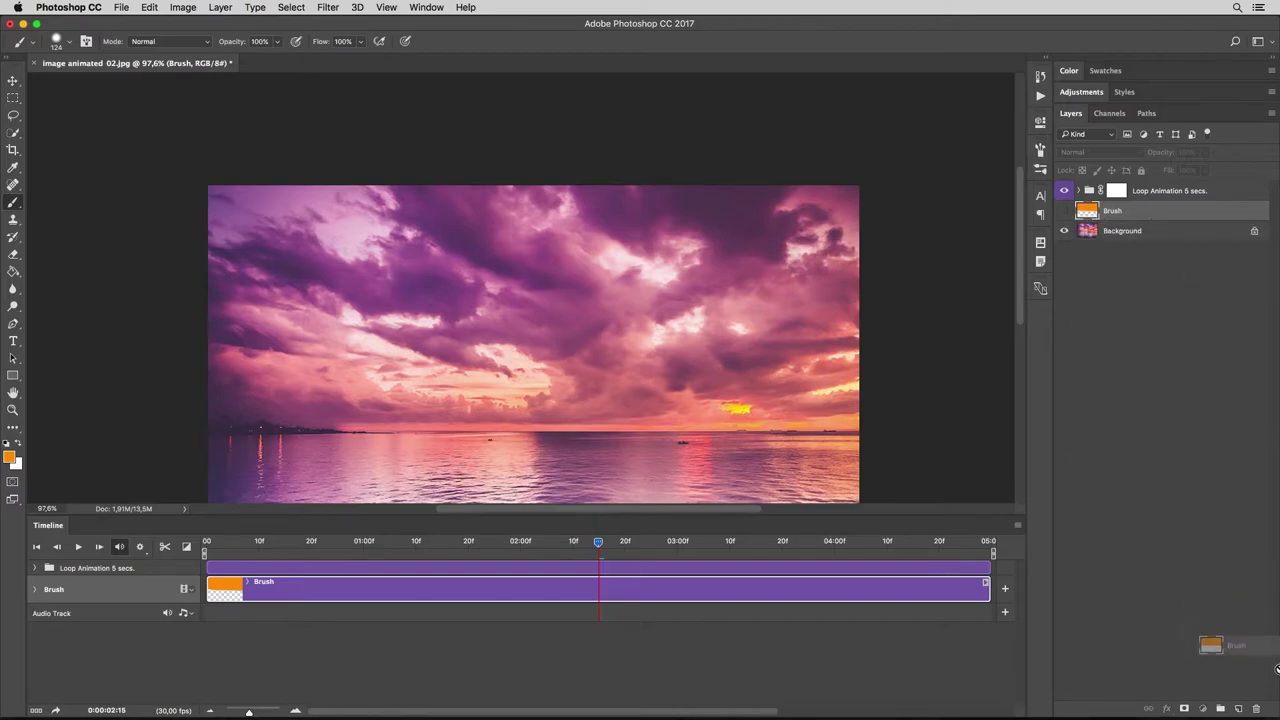
left_click(1239, 709)
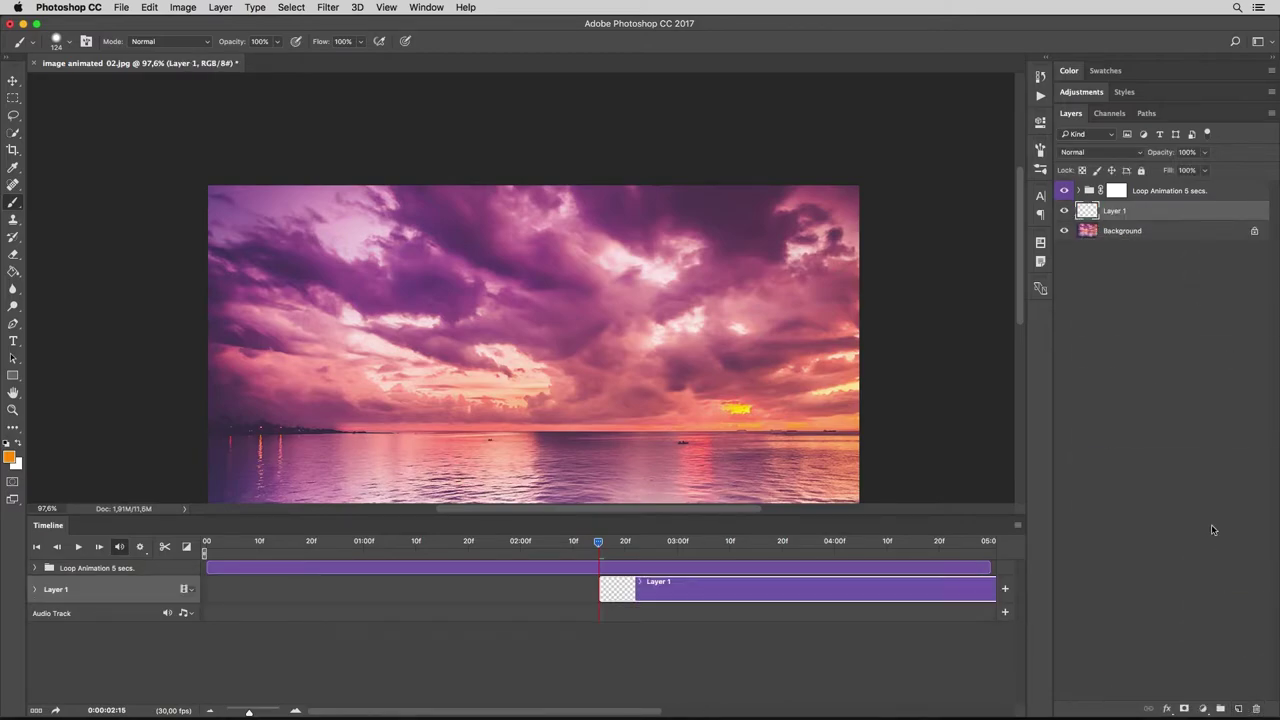
type("l")
key("Return")
Paint orange over the entire sea below the horizon.
scroll(938, 383, "down", 2)
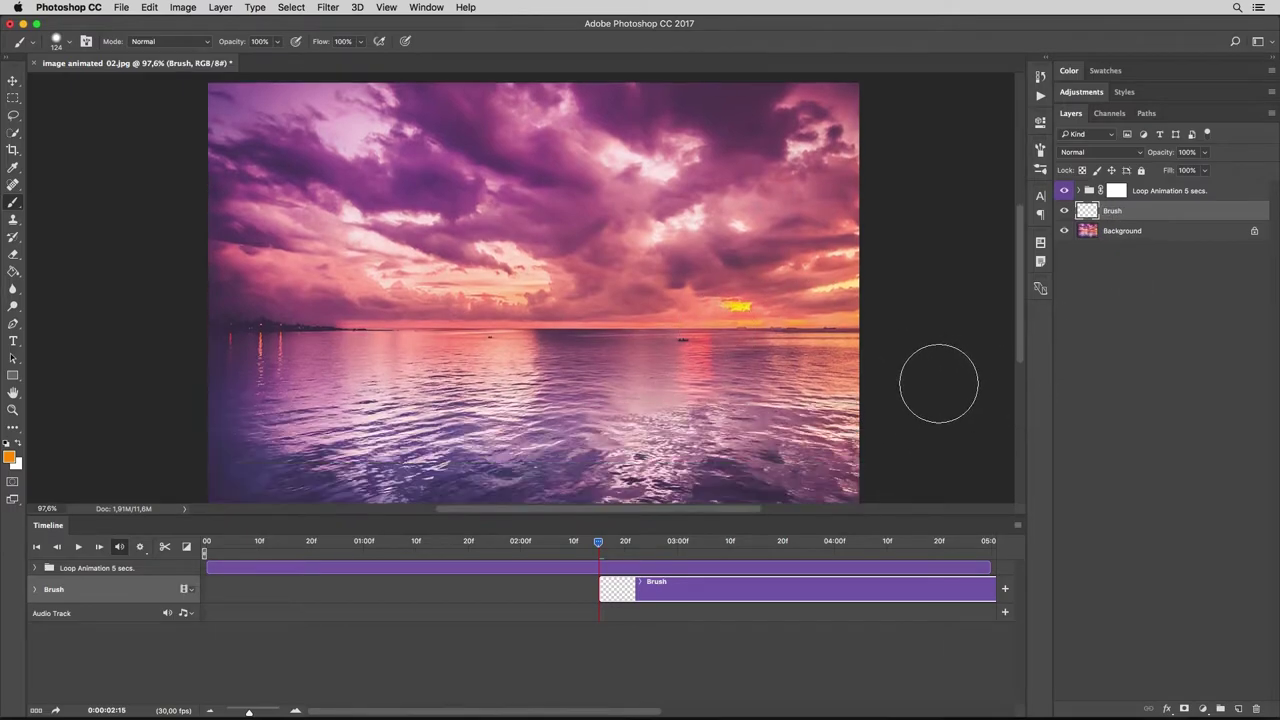
scroll(938, 383, "down", 1)
mouse_move(248, 346)
left_mouse_down()
mouse_move(723, 346)
mouse_move(850, 473)
mouse_move(337, 457)
mouse_move(177, 400)
mouse_move(206, 357)
mouse_move(300, 408)
mouse_move(800, 414)
mouse_move(792, 404)
left_mouse_up()
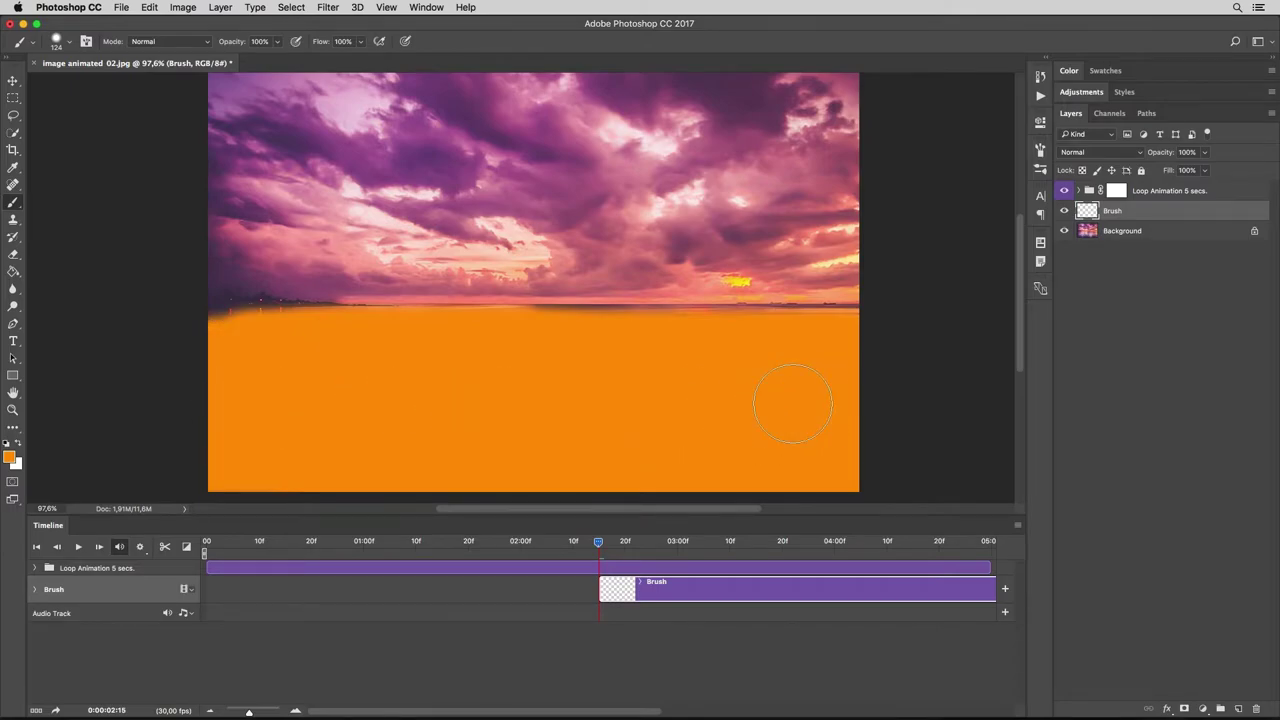
left_click(1040, 96)
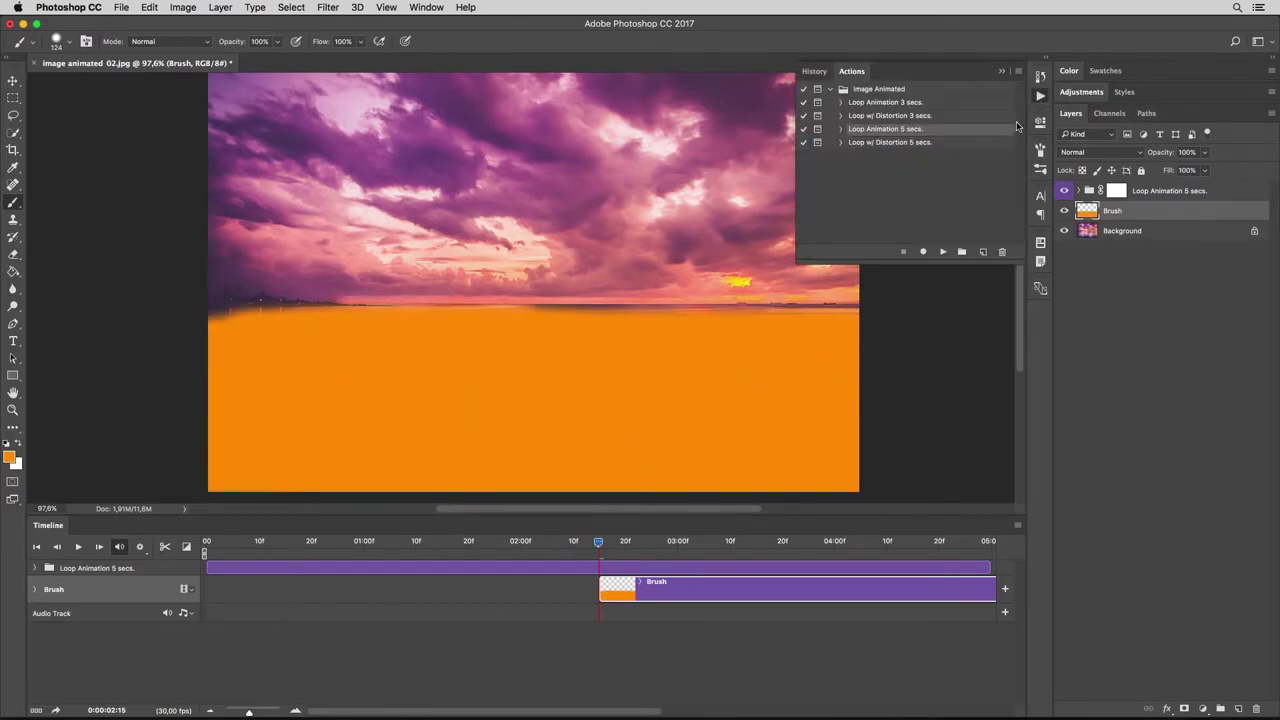
Run the Loop Animation 5 secs. action again for the ocean layer.
left_click(944, 251)
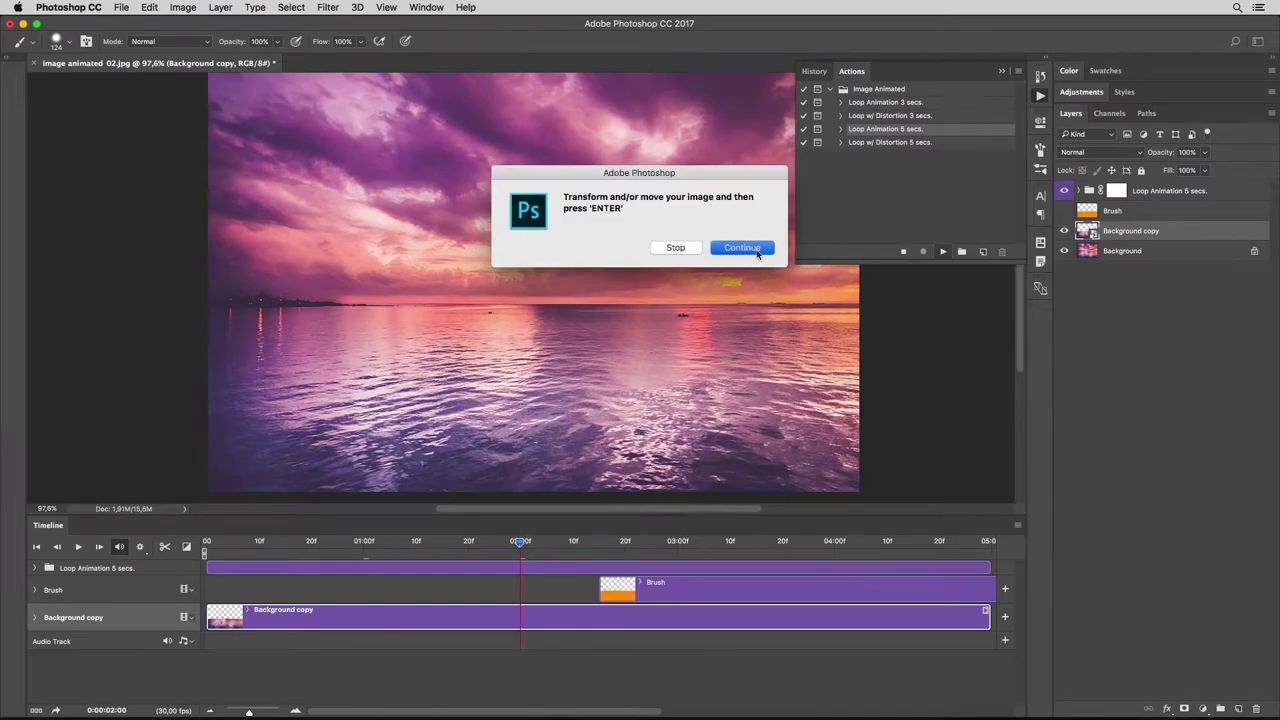
left_click(742, 248)
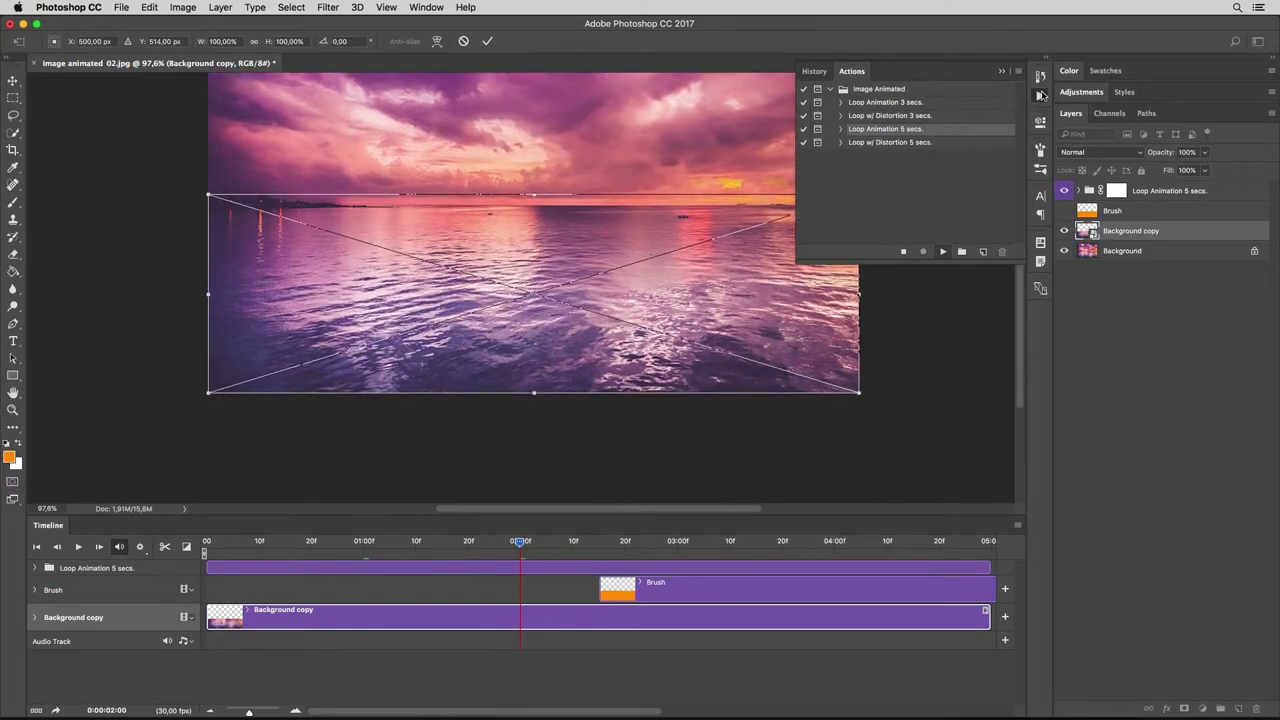
left_click(1040, 95)
Stretch the water copy to about 129% height and 111.60% width, skew its bottom edge, and commit.
left_click_drag(534, 393, 534, 450)
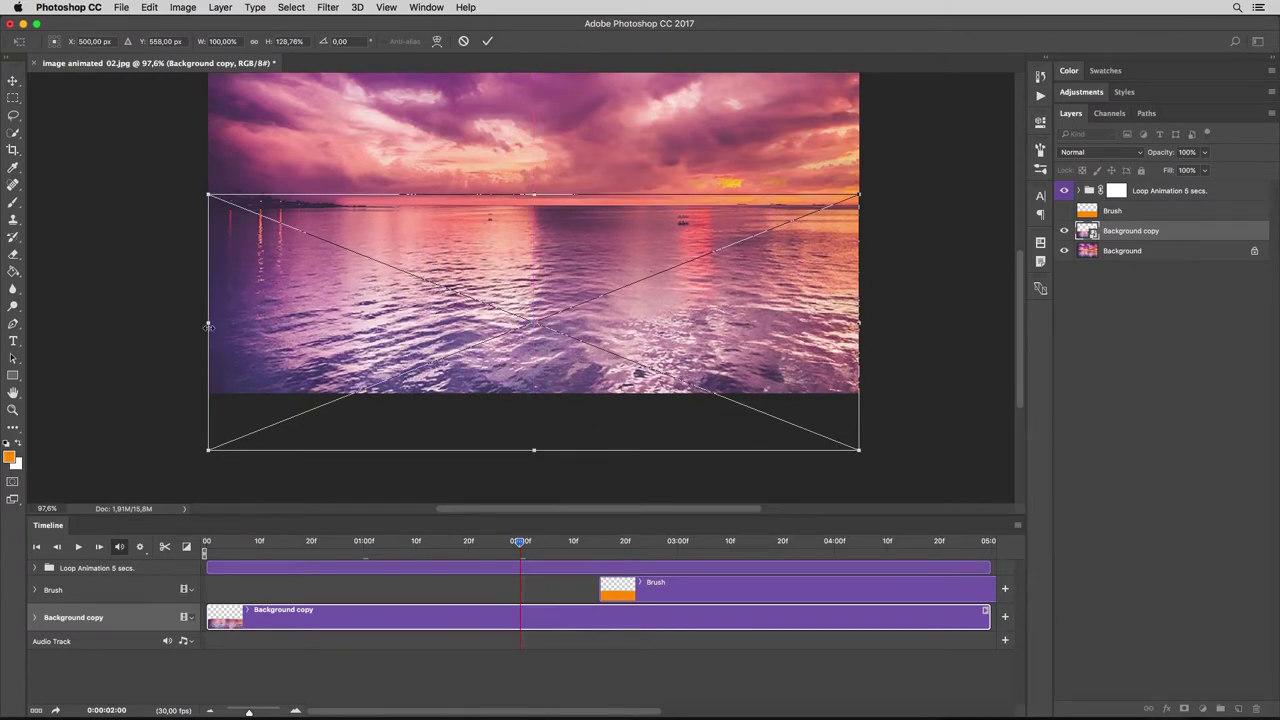
left_click_drag(208, 326, 171, 330)
left_click_drag(860, 318, 899, 321)
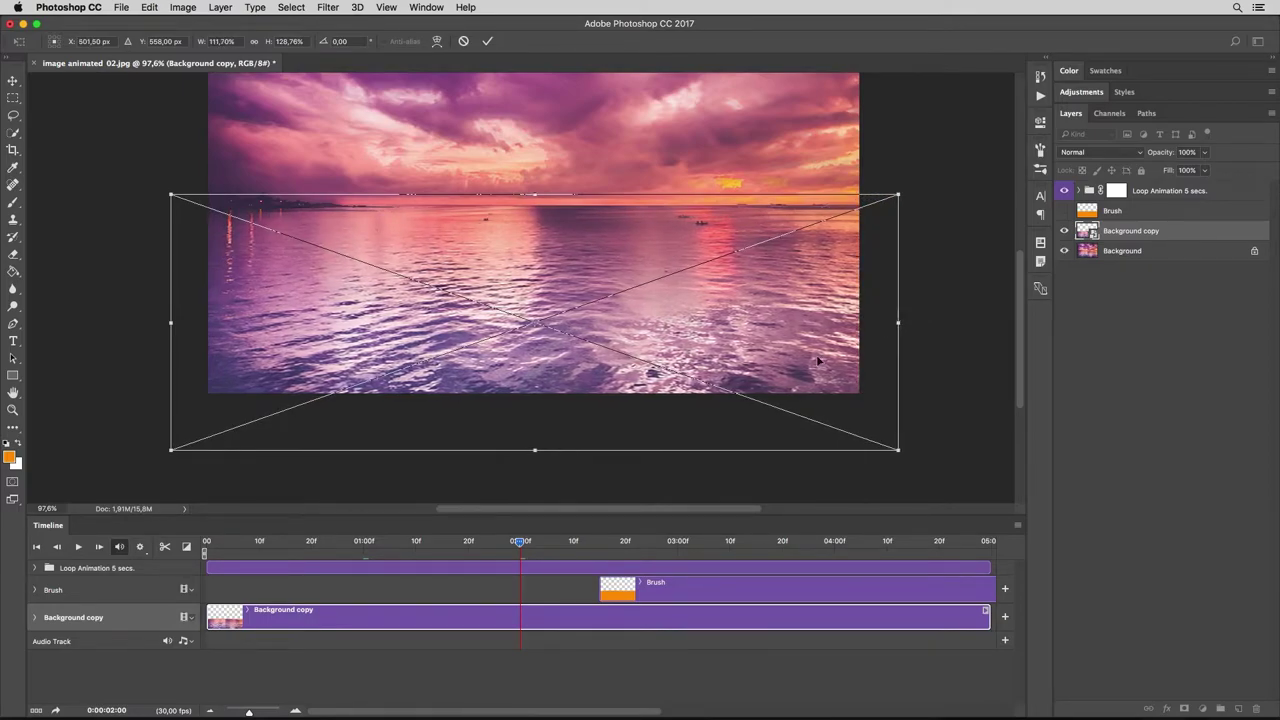
left_click_drag(533, 451, 534, 454)
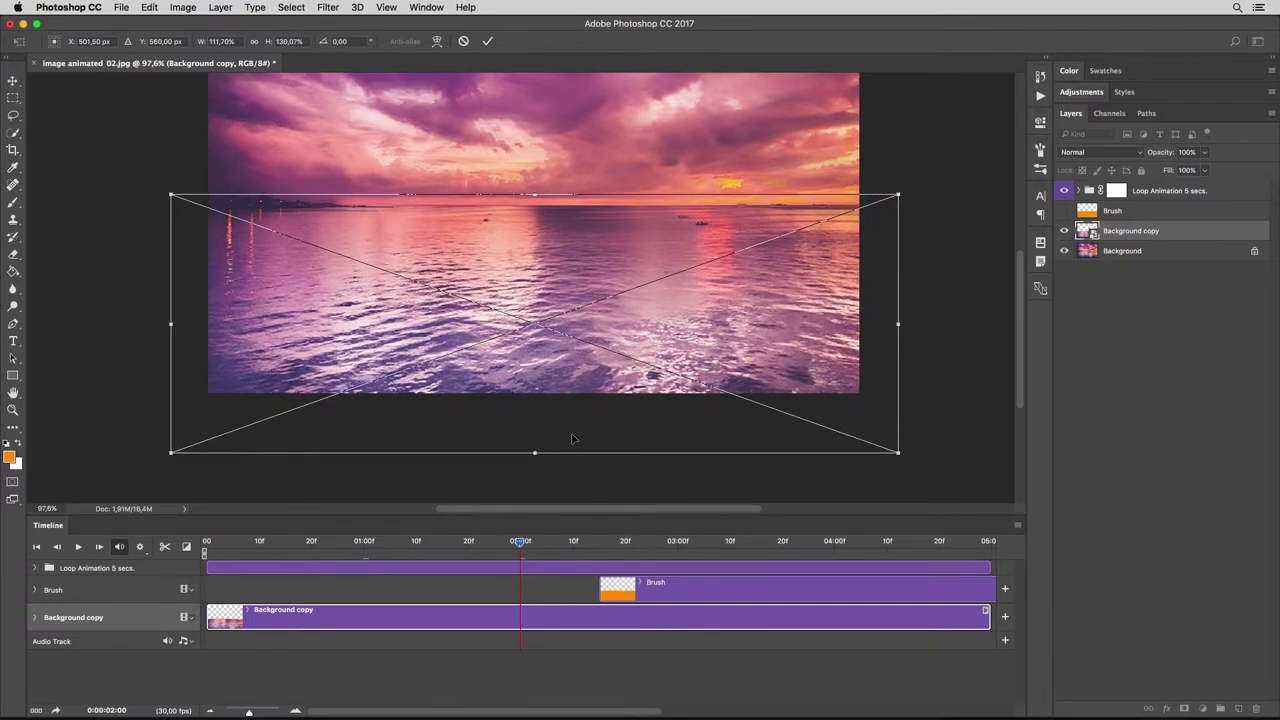
right_click(455, 330)
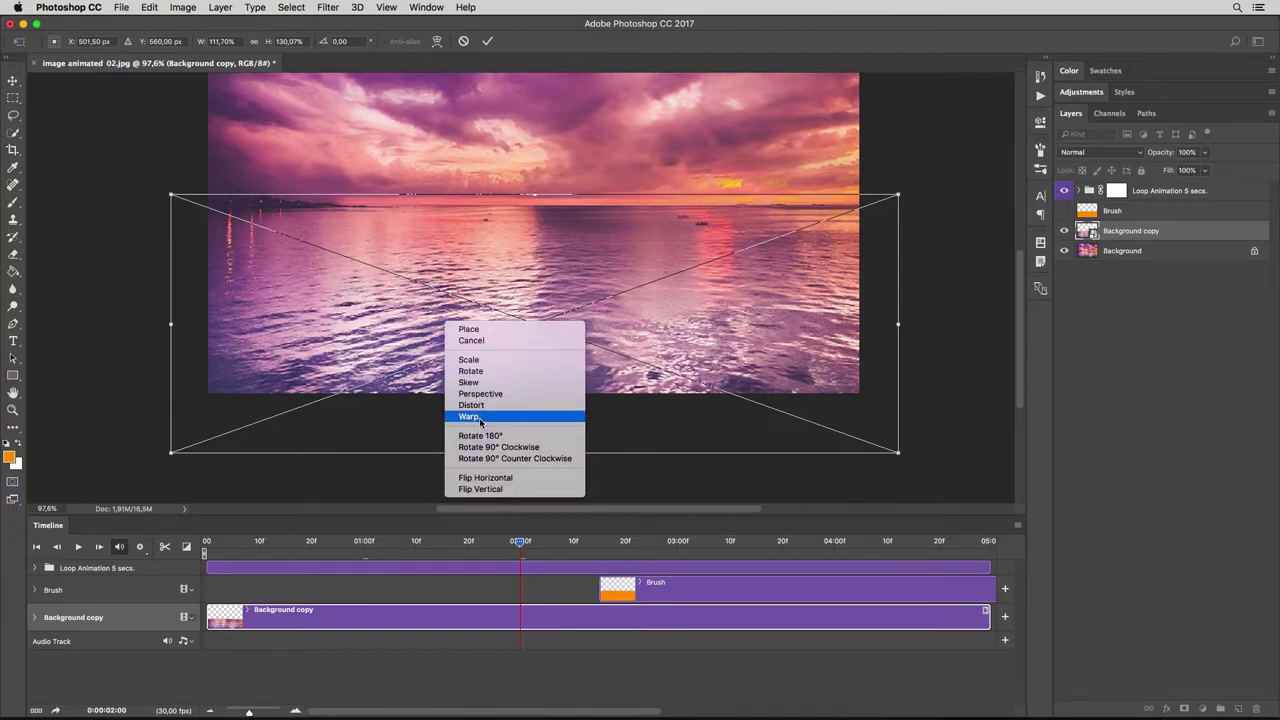
key("Escape")
left_click_drag(534, 455, 518, 456)
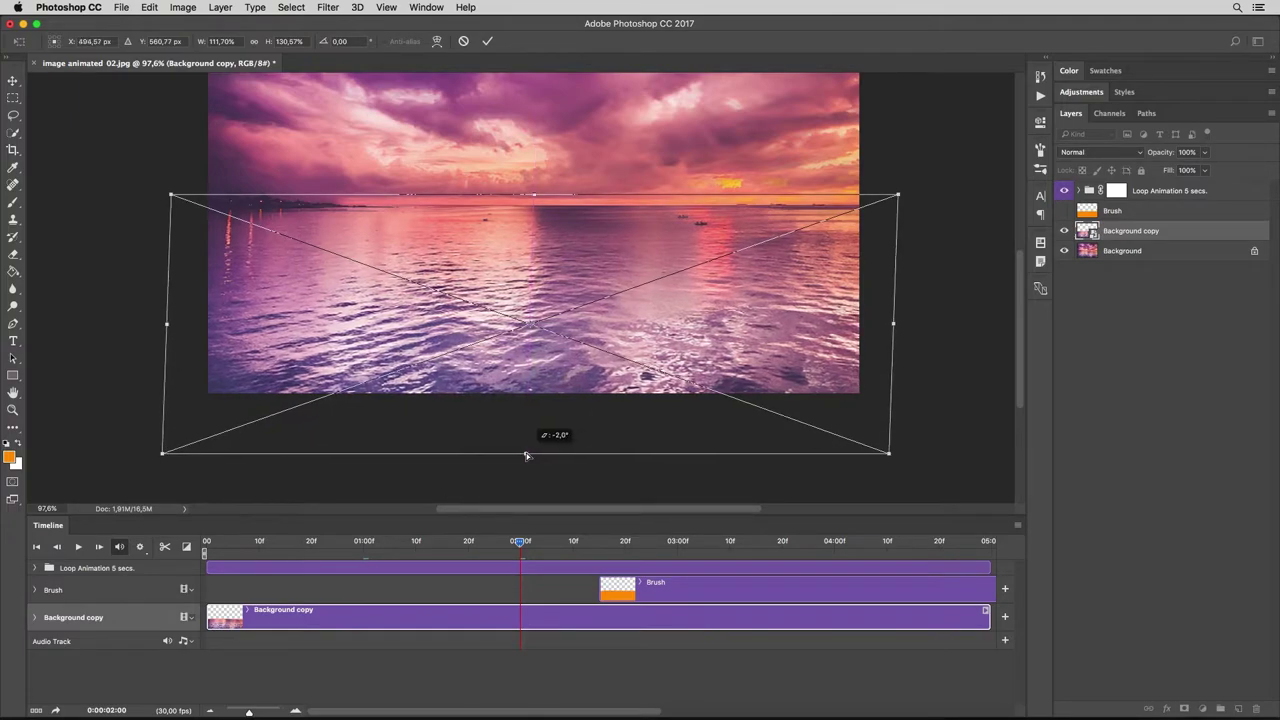
left_click(487, 41)
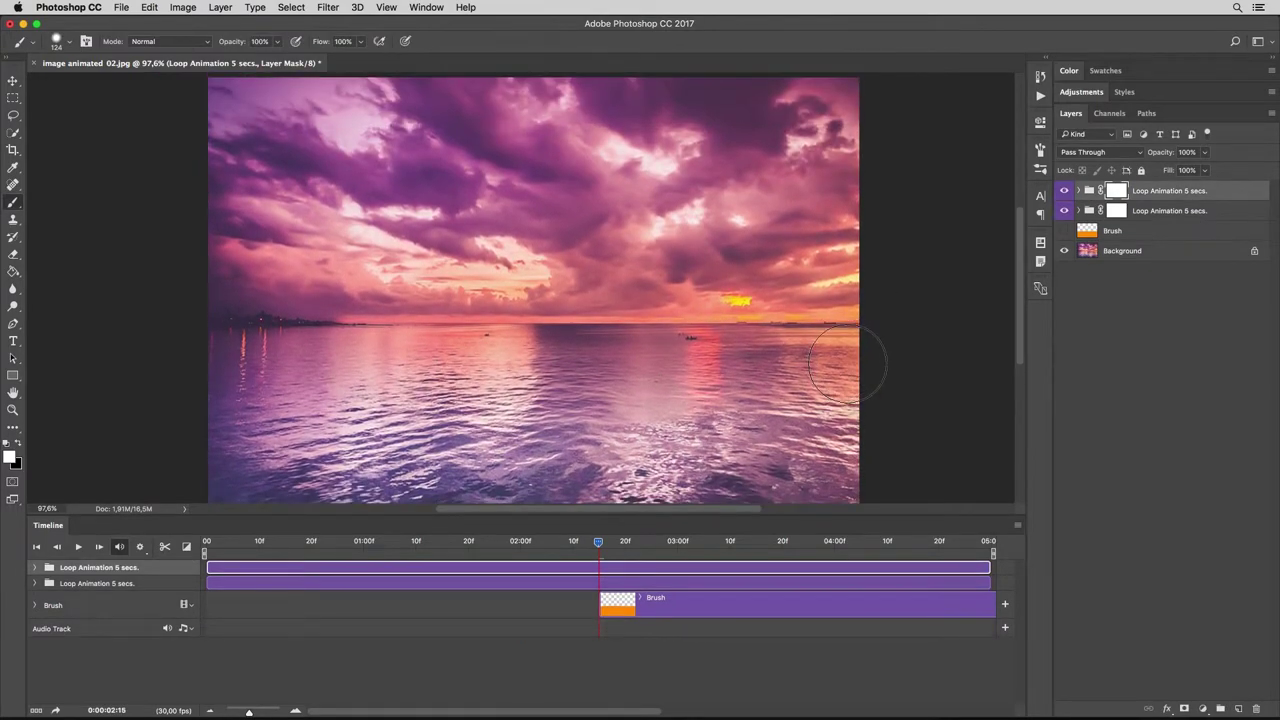
Play the Timeline to preview the looping sunset sky and sea animation.
scroll(845, 365, "down", 1)
left_click(14, 81)
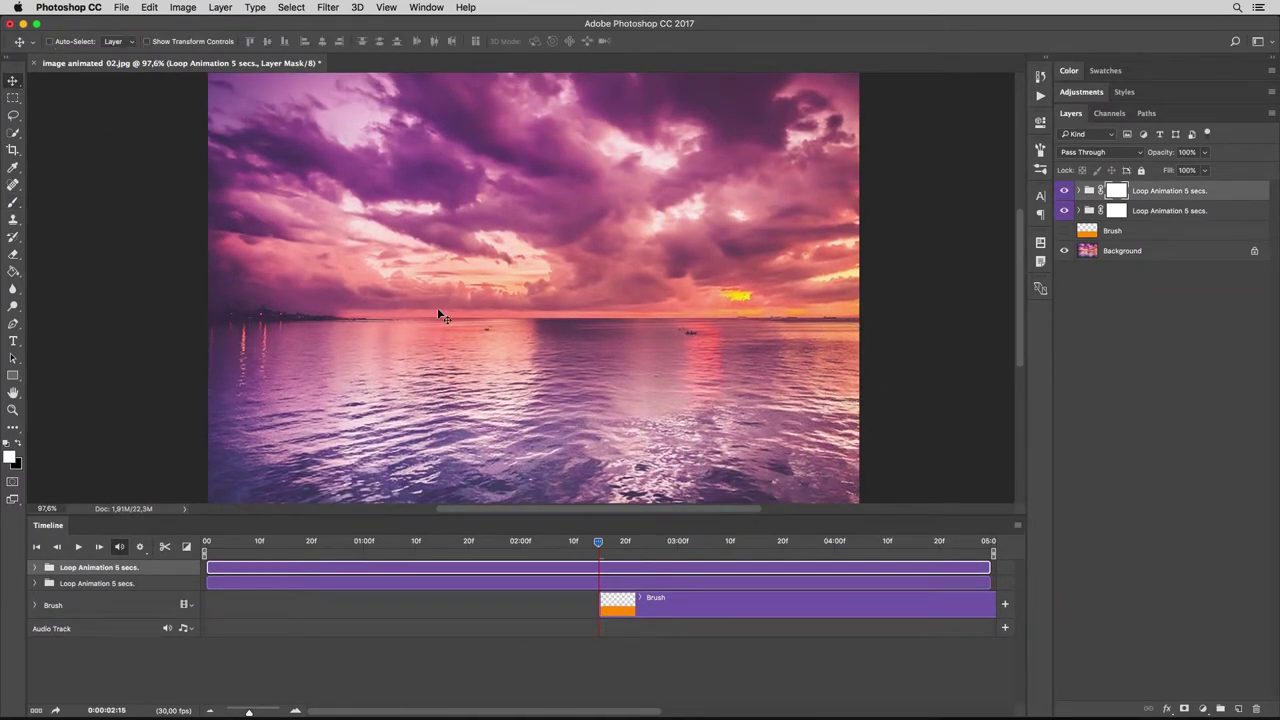
key("space")
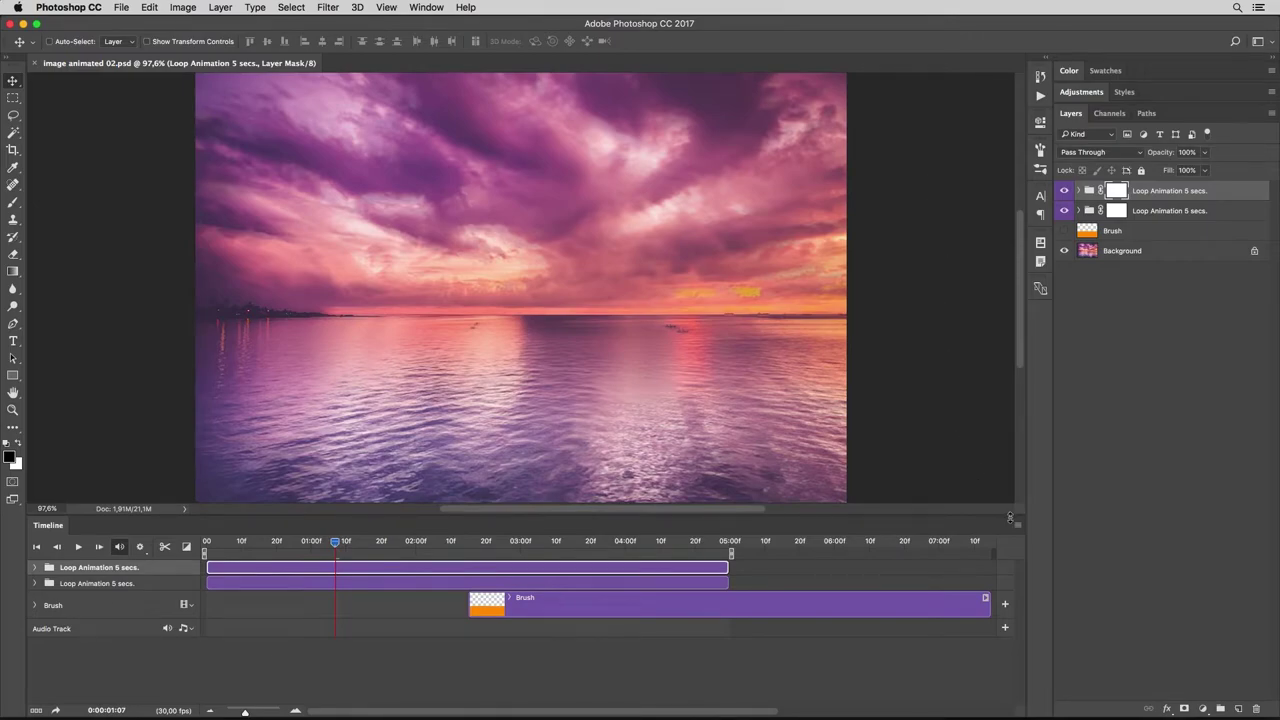
Render the timeline to image animated 02.mp4 with H.264 High Quality settings.
left_click(1018, 525)
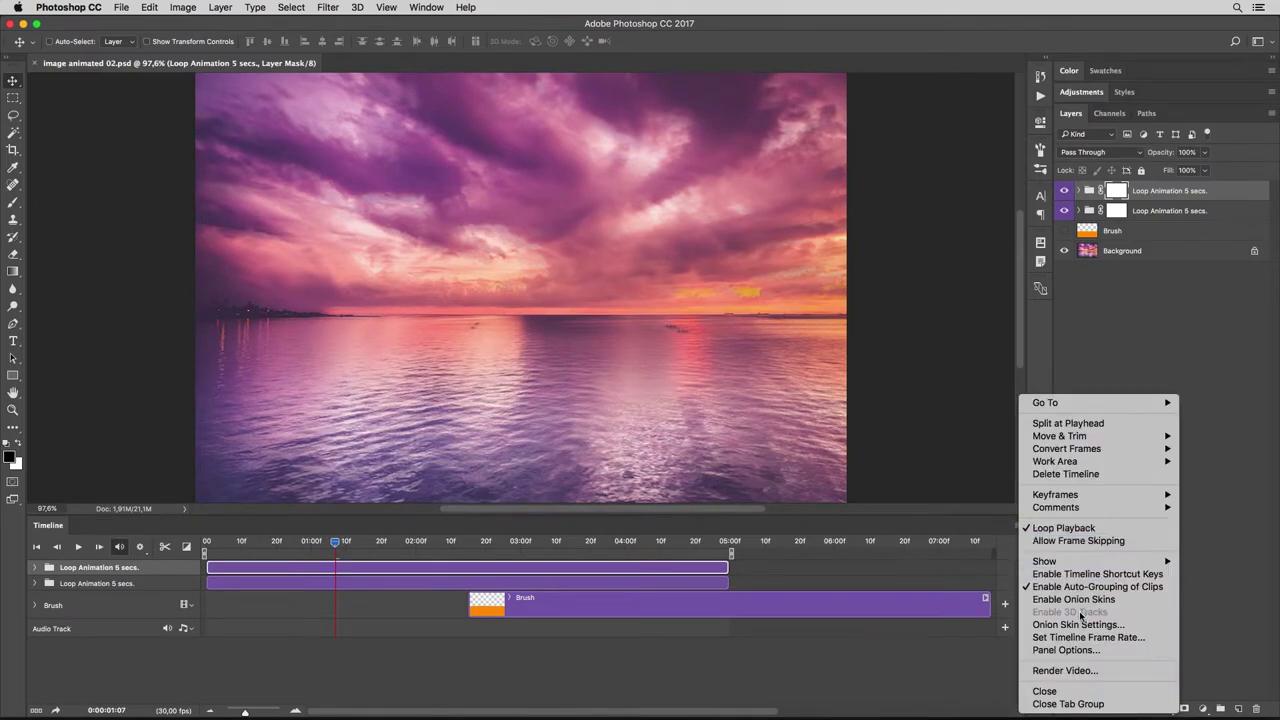
left_click(1093, 671)
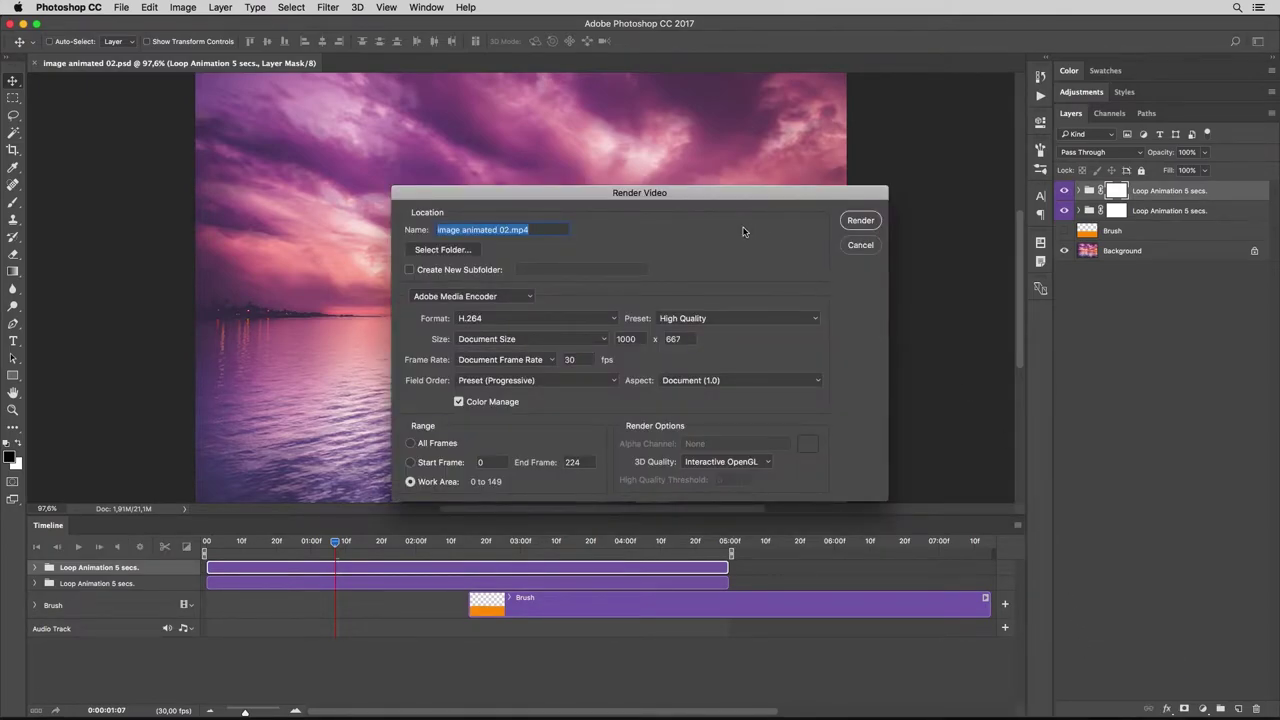
left_click(867, 225)
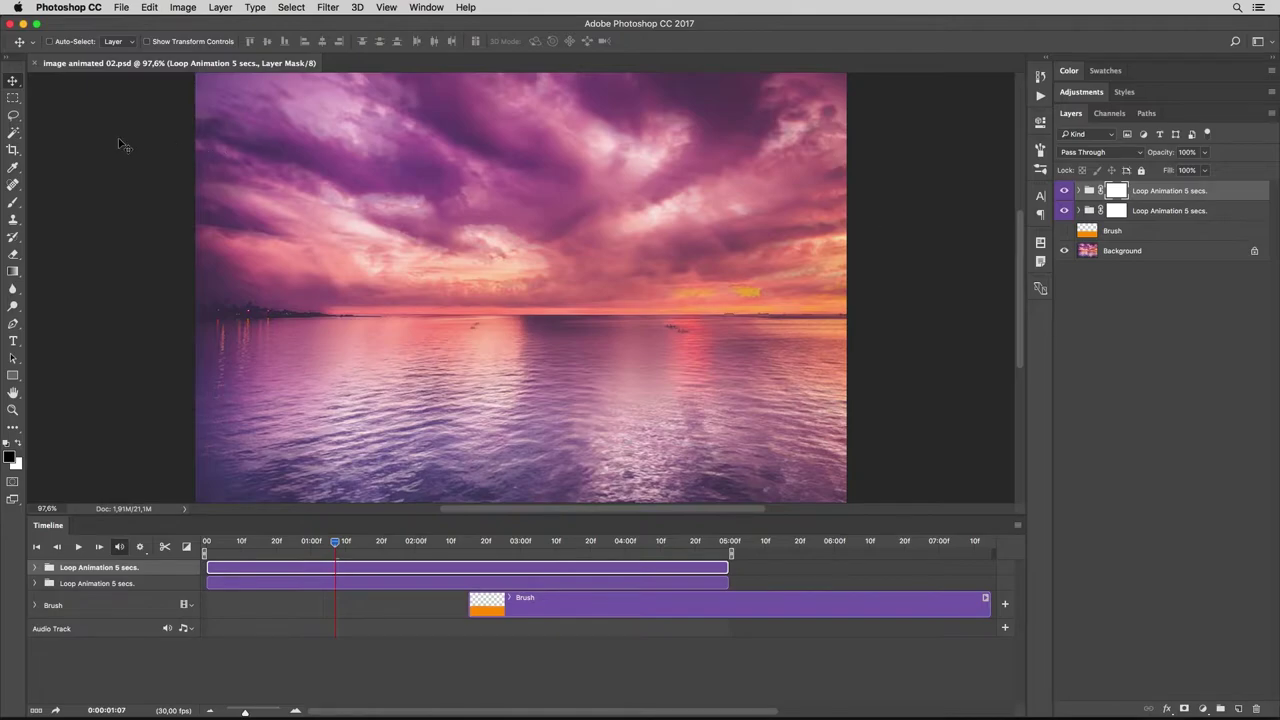
Open the rendered image animated 2.mp4 video and zoom out the timeline.
left_click(125, 10)
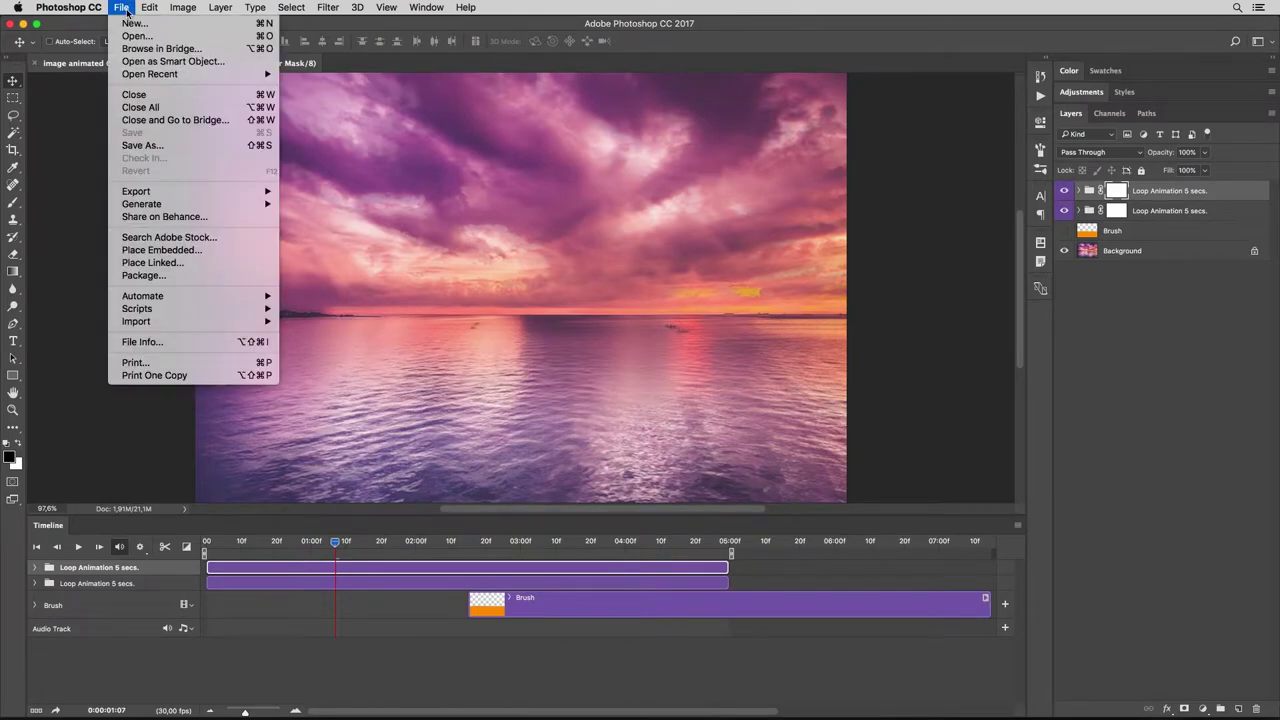
left_click(131, 36)
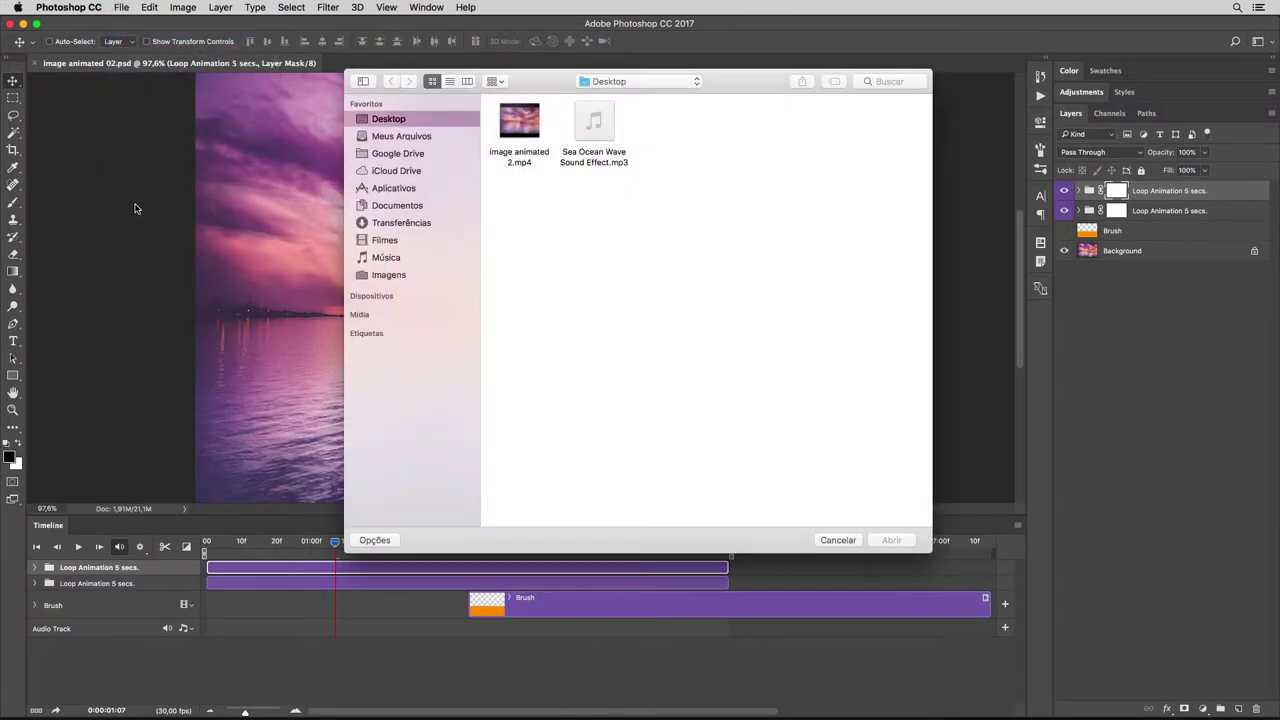
left_click(530, 160)
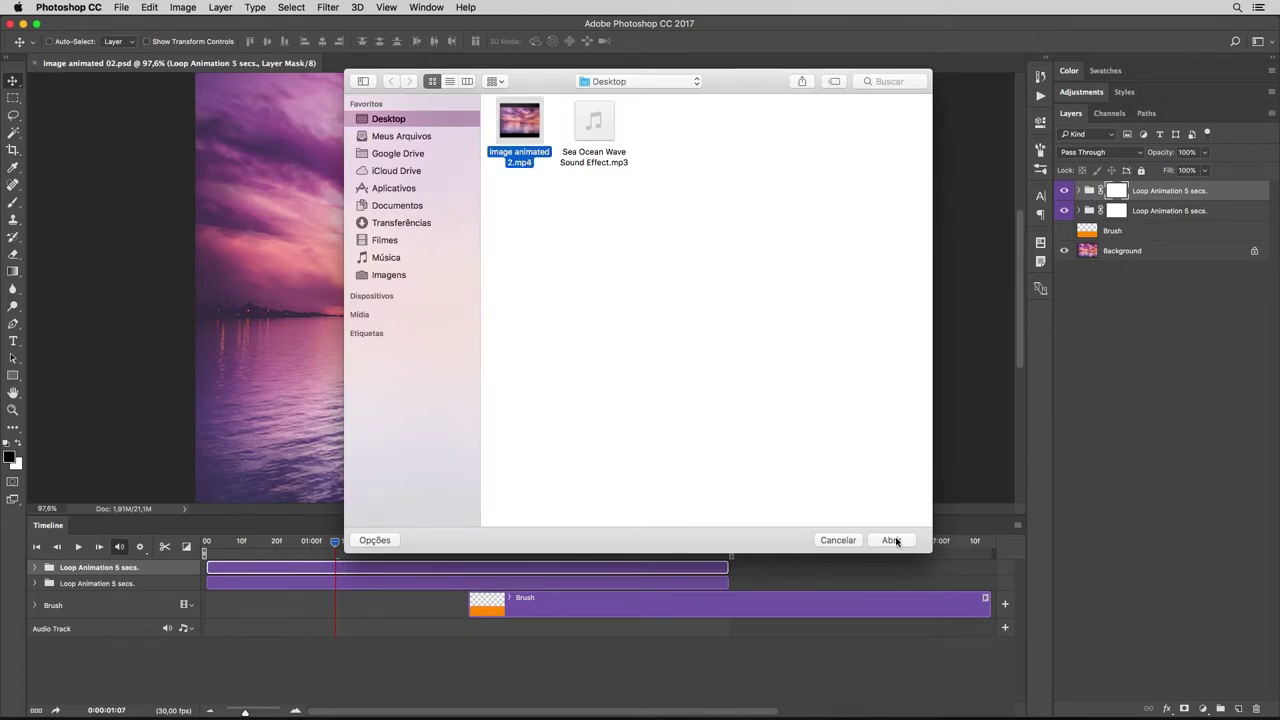
left_click(897, 541)
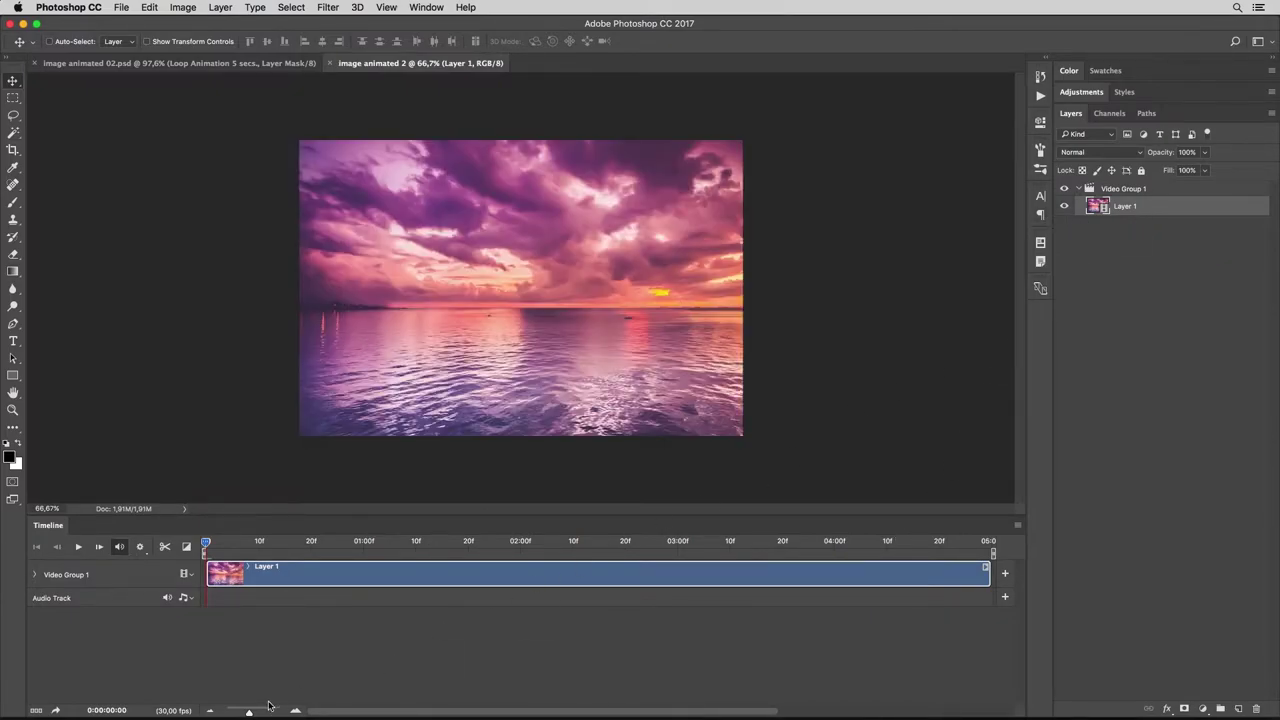
left_click_drag(249, 713, 241, 713)
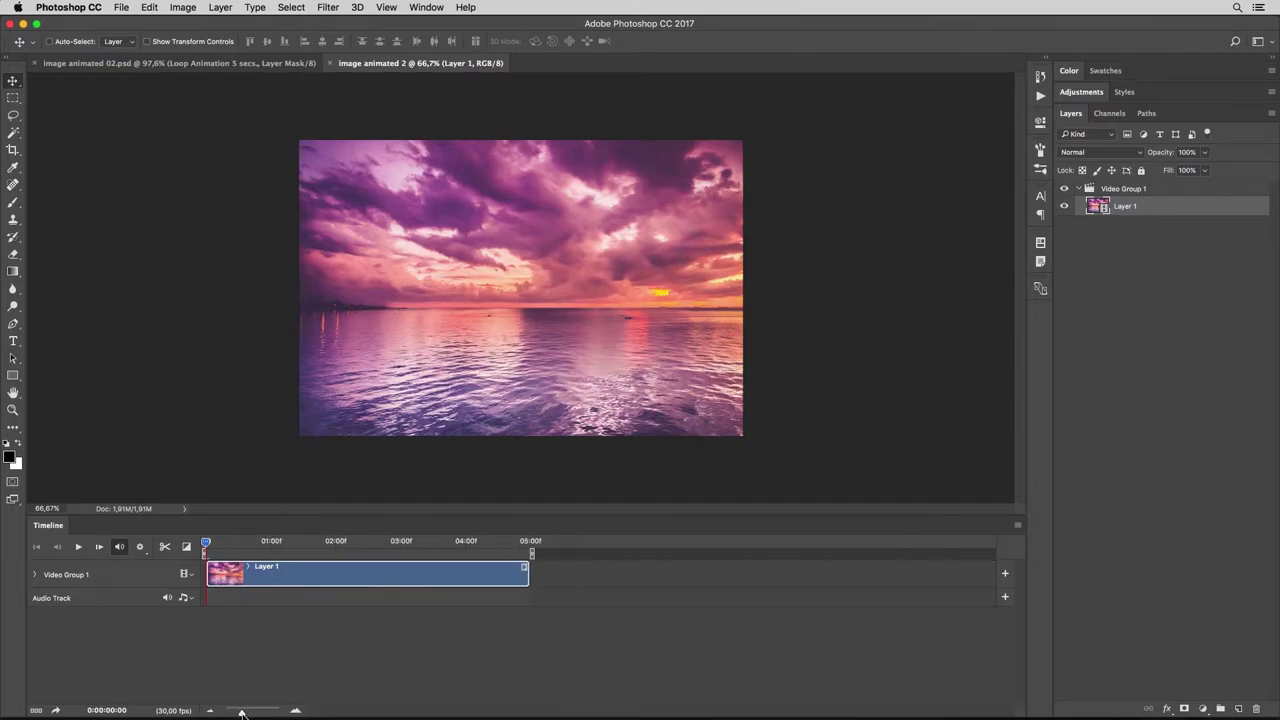
Duplicate Layer 1 twice, creating Layer 1 copy and Layer 1 copy 2.
right_click(1183, 209)
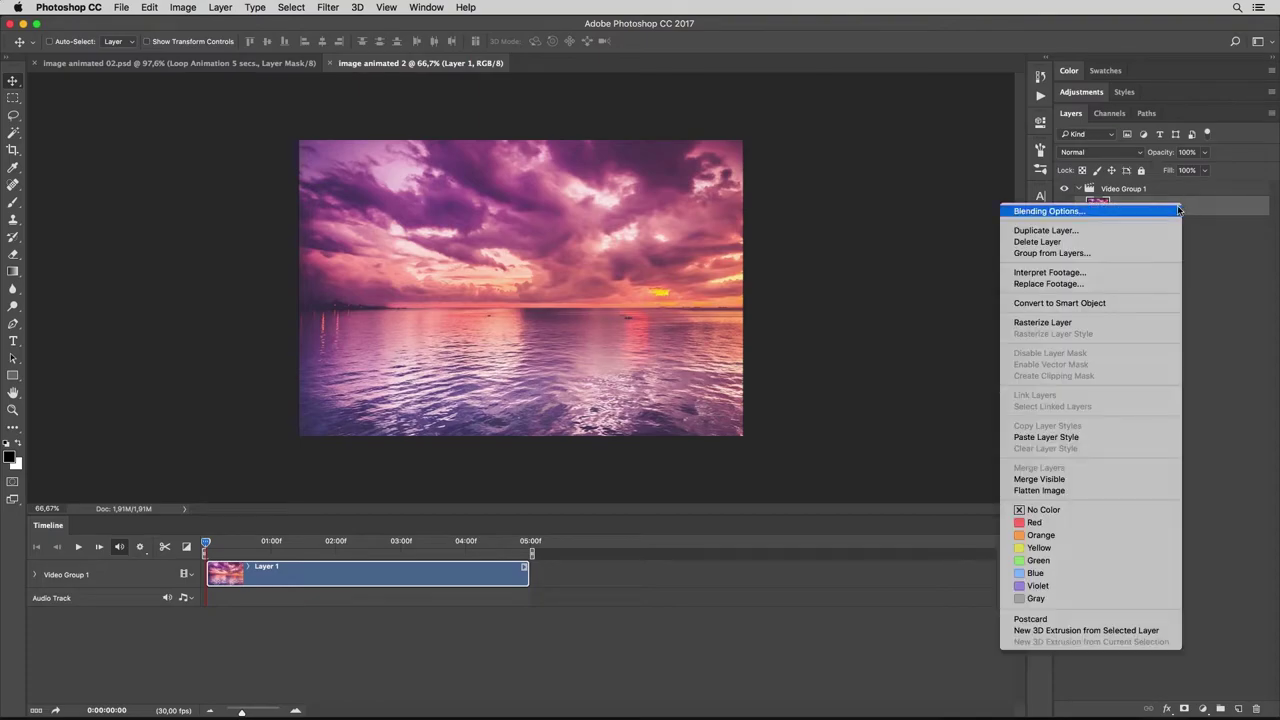
left_click(1136, 231)
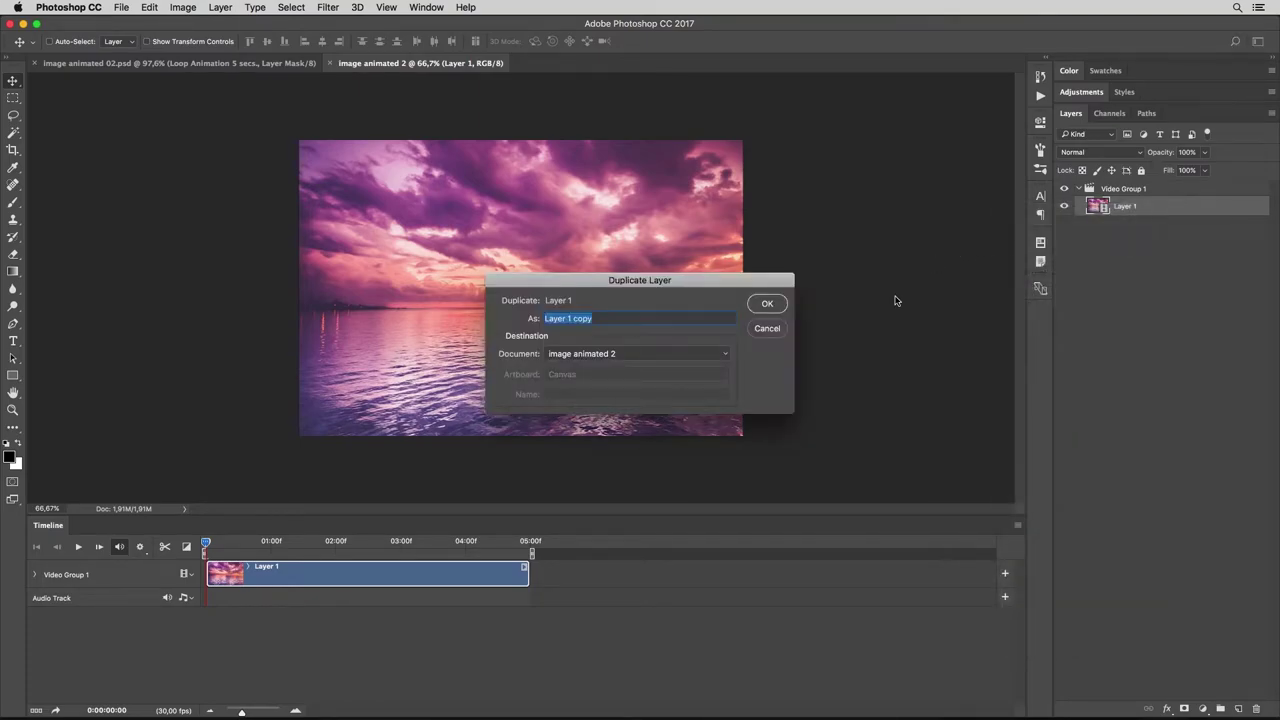
left_click(769, 304)
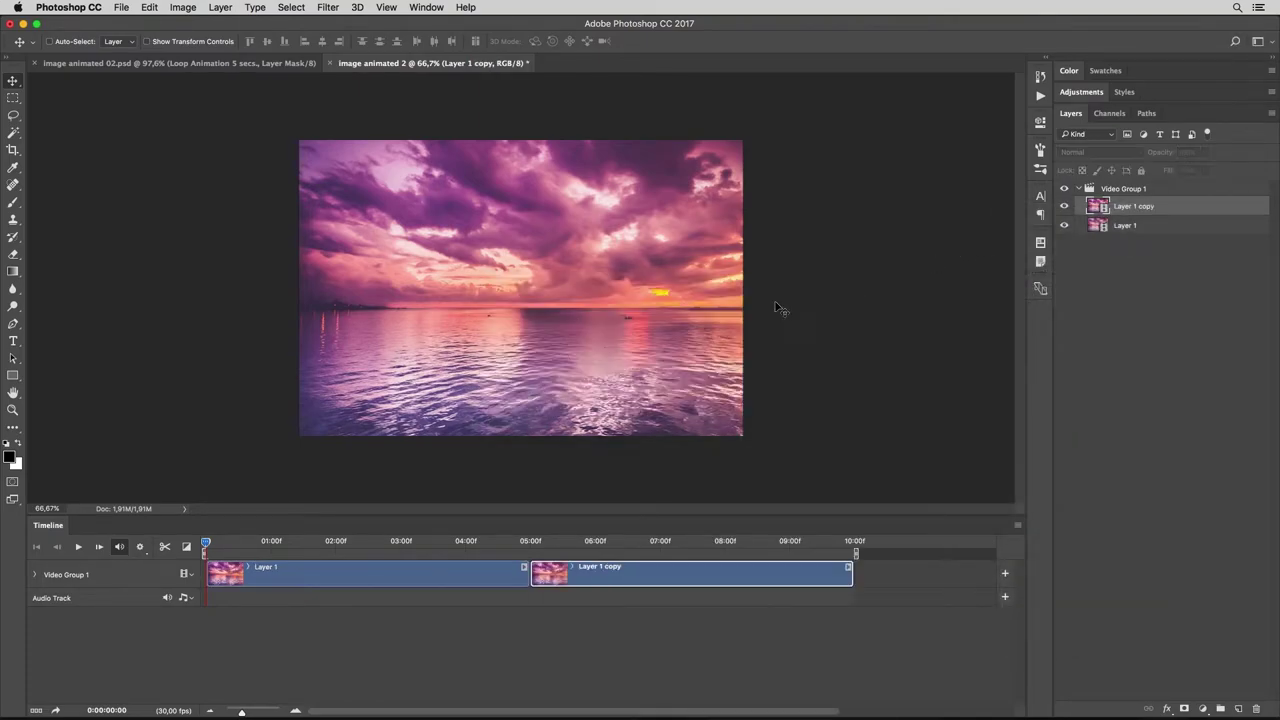
right_click(1183, 211)
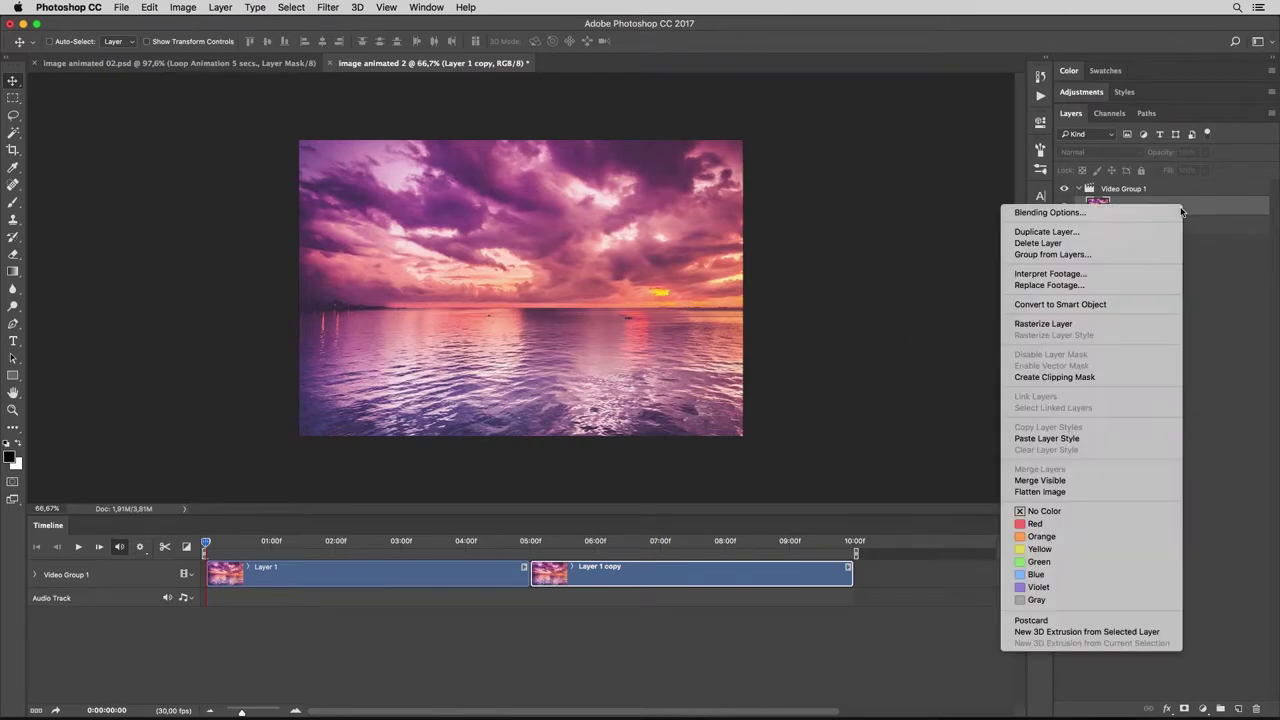
left_click(1112, 235)
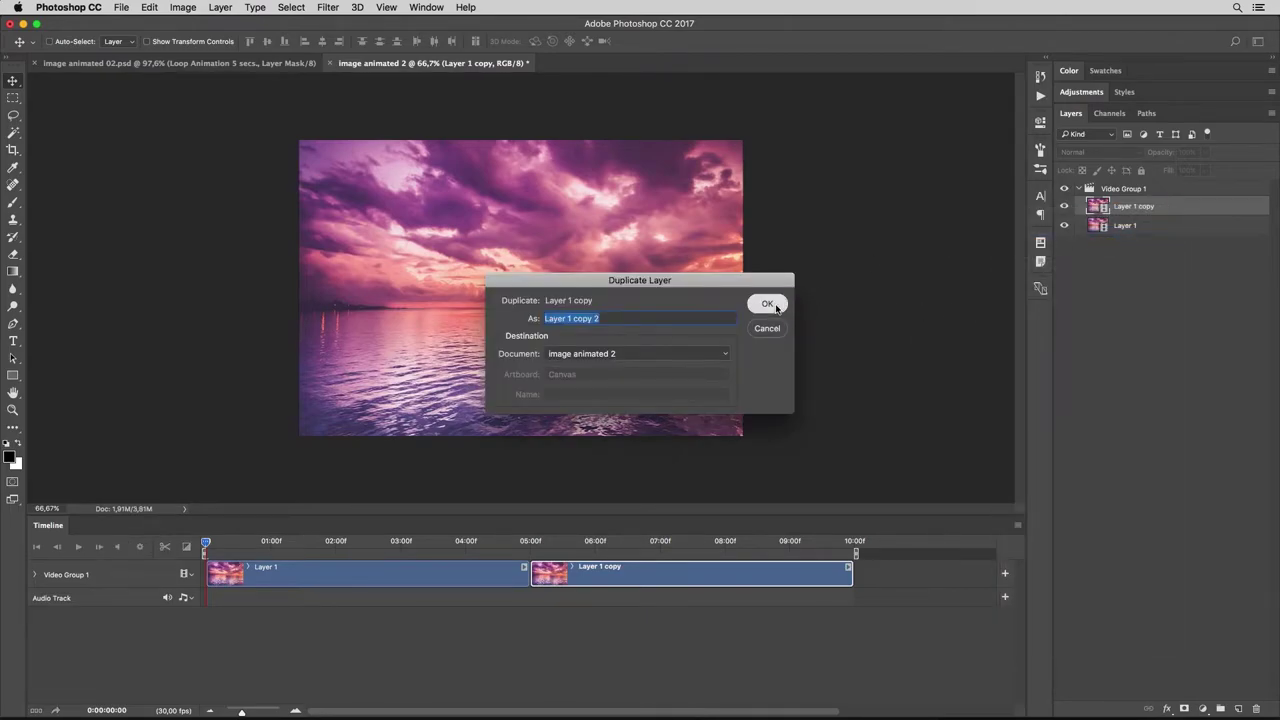
left_click(767, 304)
left_click_drag(241, 712, 237, 713)
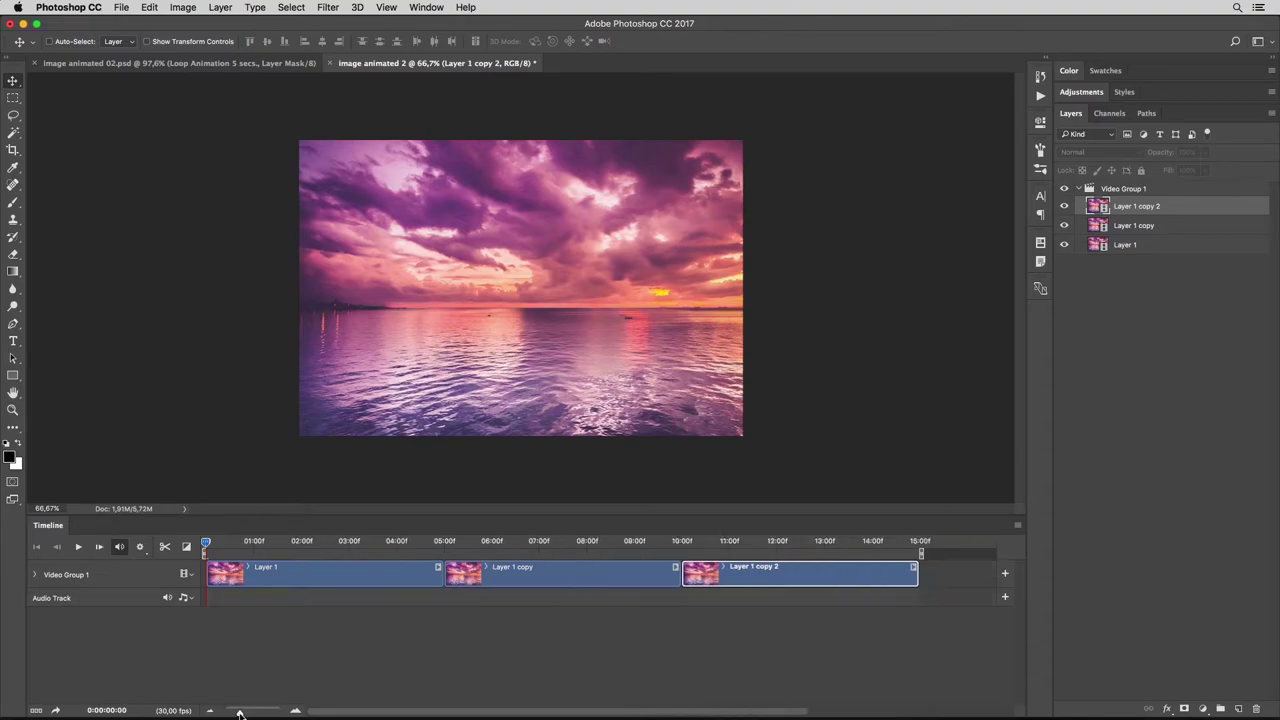
Add Sea Ocean Wave Sound Effect.mp3, trim it to end with the third clip, and preview.
left_click(193, 600)
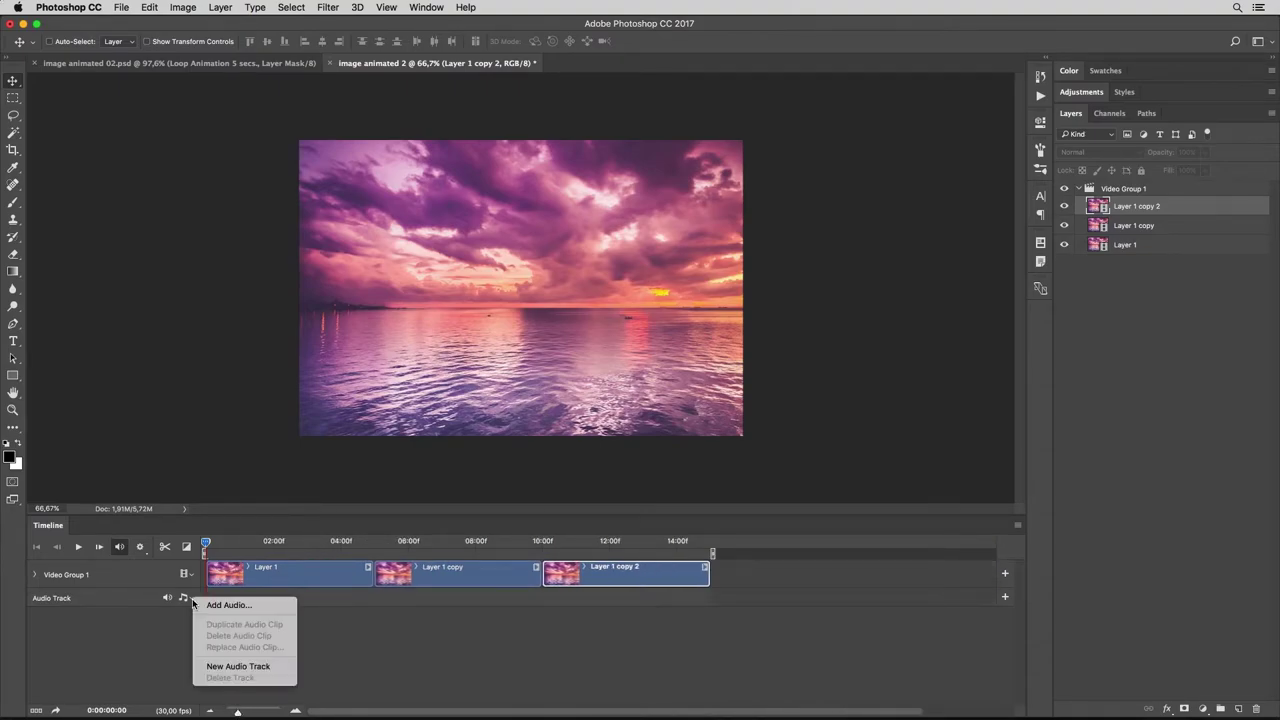
left_click(231, 605)
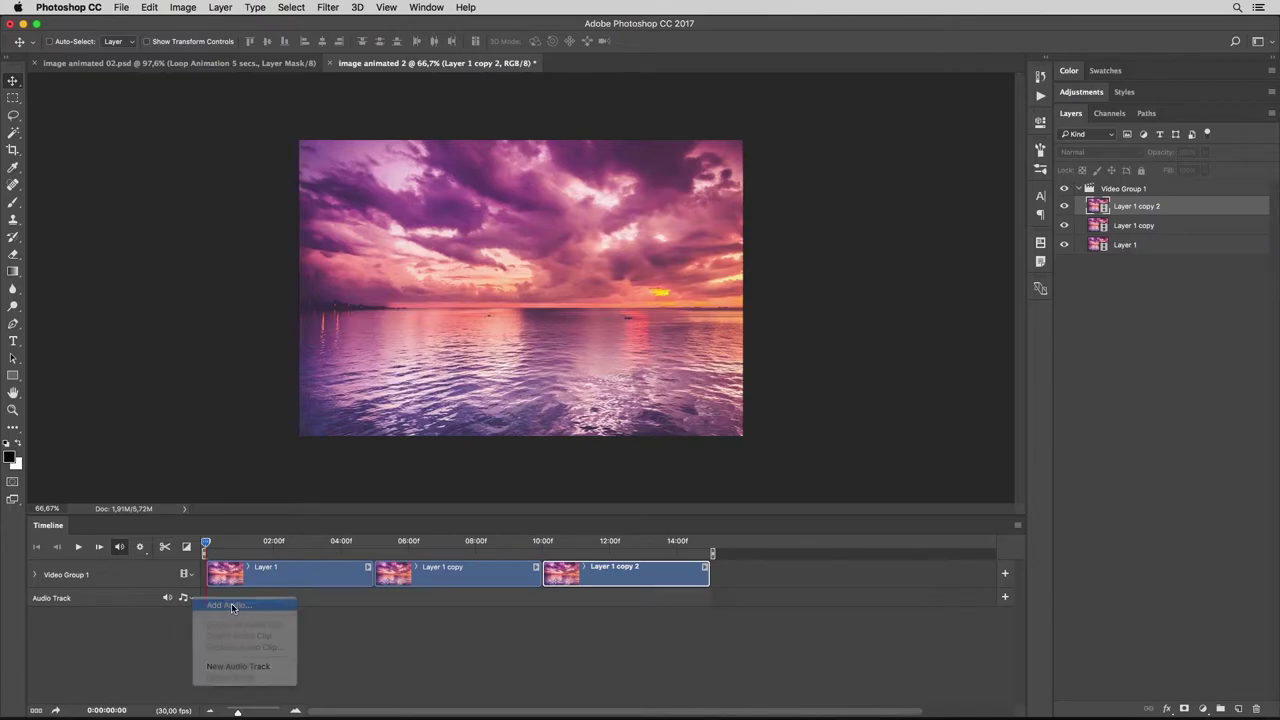
left_click(594, 160)
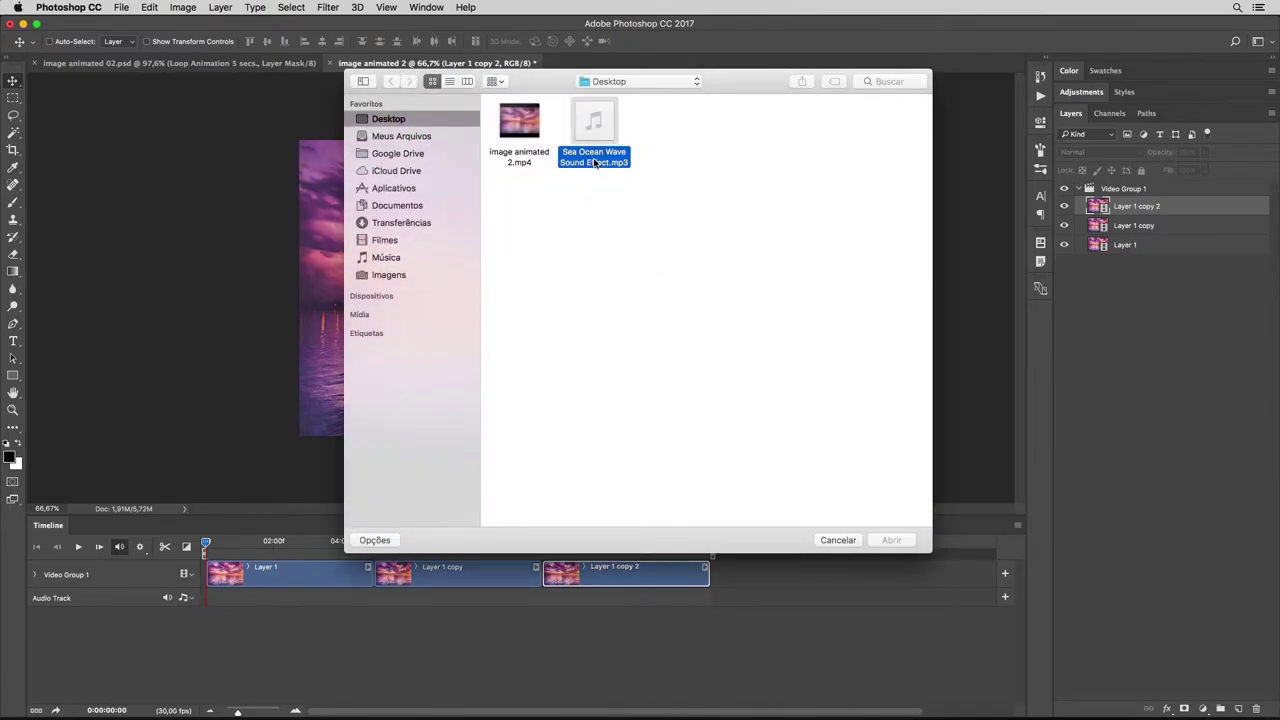
left_click(897, 541)
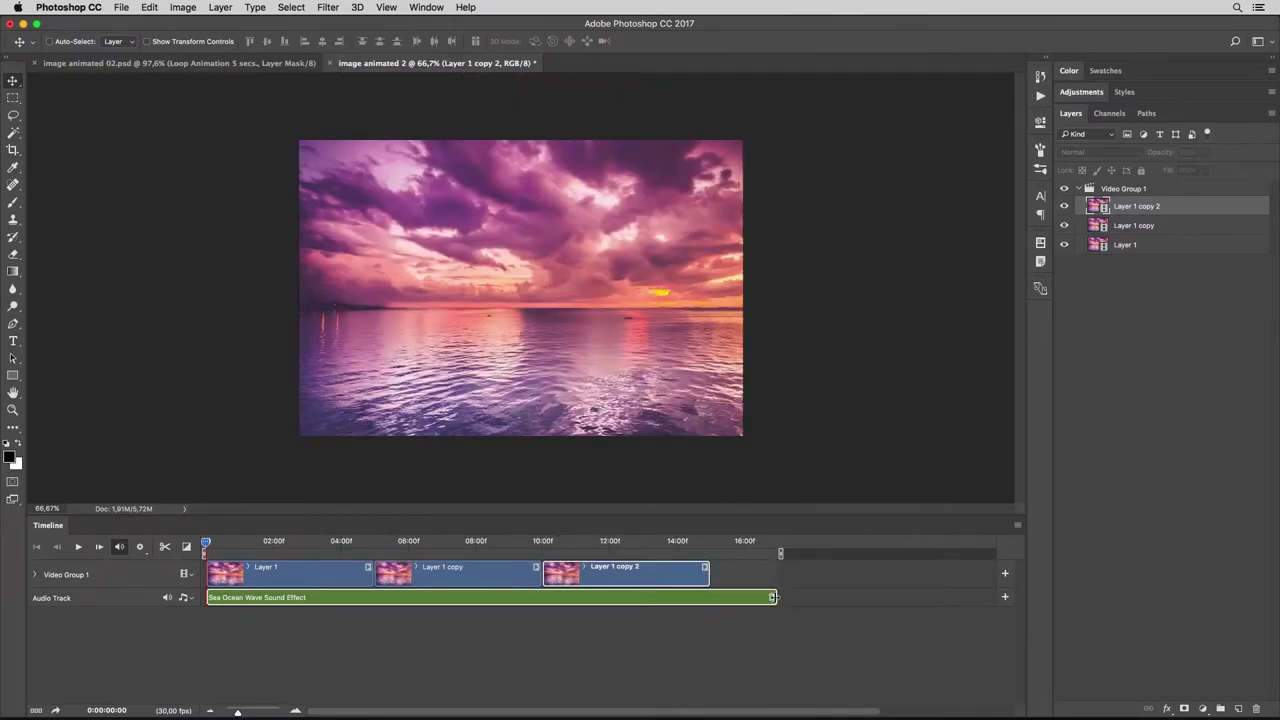
left_click_drag(773, 597, 713, 597)
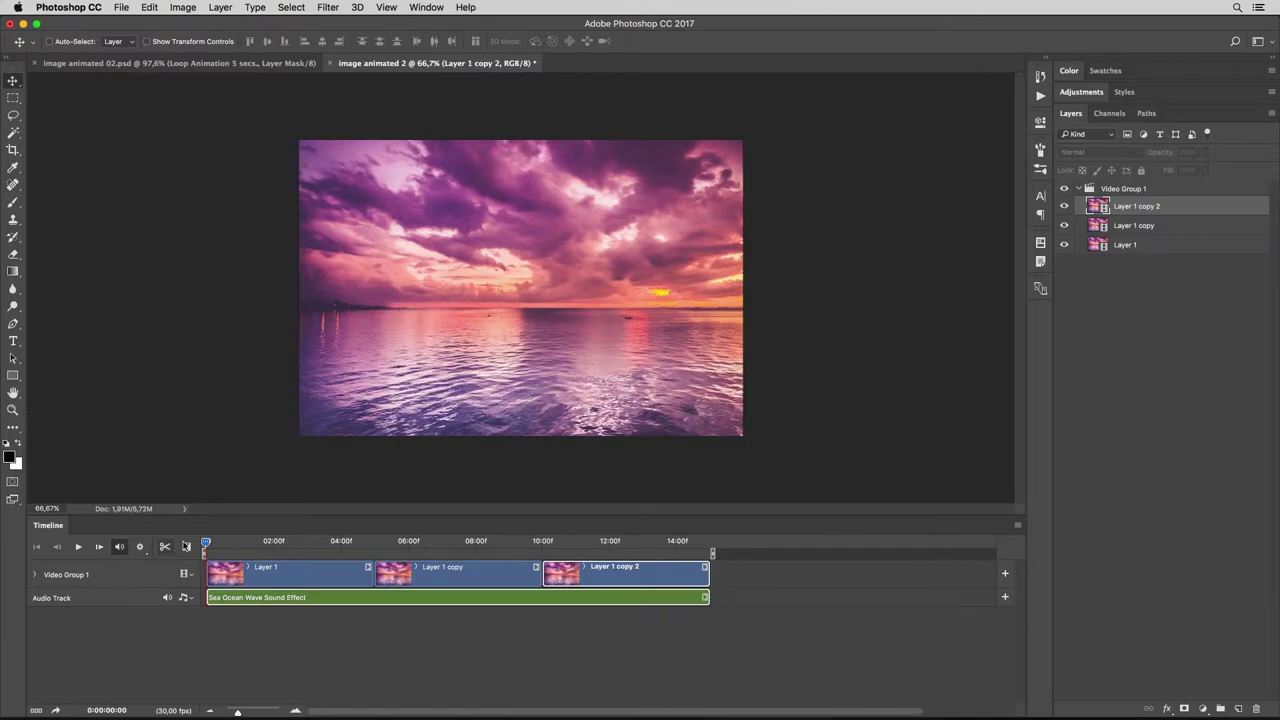
key("space")
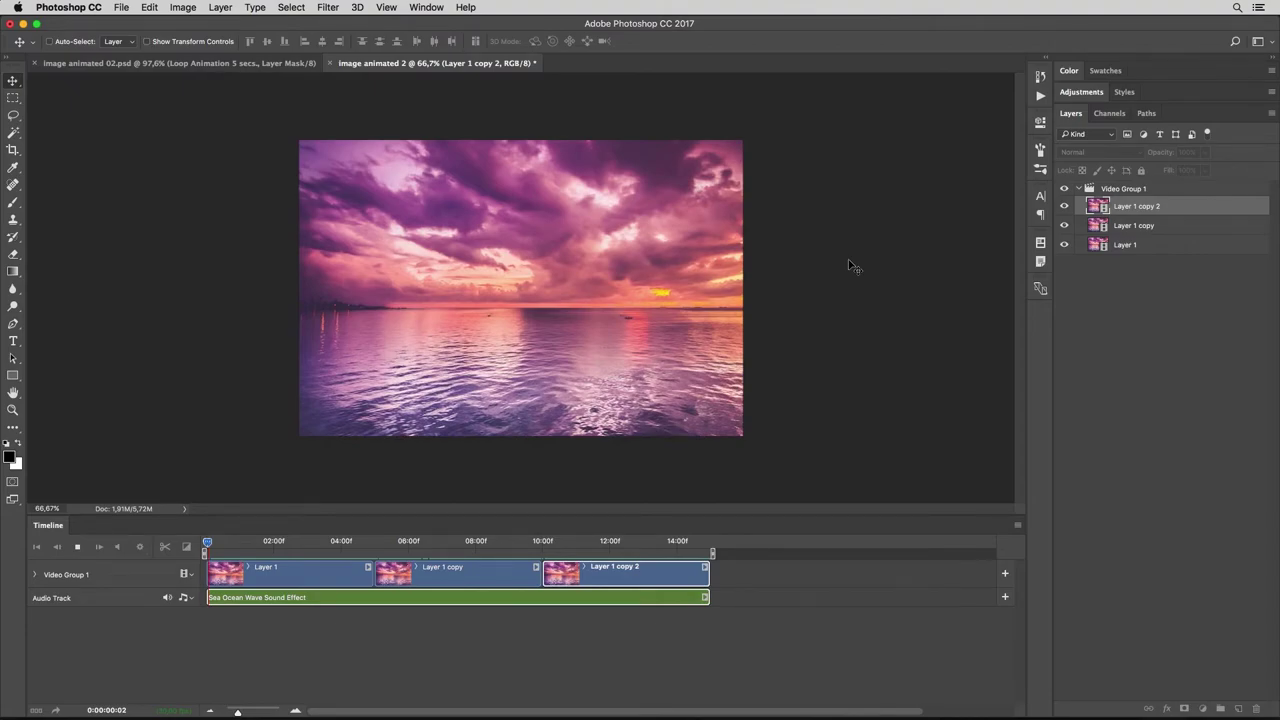
key("space")
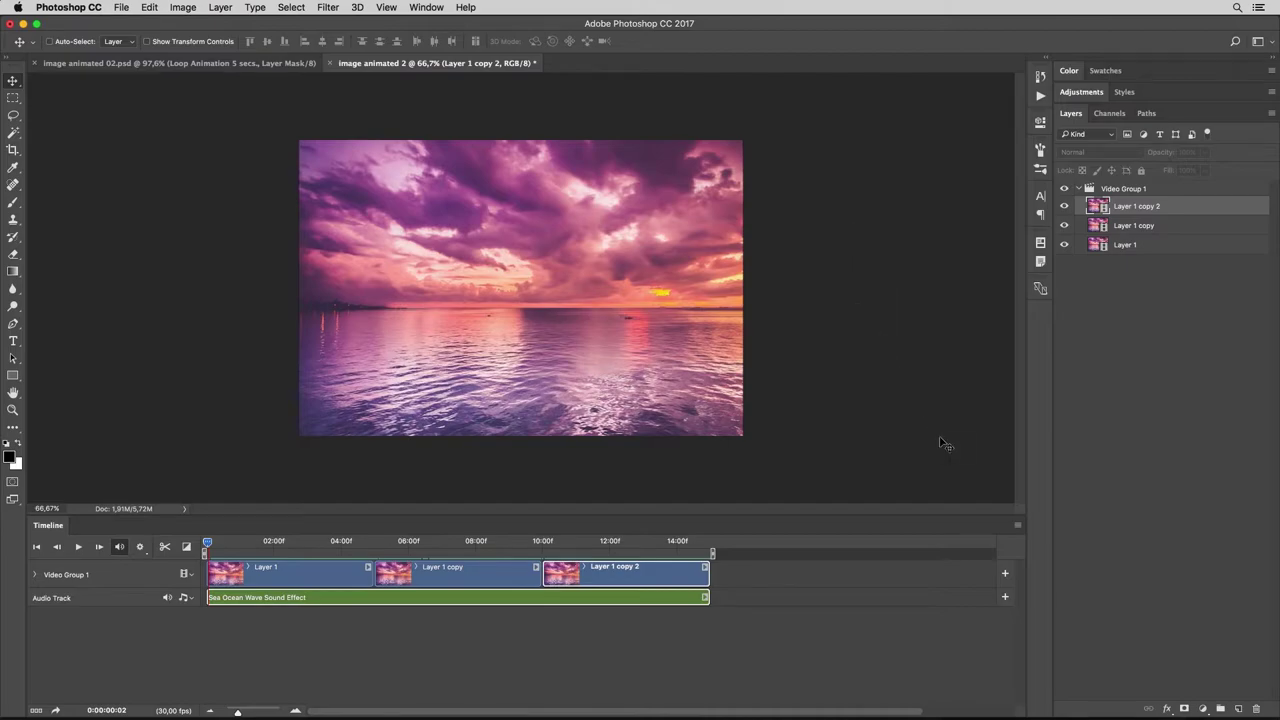
Render the timeline as H.264 High Quality video named image animated 3.mp4.
left_click(1018, 525)
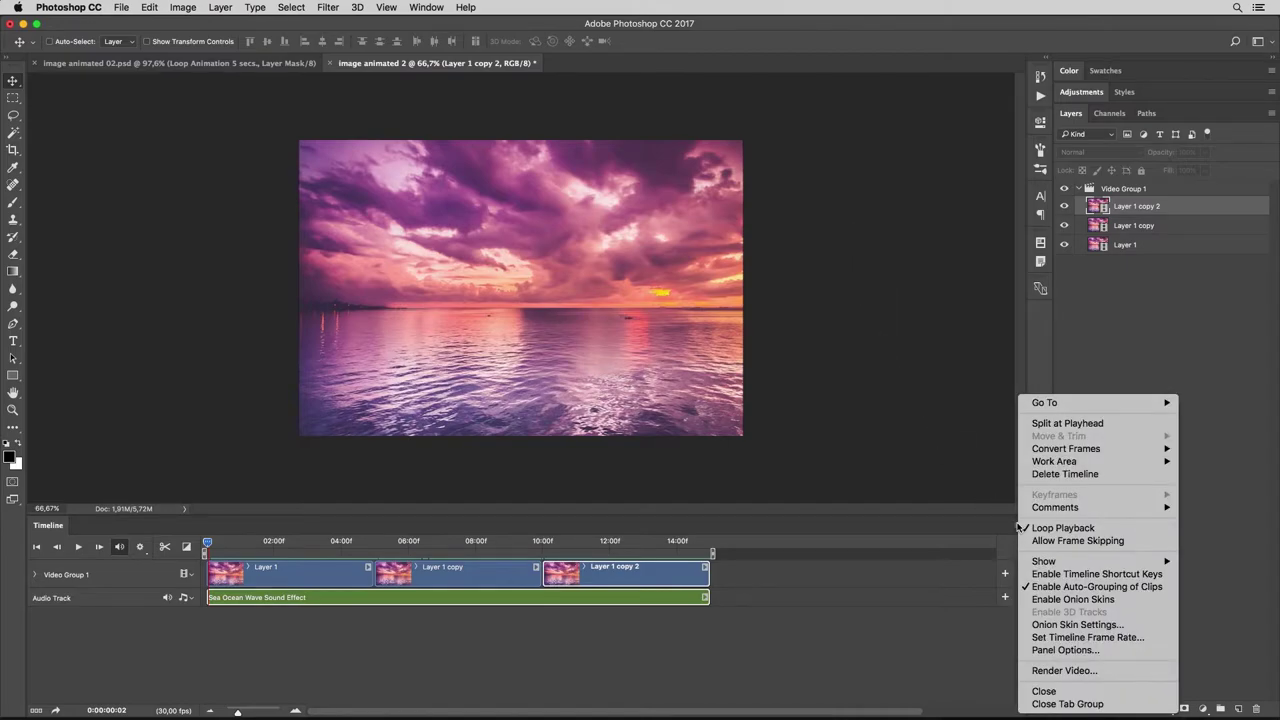
left_click(1064, 670)
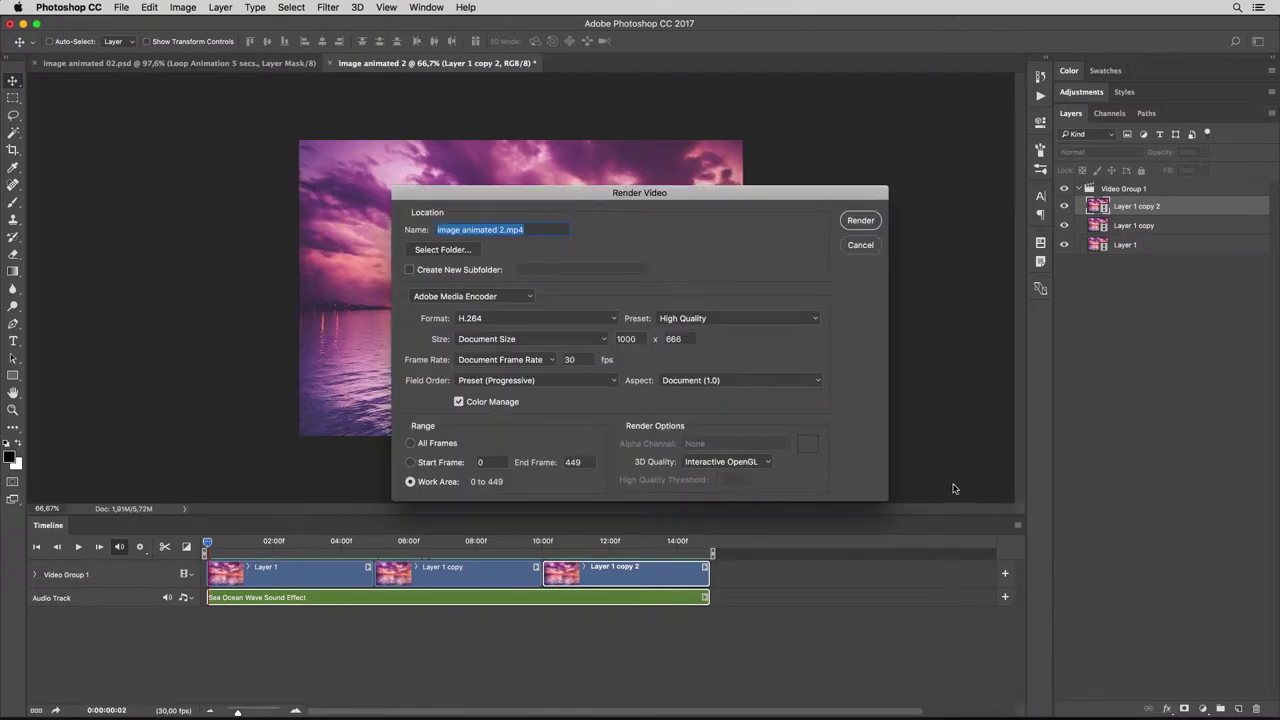
left_click(500, 229)
key("BackSpace")
type("3")
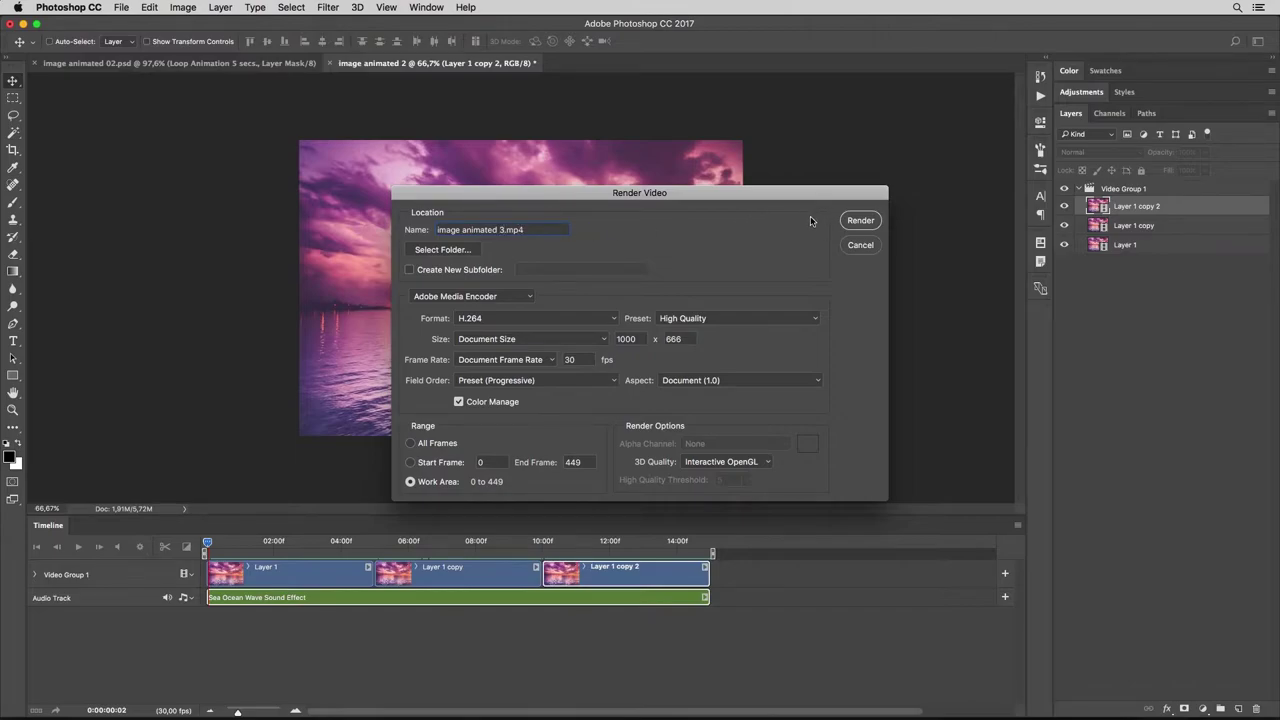
left_click(865, 224)
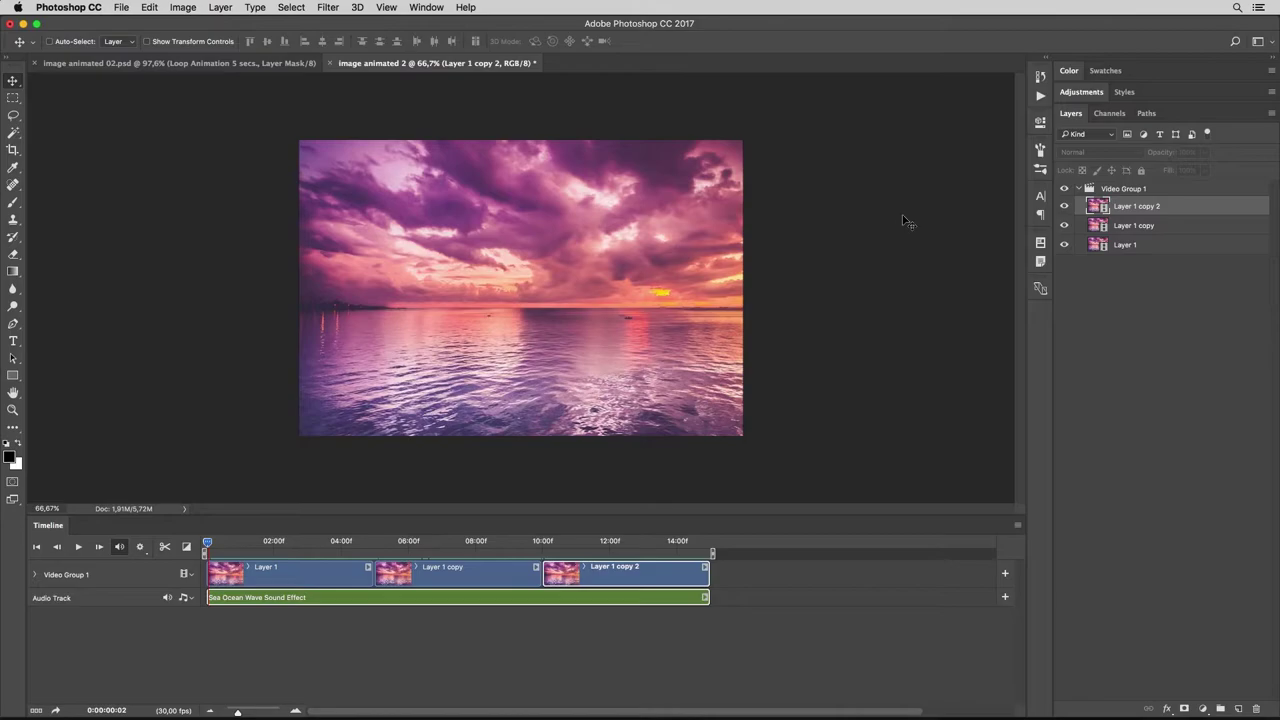
Preview image animated 3.mp4 from the desktop in Quick Look, then close it.
left_click(23, 25)
key("super+Tab")
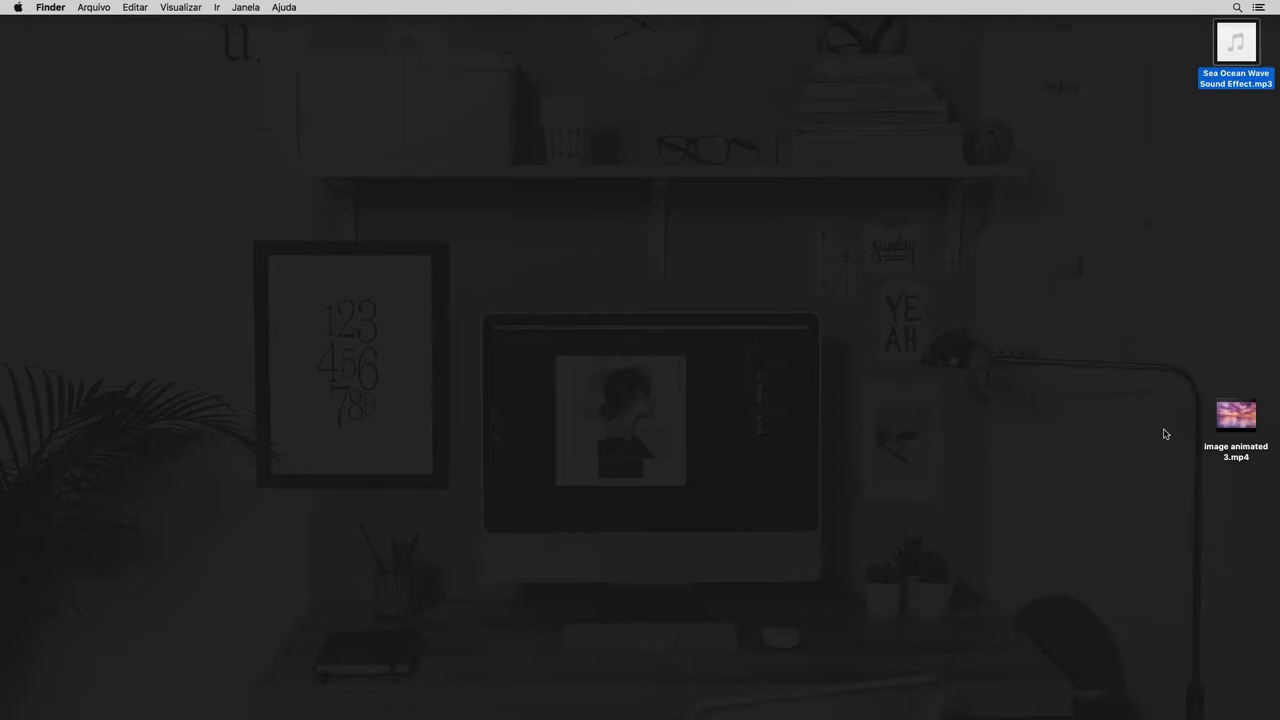
left_click(1236, 415)
key("space")
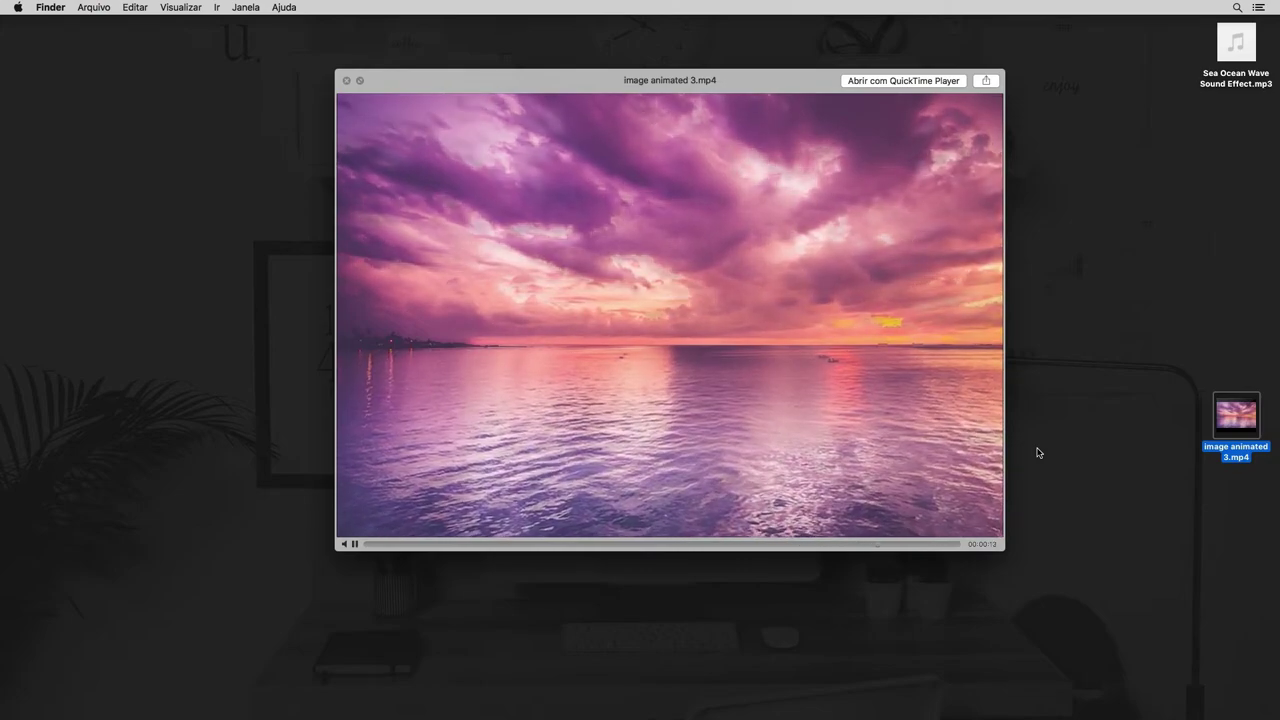
key("space")
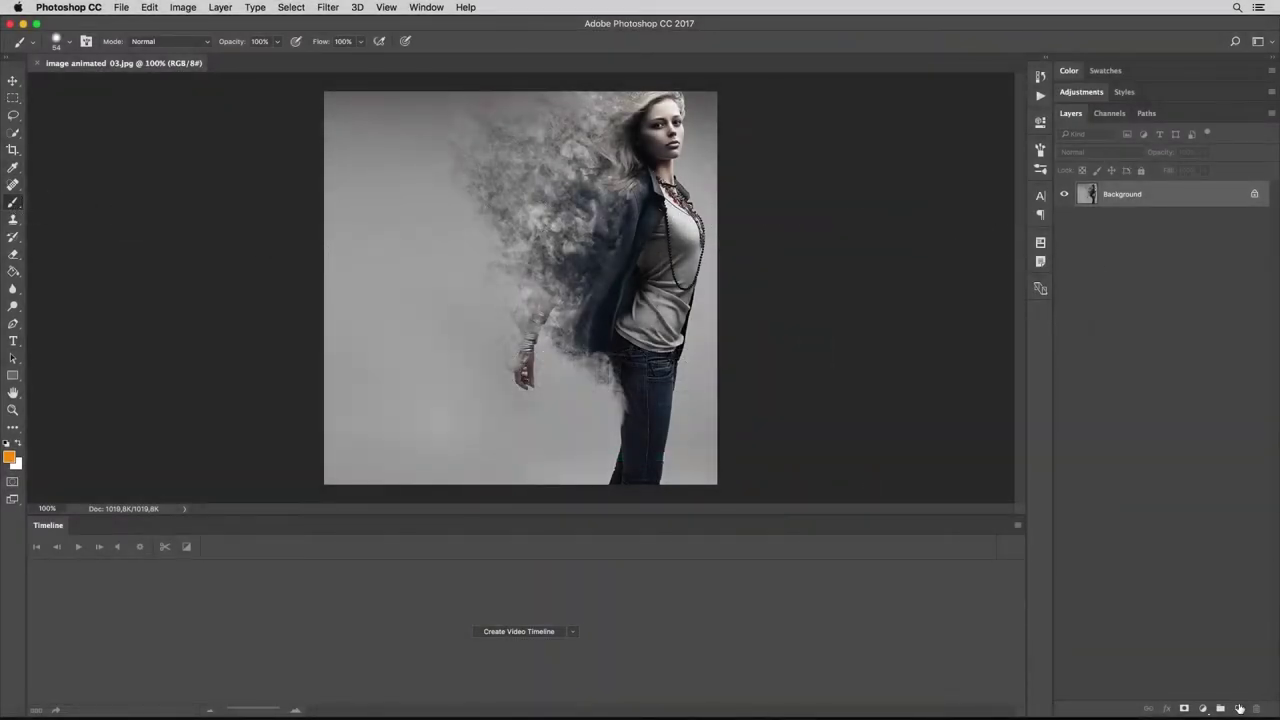
On a new layer, paint orange over the woman's dispersed particles using a ~38 px brush.
left_click(1239, 708)
mouse_move(604, 106)
left_mouse_down()
mouse_move(586, 113)
mouse_move(563, 255)
mouse_move(534, 262)
left_mouse_up()
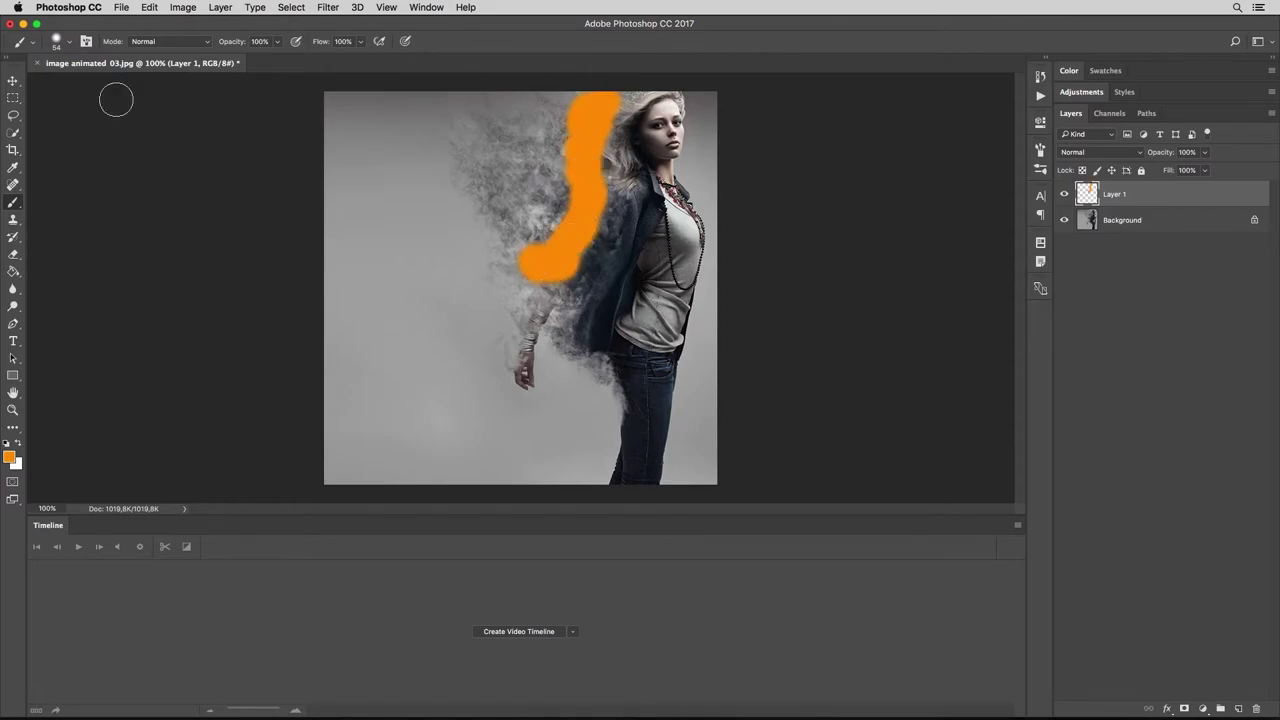
left_click(72, 45)
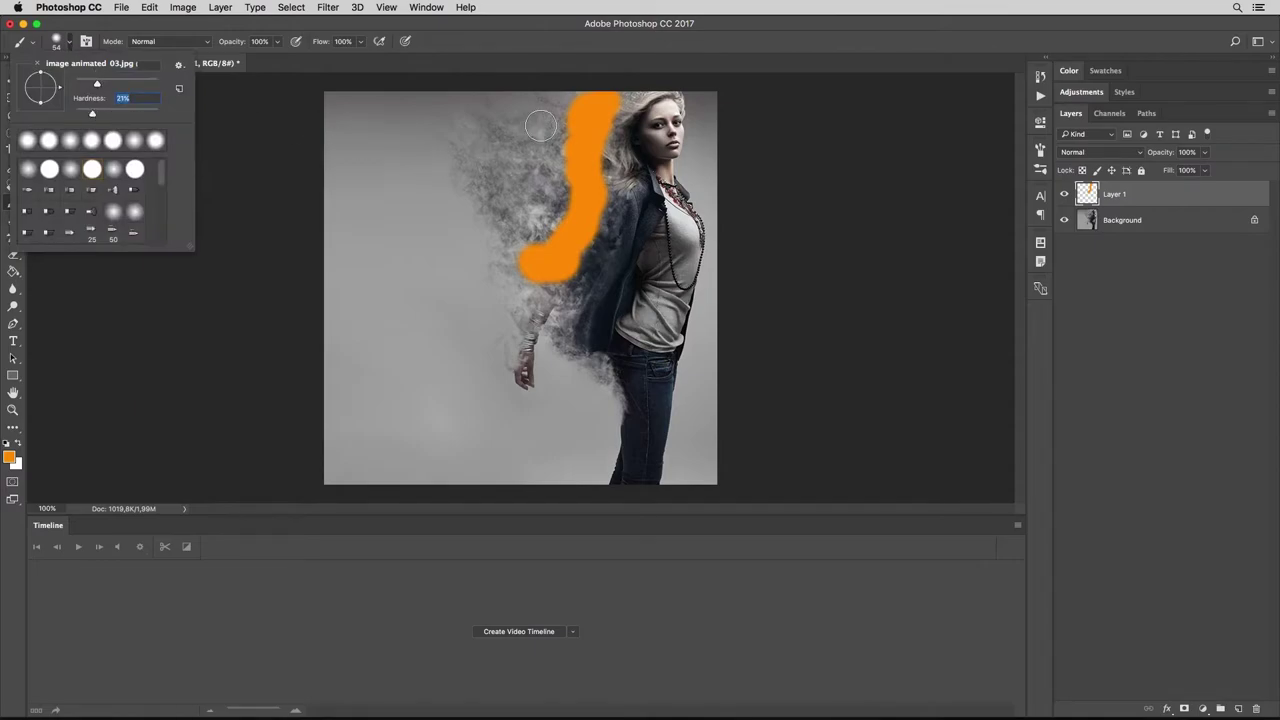
mouse_move(560, 105)
left_mouse_down()
mouse_move(557, 210)
mouse_move(510, 250)
mouse_move(462, 190)
mouse_move(452, 135)
mouse_move(494, 175)
mouse_move(486, 120)
mouse_move(531, 206)
mouse_move(517, 120)
mouse_move(532, 189)
mouse_move(546, 103)
mouse_move(523, 240)
mouse_move(506, 262)
mouse_move(502, 358)
left_mouse_up()
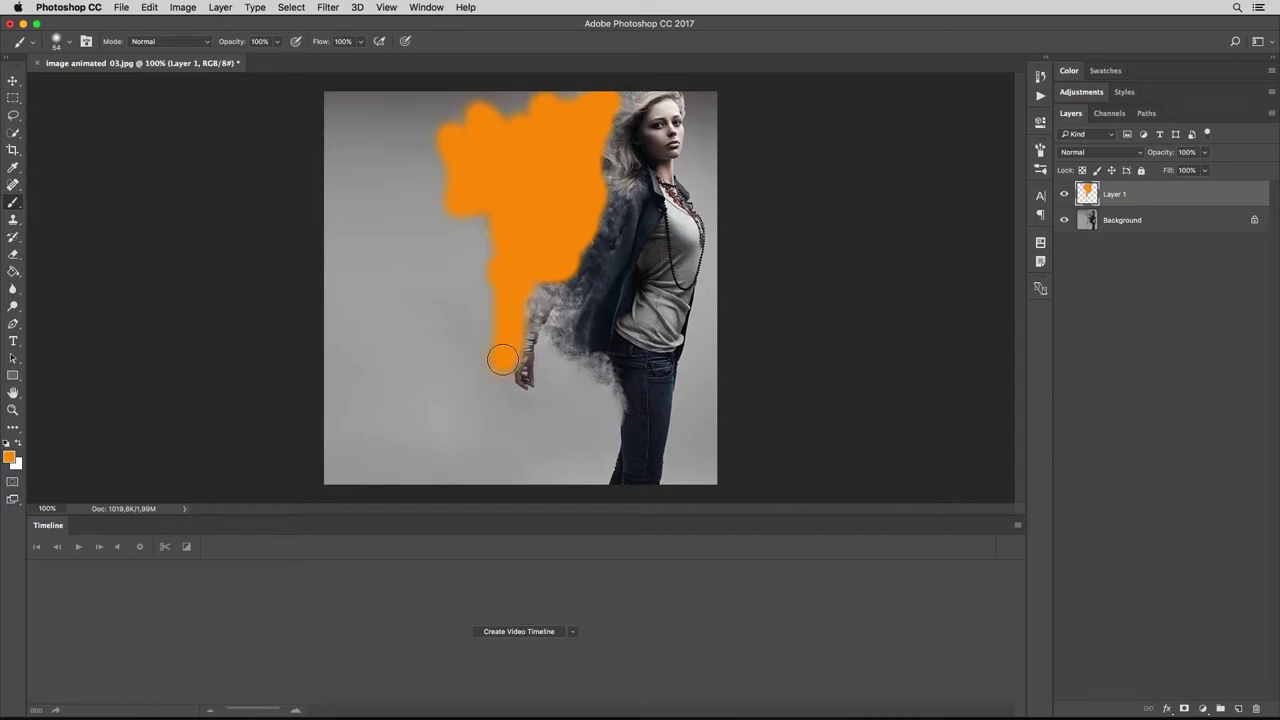
right_click(580, 286)
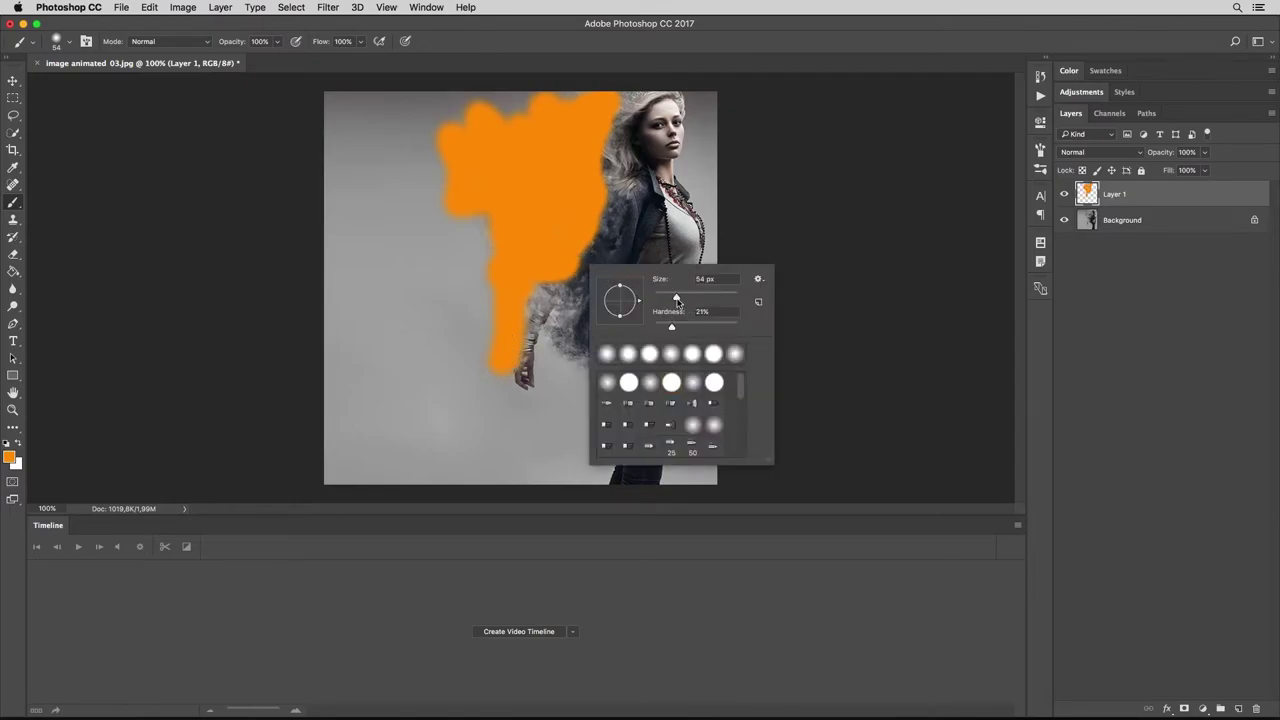
mouse_move(677, 300)
left_mouse_down()
mouse_move(588, 302)
mouse_move(662, 303)
left_mouse_up()
mouse_move(567, 294)
left_mouse_down()
mouse_move(568, 316)
mouse_move(567, 280)
left_mouse_up()
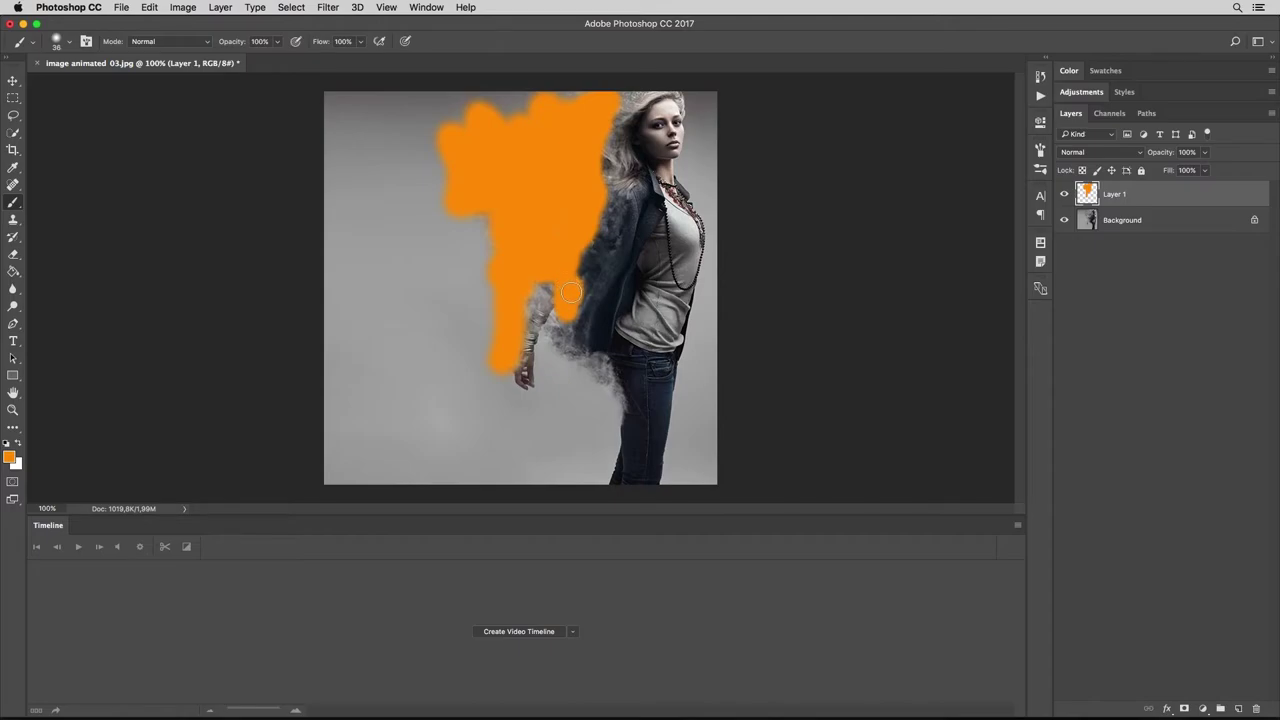
left_click_drag(556, 333, 607, 381)
type("Brush")
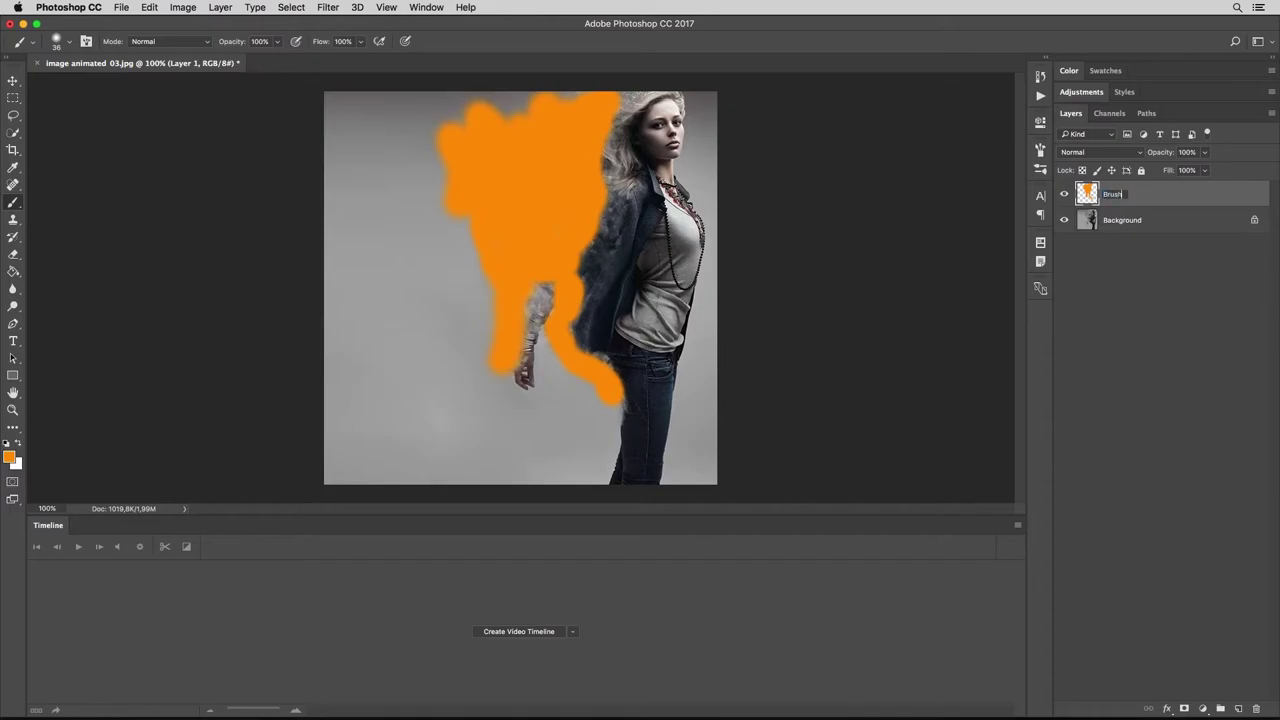
Name the painted layer Brush and create a video timeline for the document.
key("Return")
left_click(548, 632)
left_click(1041, 97)
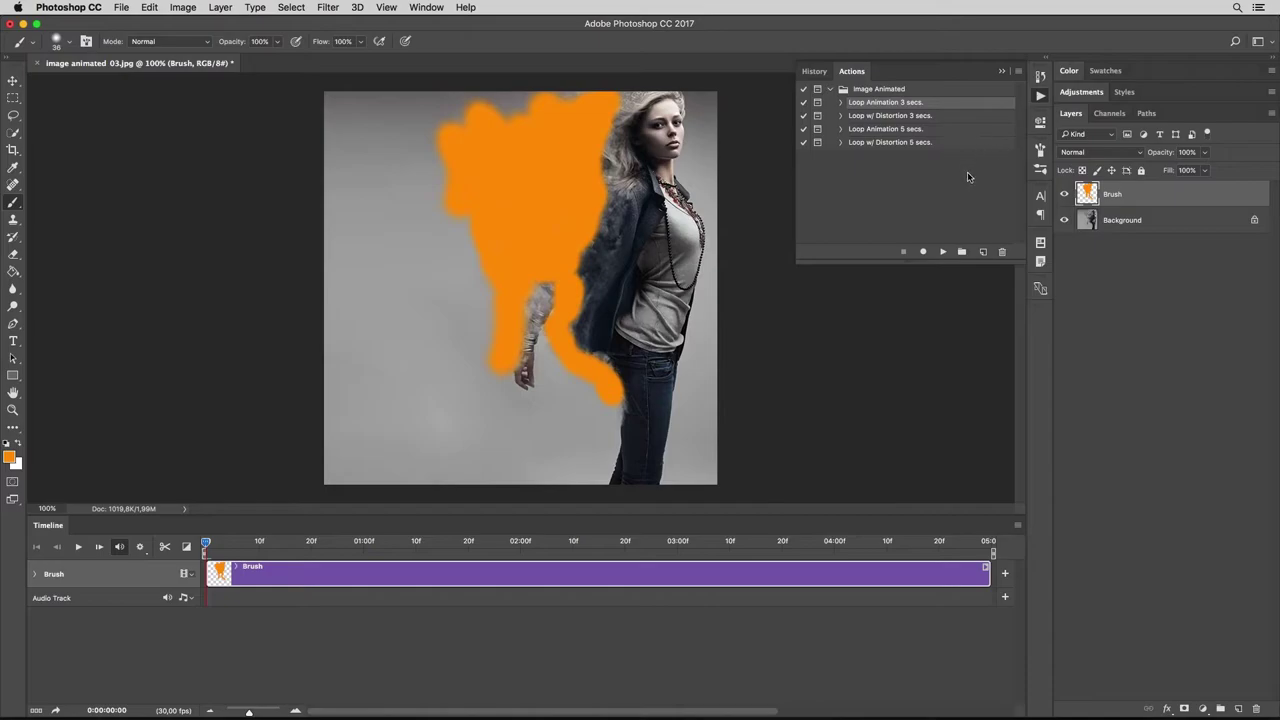
Run the Loop w/ Distortion 3 secs. action, stretching the copy left across the particles.
left_click(924, 116)
left_click(941, 252)
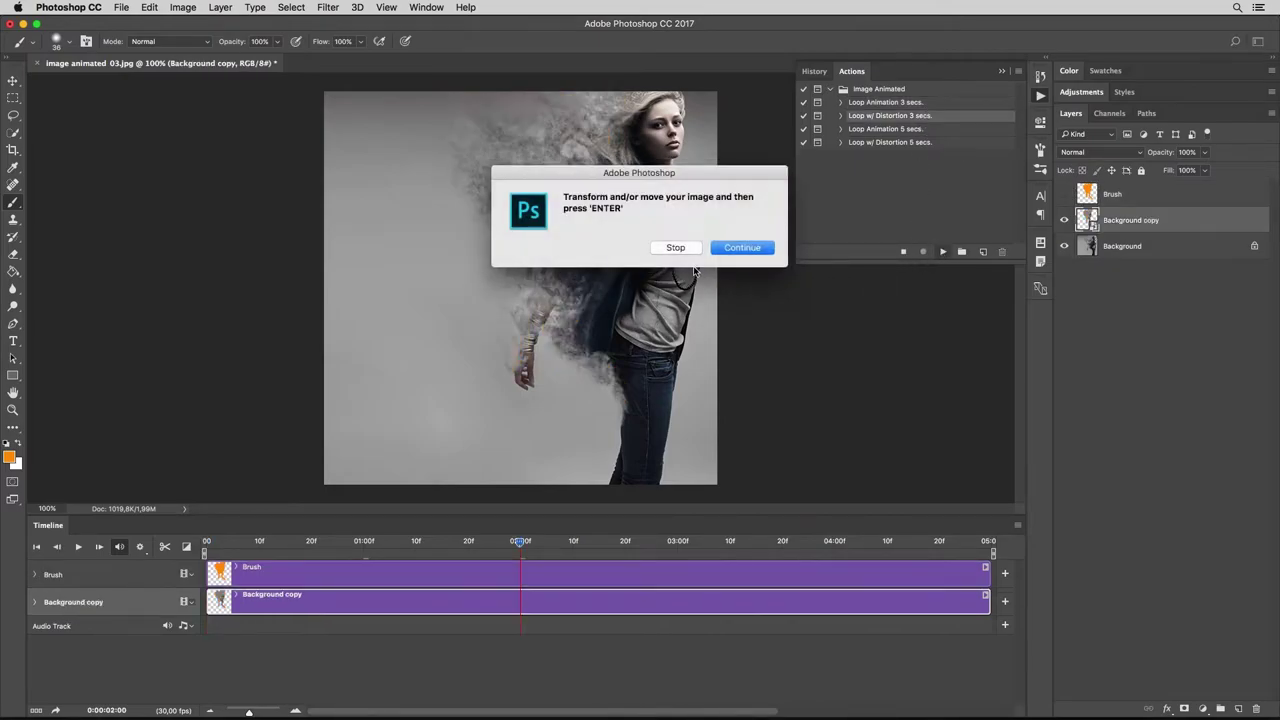
left_click(740, 248)
left_click_drag(427, 253, 289, 279)
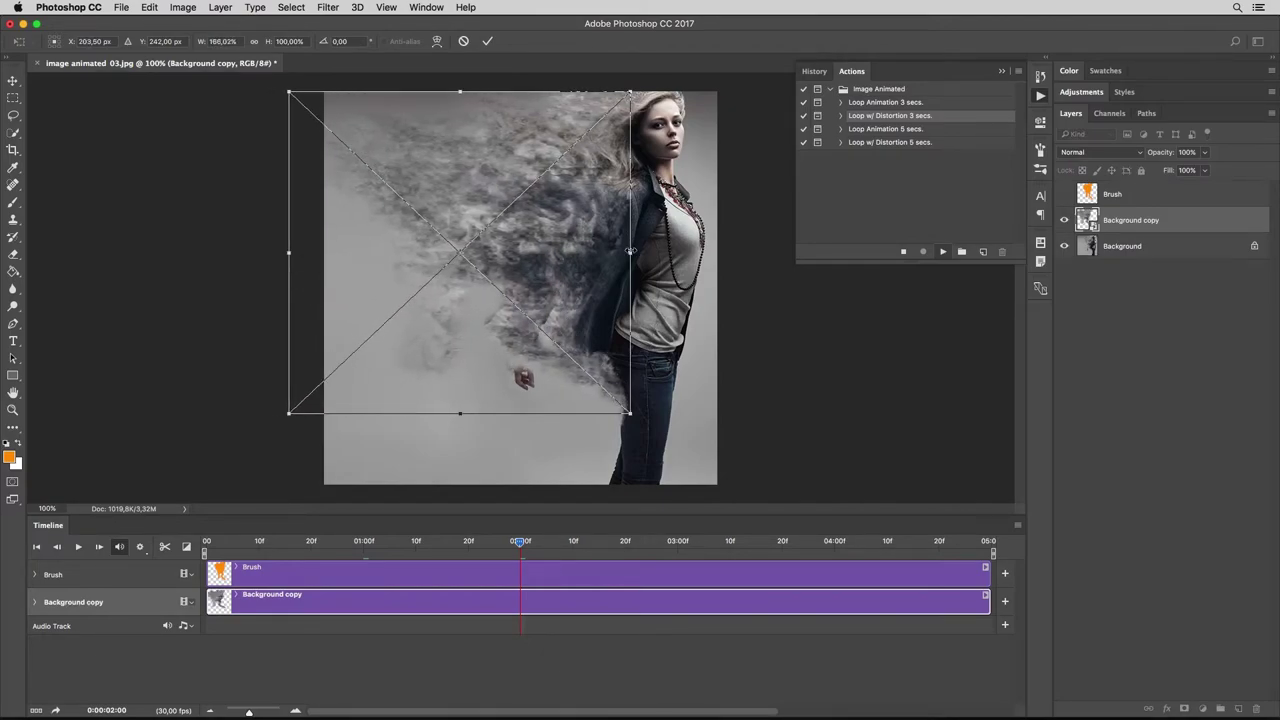
left_click_drag(630, 251, 641, 252)
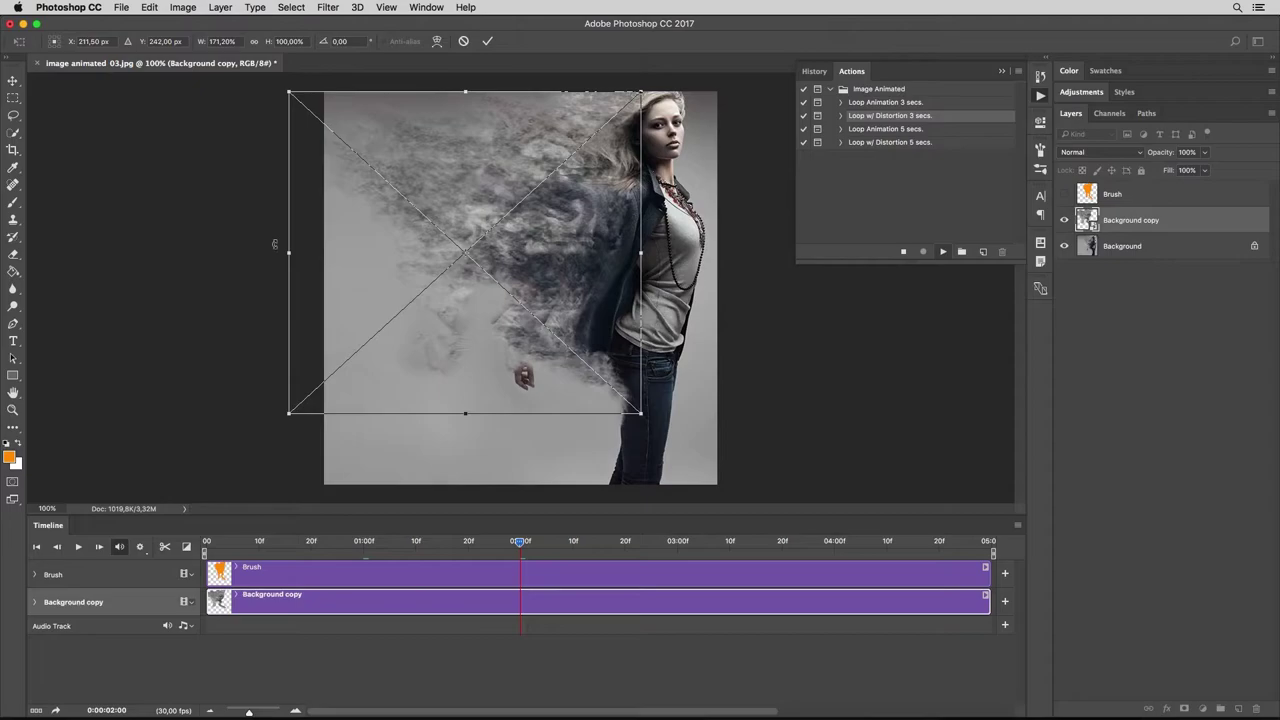
left_click(485, 44)
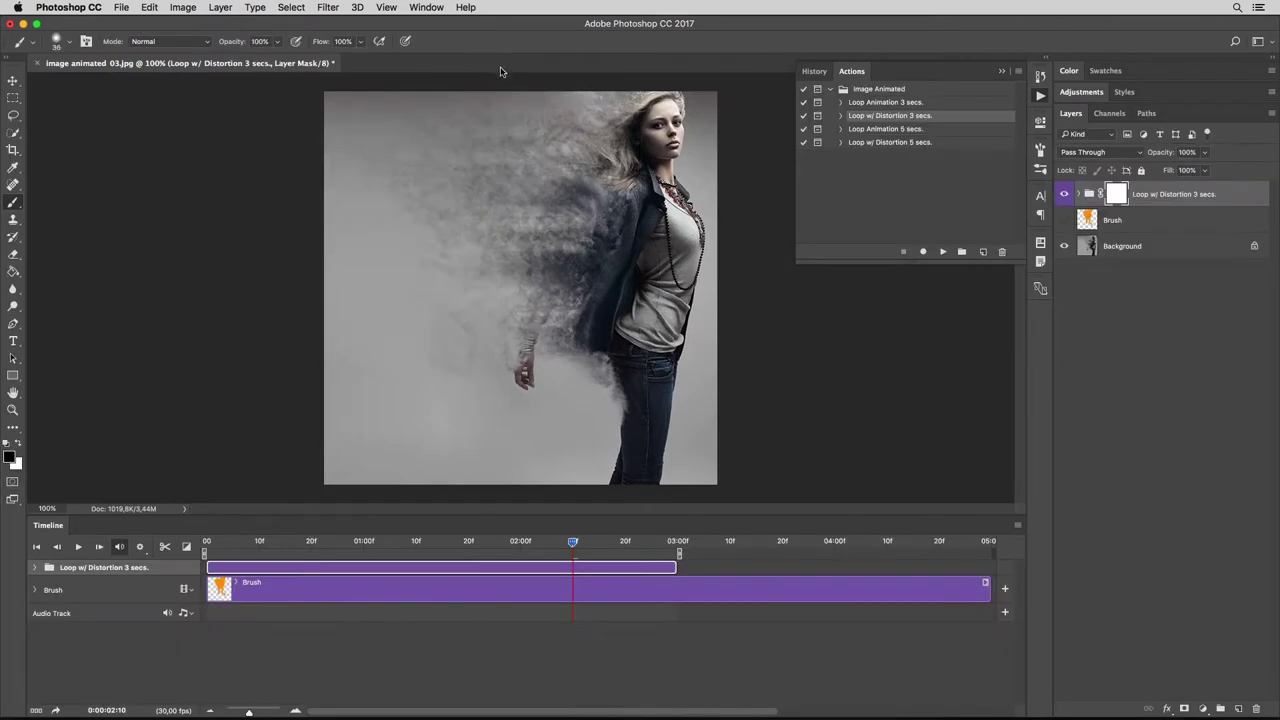
Hide the actions list and play the timeline to preview the loop.
left_click(1039, 96)
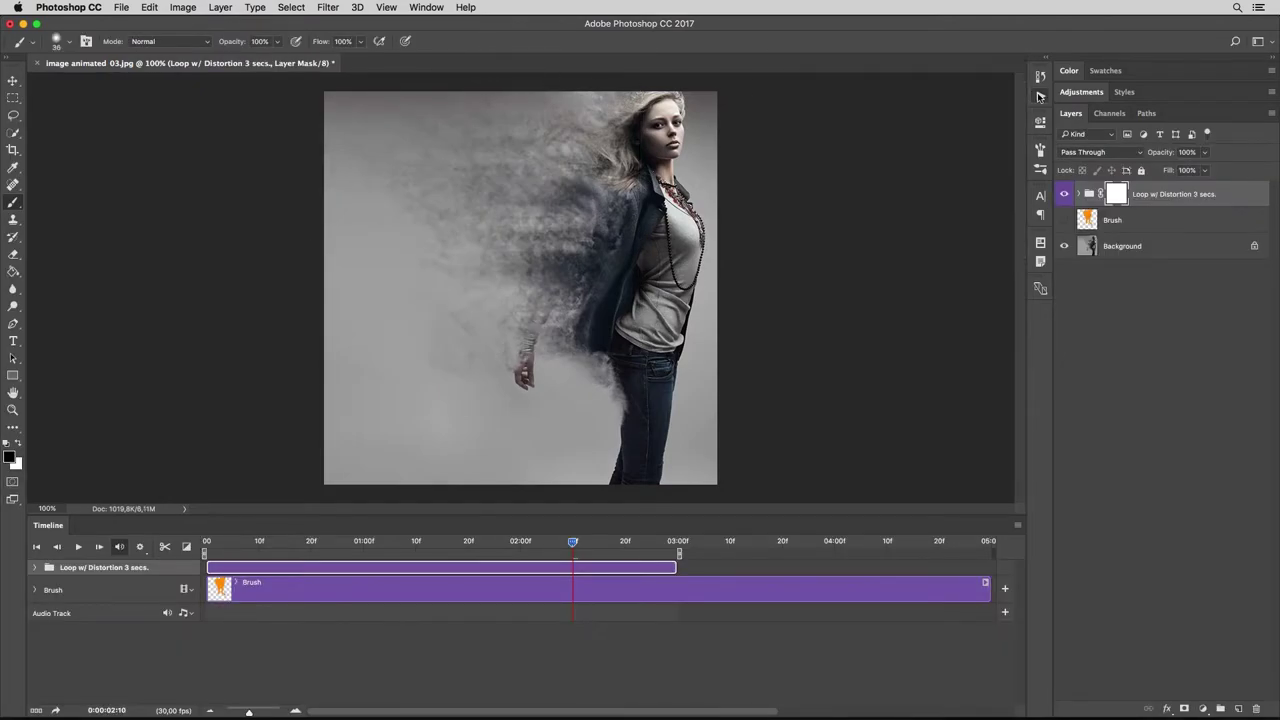
left_click(14, 85)
key("space")
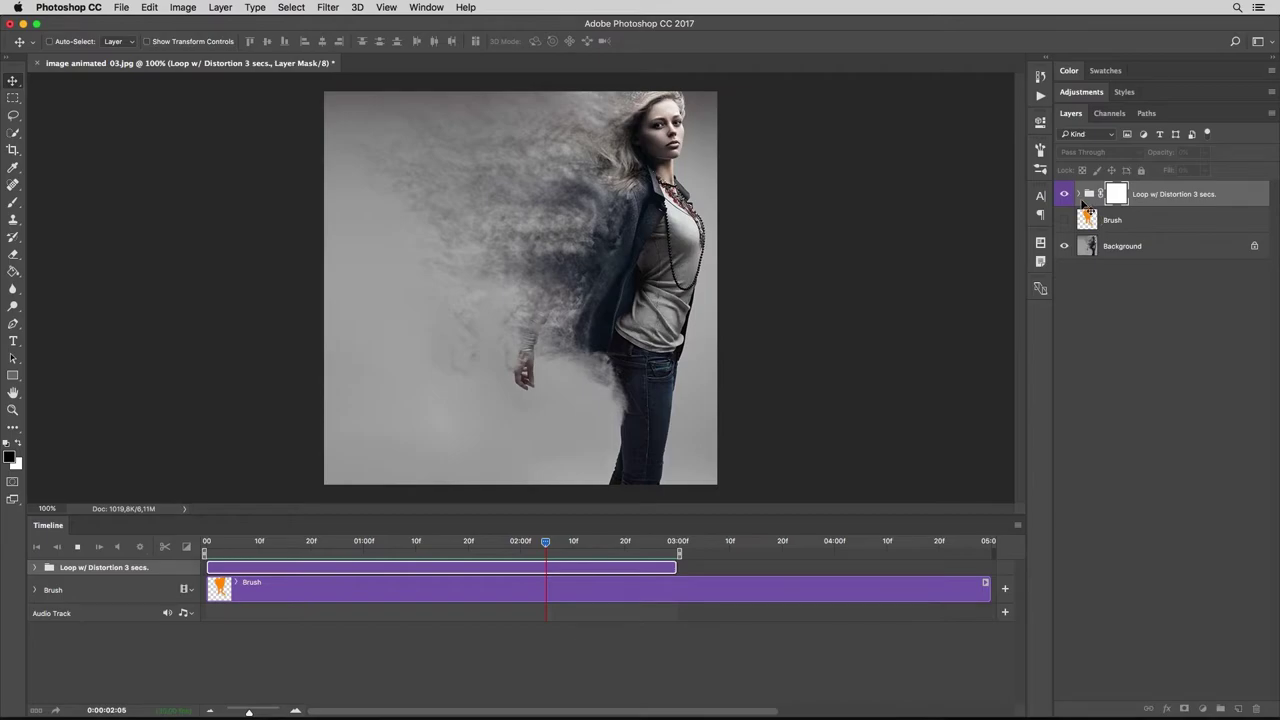
key("space")
Set the Wave filter on loop layers A, B and C to 2 generators, then replay.
left_click(1078, 195)
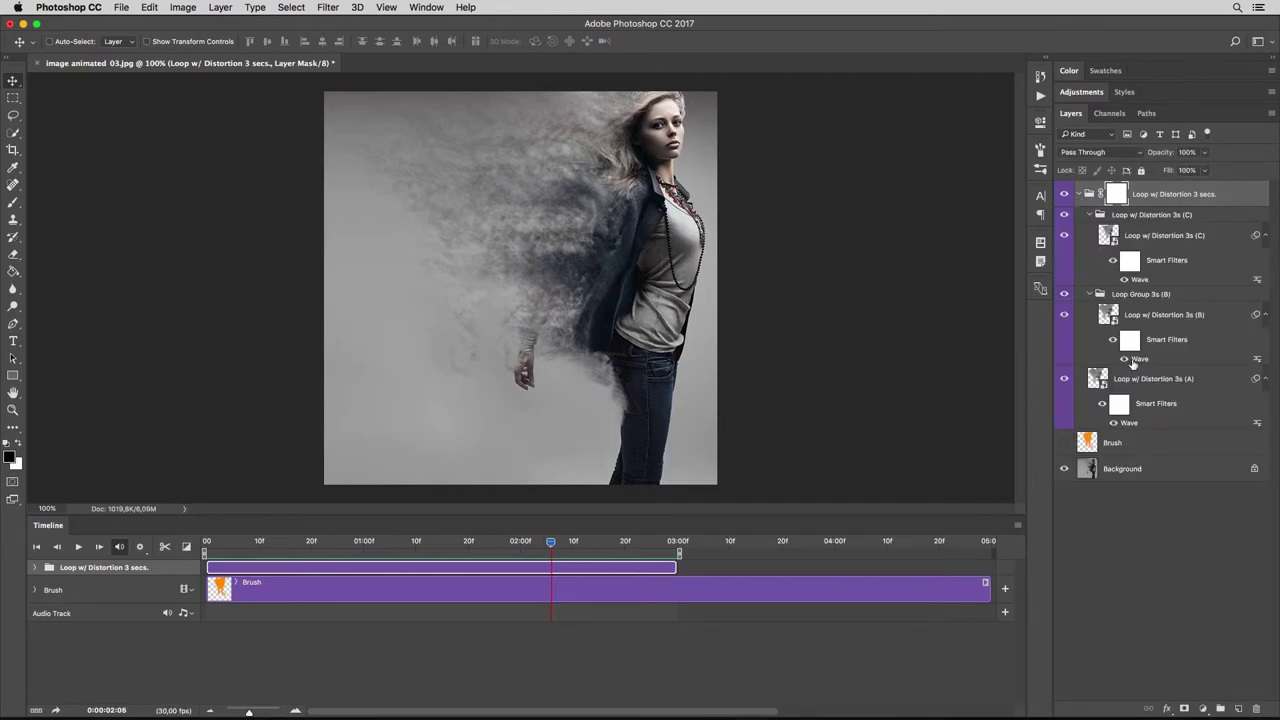
double_click(1128, 423)
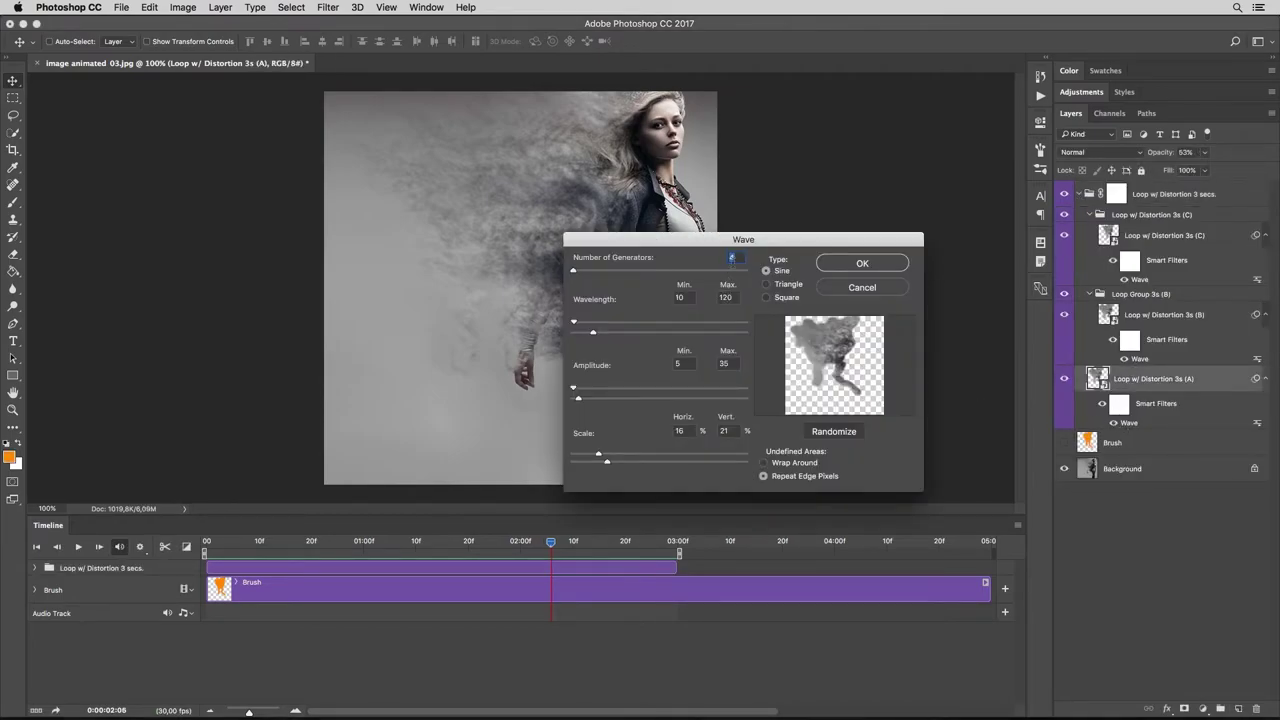
type("2")
left_click(860, 264)
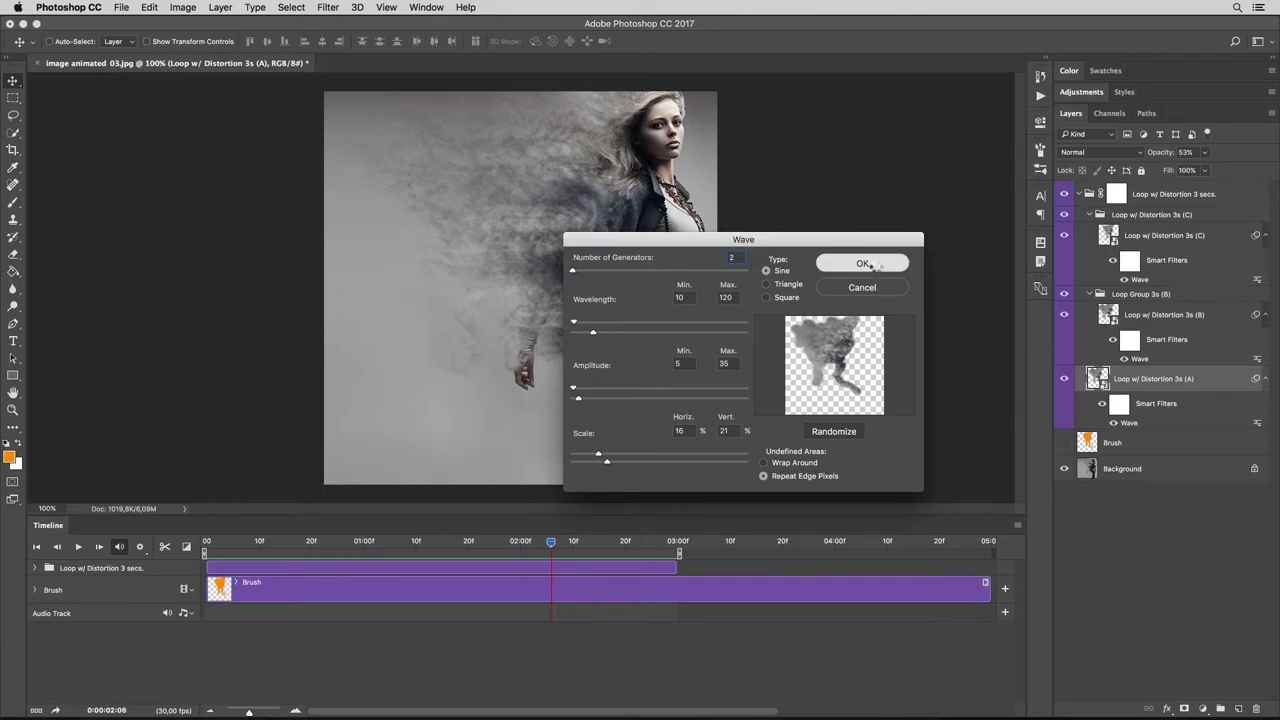
double_click(1142, 364)
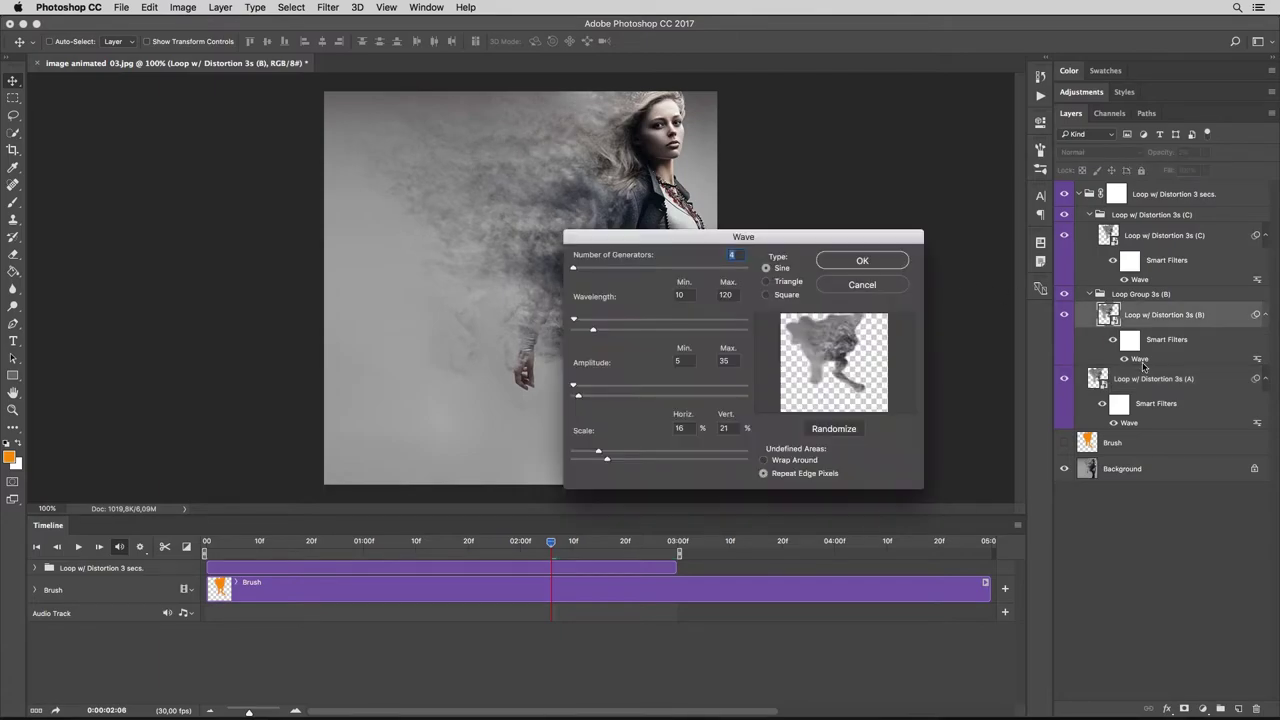
left_click(862, 261)
double_click(1143, 281)
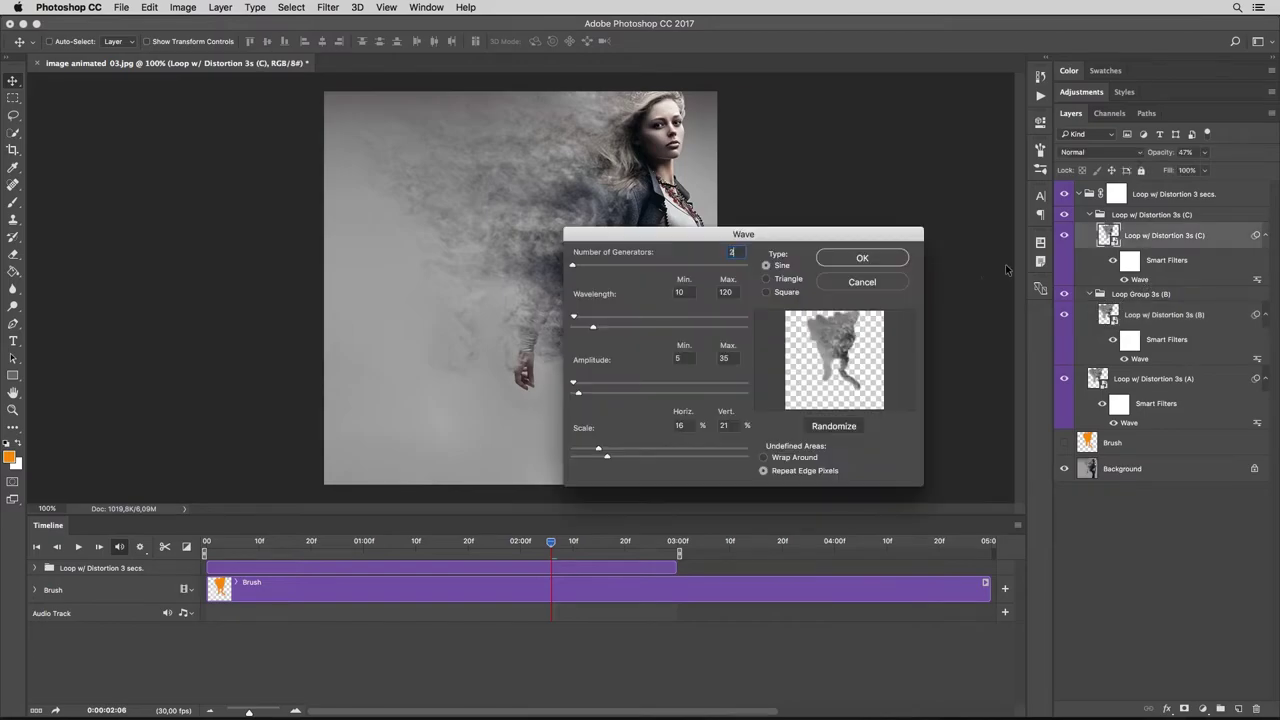
left_click(862, 262)
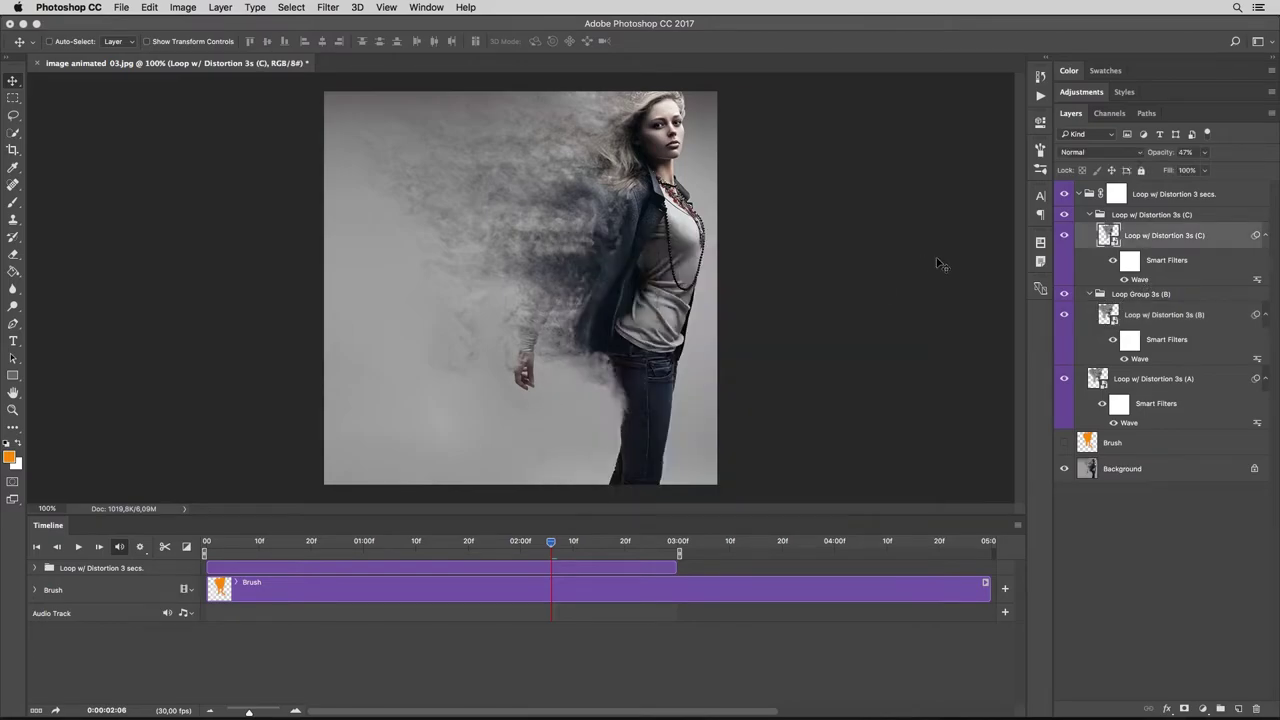
left_click(1085, 195)
left_click(1080, 195)
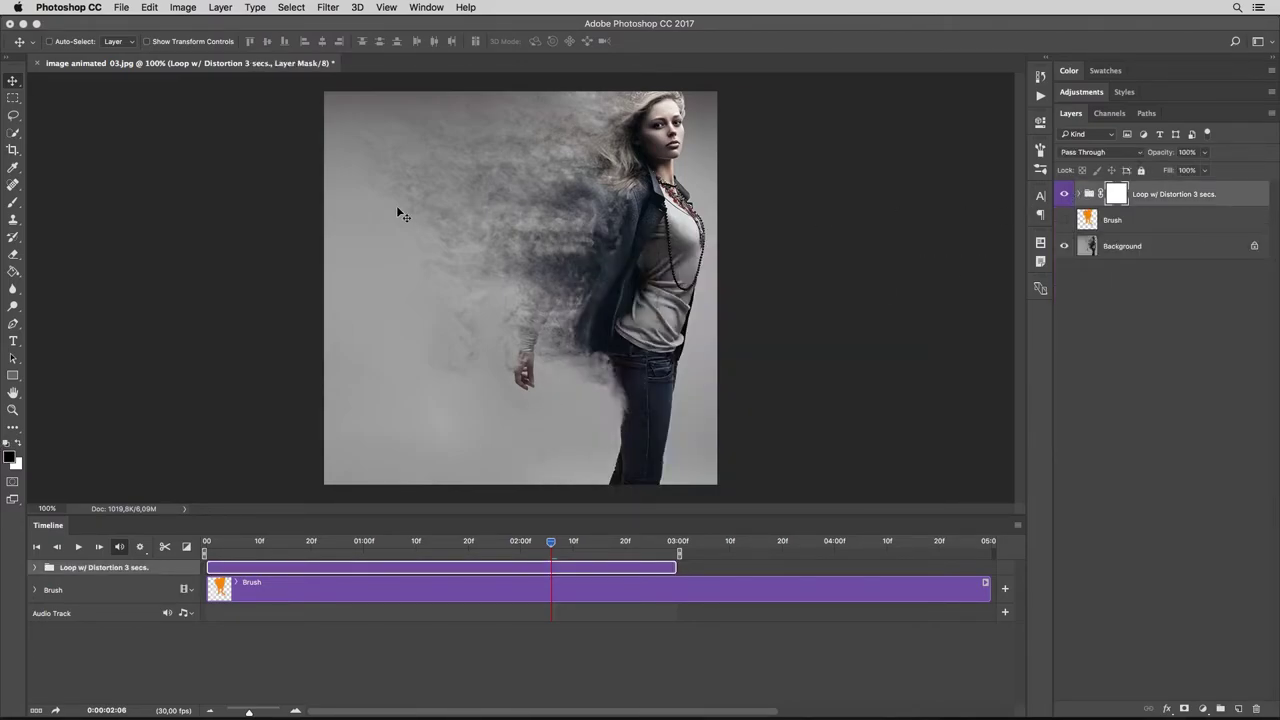
key("space")
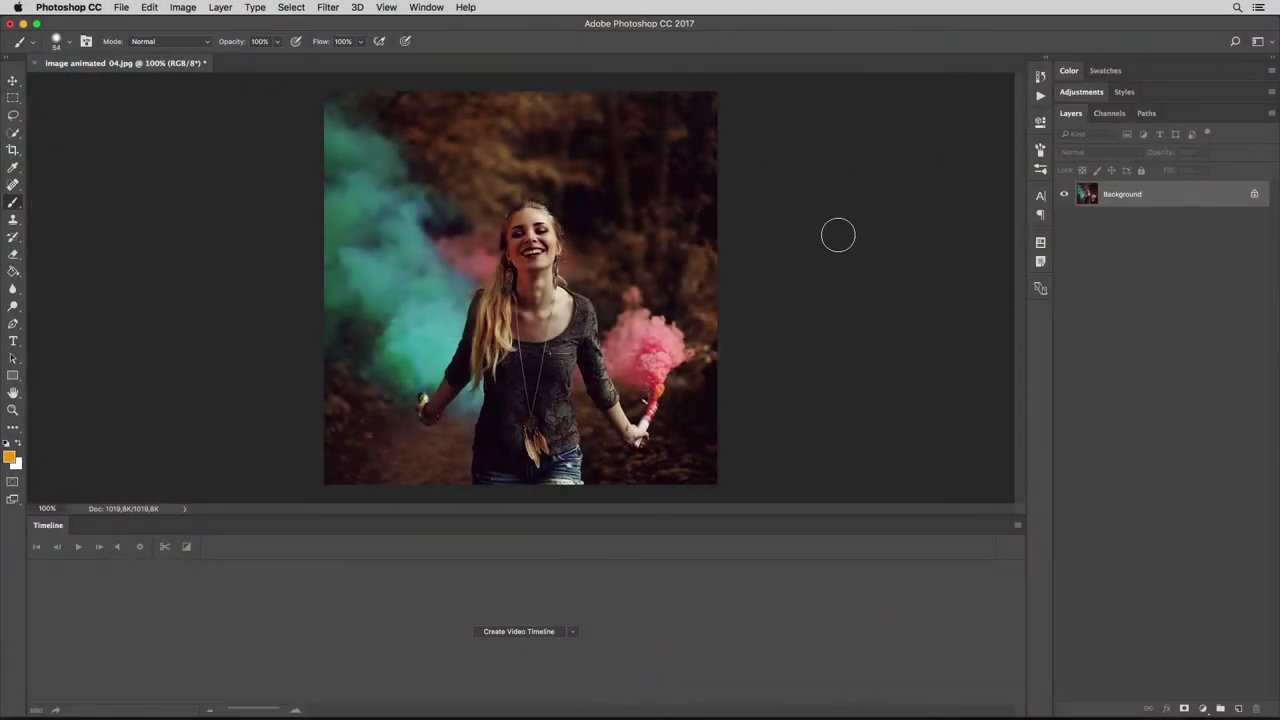
Add a new layer named Brush and paint orange over the left teal smoke.
left_click(1239, 707)
type("Brush")
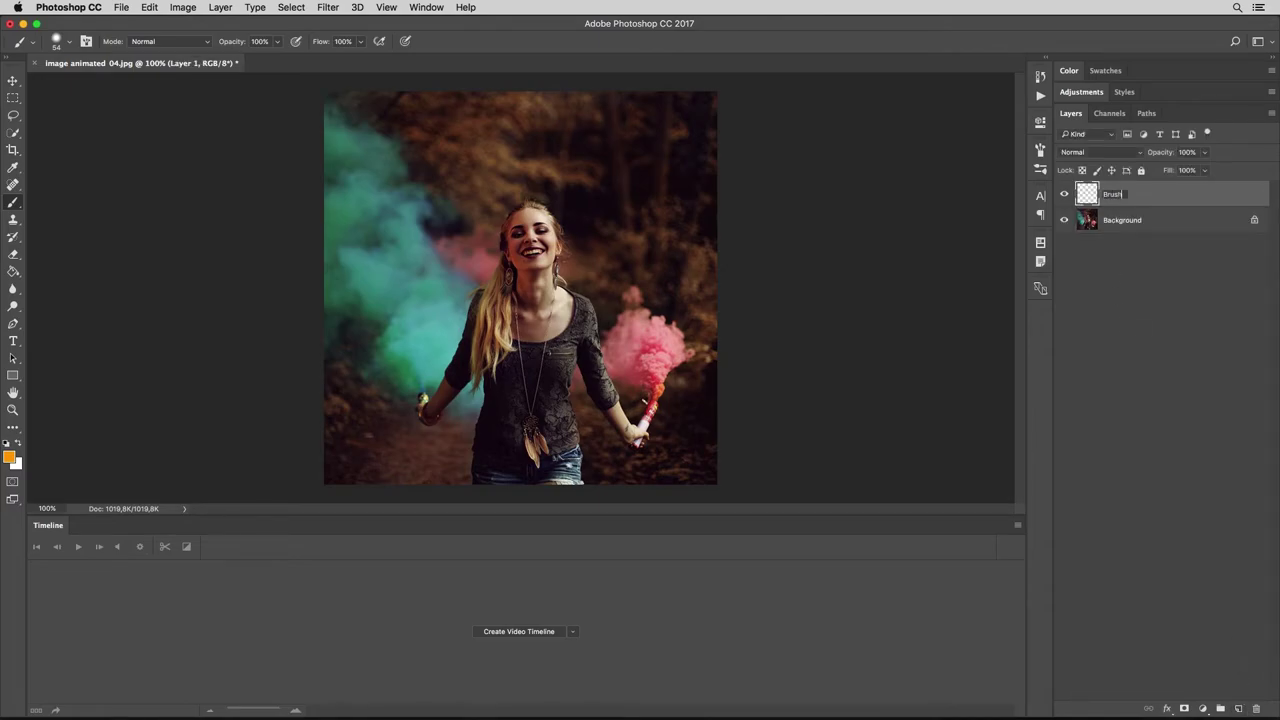
key("Return")
mouse_move(328, 100)
left_mouse_down()
mouse_move(464, 236)
mouse_move(418, 364)
mouse_move(335, 224)
mouse_move(375, 335)
mouse_move(420, 315)
mouse_move(445, 250)
mouse_move(375, 170)
mouse_move(357, 245)
mouse_move(405, 315)
mouse_move(370, 195)
mouse_move(362, 273)
mouse_move(400, 295)
mouse_move(385, 250)
mouse_move(395, 263)
left_mouse_up()
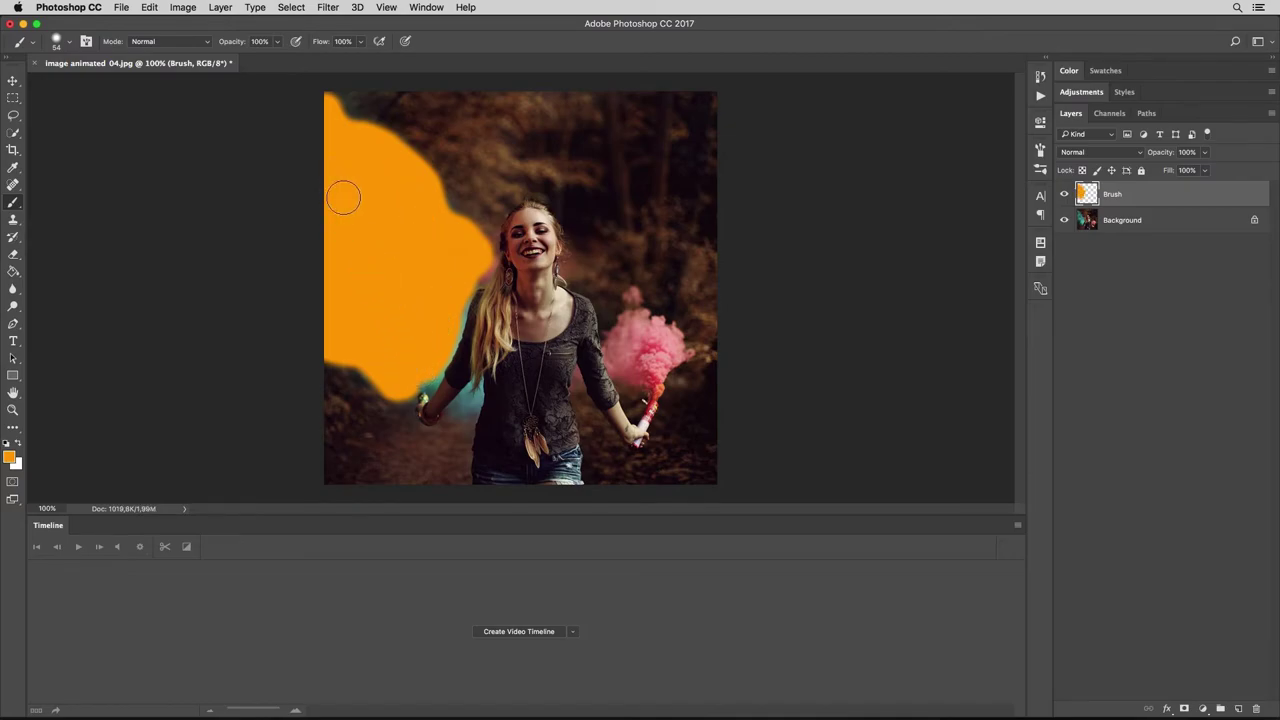
Create a video timeline and run Loop Animation 3 secs., enlarging the smoke copy up-left.
left_click(505, 631)
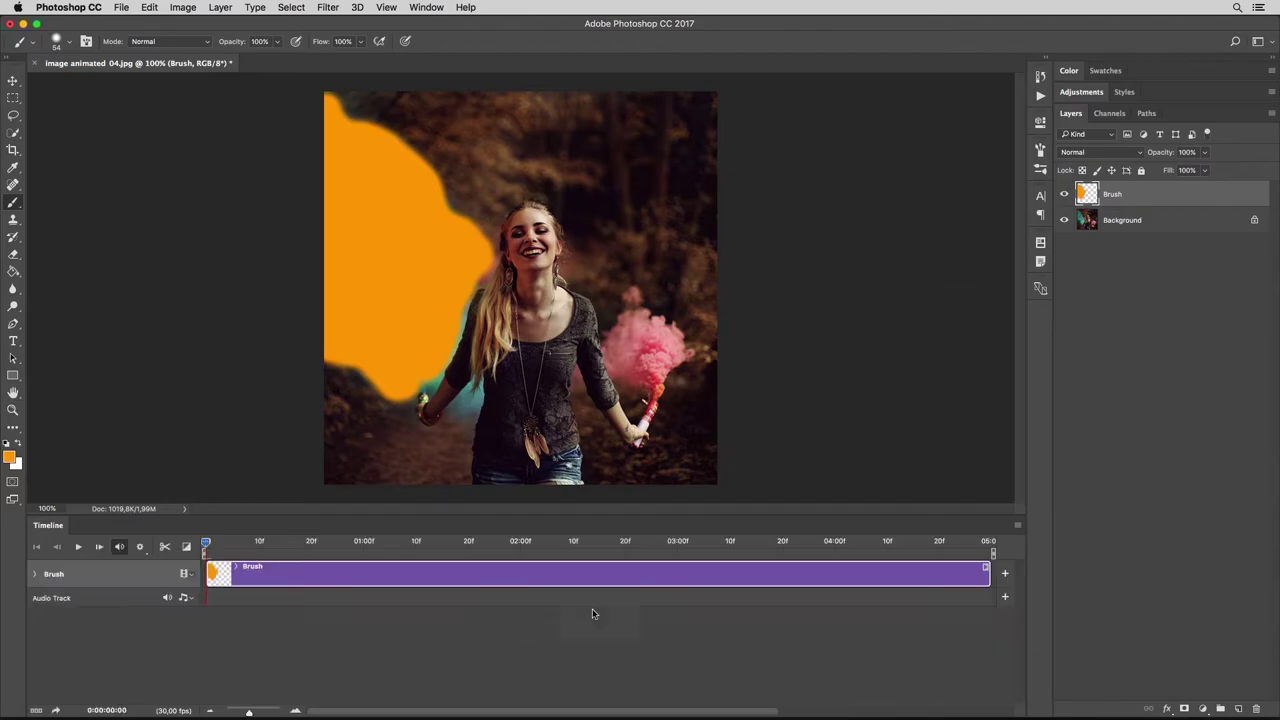
left_click(1040, 97)
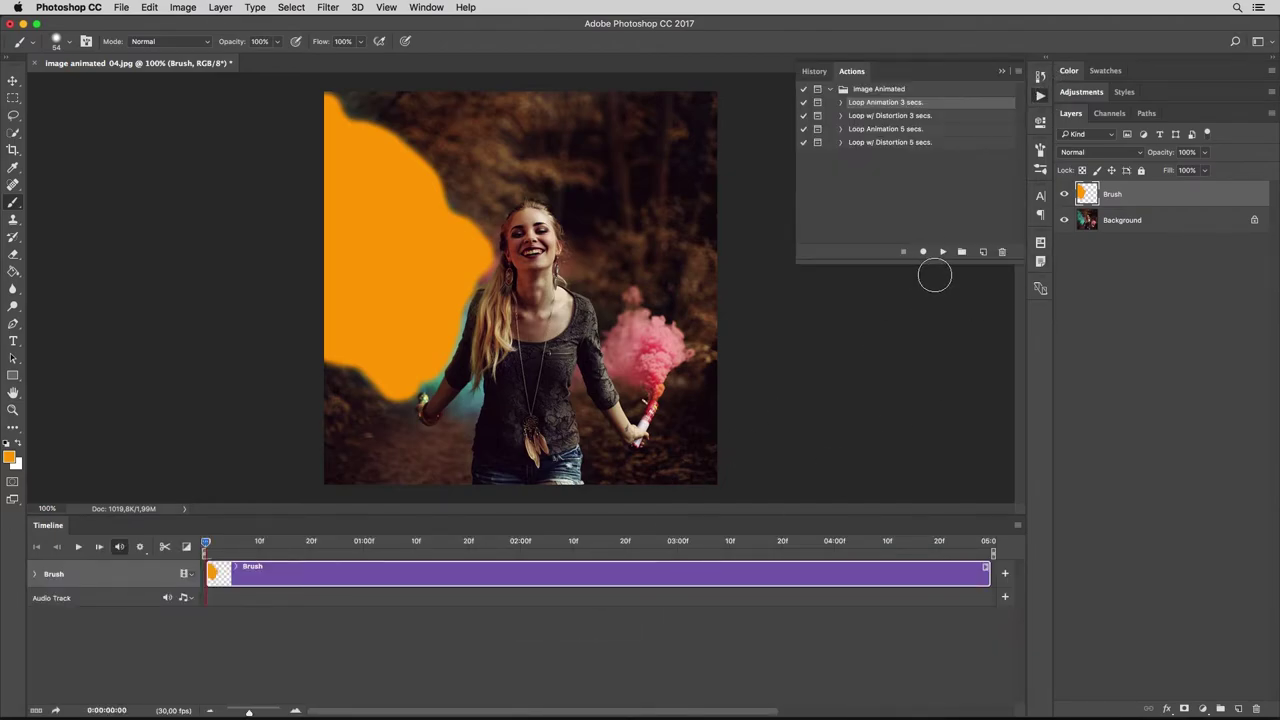
left_click(942, 256)
left_click(750, 249)
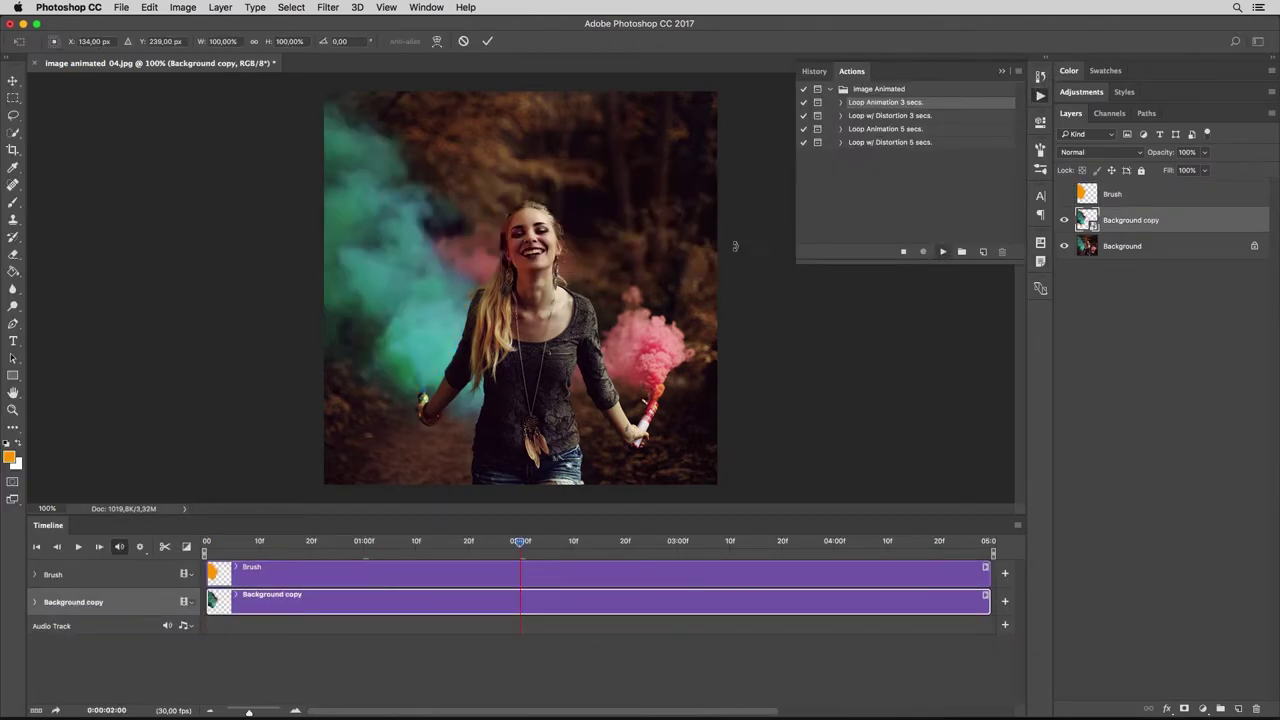
left_click_drag(321, 89, 250, 44)
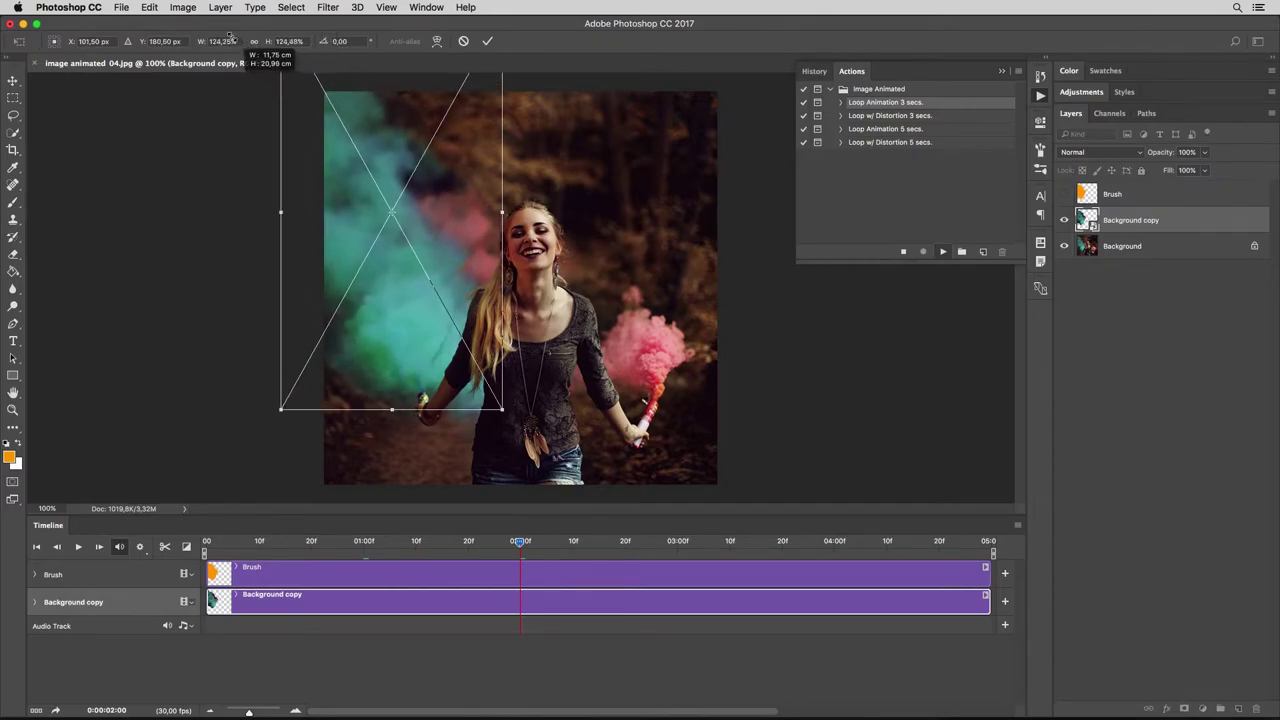
left_click_drag(244, 41, 241, 40)
left_click_drag(477, 259, 485, 268)
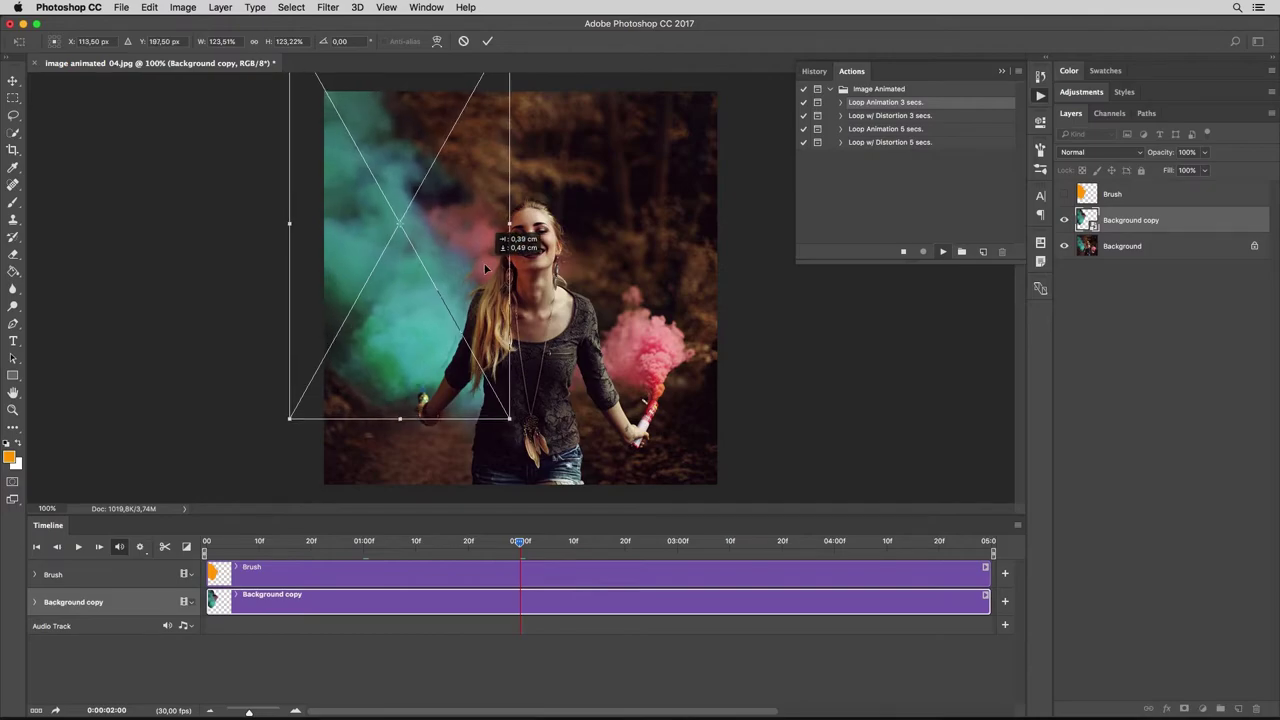
left_click(487, 41)
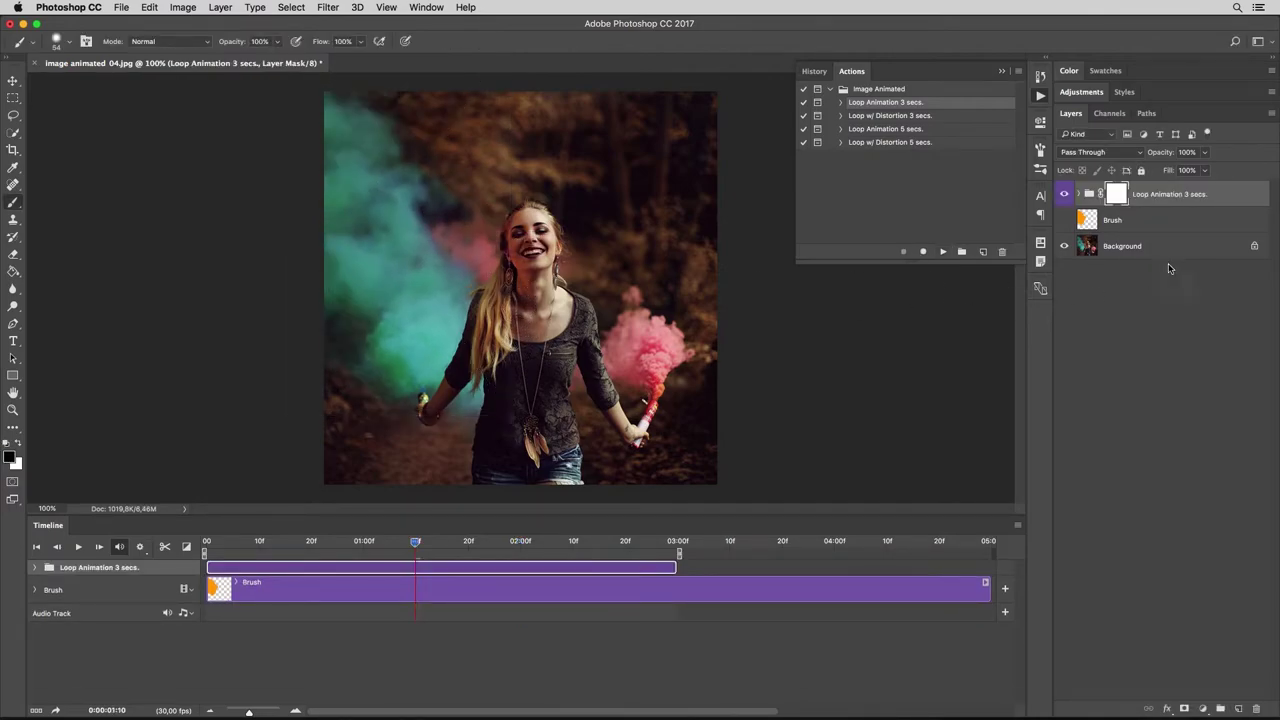
Delete the old Brush layer, name the new layer Brush, and paint orange over the pink smoke.
left_click(1177, 229)
left_click(1238, 709)
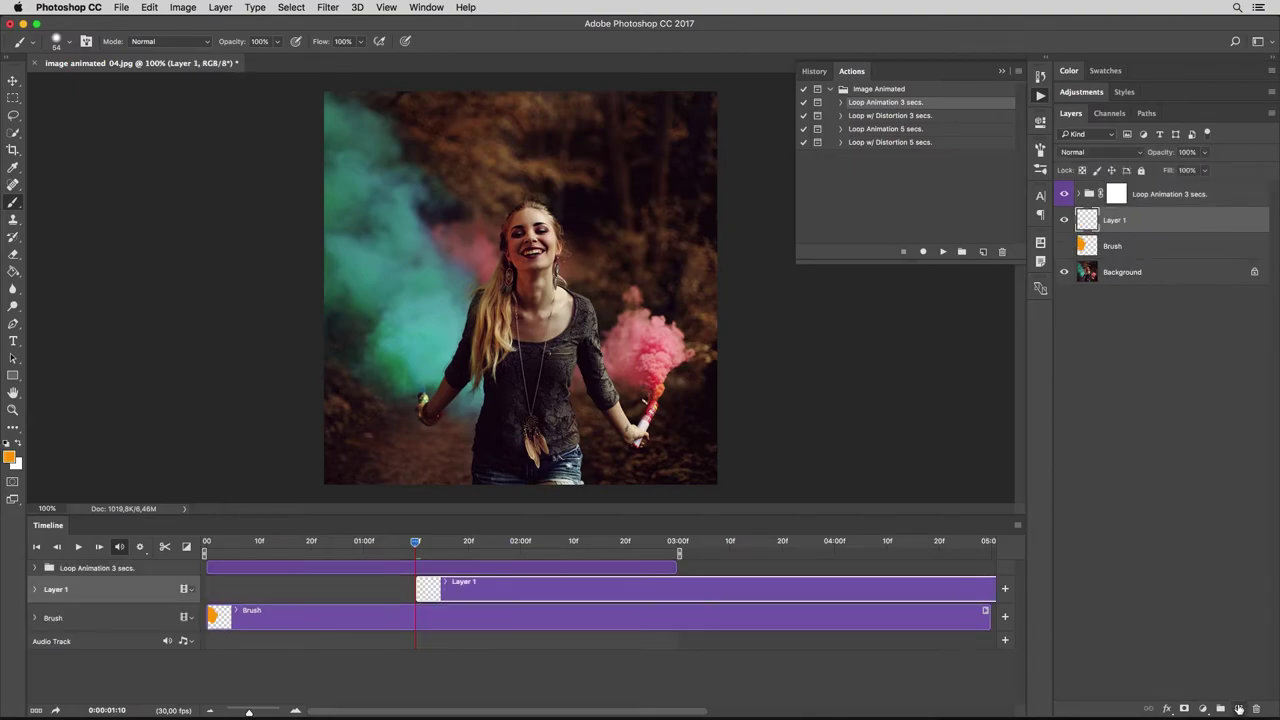
left_click(1130, 248)
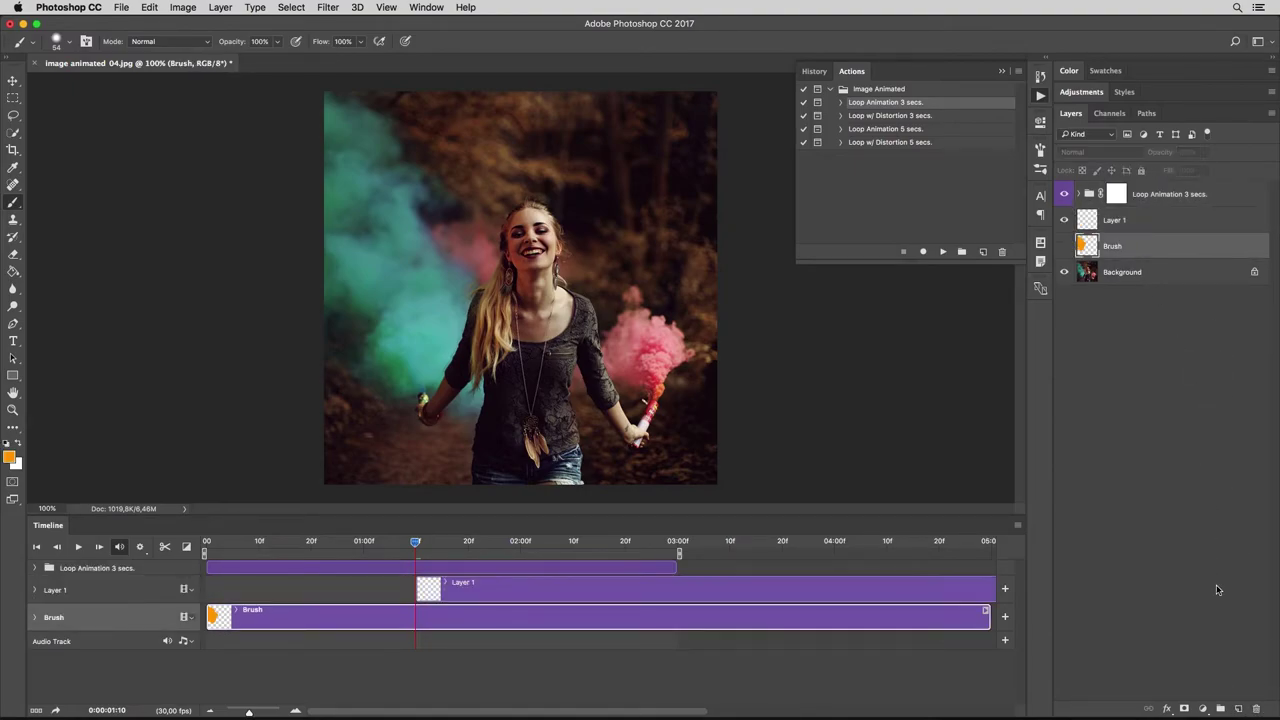
left_click(1257, 708)
left_click(751, 251)
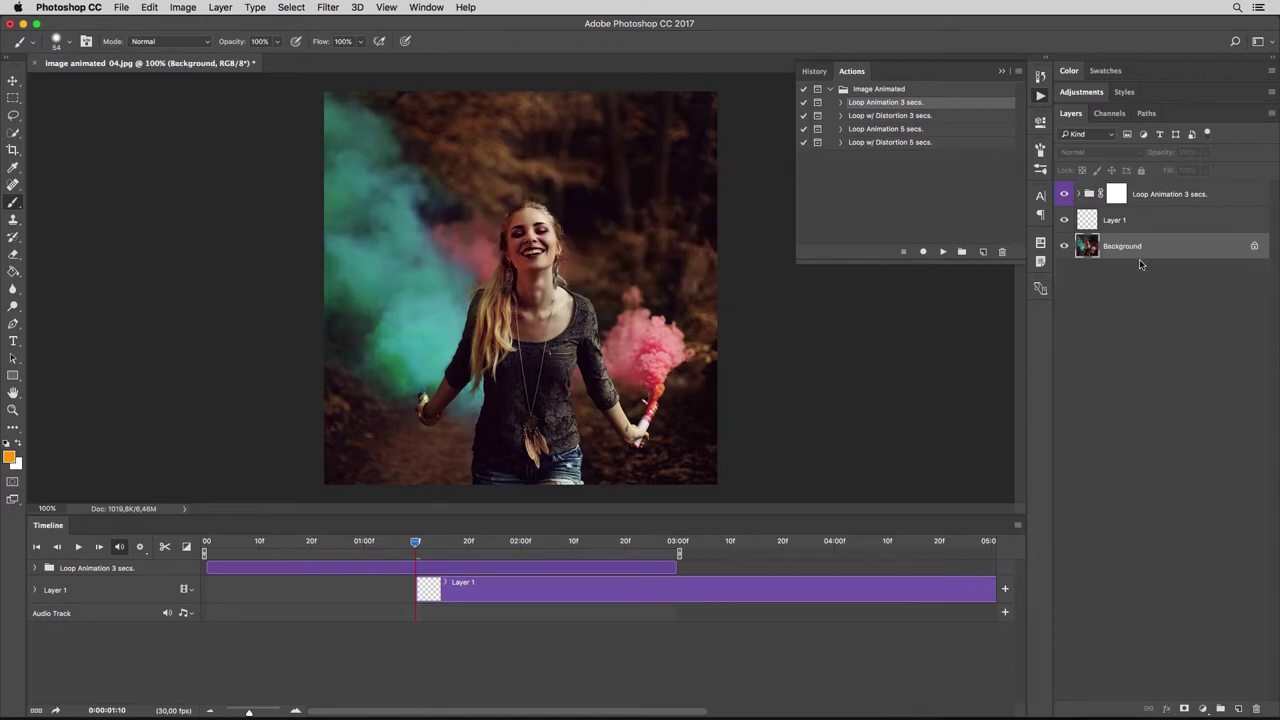
left_click(1118, 224)
type("Brush")
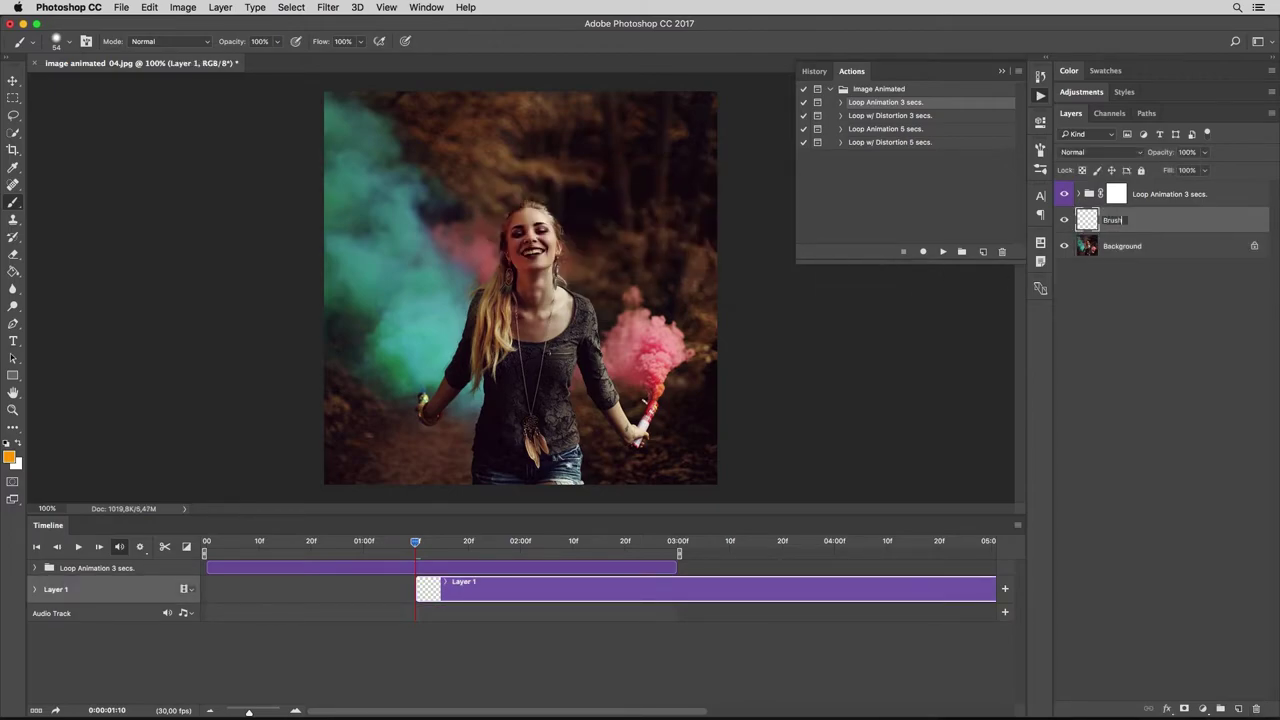
key("Return")
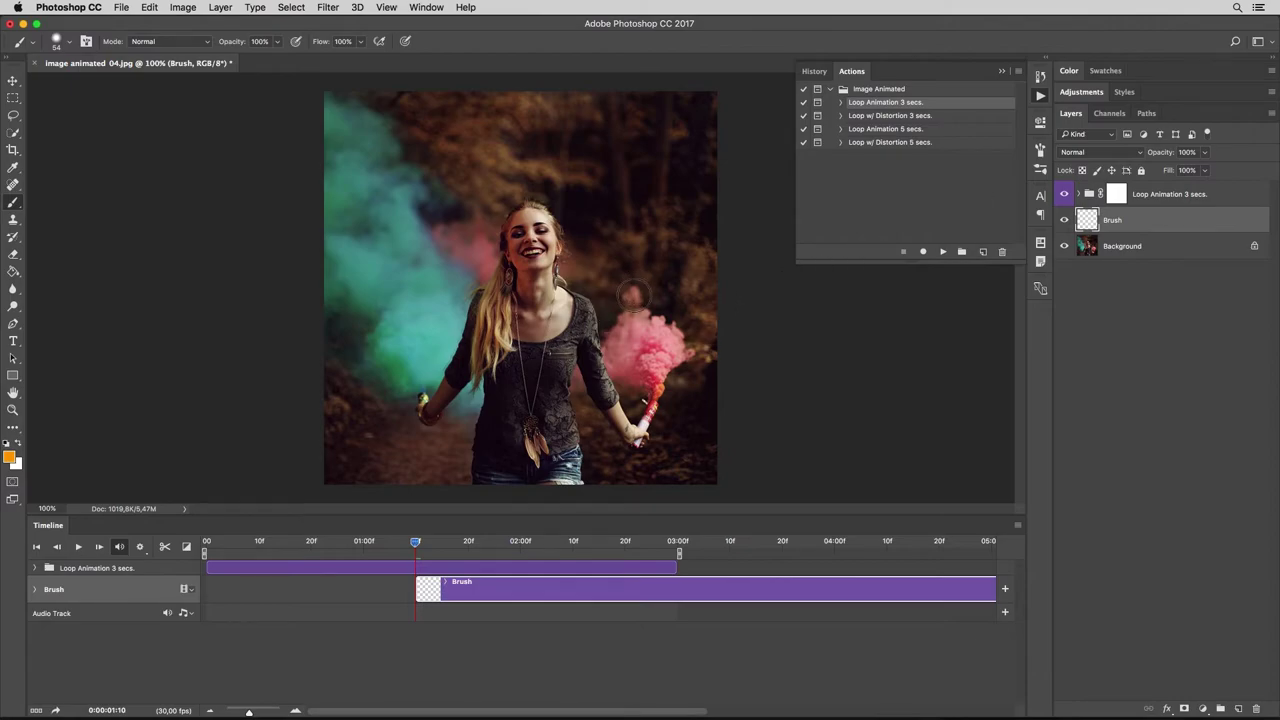
mouse_move(634, 290)
left_mouse_down()
mouse_move(622, 343)
mouse_move(669, 344)
mouse_move(648, 351)
mouse_move(651, 336)
left_mouse_up()
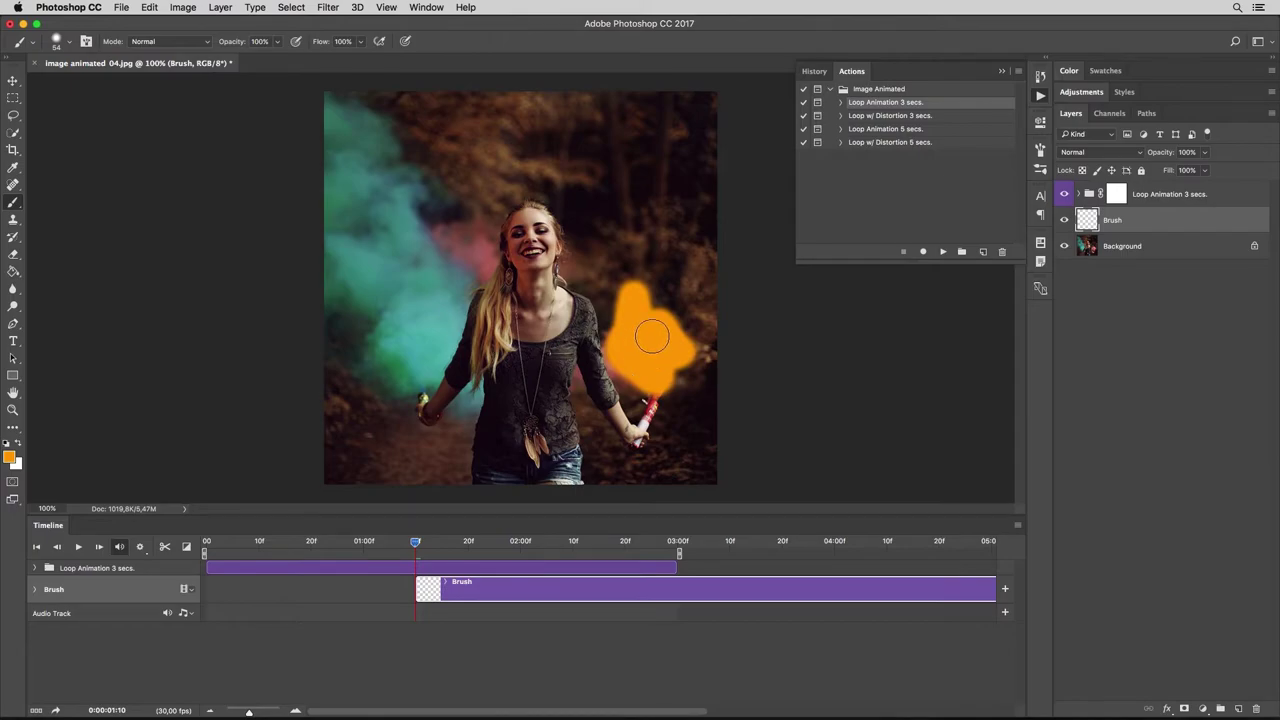
Run Loop Animation 3 secs. again, enlarging and tilting the copy over the pink smoke.
left_click(944, 253)
left_click(737, 247)
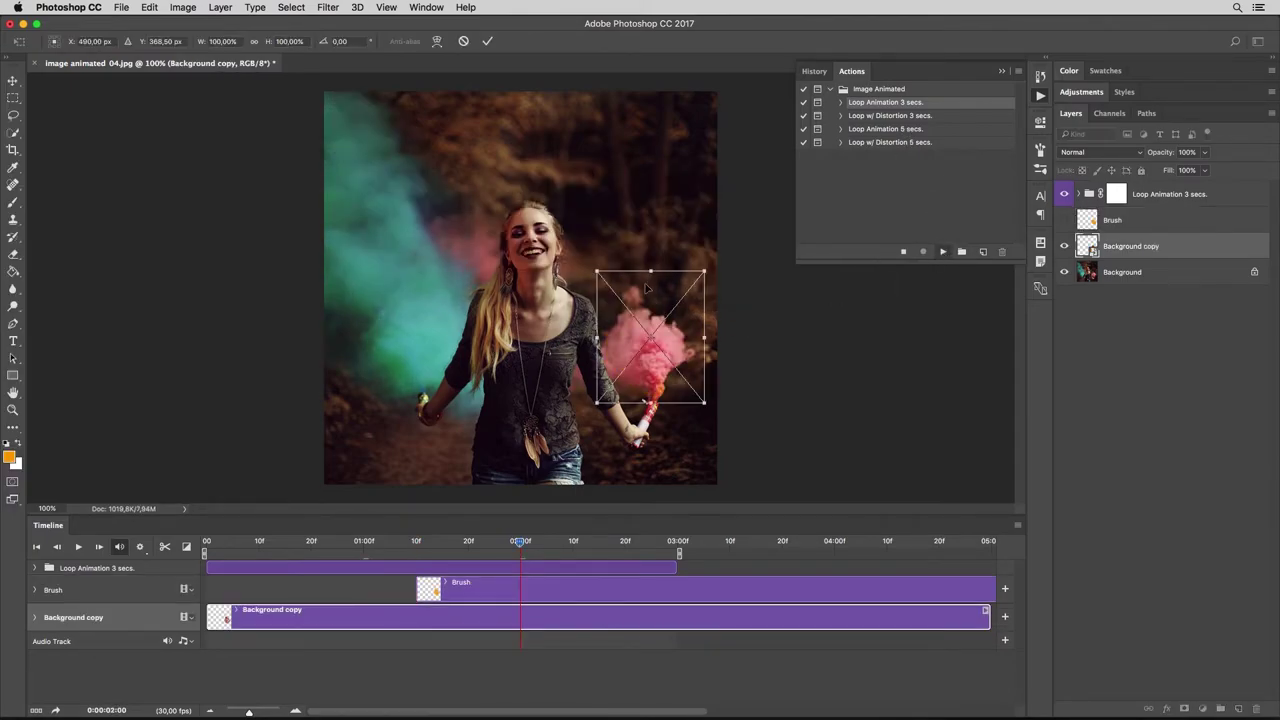
left_click_drag(598, 272, 577, 249)
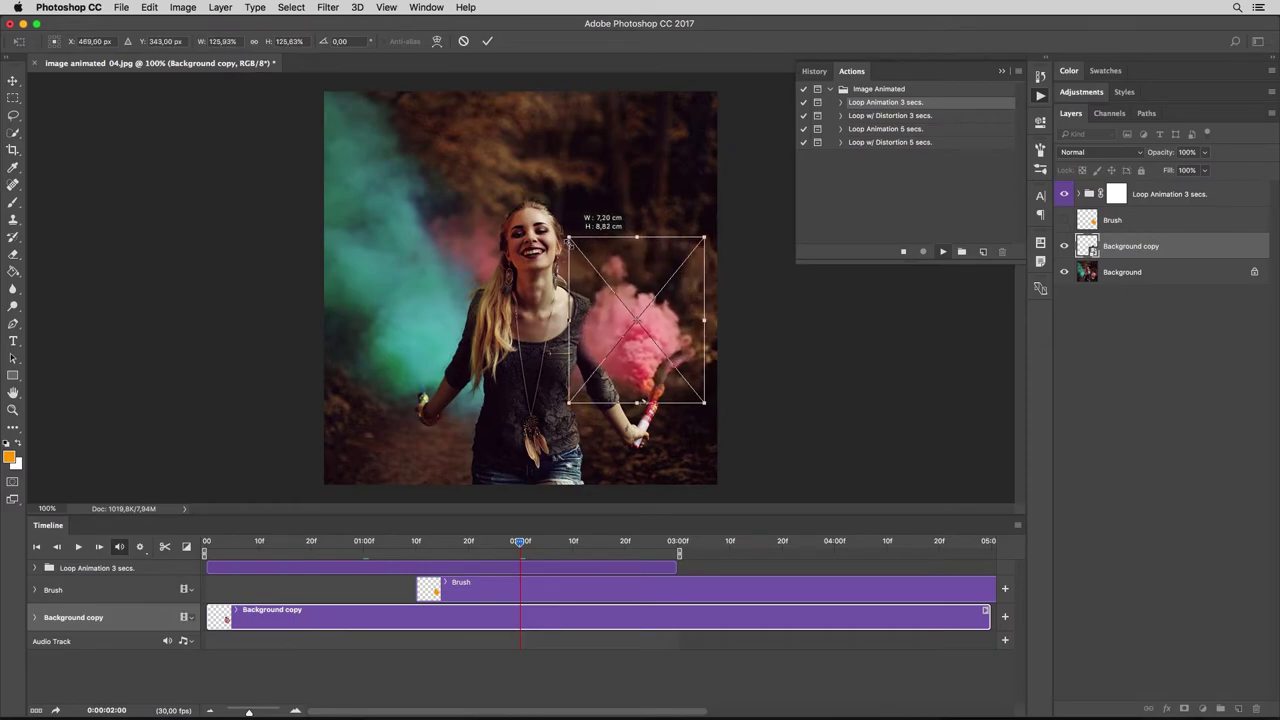
left_click_drag(766, 420, 800, 398)
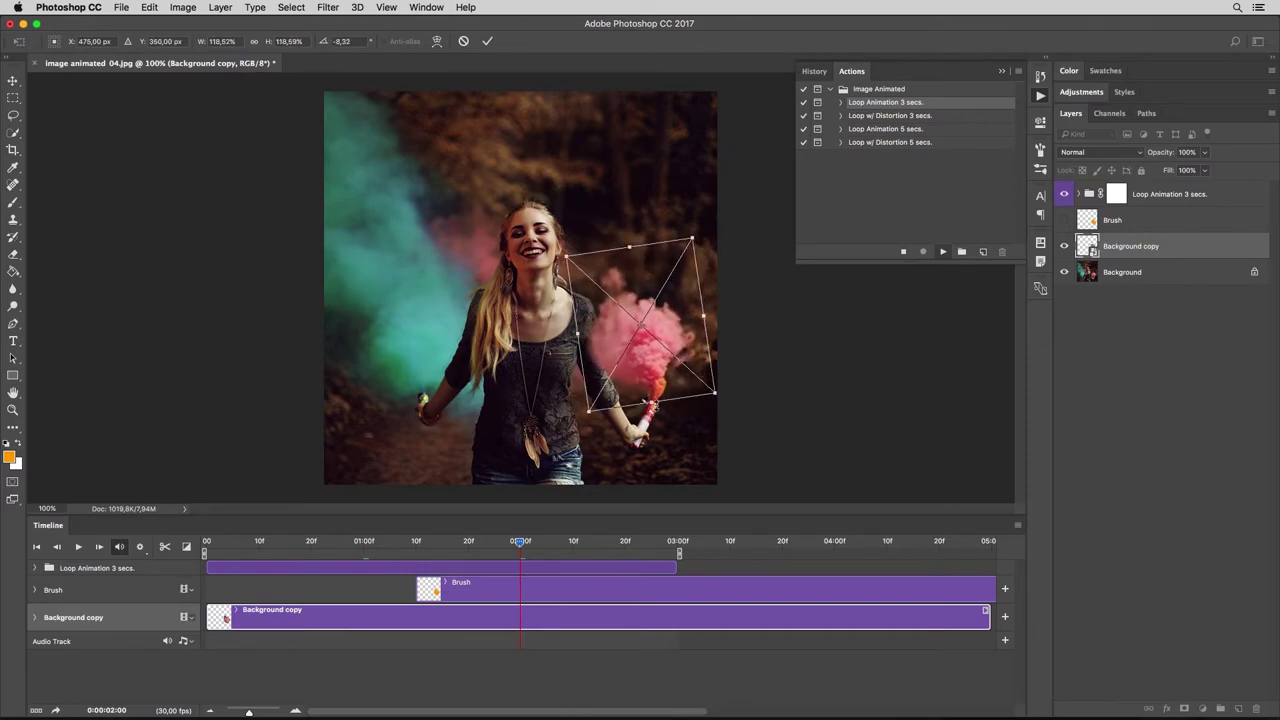
left_click_drag(654, 403, 650, 407)
Refine the copy's top, right and bottom edges and apply the transform.
right_click(680, 307)
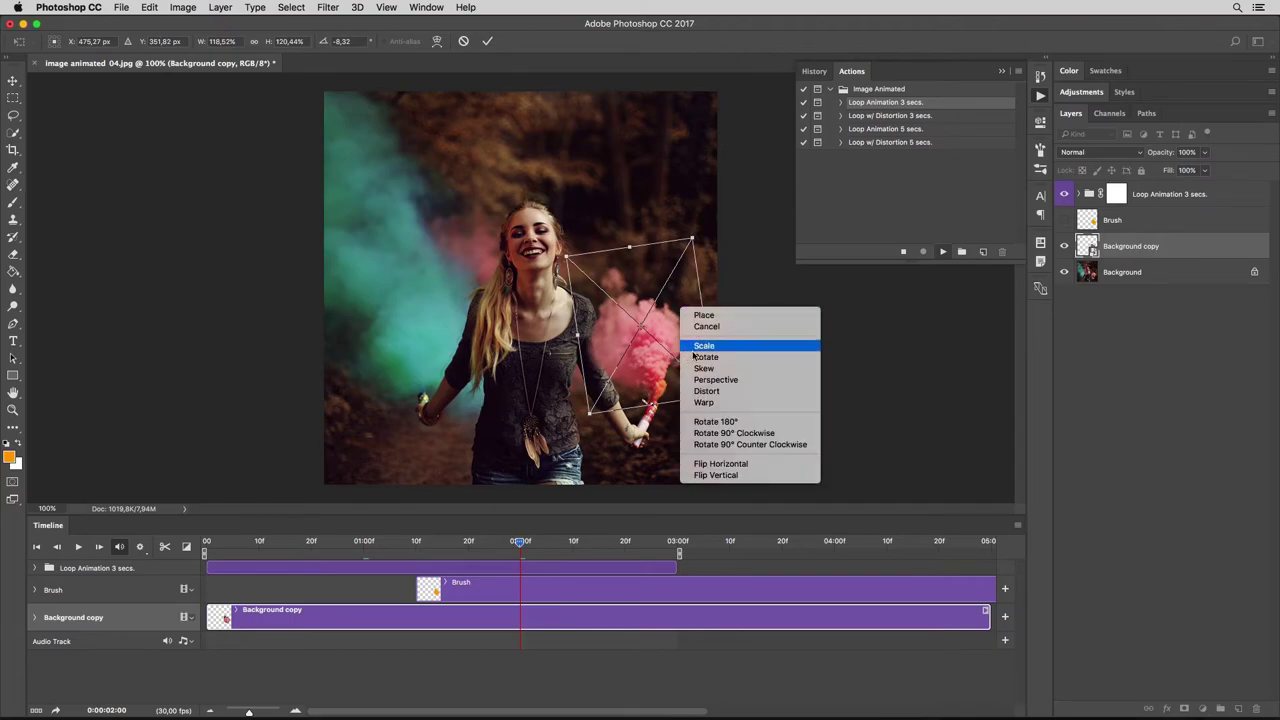
key("Escape")
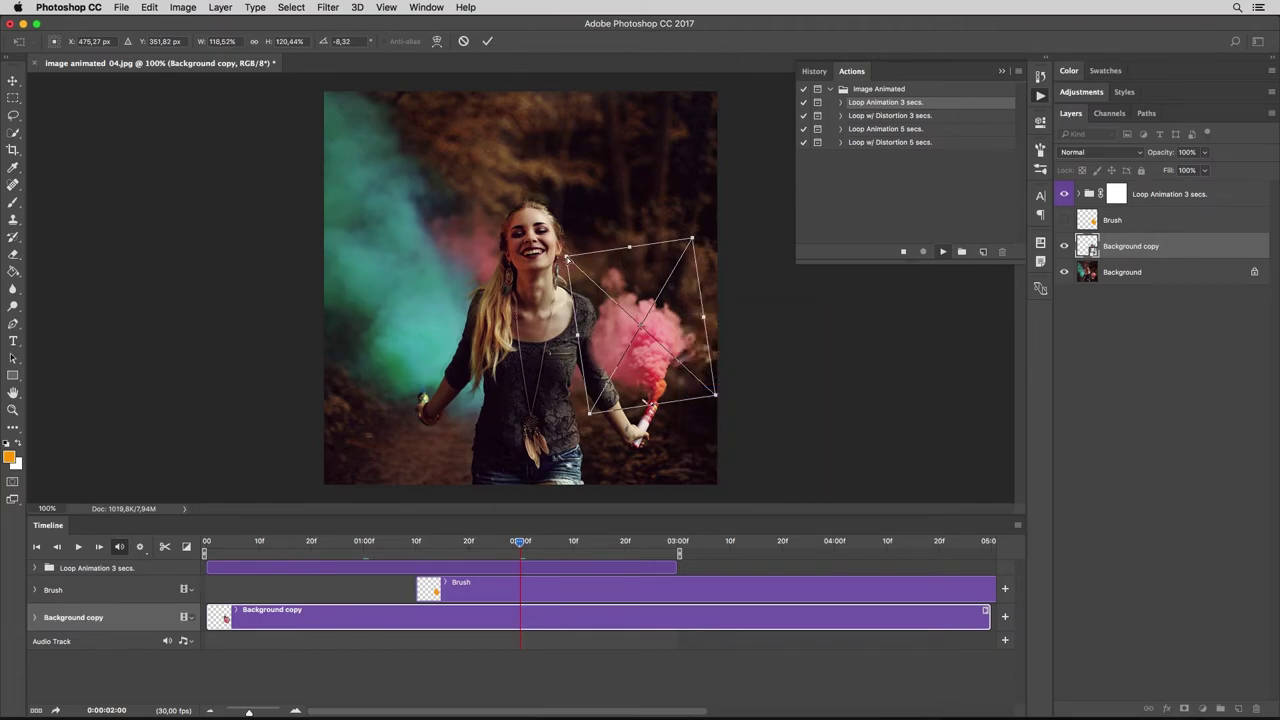
left_click_drag(626, 253, 613, 246)
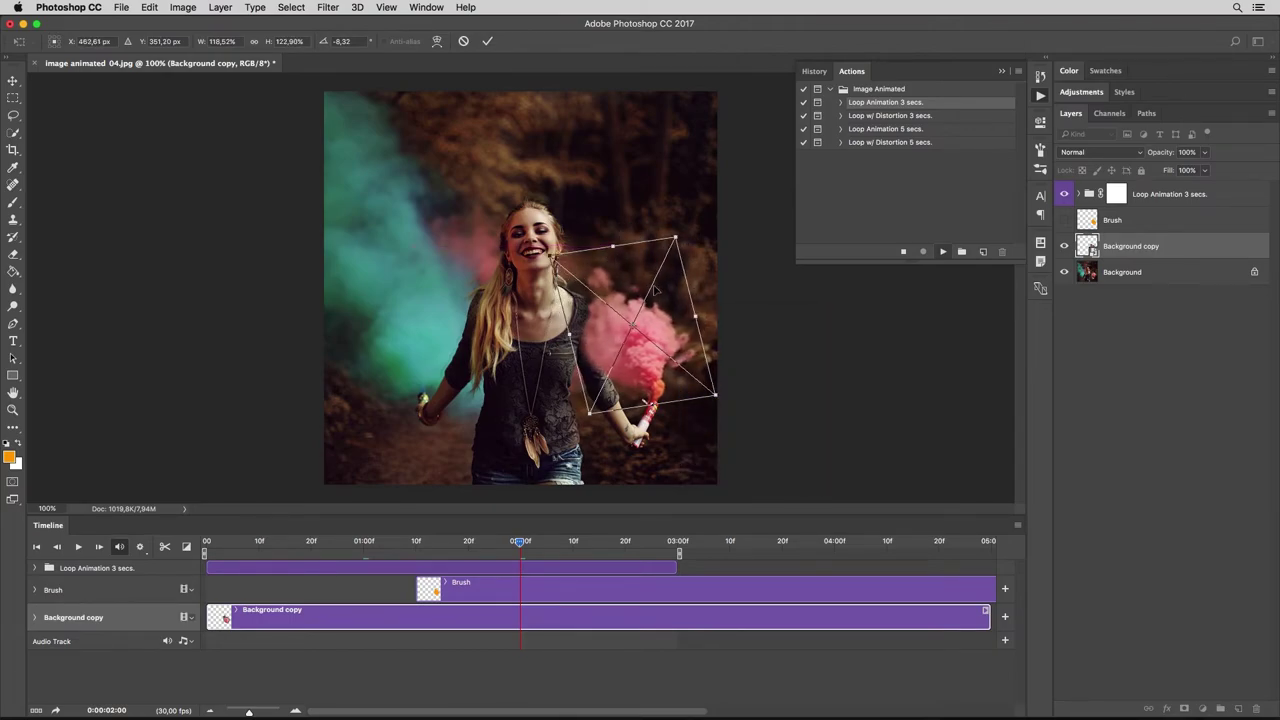
left_click_drag(697, 320, 710, 320)
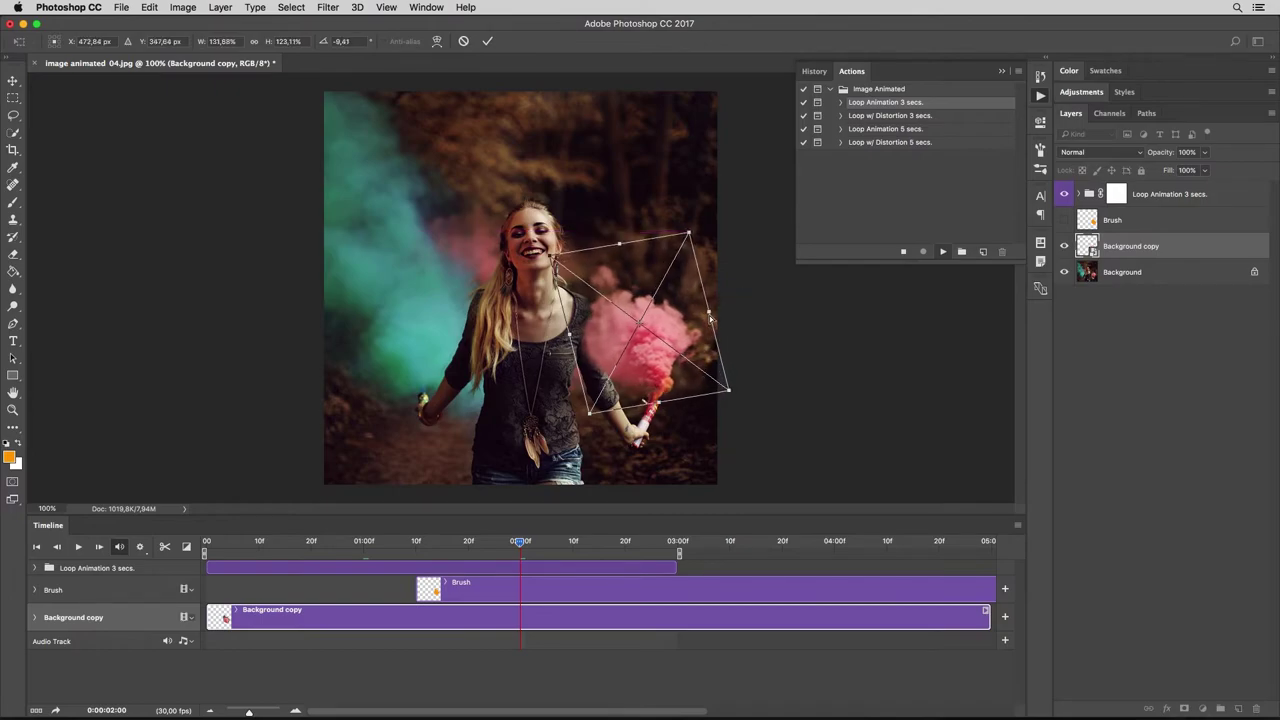
left_click_drag(669, 384, 662, 384)
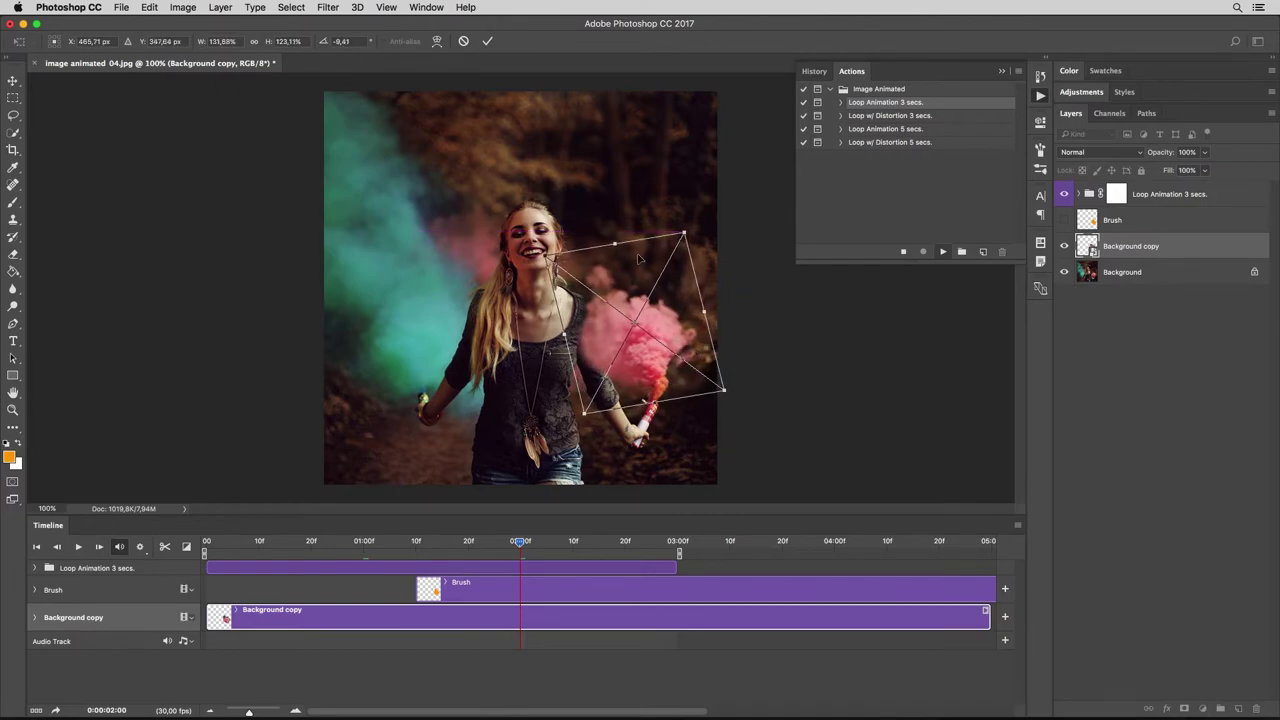
left_click_drag(617, 248, 616, 242)
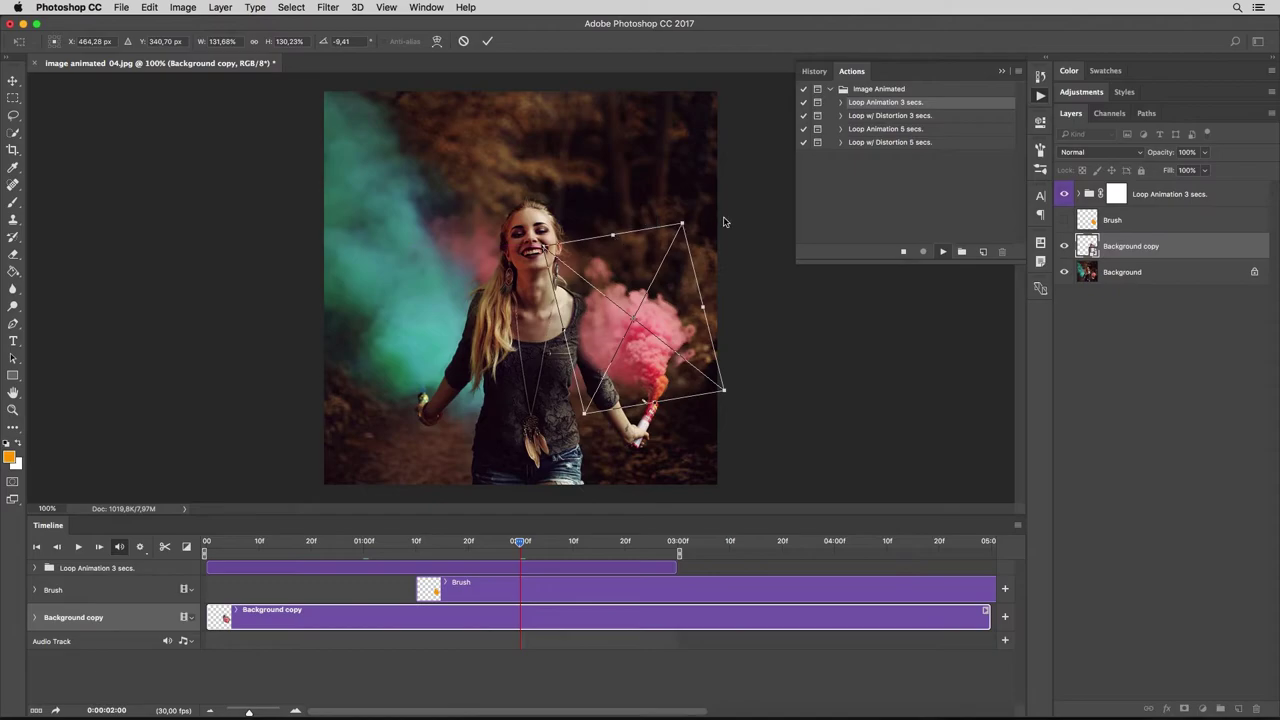
left_click(487, 41)
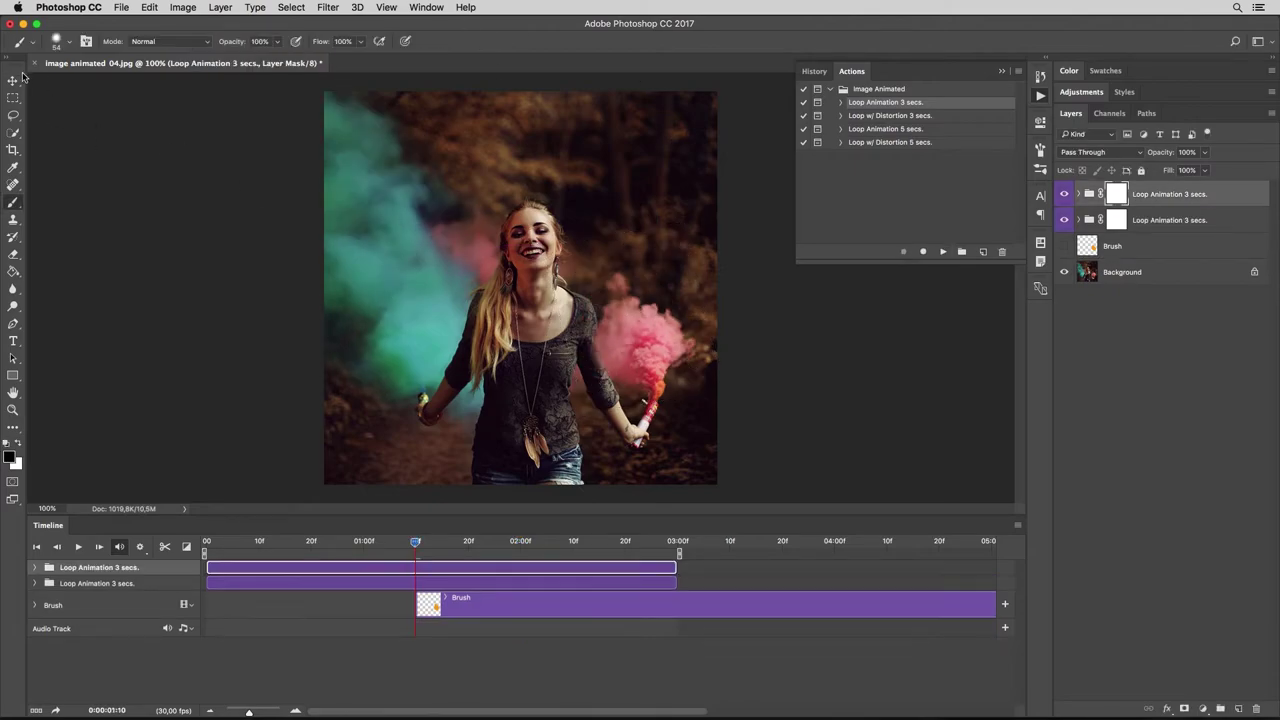
Hide the actions list and play the smoke animation preview.
left_click(1040, 96)
key("space")
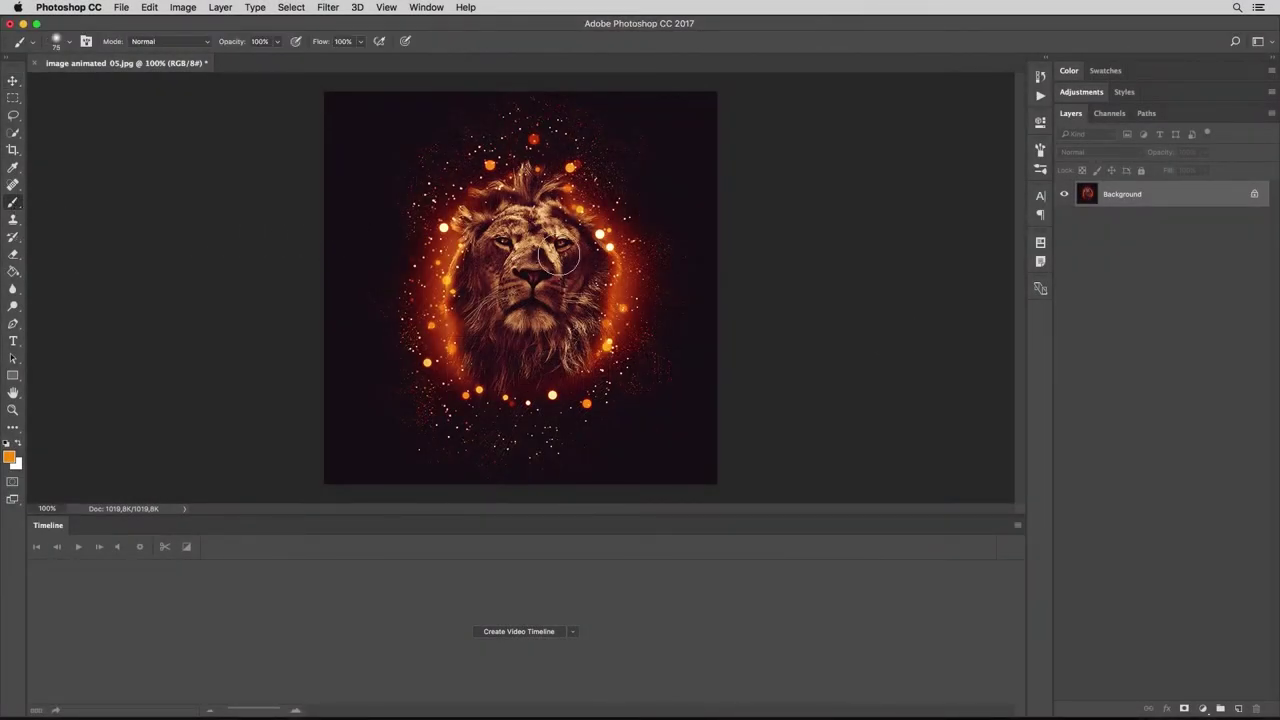
Paint orange around the lion's head on a new layer named Brush and create a video timeline.
left_click(1238, 709)
mouse_move(664, 291)
left_mouse_down()
mouse_move(497, 153)
mouse_move(604, 369)
mouse_move(628, 183)
mouse_move(571, 120)
mouse_move(514, 114)
mouse_move(557, 112)
mouse_move(465, 115)
mouse_move(450, 150)
mouse_move(405, 160)
mouse_move(438, 158)
mouse_move(491, 126)
mouse_move(376, 312)
mouse_move(404, 366)
mouse_move(390, 410)
mouse_move(430, 440)
mouse_move(428, 414)
mouse_move(428, 438)
mouse_move(457, 423)
mouse_move(514, 451)
mouse_move(620, 425)
mouse_move(658, 380)
mouse_move(668, 330)
mouse_move(645, 289)
mouse_move(574, 417)
mouse_move(513, 437)
left_mouse_up()
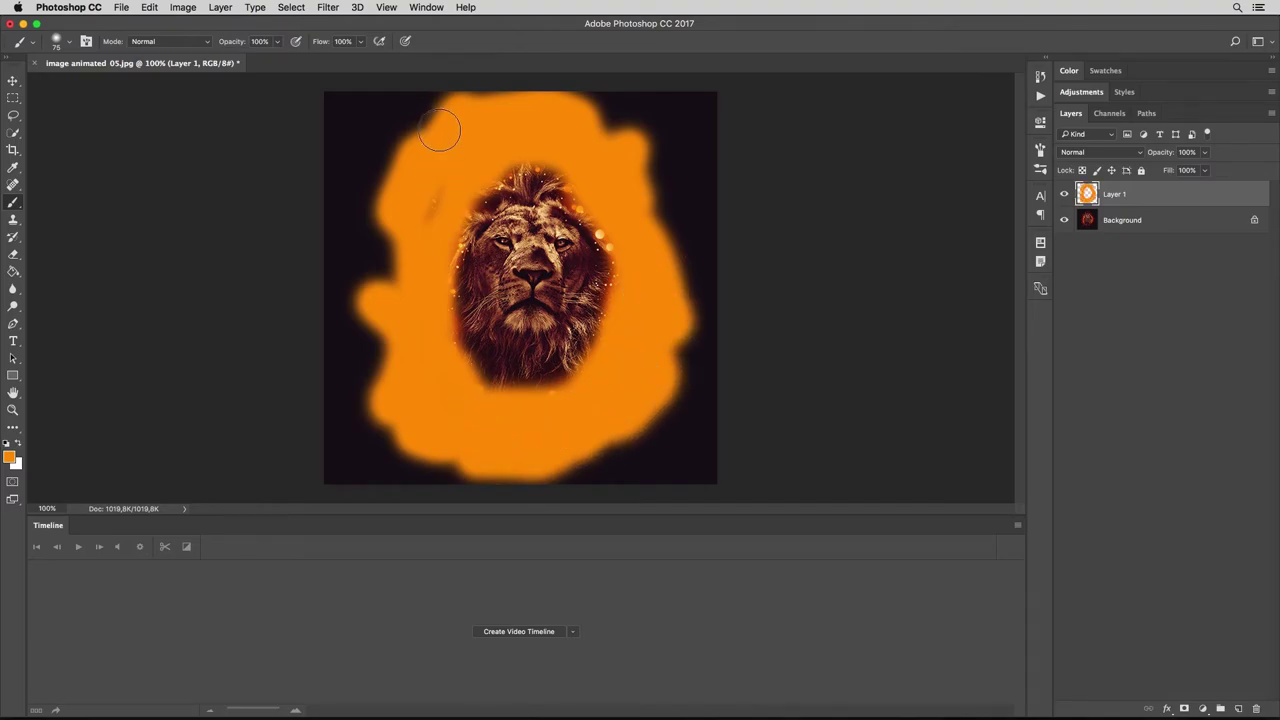
left_click_drag(449, 130, 430, 218)
type("Brush")
key("Return")
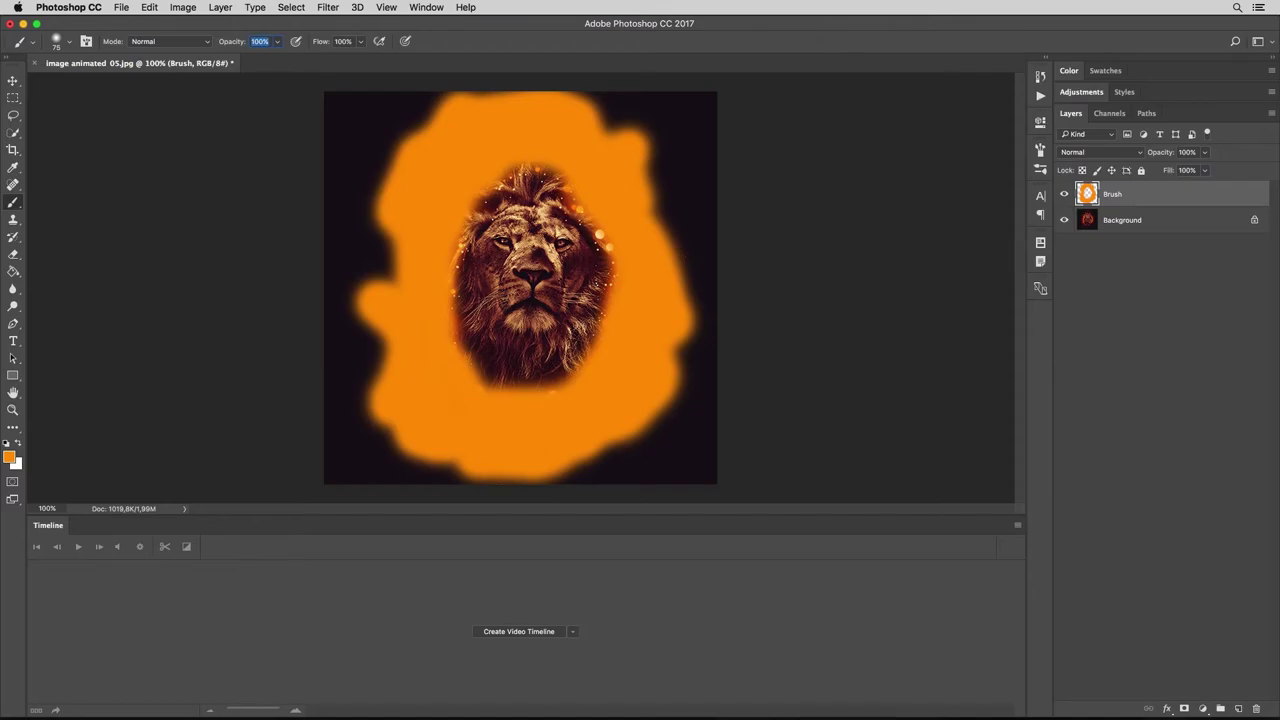
left_click(523, 630)
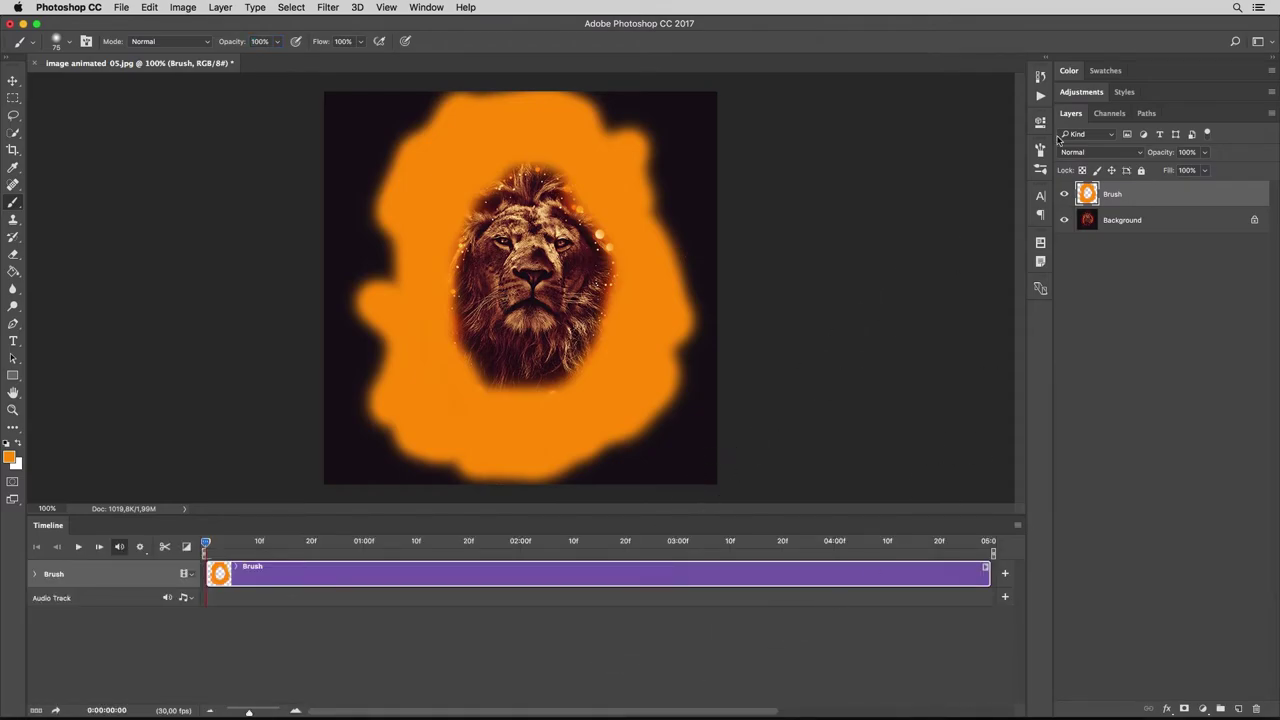
Run the Loop Animation 3 secs. action and rotate the lion copy about −86°.
left_click(1042, 95)
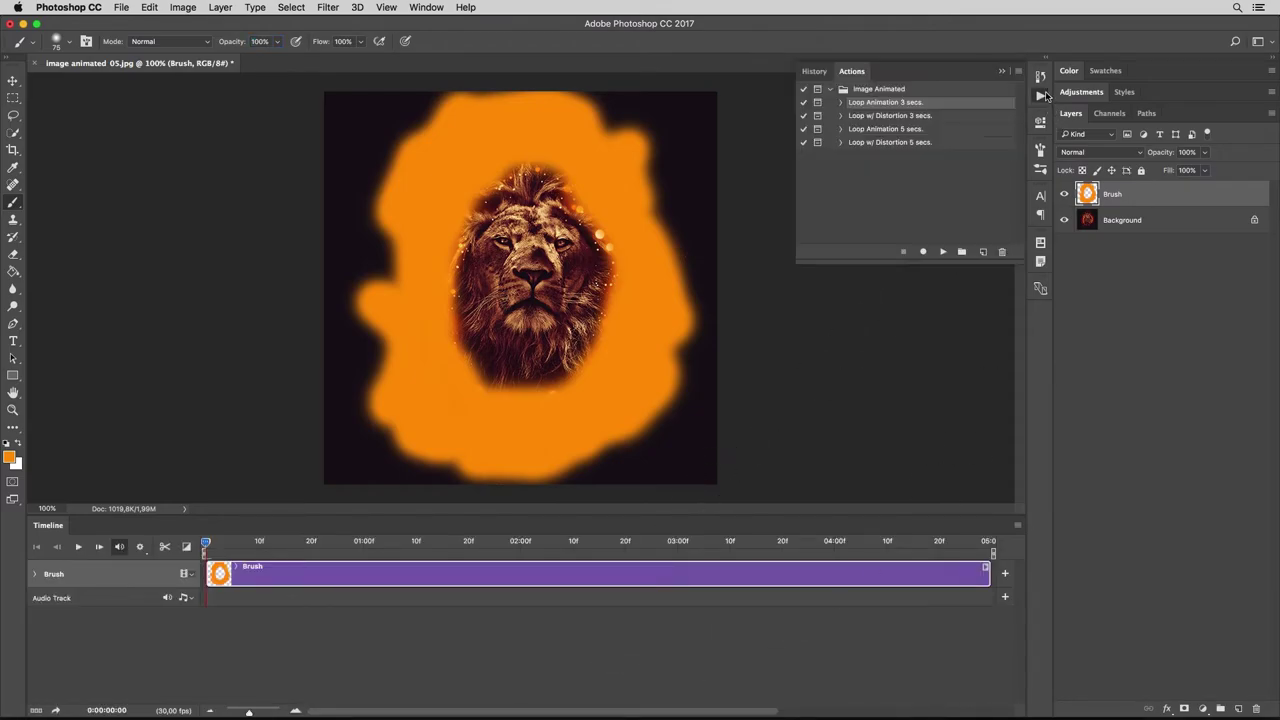
left_click(943, 252)
left_click(760, 253)
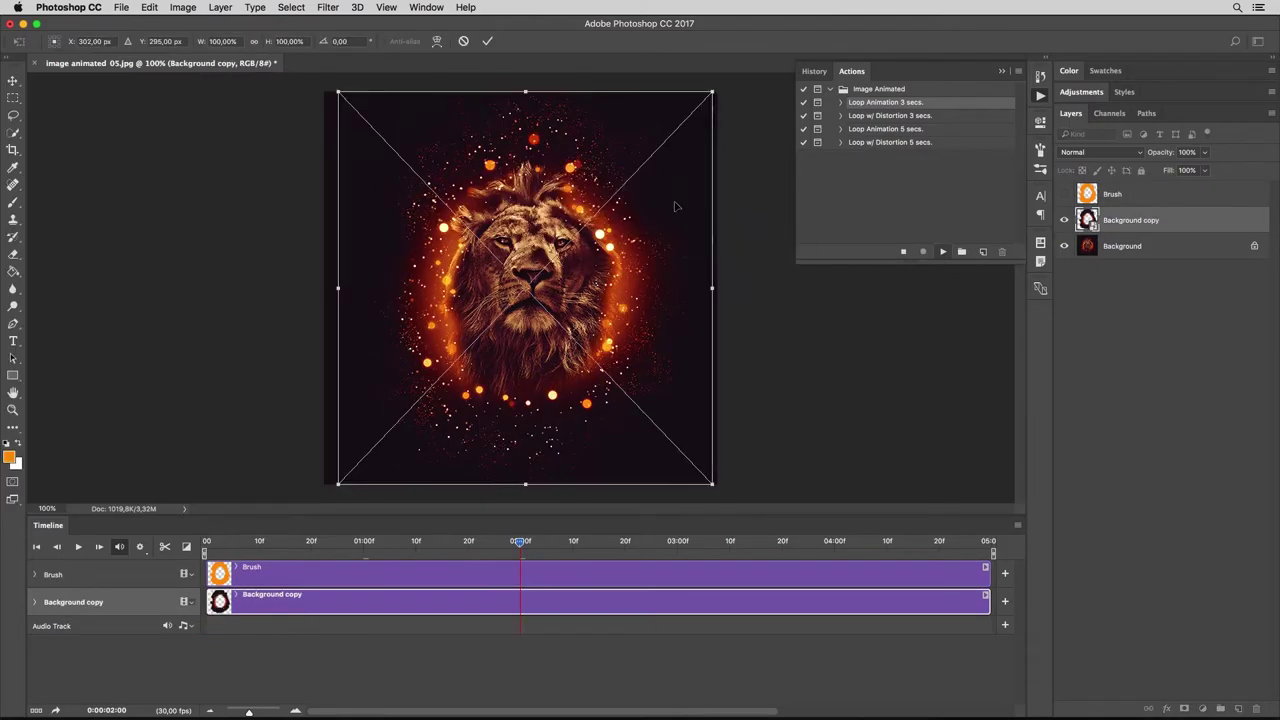
left_click_drag(766, 276, 540, 96)
Distort the lion copy, pulling its left edge down and right edge up.
right_click(441, 231)
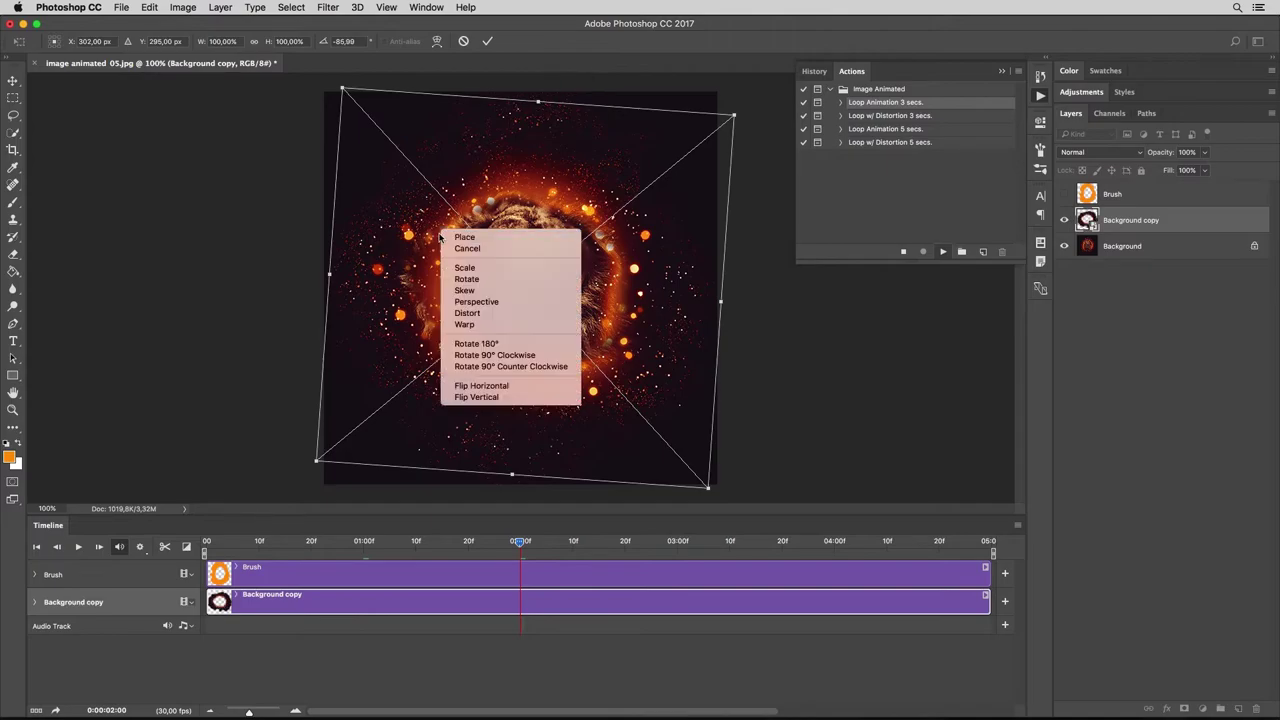
left_click(467, 313)
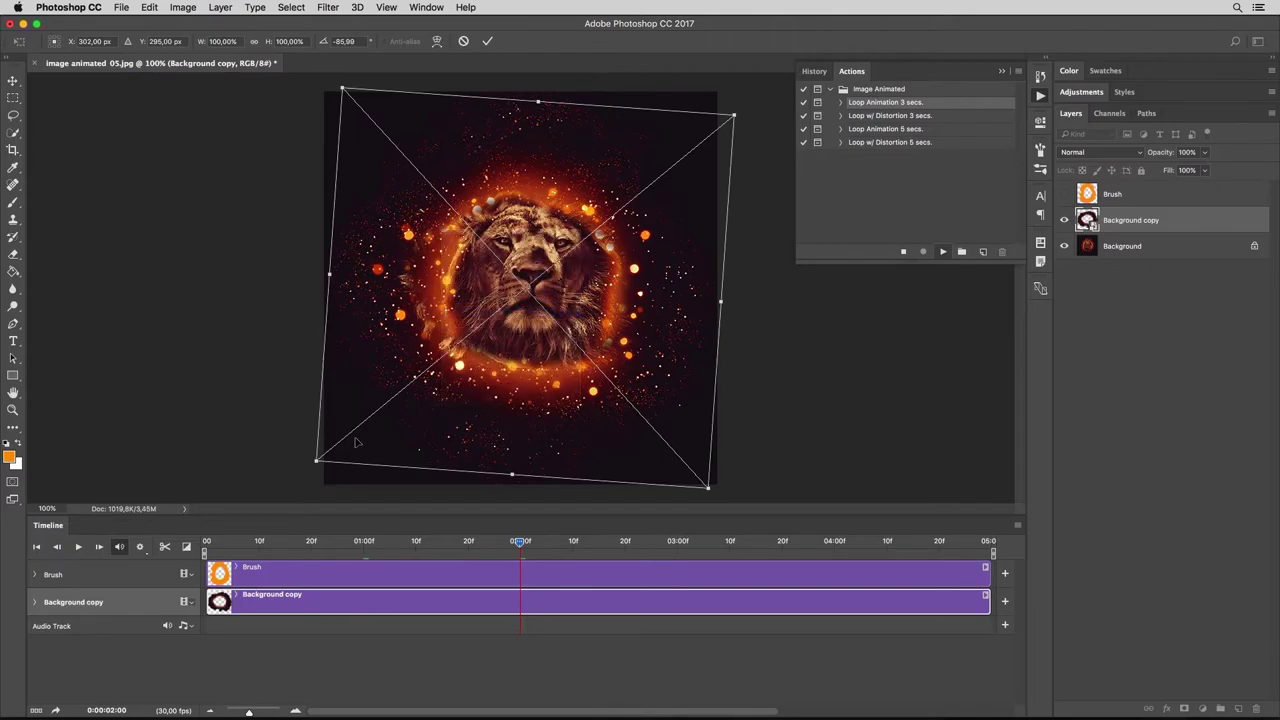
left_click_drag(329, 276, 324, 304)
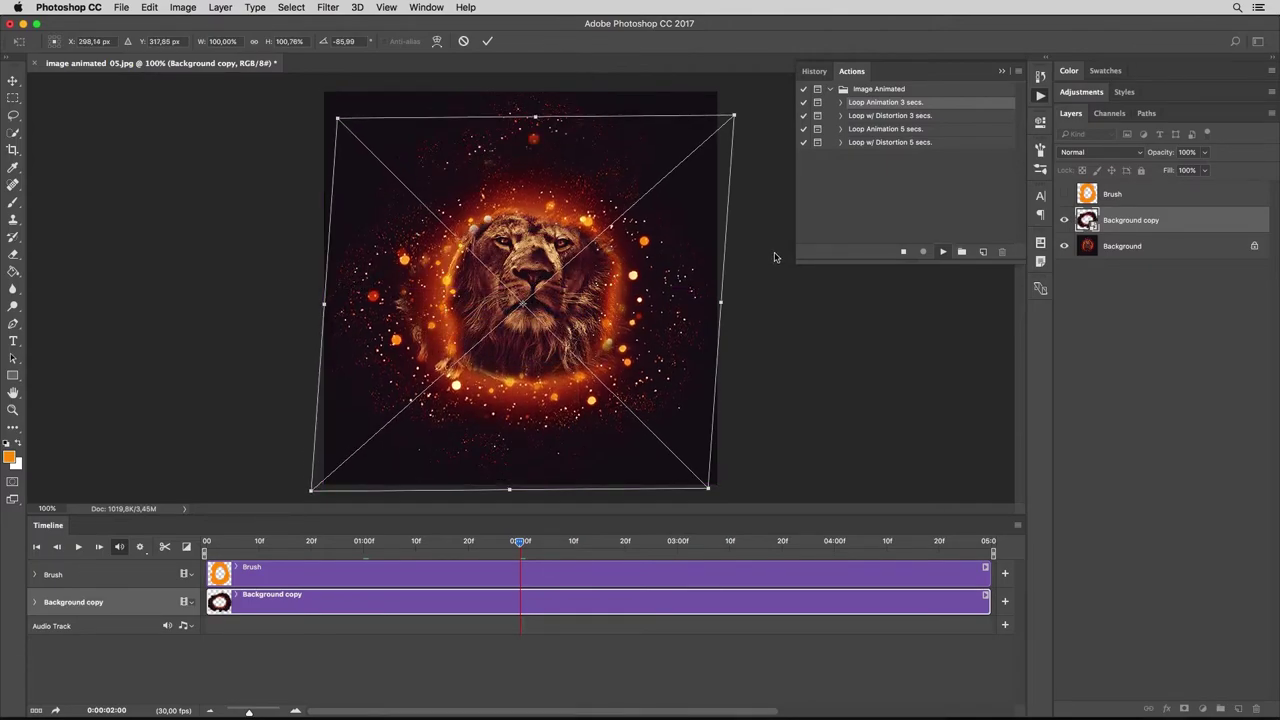
left_click_drag(725, 309, 733, 281)
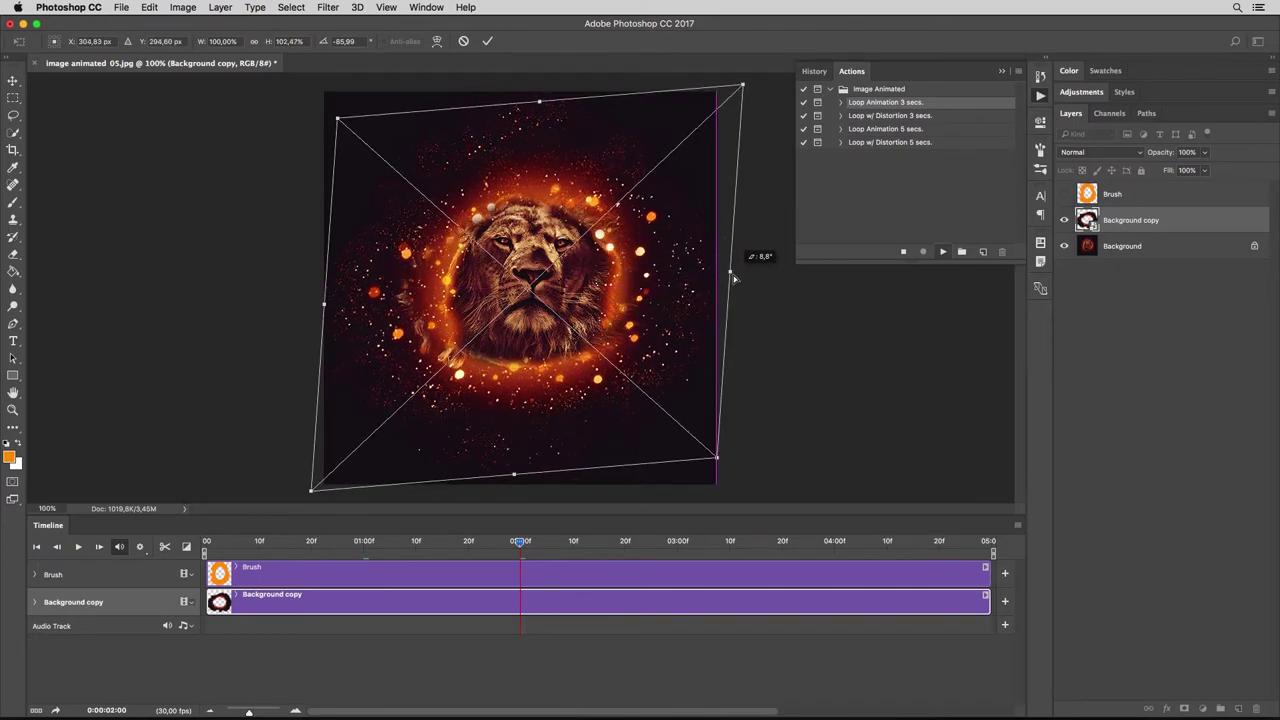
Commit the lion distortion, then show and select the Brush paint layer.
left_click(488, 41)
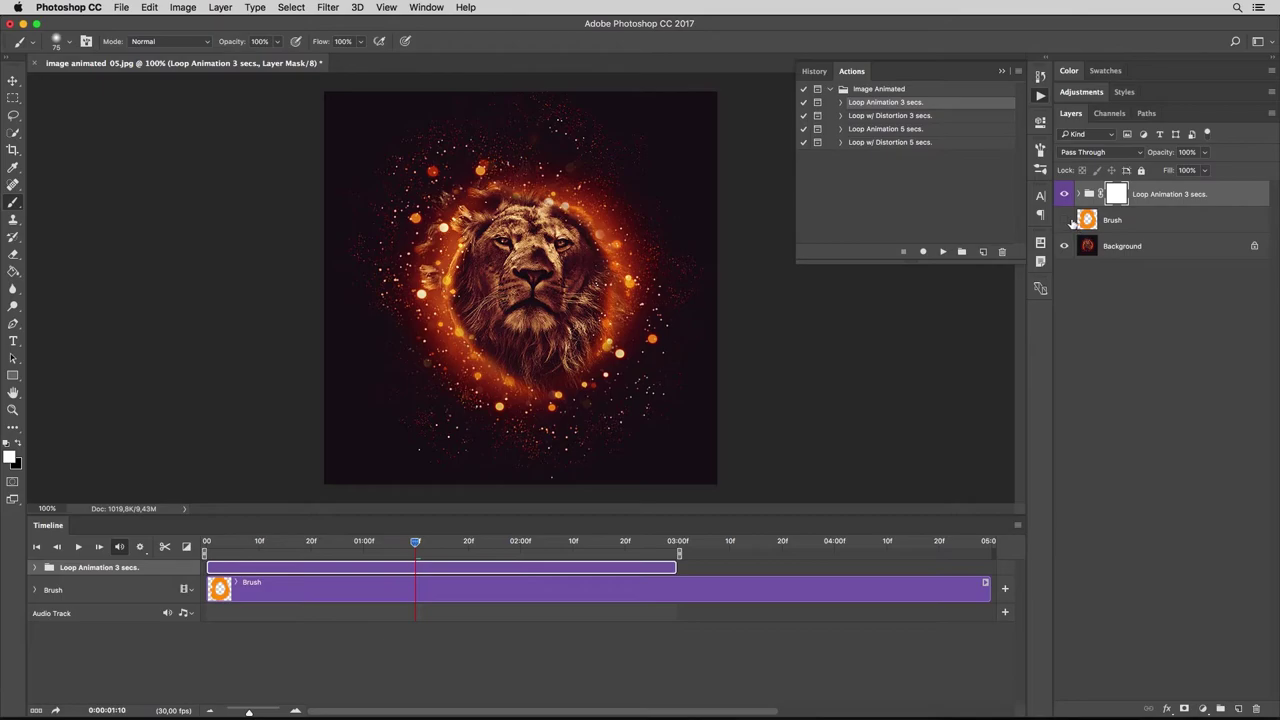
left_click(1065, 220)
left_click(1131, 222)
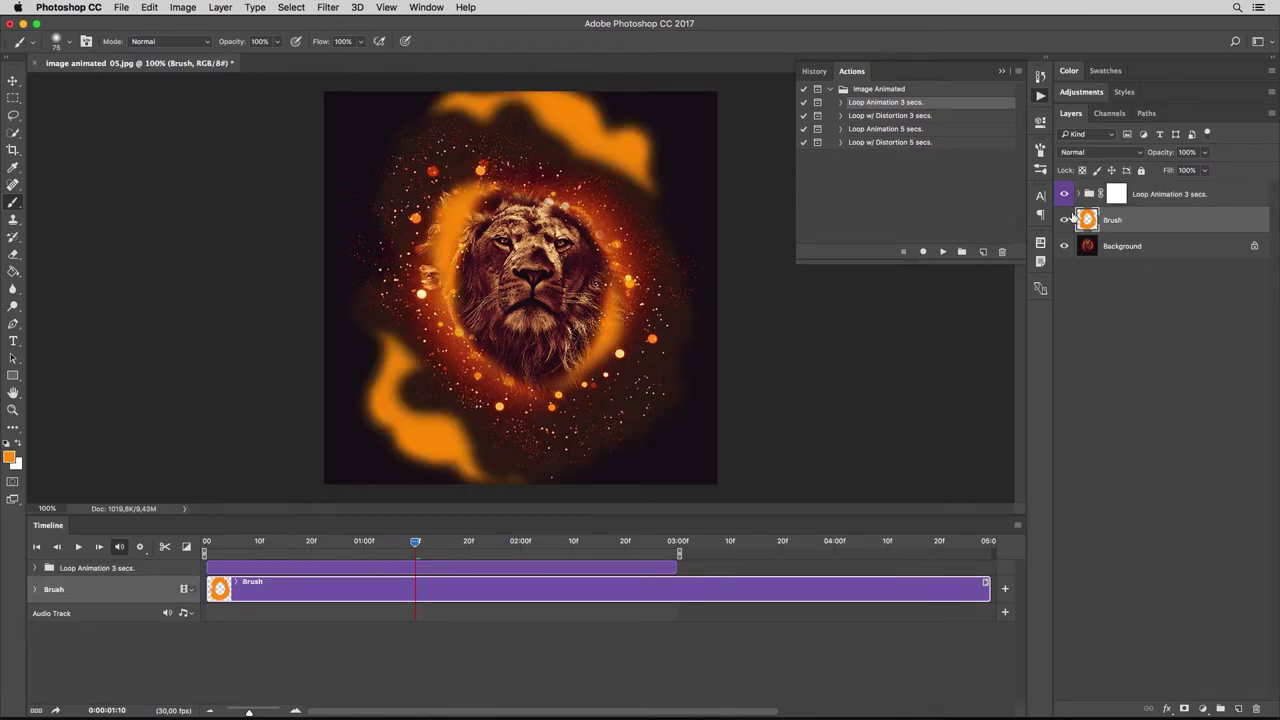
Run Loop w/ Distortion 3 secs., enlarging the lion copy to about 134%.
left_click(888, 117)
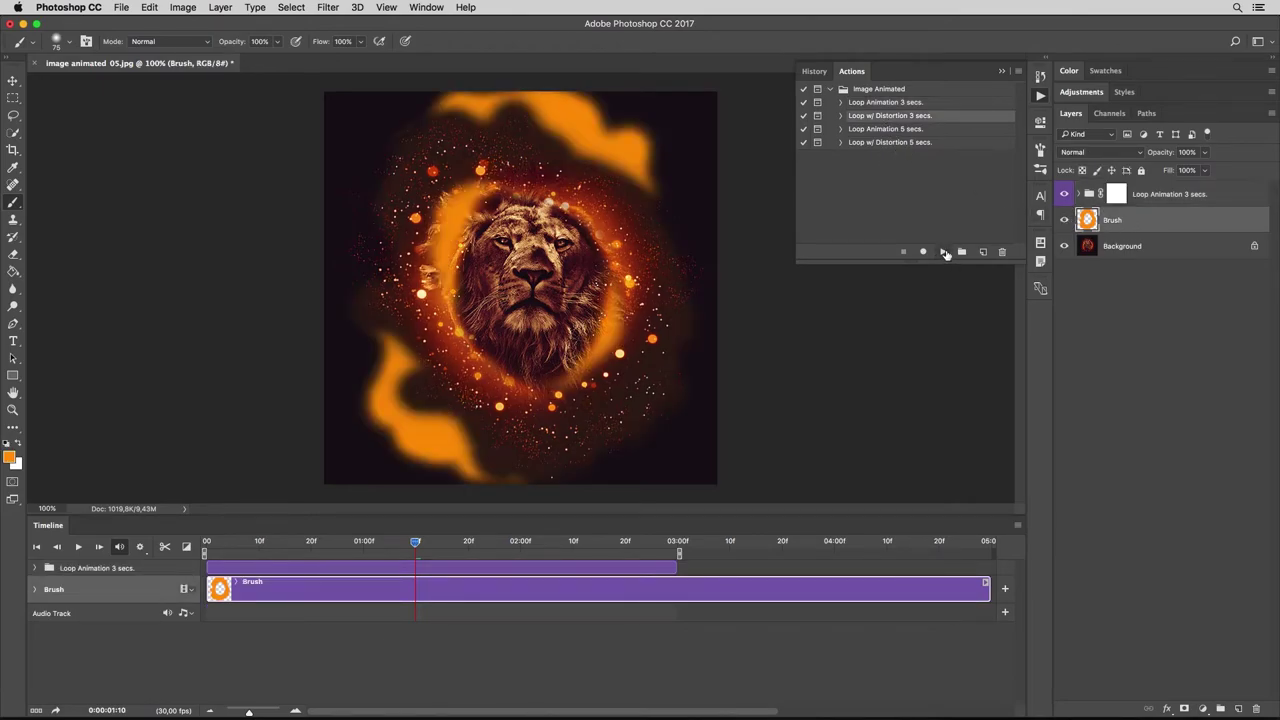
left_click(944, 252)
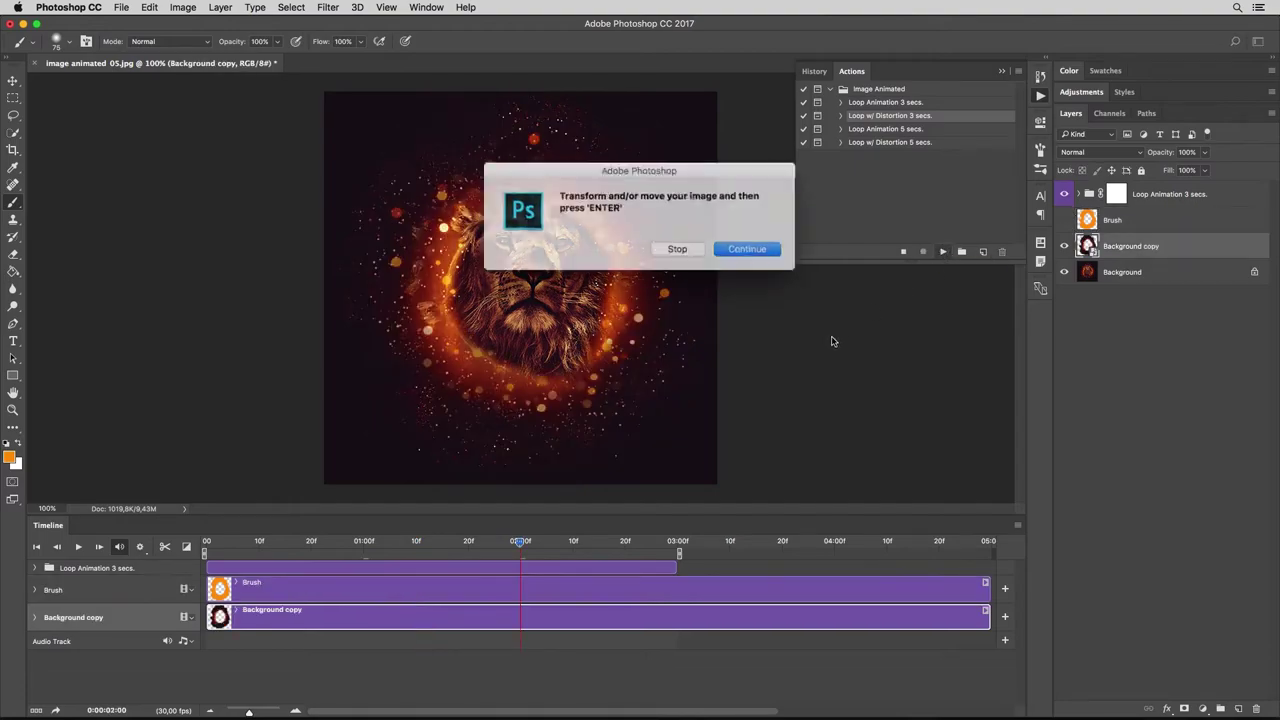
left_click(741, 248)
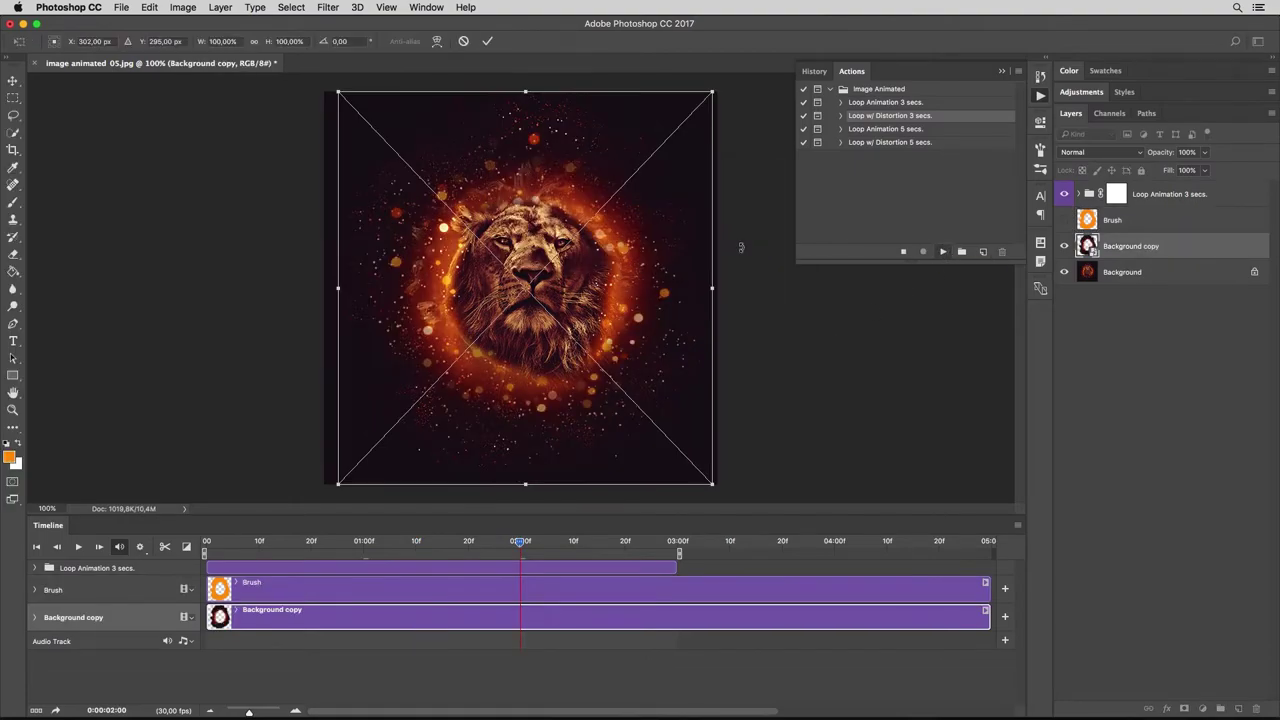
left_click_drag(711, 91, 775, 26)
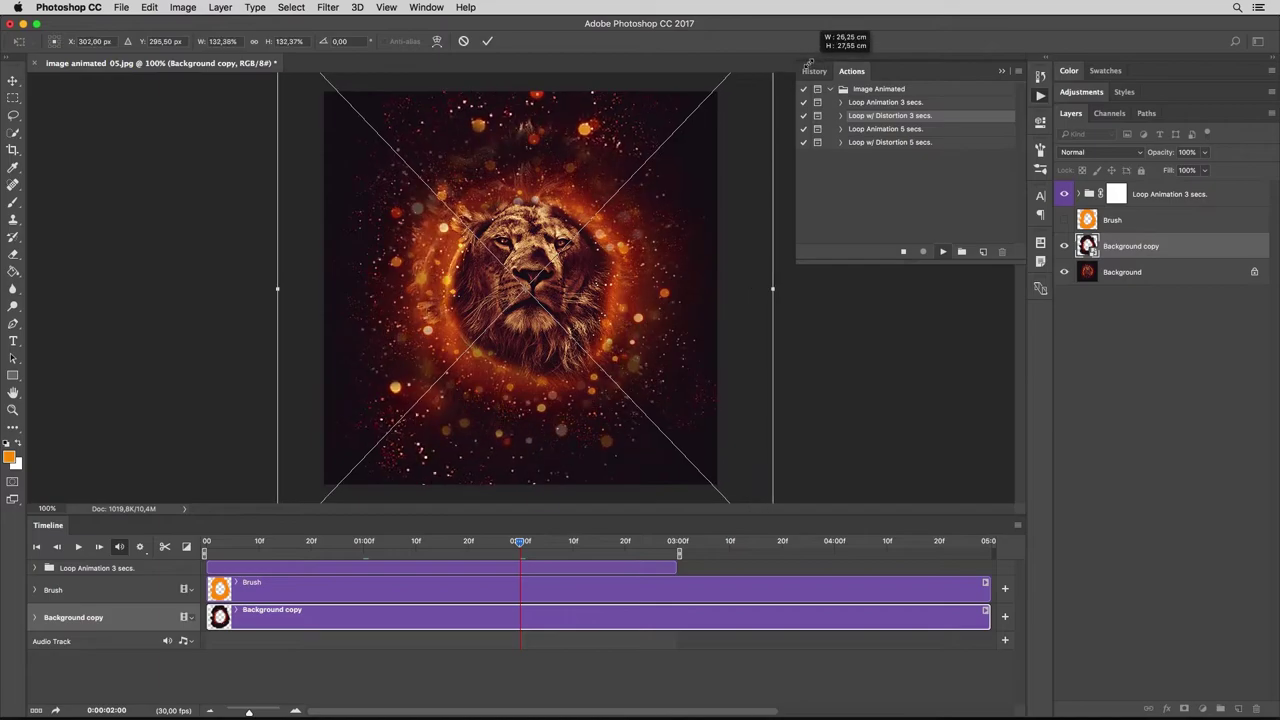
left_click(487, 41)
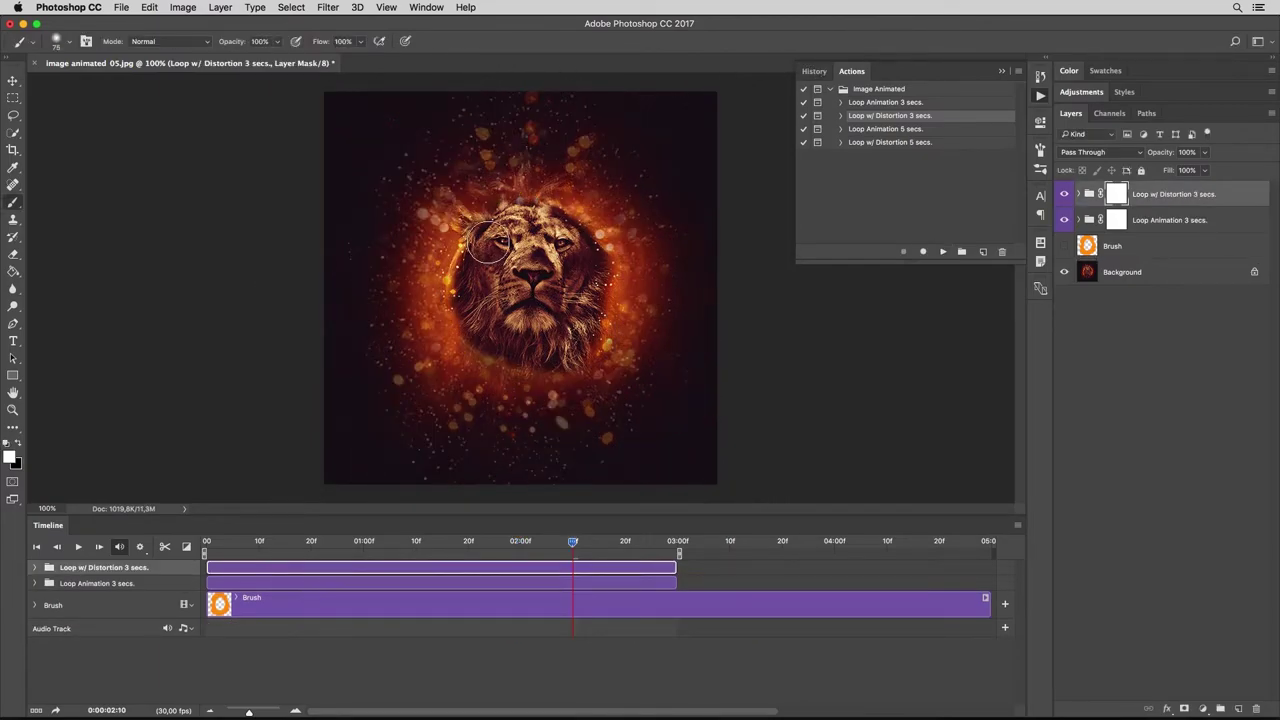
Set the Loop Animation 3 secs. group blend mode to Screen and preview playback.
left_click(1115, 155)
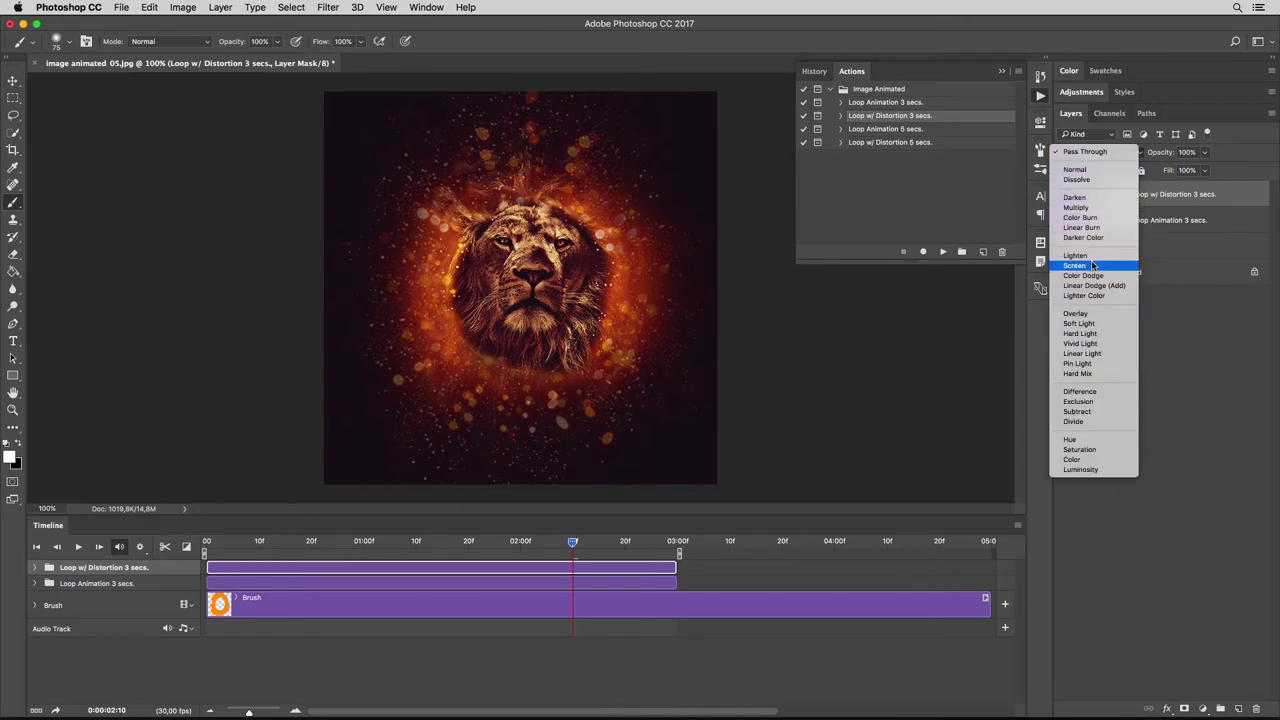
left_click(1155, 222)
left_click(1098, 152)
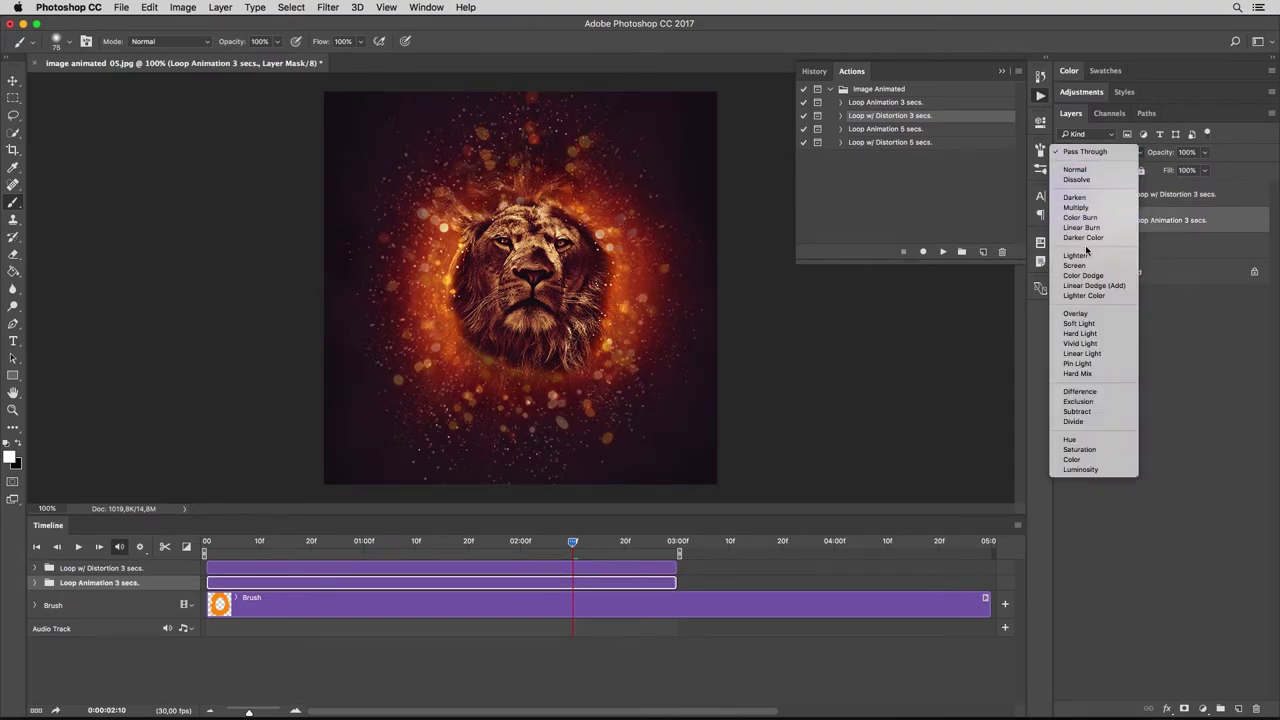
left_click(1085, 262)
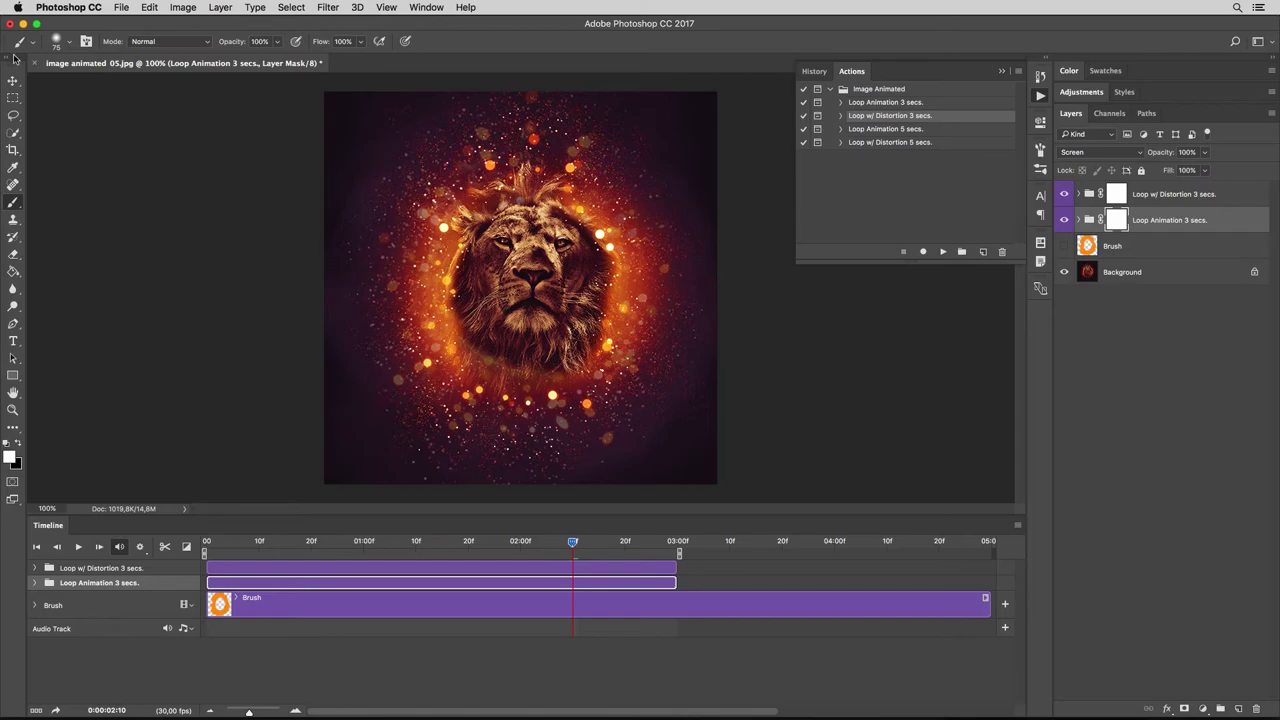
key("v")
key("space")
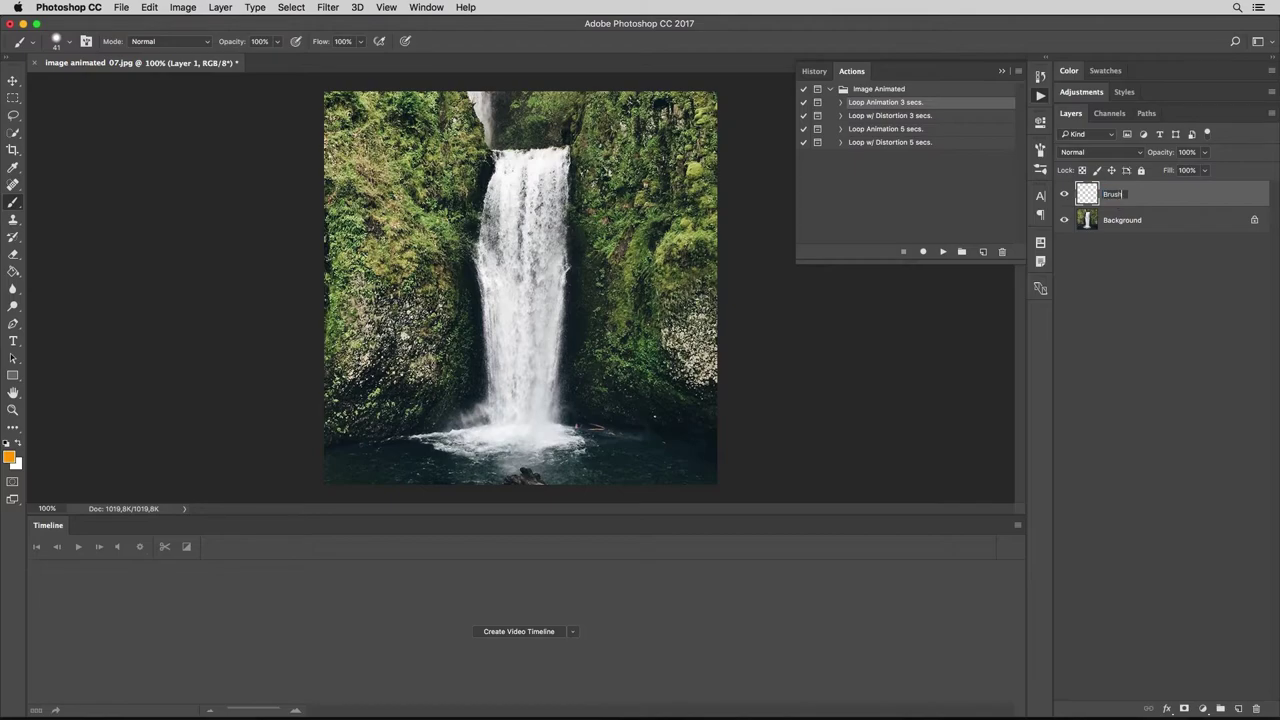
Paint orange over the falling water on the Brush layer and create a video timeline.
key("Return")
left_click_drag(511, 167, 497, 330)
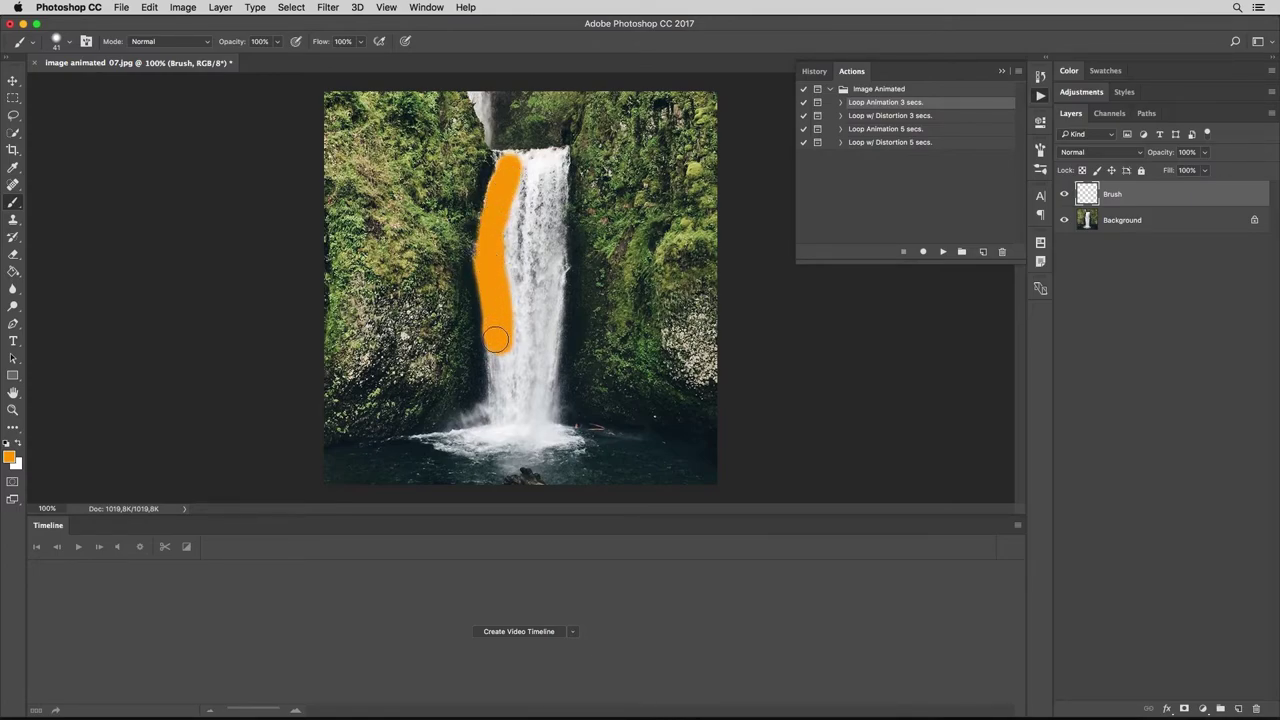
mouse_move(496, 340)
left_mouse_down()
mouse_move(498, 402)
mouse_move(548, 400)
mouse_move(555, 158)
mouse_move(522, 180)
mouse_move(505, 320)
mouse_move(518, 385)
mouse_move(545, 275)
mouse_move(545, 190)
mouse_move(518, 185)
mouse_move(518, 356)
left_mouse_up()
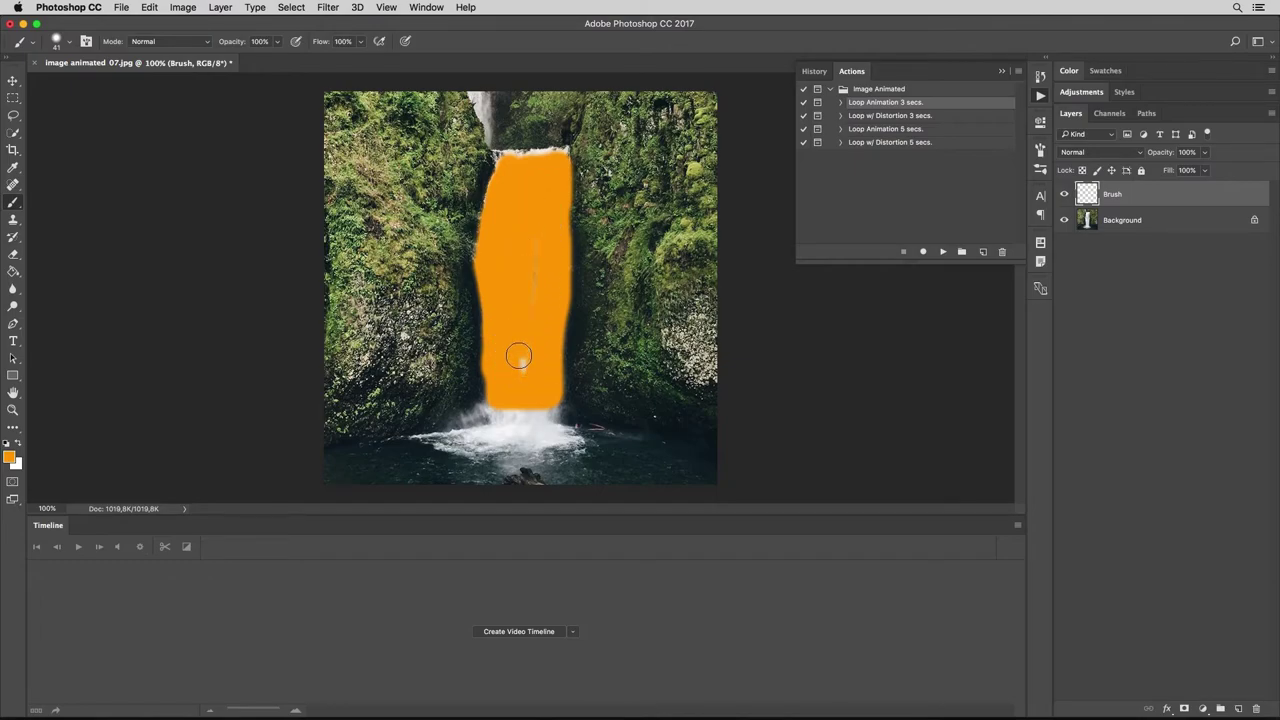
left_click(527, 636)
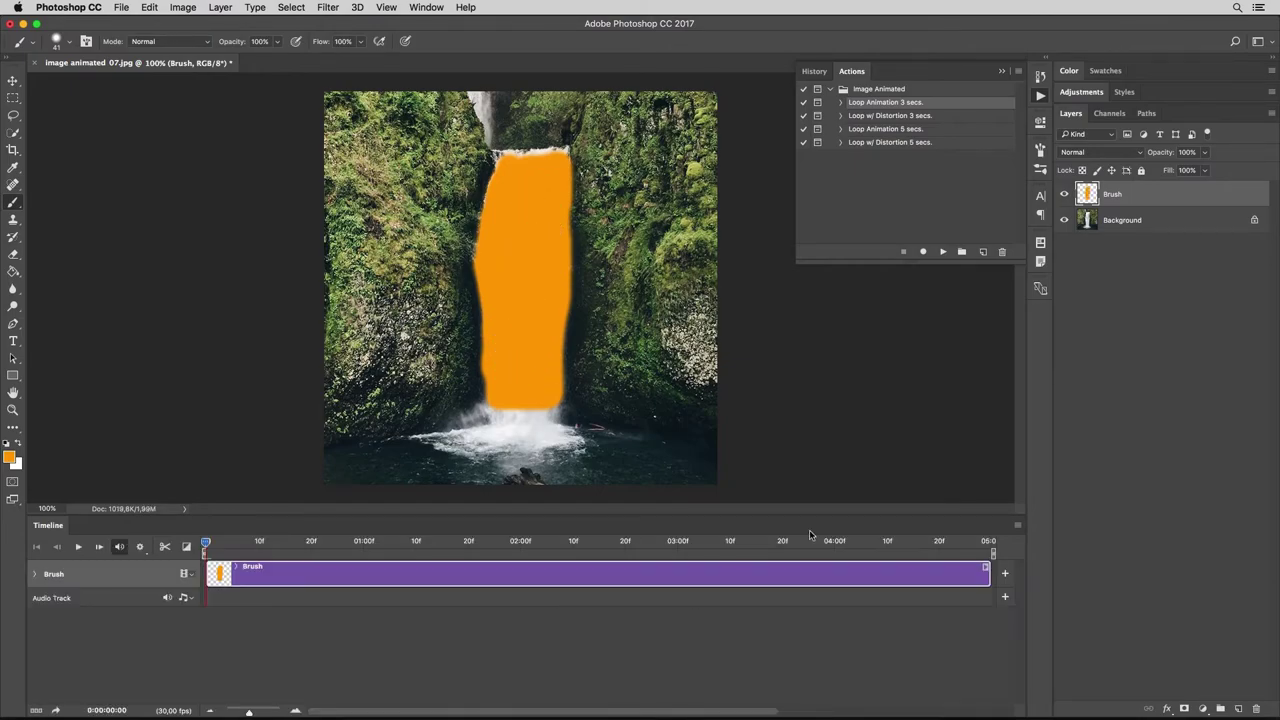
Run Loop Animation 3 secs. with the waterfall copy stretched to about 109%, then delete Brush.
left_click(942, 252)
left_click(748, 252)
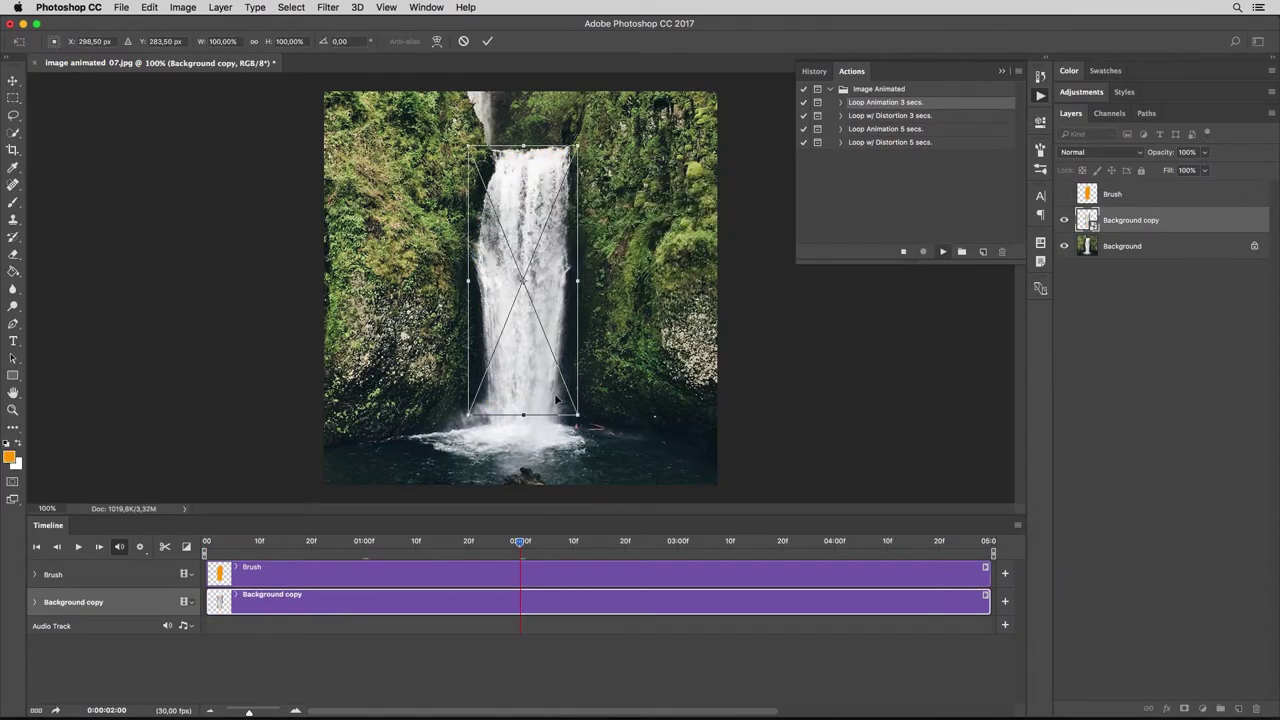
left_click_drag(523, 412, 523, 440)
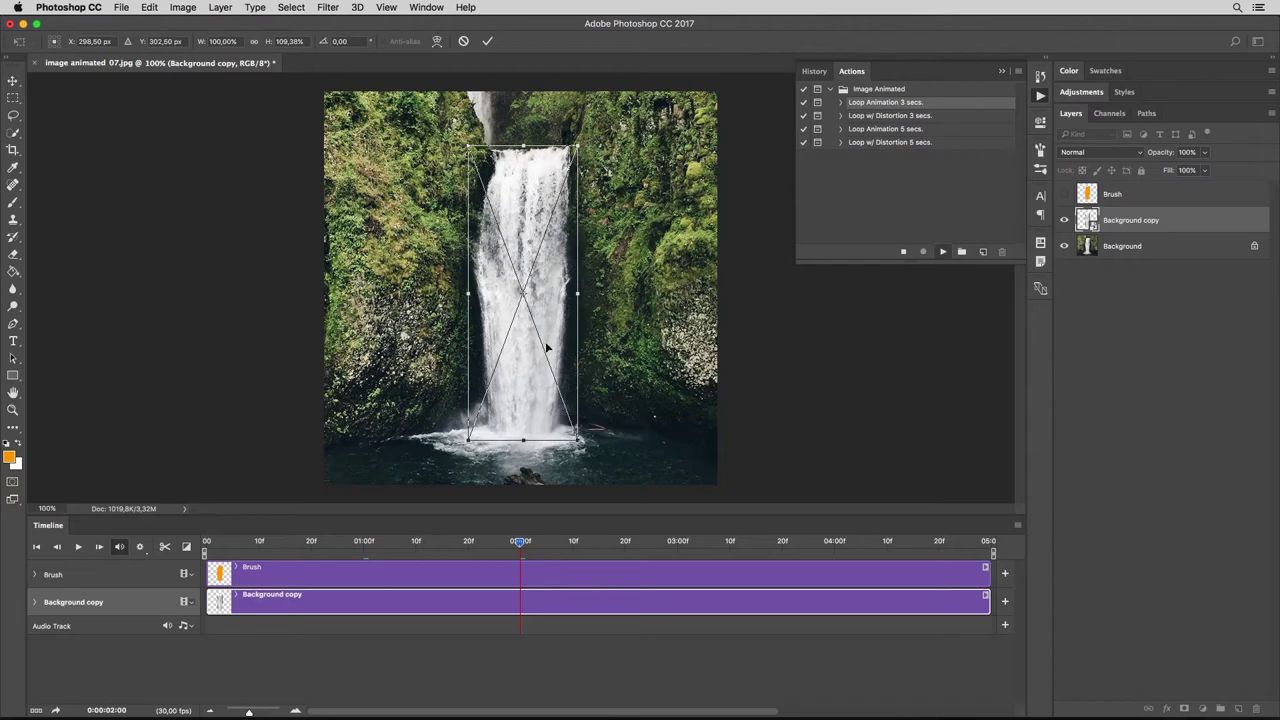
left_click_drag(557, 230, 557, 241)
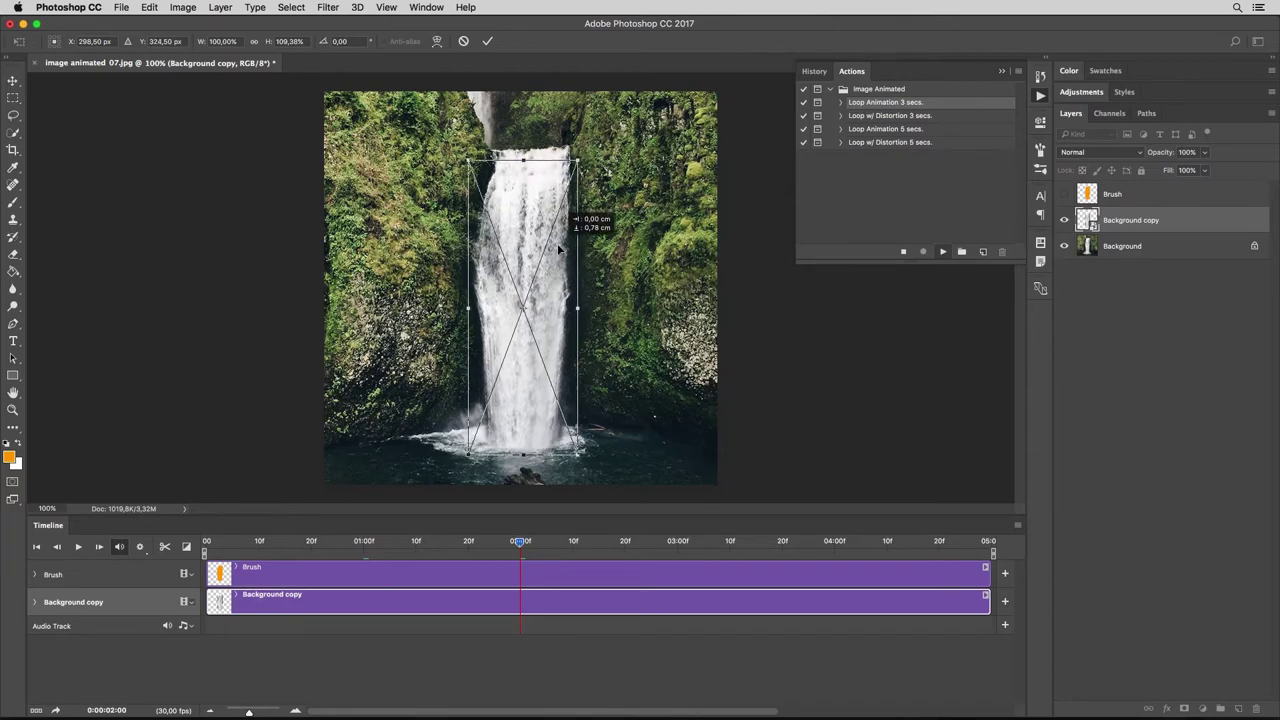
left_click(488, 41)
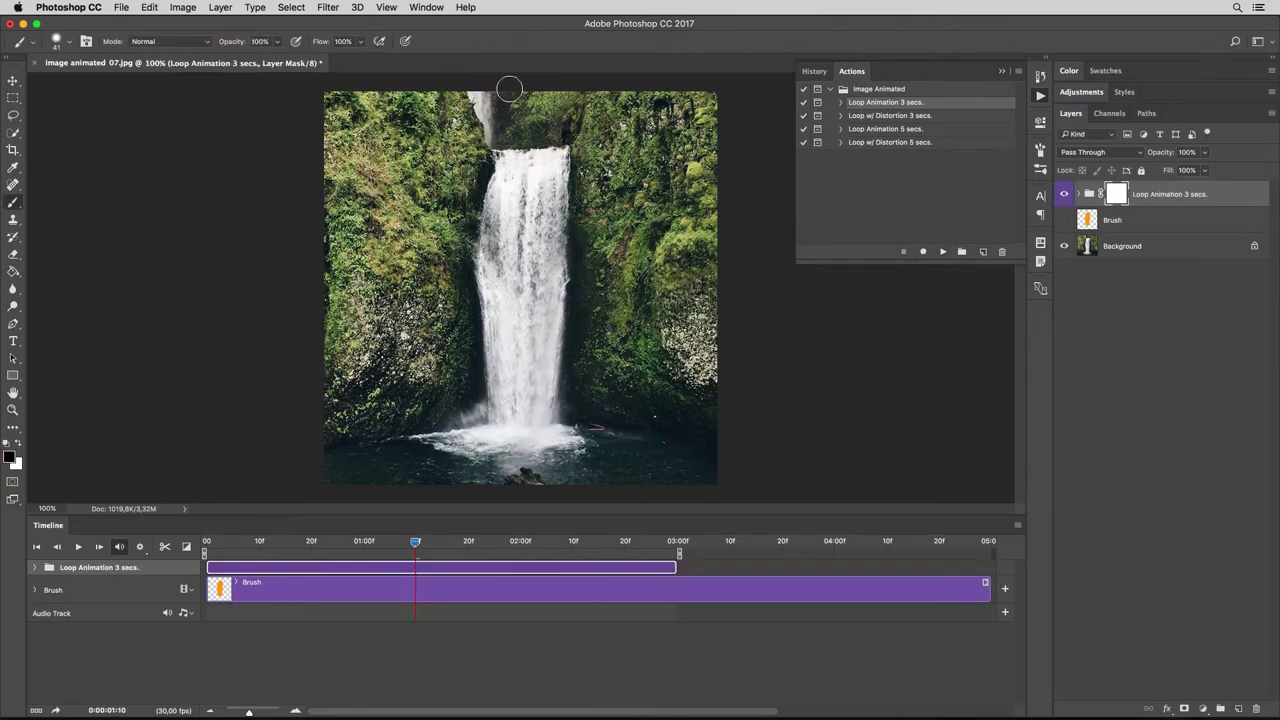
left_click(1166, 224)
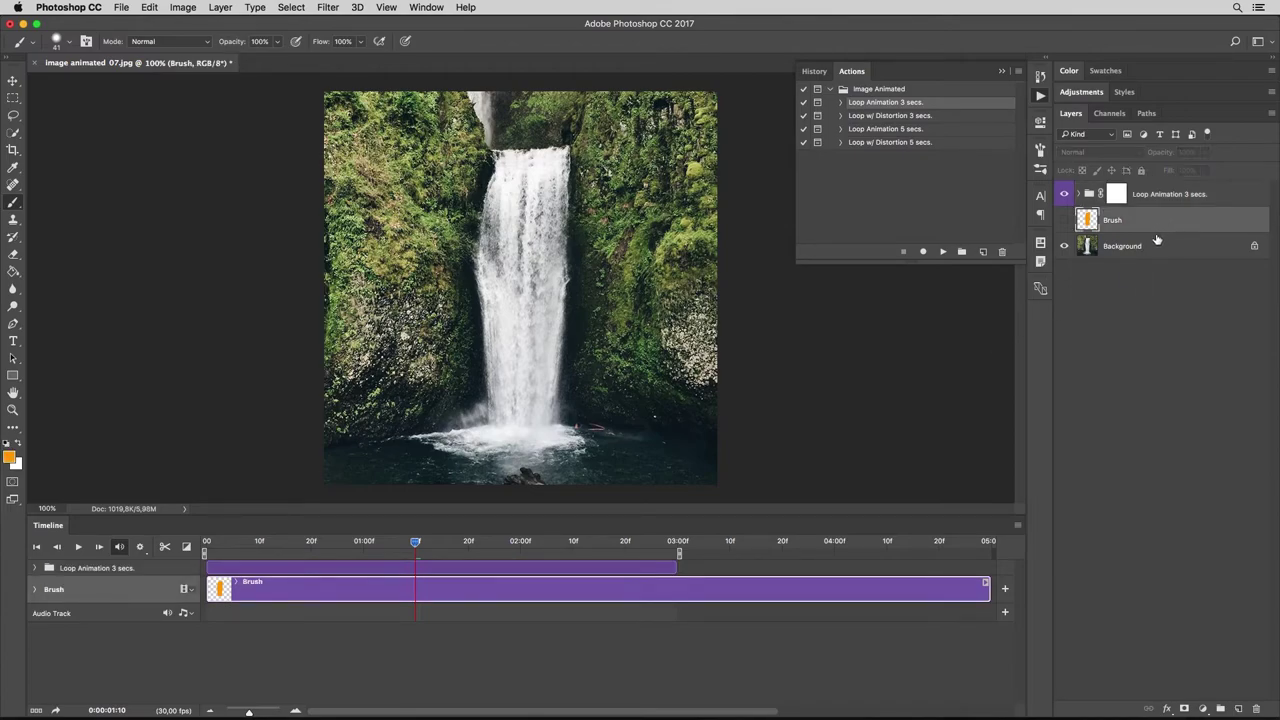
key("Delete")
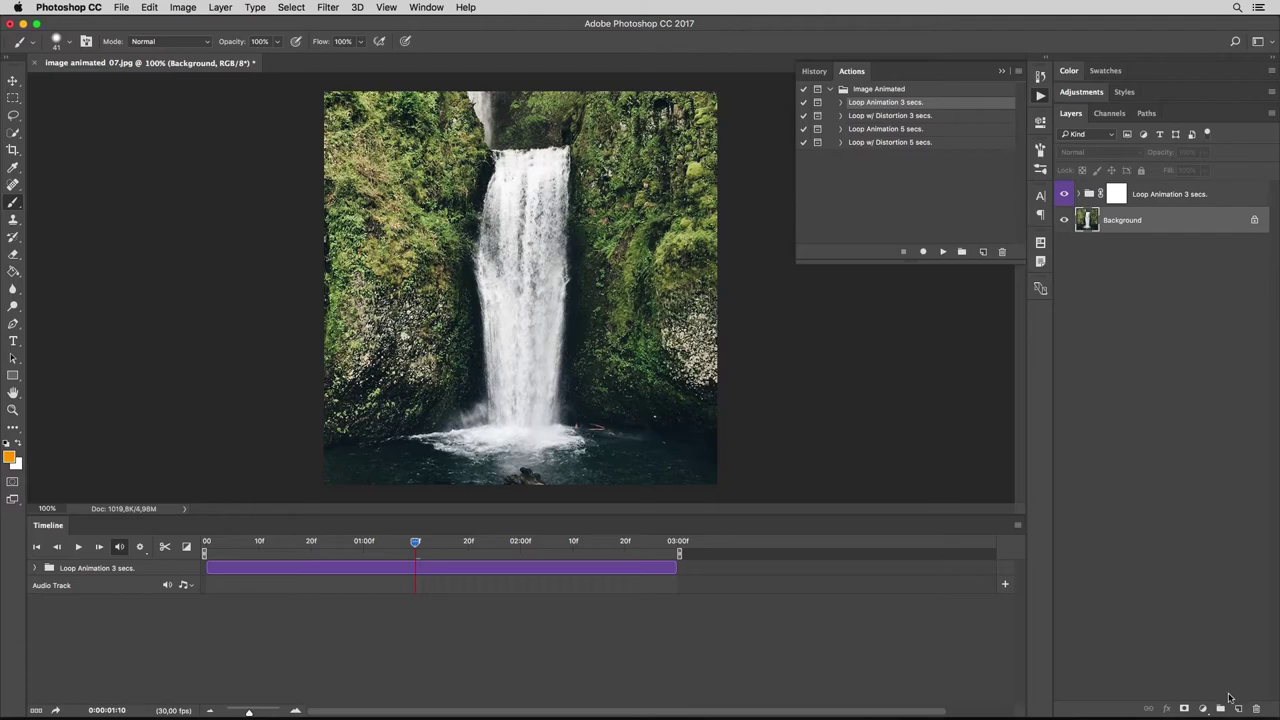
Add a new Brush layer and paint orange across the pool at the waterfall's base.
left_click(1239, 708)
type("Brush")
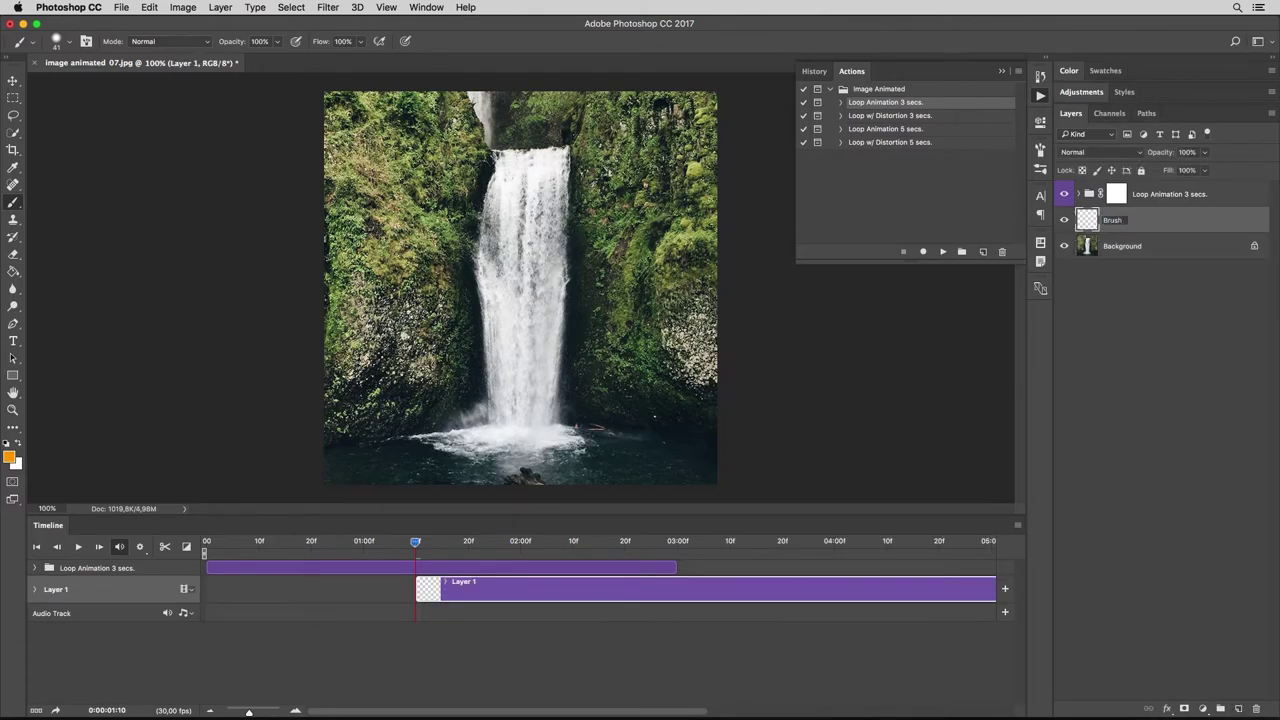
key("Return")
mouse_move(338, 467)
left_mouse_down()
mouse_move(460, 473)
mouse_move(628, 447)
mouse_move(623, 473)
mouse_move(575, 477)
left_mouse_up()
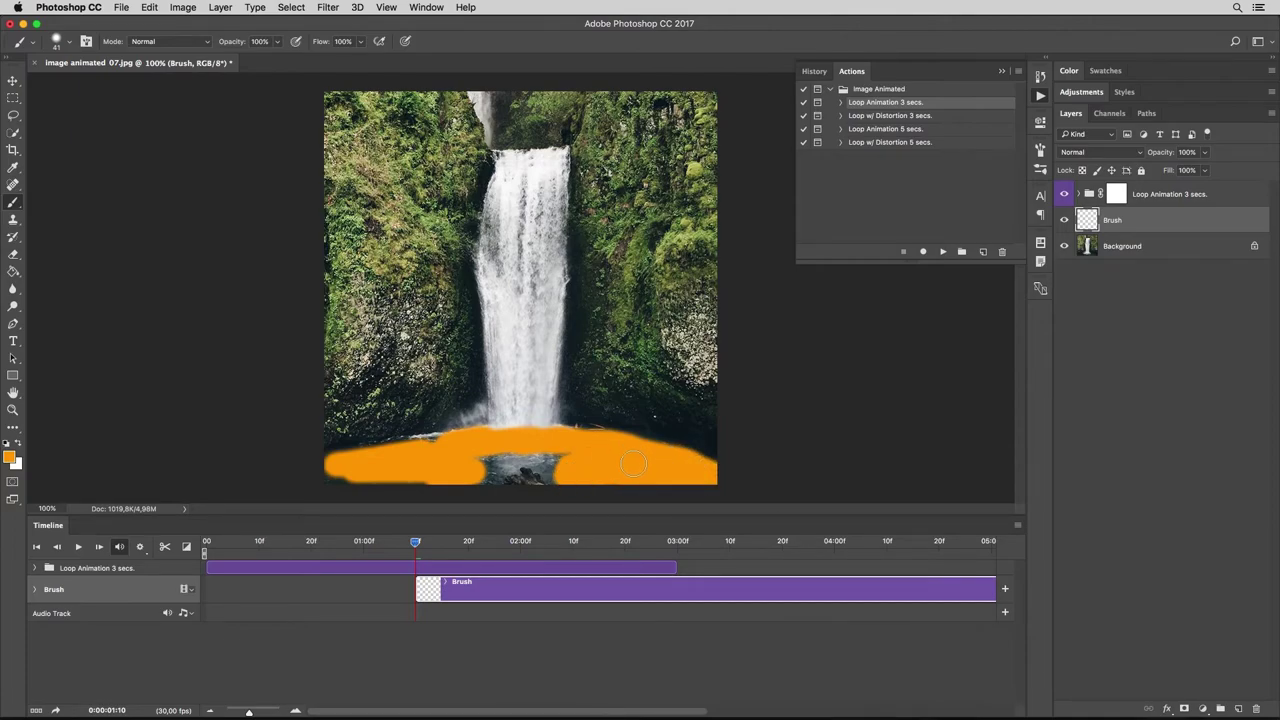
left_click_drag(558, 473, 571, 458)
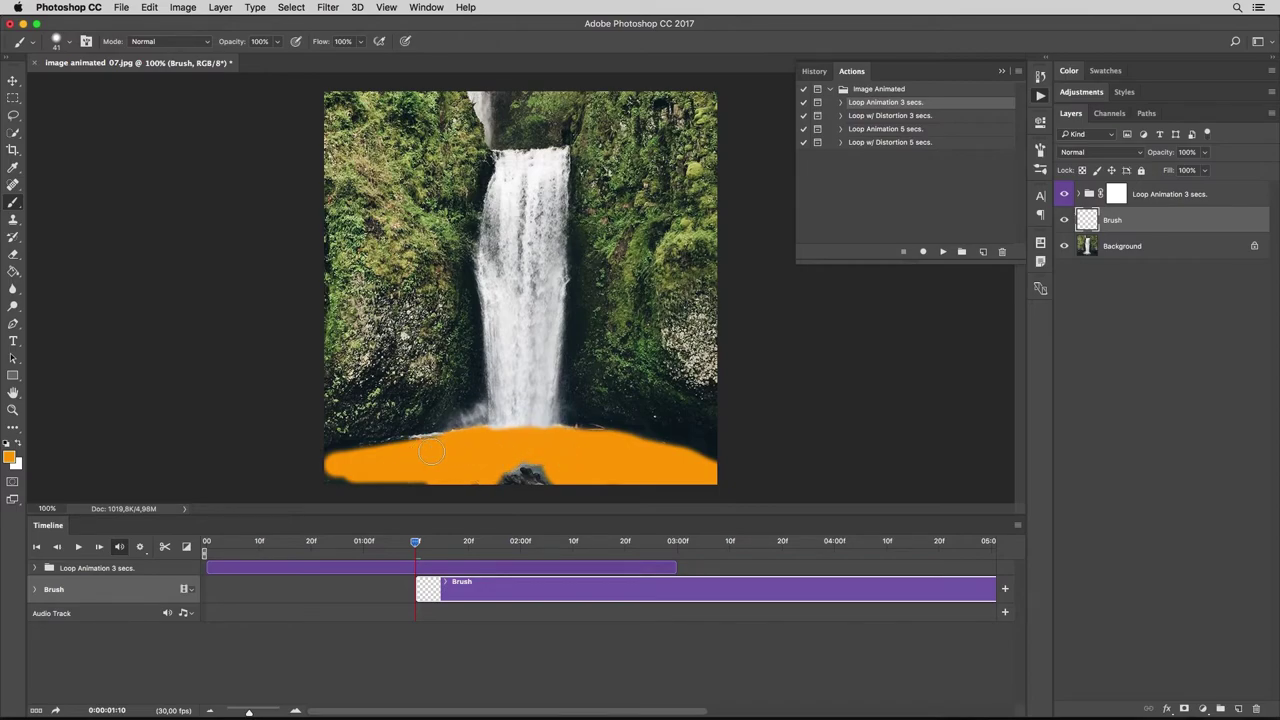
left_click_drag(444, 481, 364, 472)
Run Loop Animation 3 secs. on the pool, enlarging its copy to about 111%.
left_click(942, 252)
left_click(743, 250)
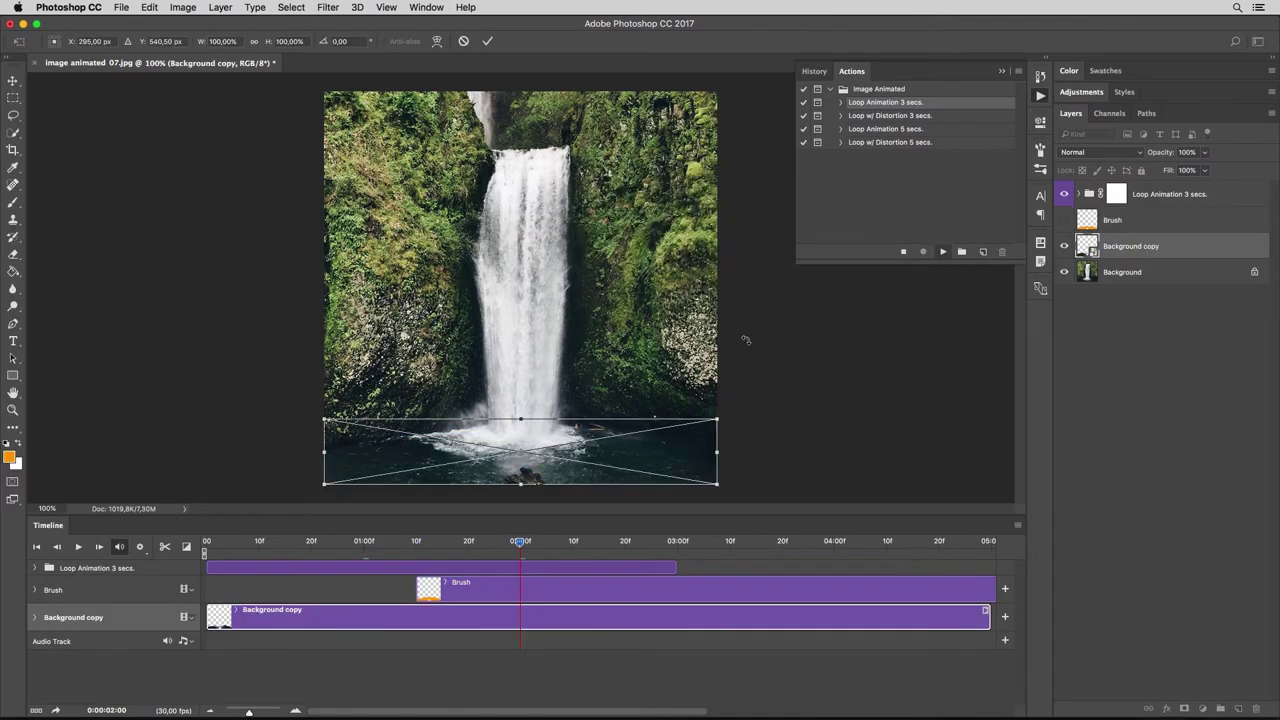
left_click_drag(717, 465, 740, 462)
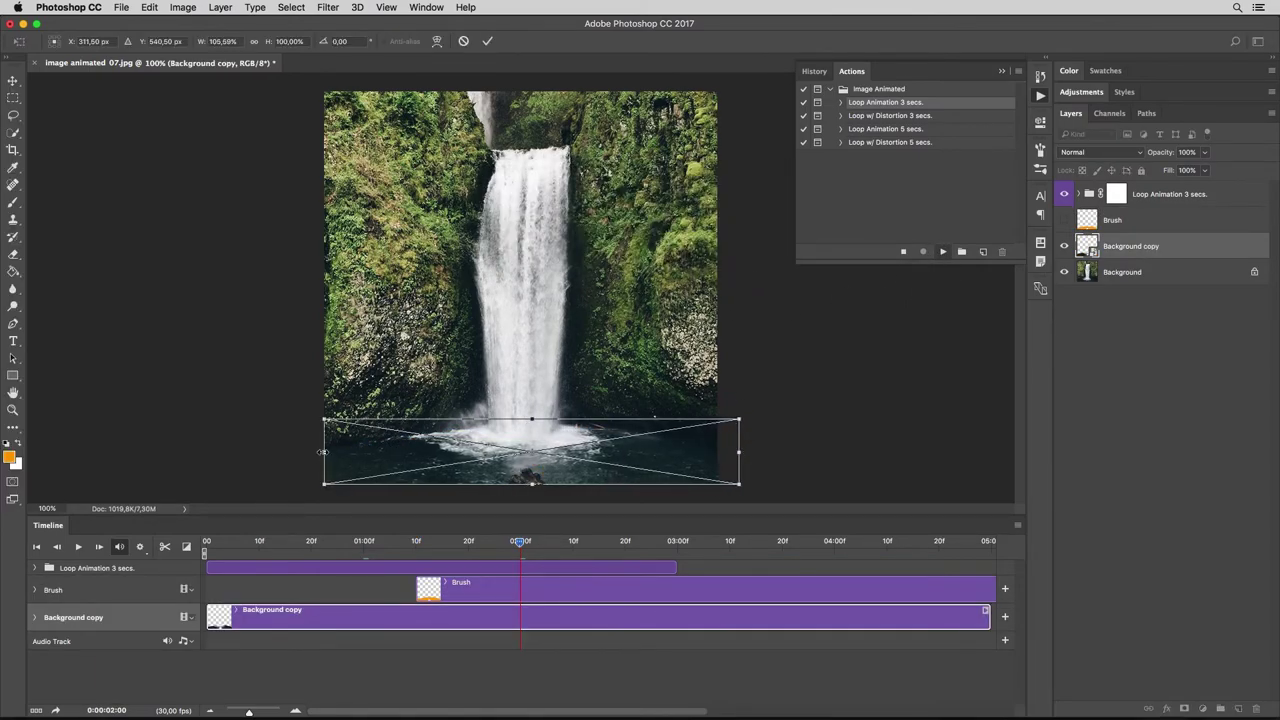
left_click_drag(322, 452, 303, 455)
left_click_drag(520, 485, 520, 499)
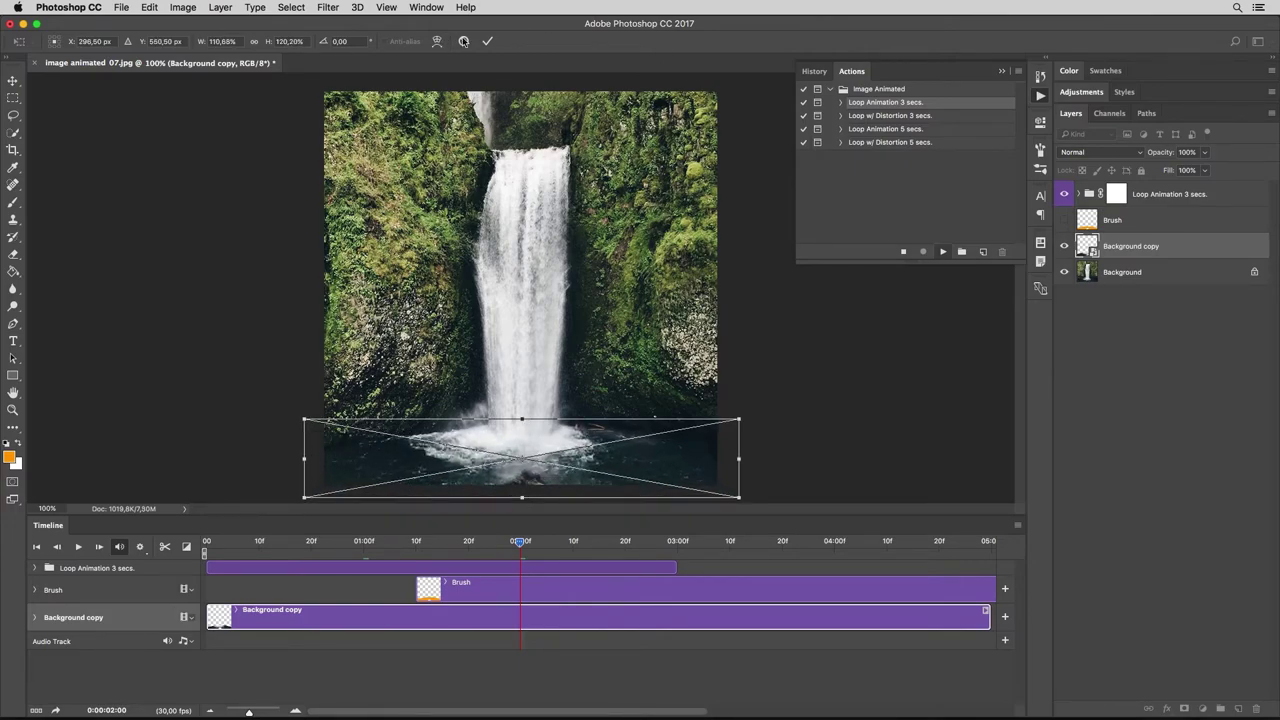
left_click(488, 42)
left_click(1040, 95)
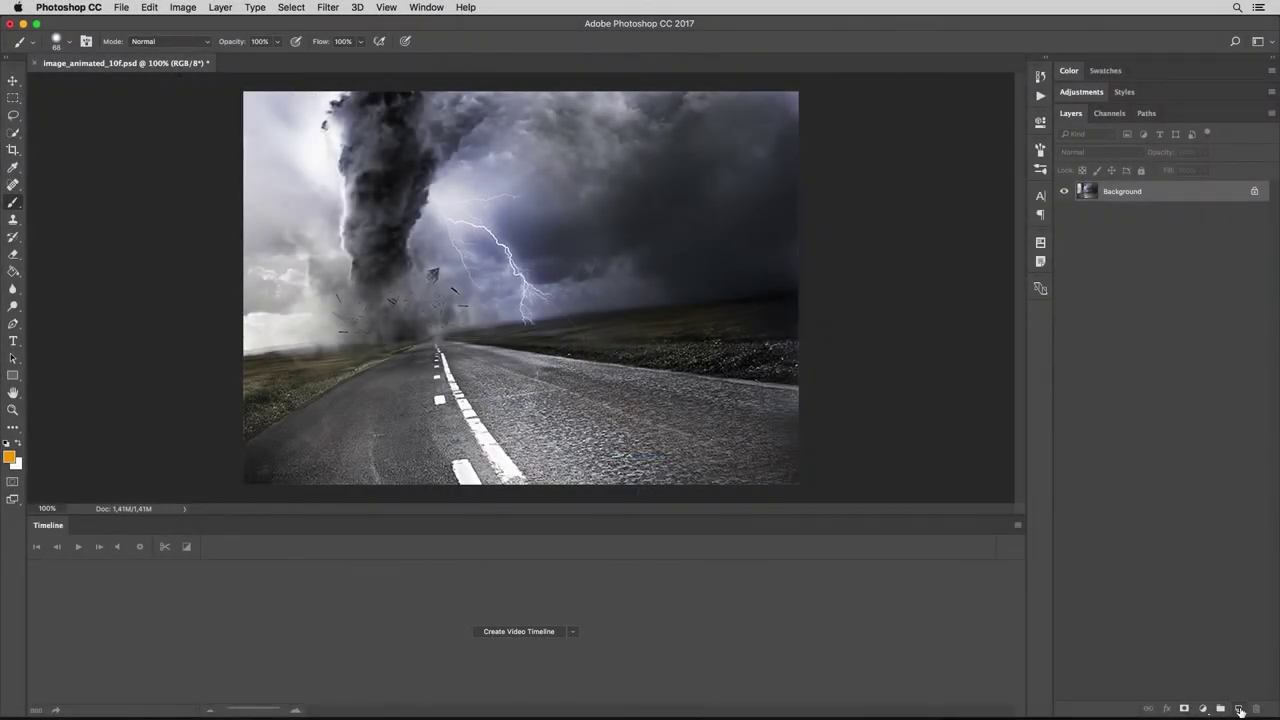
Paint orange over the clouds right of the tornado on a new Brush layer and create a video timeline.
left_click(1239, 708)
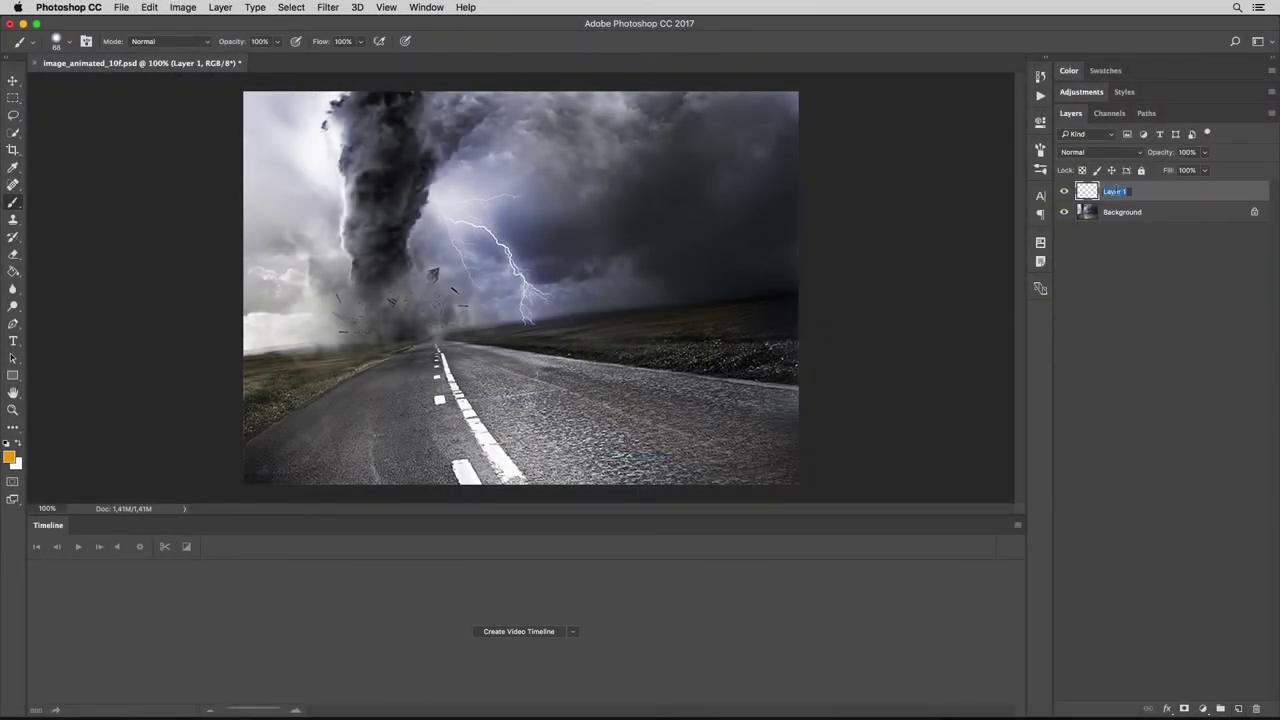
type("Brush")
key("Return")
mouse_move(450, 236)
left_mouse_down()
mouse_move(528, 106)
mouse_move(780, 105)
mouse_move(797, 238)
mouse_move(785, 270)
mouse_move(512, 302)
mouse_move(457, 234)
mouse_move(471, 219)
mouse_move(517, 275)
mouse_move(766, 243)
mouse_move(757, 143)
mouse_move(651, 120)
mouse_move(521, 155)
mouse_move(514, 234)
mouse_move(714, 234)
mouse_move(754, 157)
mouse_move(599, 143)
mouse_move(534, 189)
mouse_move(720, 226)
mouse_move(717, 163)
mouse_move(558, 172)
mouse_move(714, 197)
mouse_move(603, 180)
left_mouse_up()
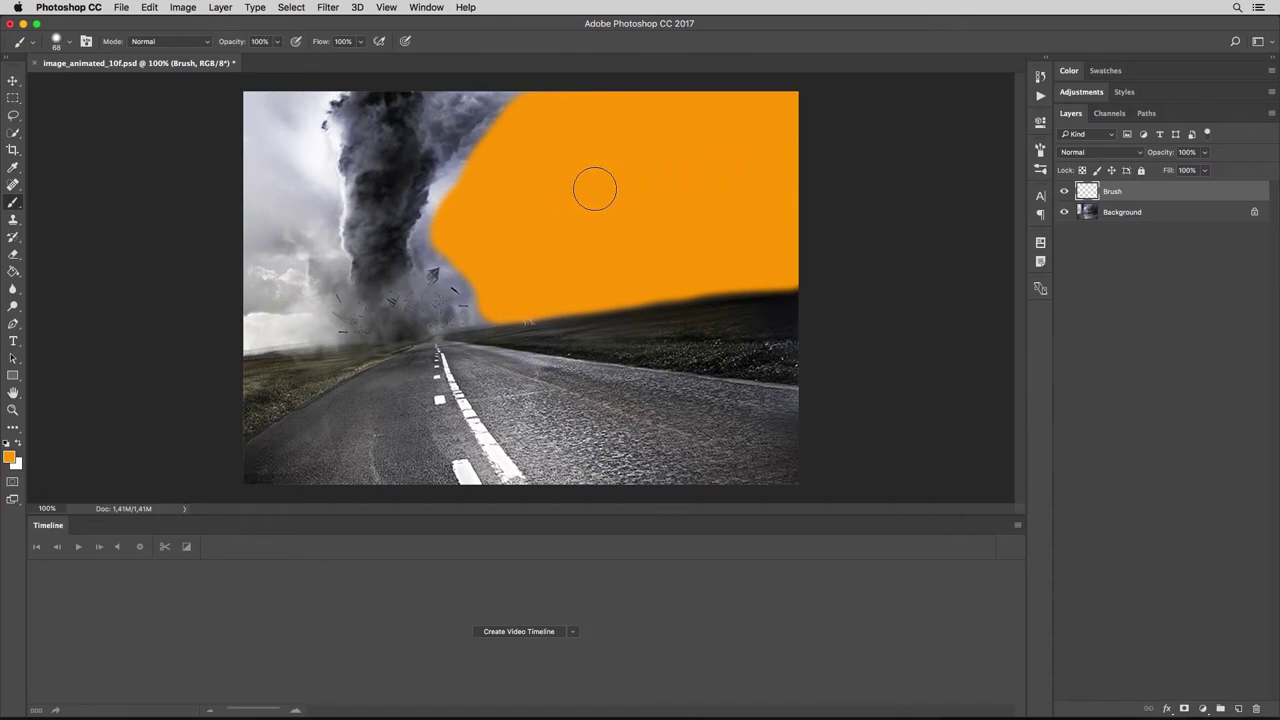
left_click(530, 631)
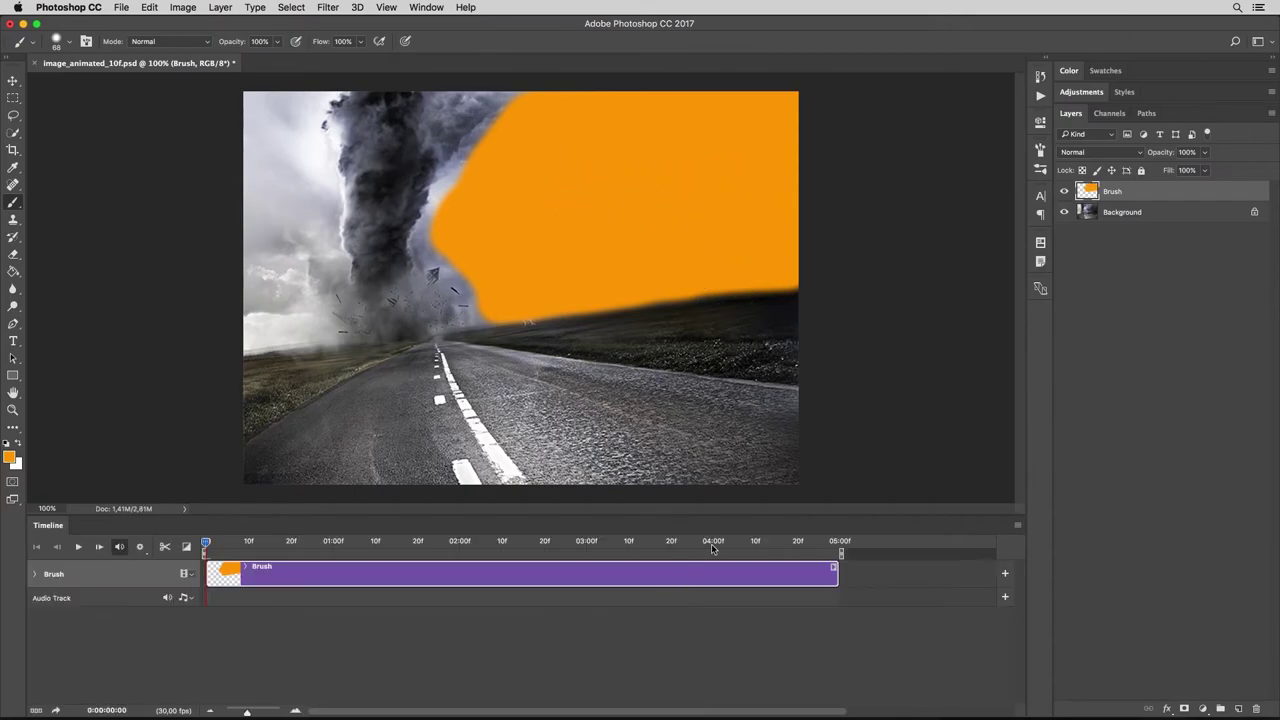
Run the Loop w/ Distortion 3 secs. action on the tornado sky.
left_click(1041, 97)
left_click(918, 116)
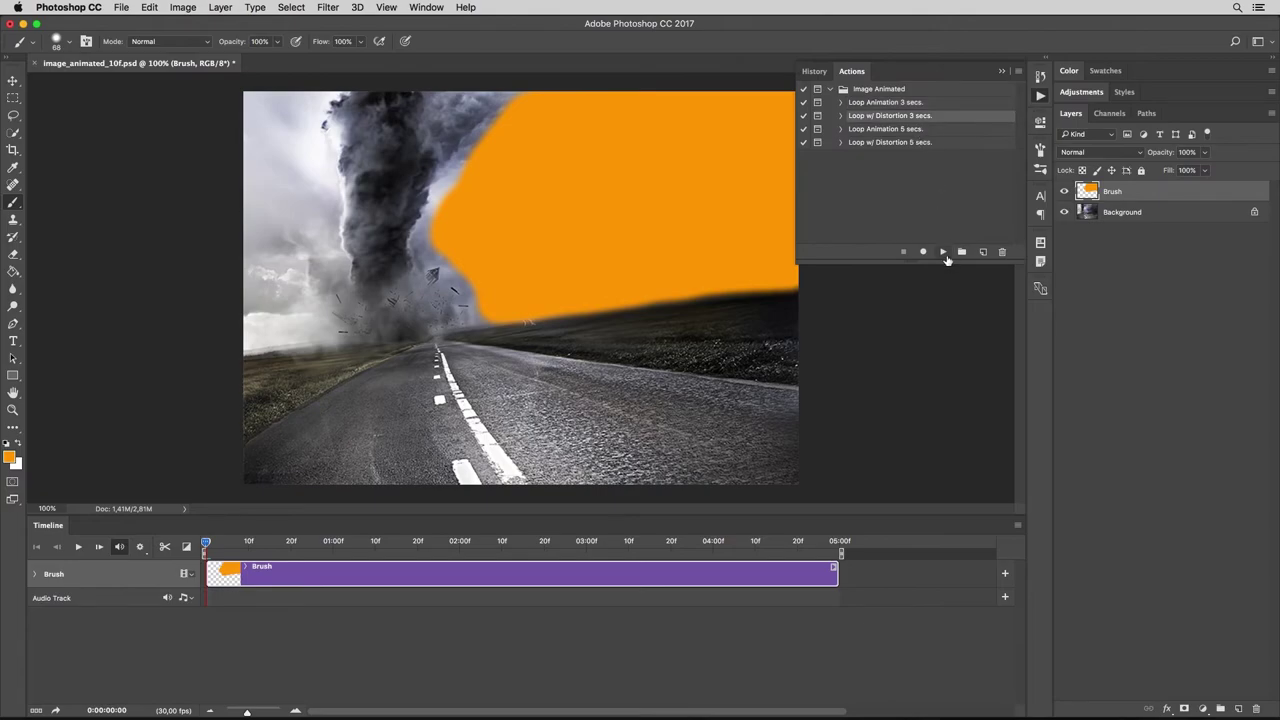
left_click(944, 253)
left_click(752, 251)
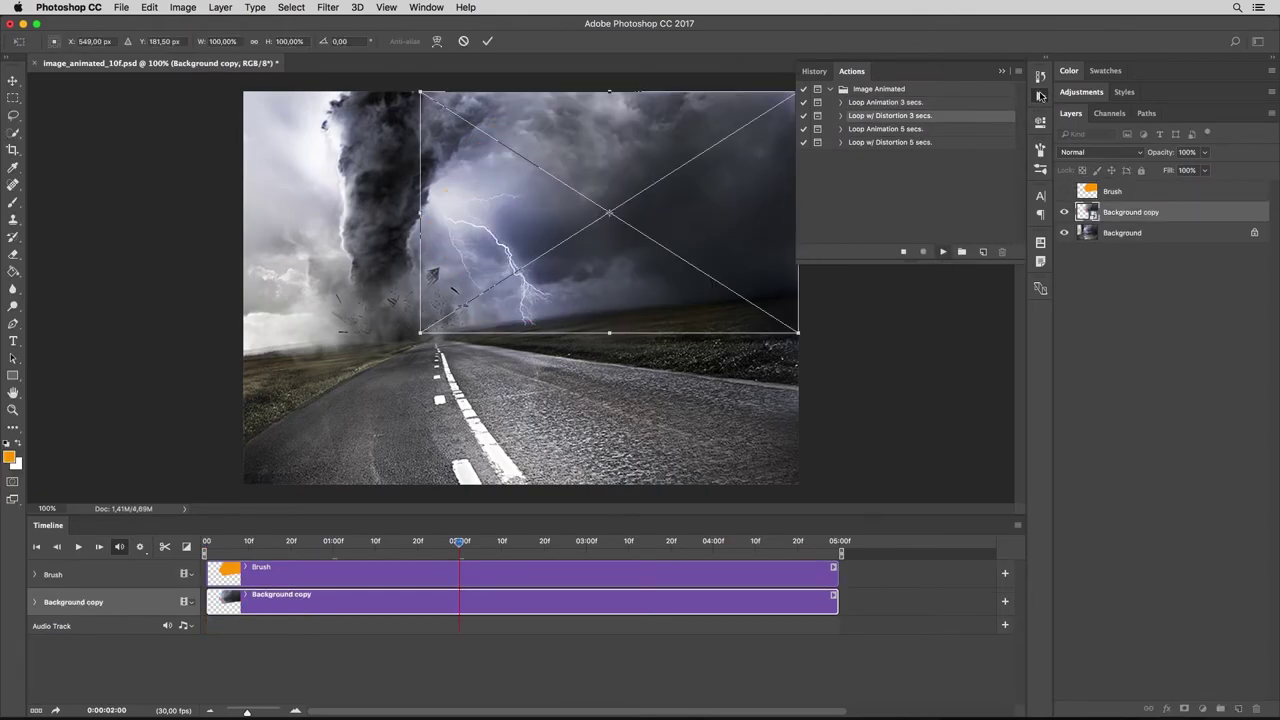
left_click(1041, 95)
Enlarge and slightly rotate the sky copy, commit, and select the Brush layer.
left_click_drag(798, 90, 837, 73)
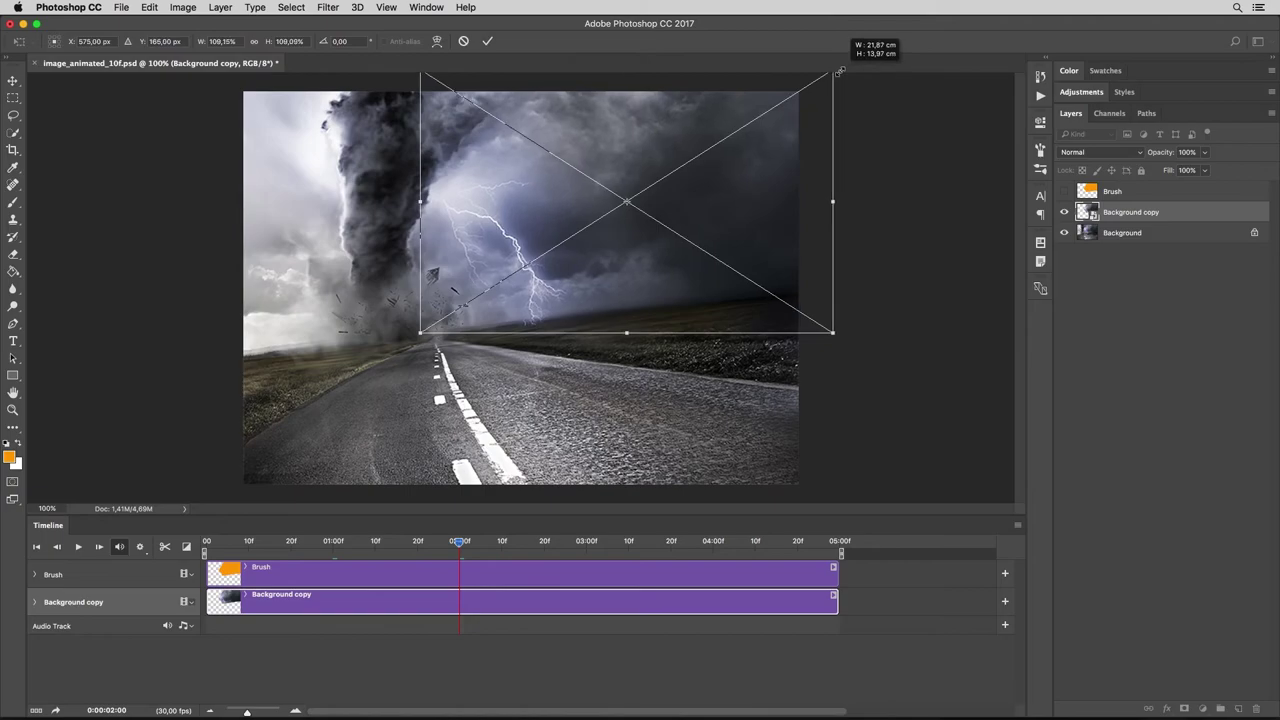
left_click_drag(400, 220, 393, 240)
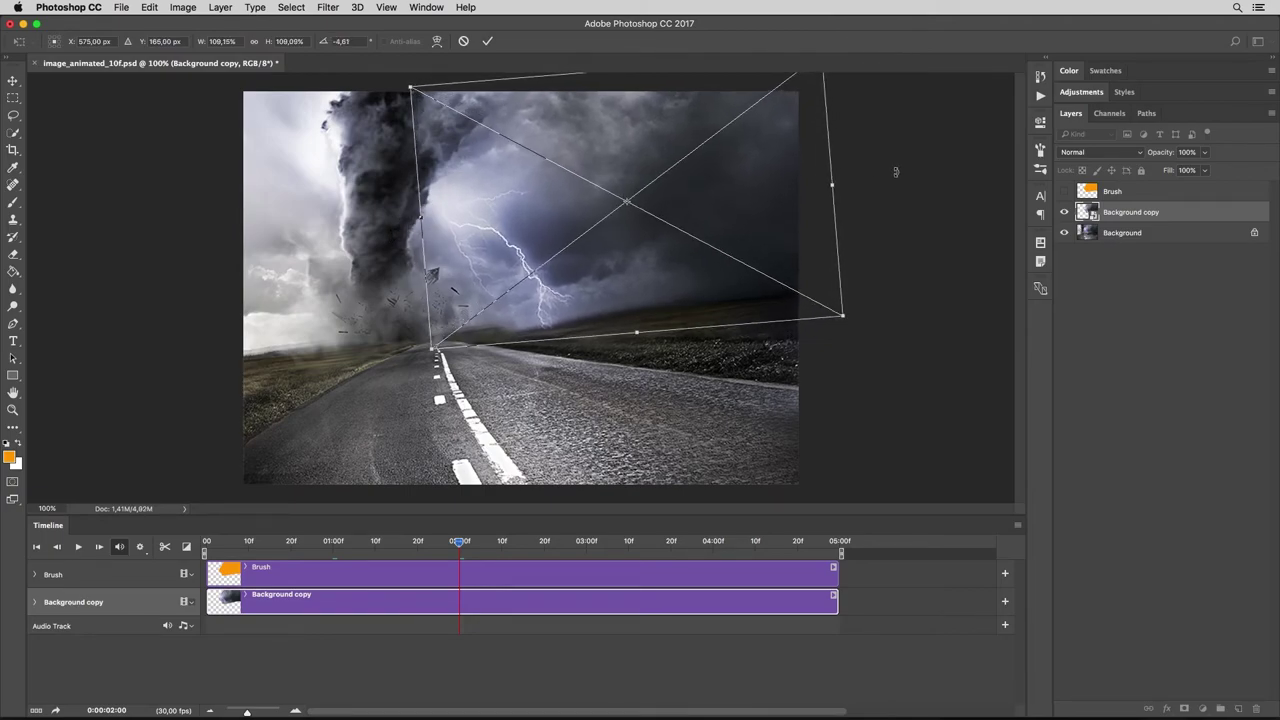
left_click(489, 42)
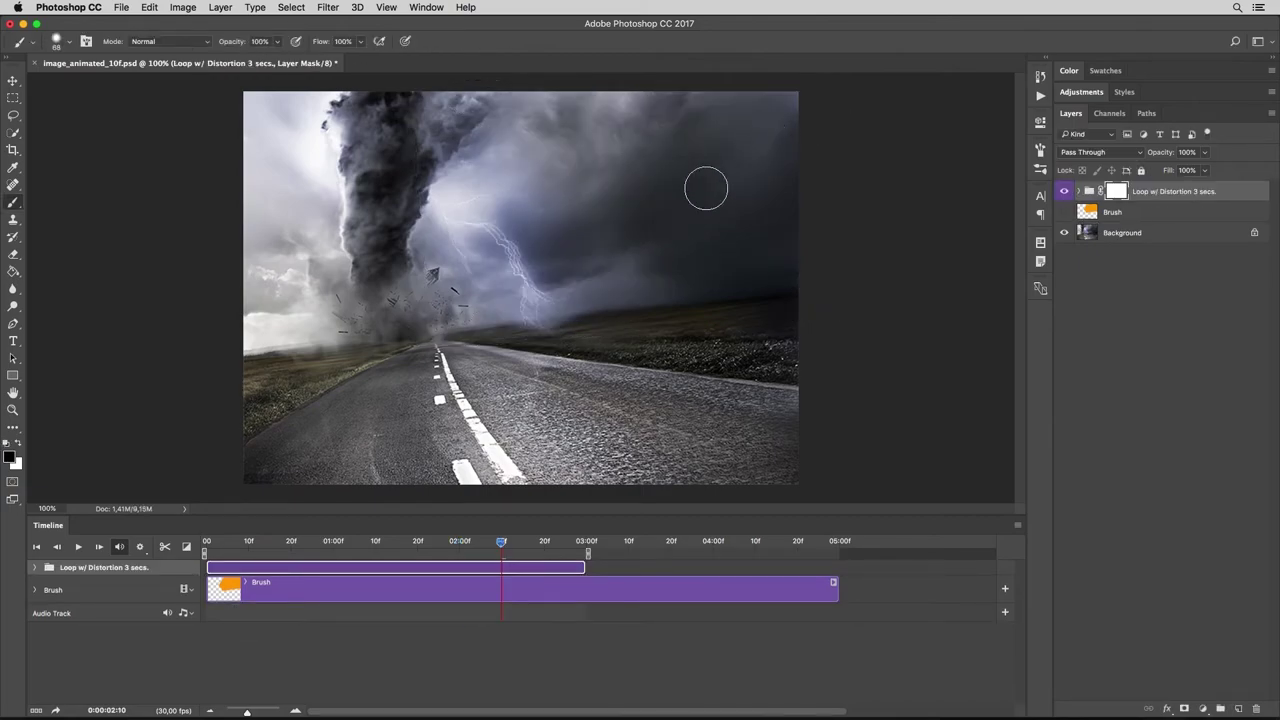
left_click(1155, 213)
Replace the old Brush layer with a new one and paint the left sky edge orange.
left_click_drag(1156, 219, 1256, 708)
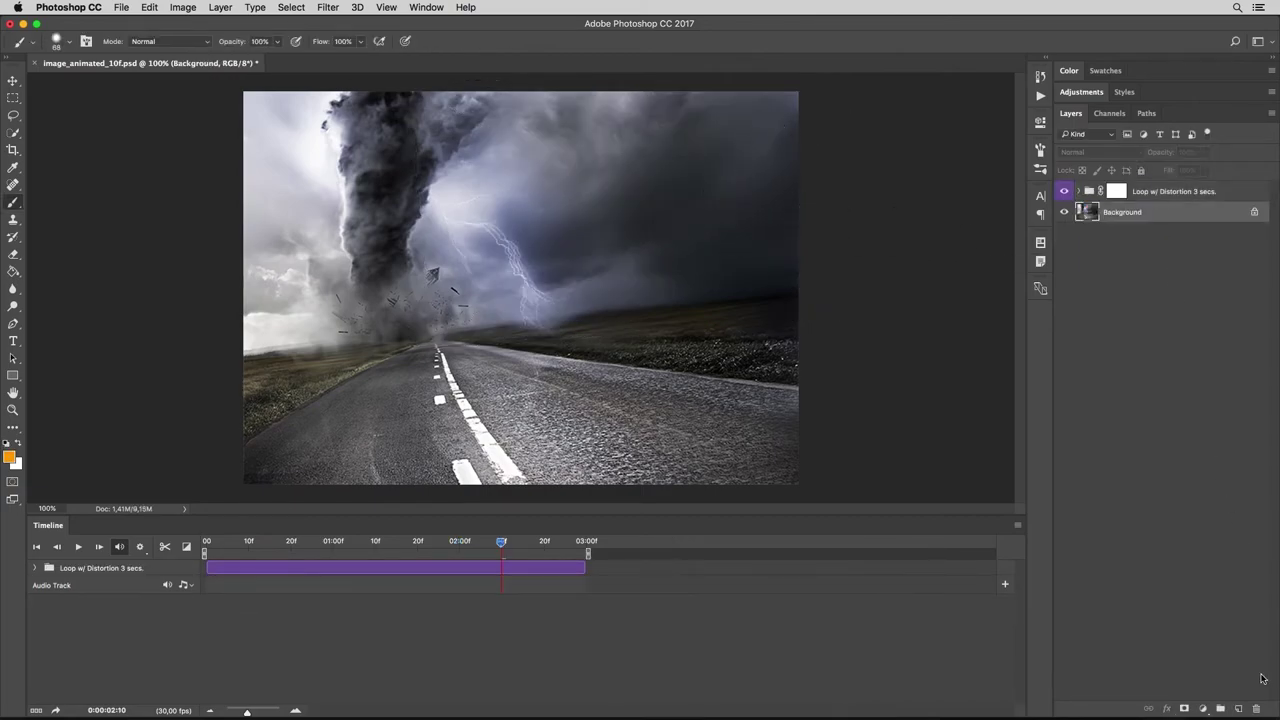
left_click(1240, 708)
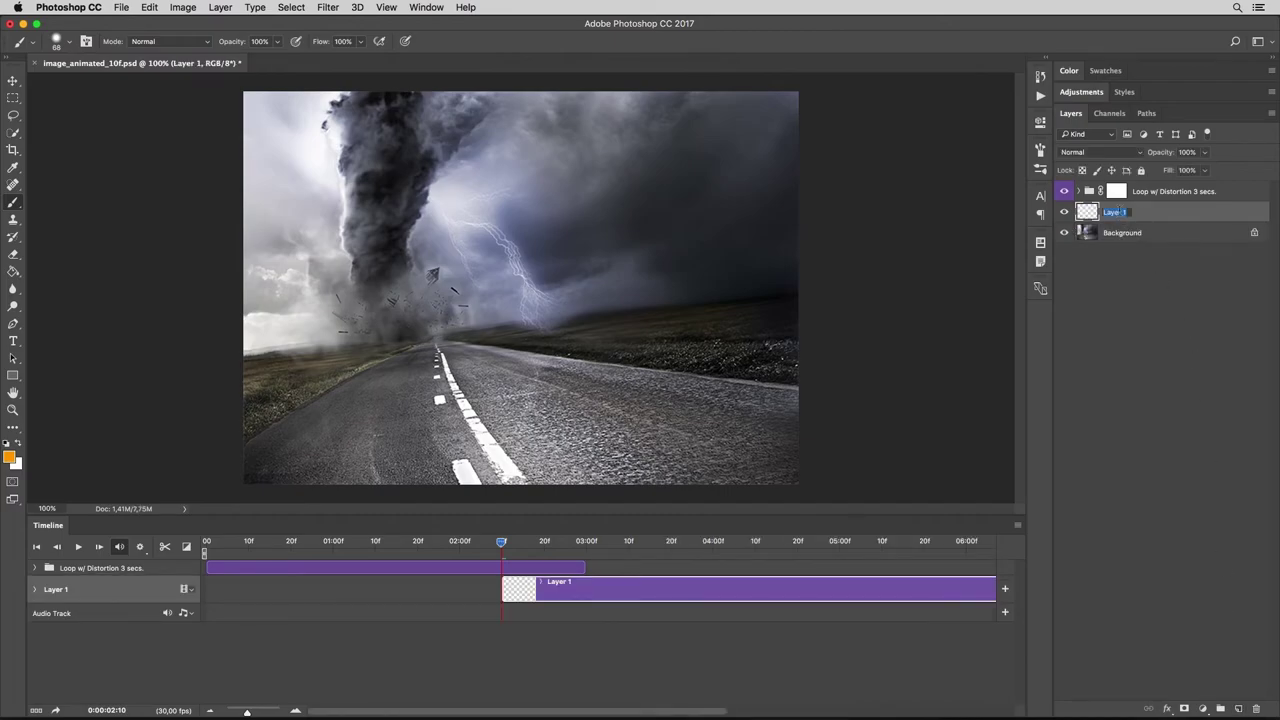
type("Brush")
key("Return")
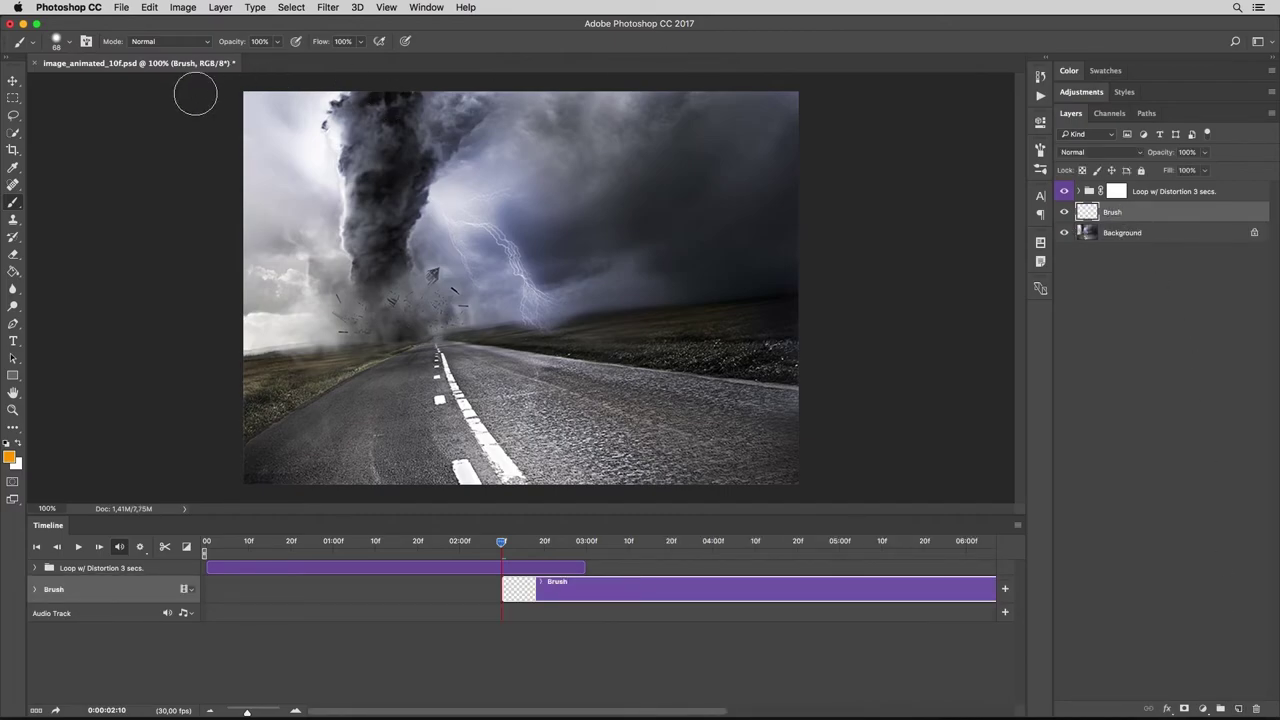
mouse_move(232, 100)
left_mouse_down()
mouse_move(305, 172)
mouse_move(243, 322)
mouse_move(234, 114)
mouse_move(275, 300)
left_mouse_up()
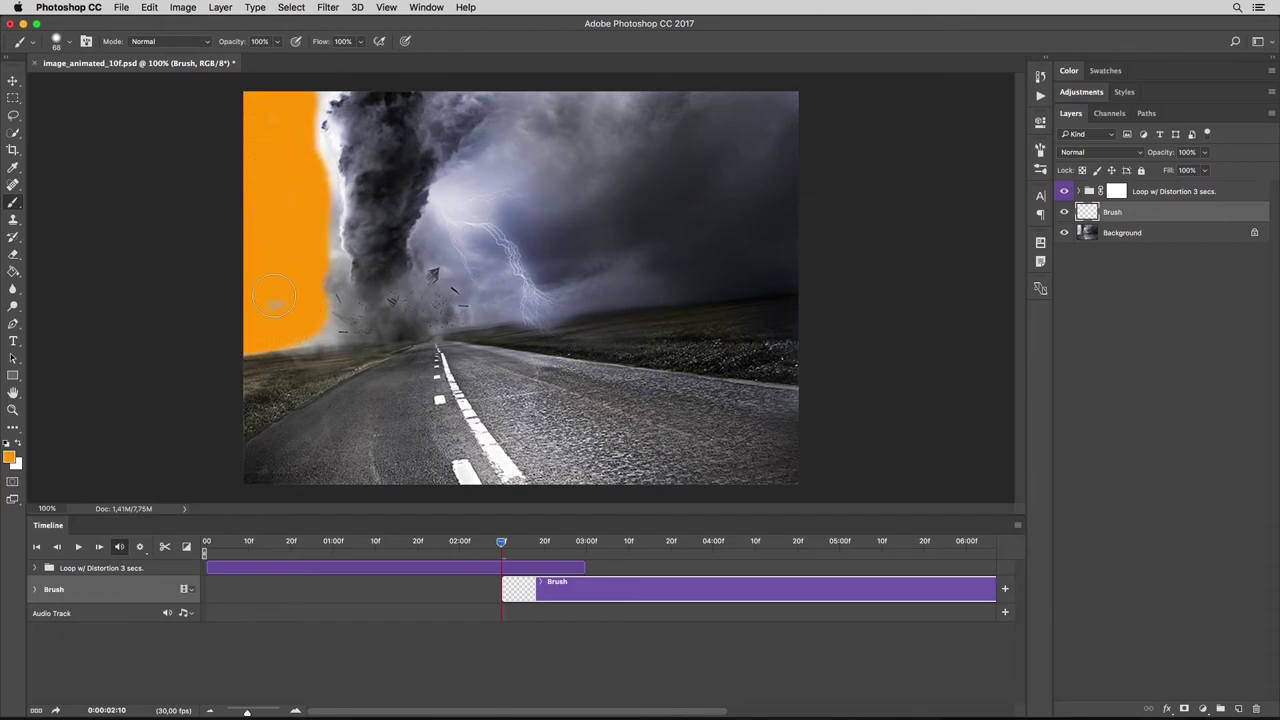
Run Loop Animation 3 secs., enlarging the left sky copy up and to the left.
left_click(1040, 97)
left_click(899, 103)
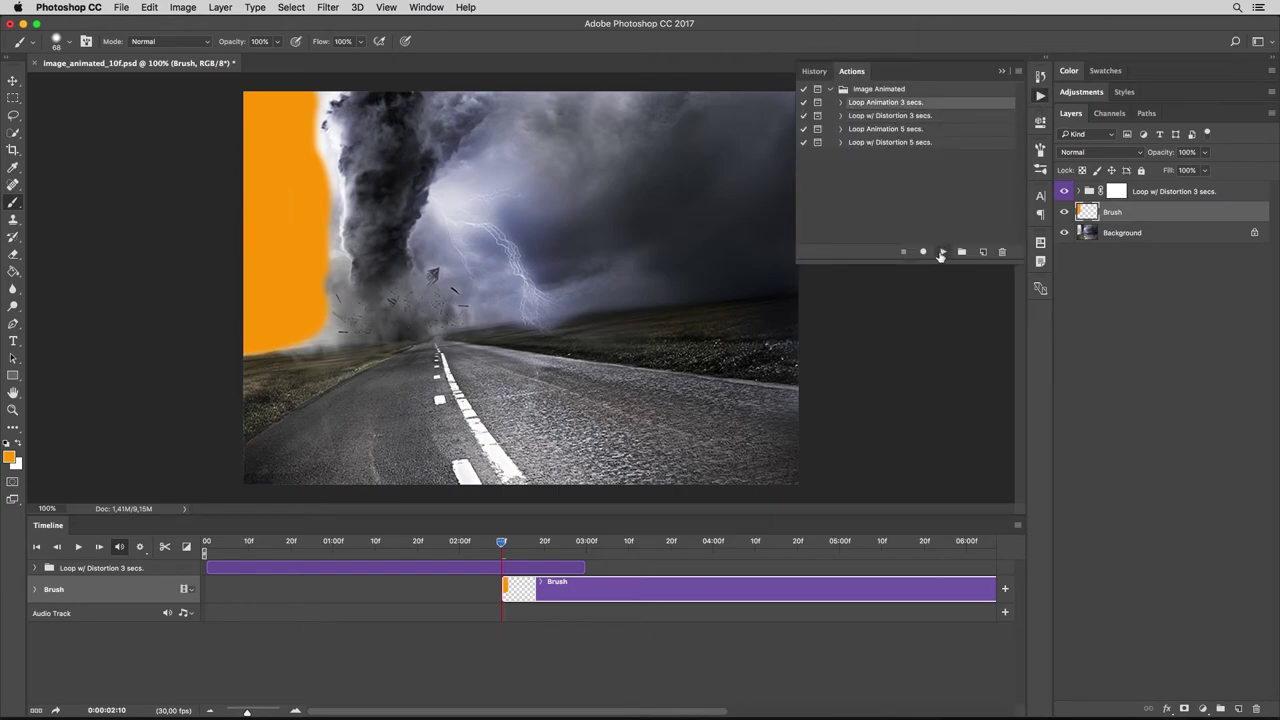
left_click(942, 252)
left_click(759, 248)
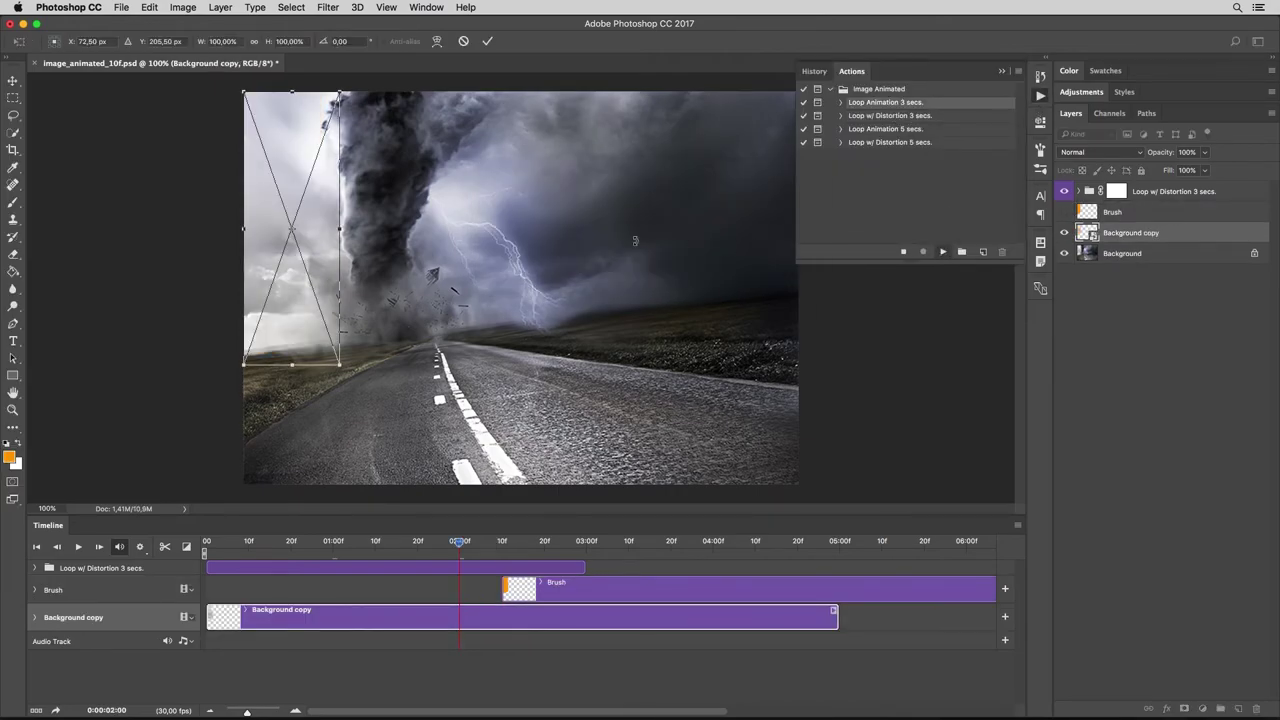
left_click_drag(238, 87, 236, 73)
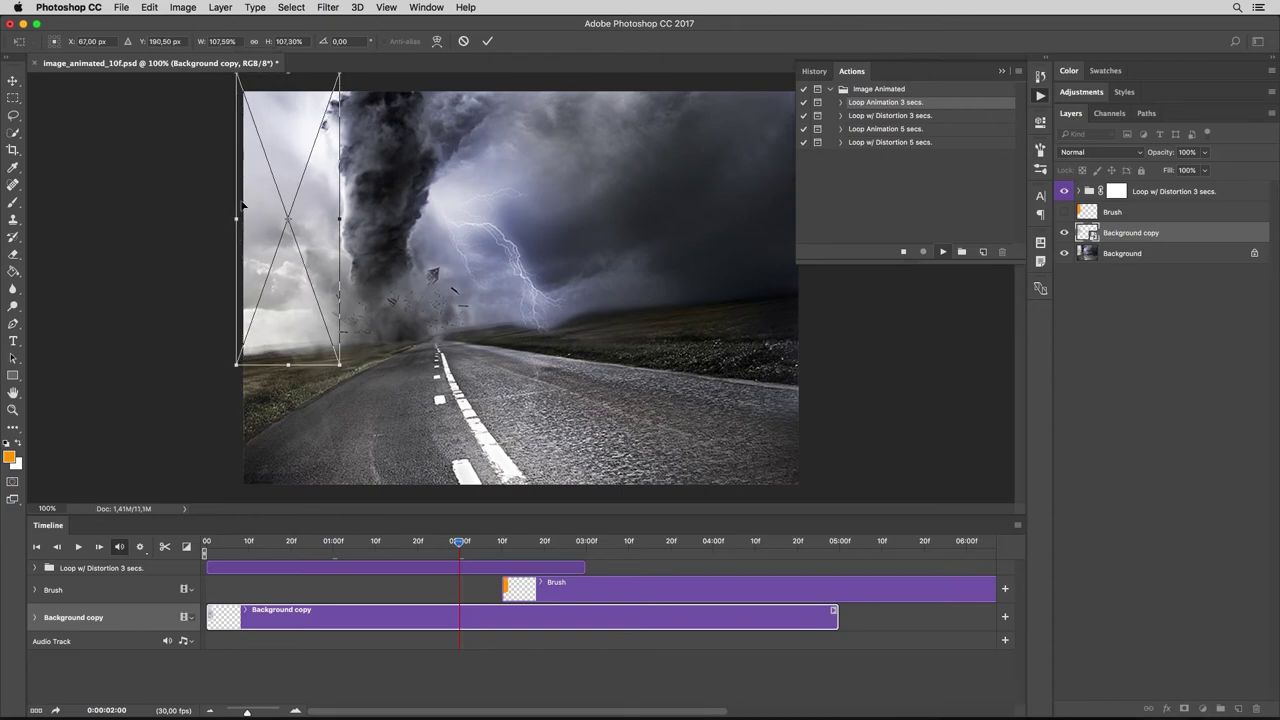
left_click_drag(233, 212, 229, 212)
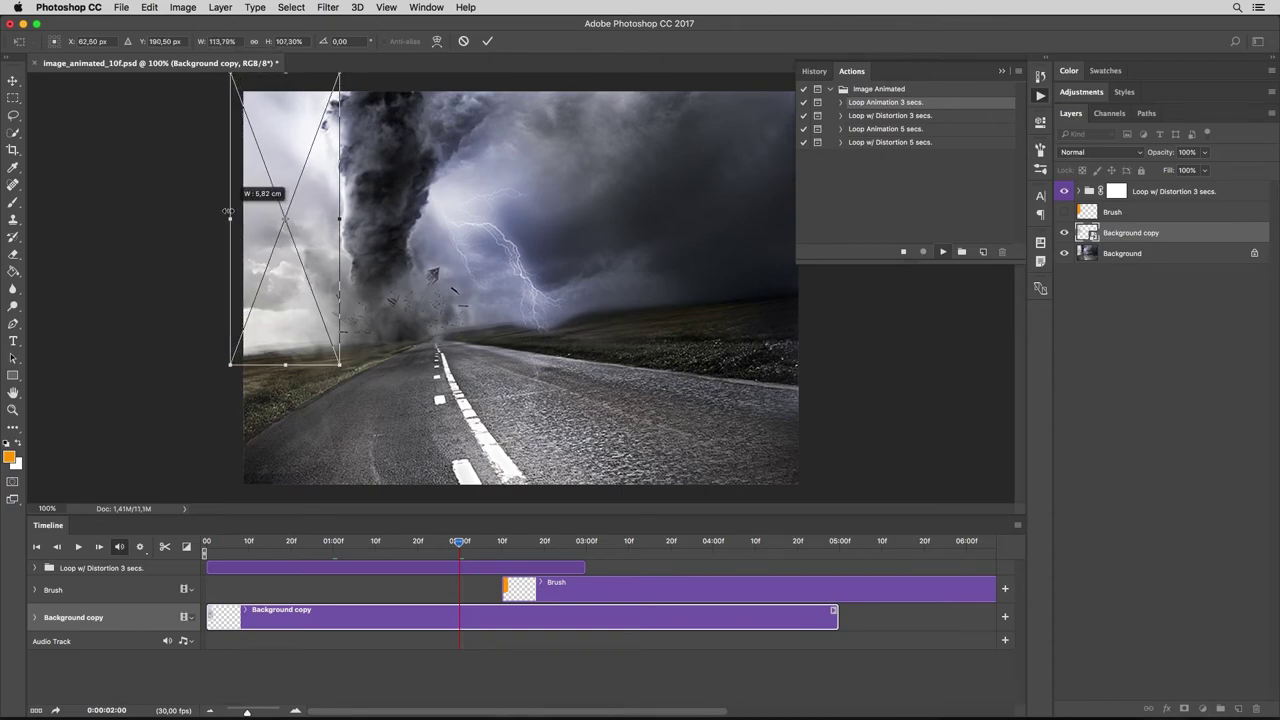
left_click(488, 41)
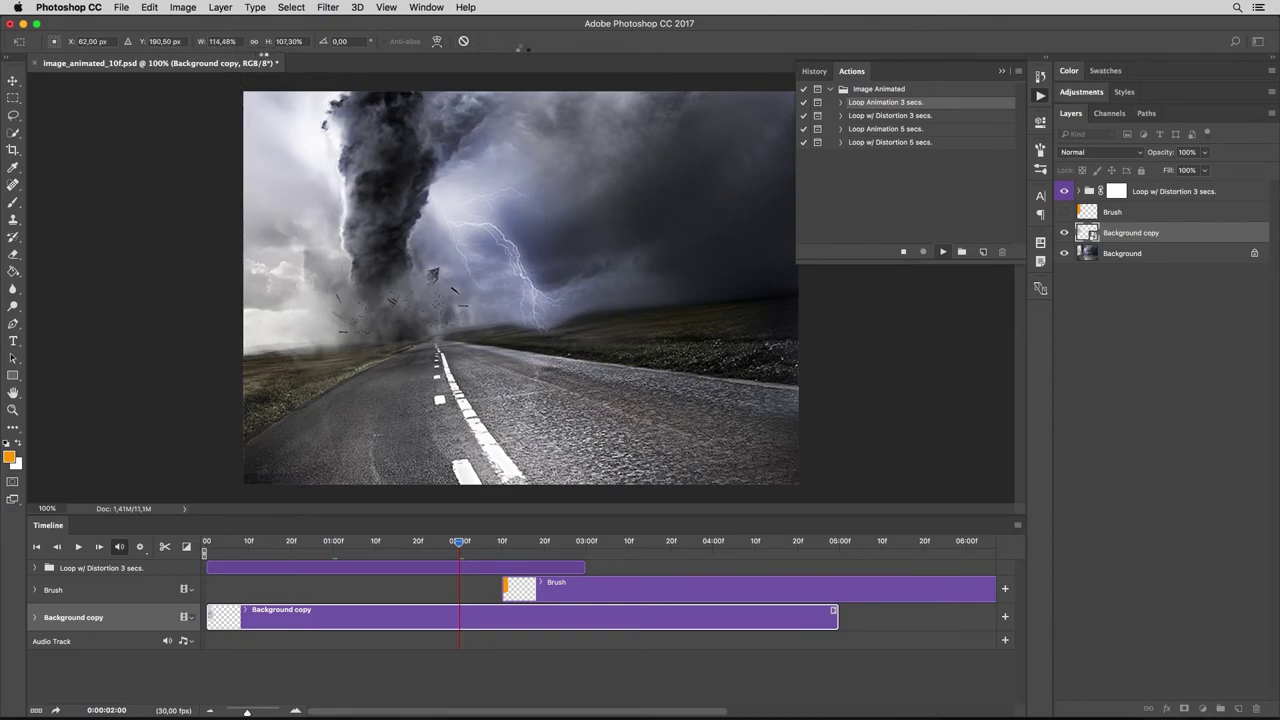
Replace the Brush layer with a fresh one and paint the tornado funnel orange.
left_click(1147, 233)
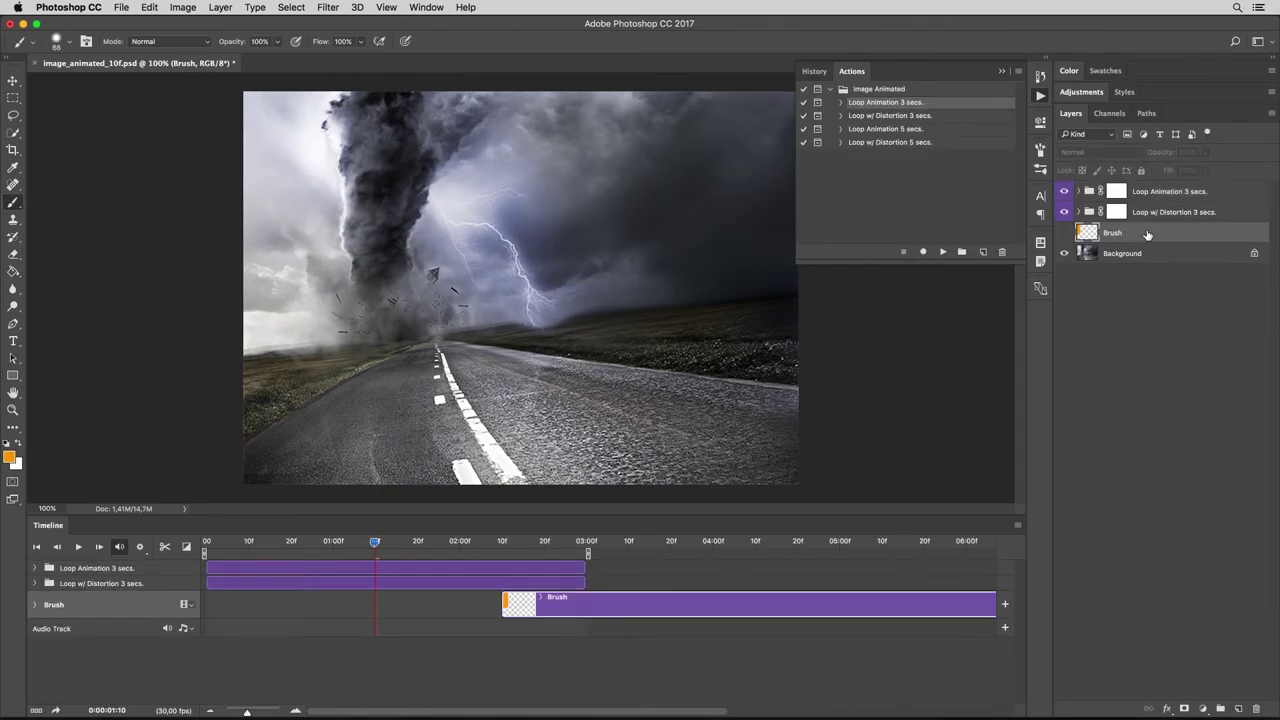
key("Delete")
left_click(1239, 709)
type("Brush")
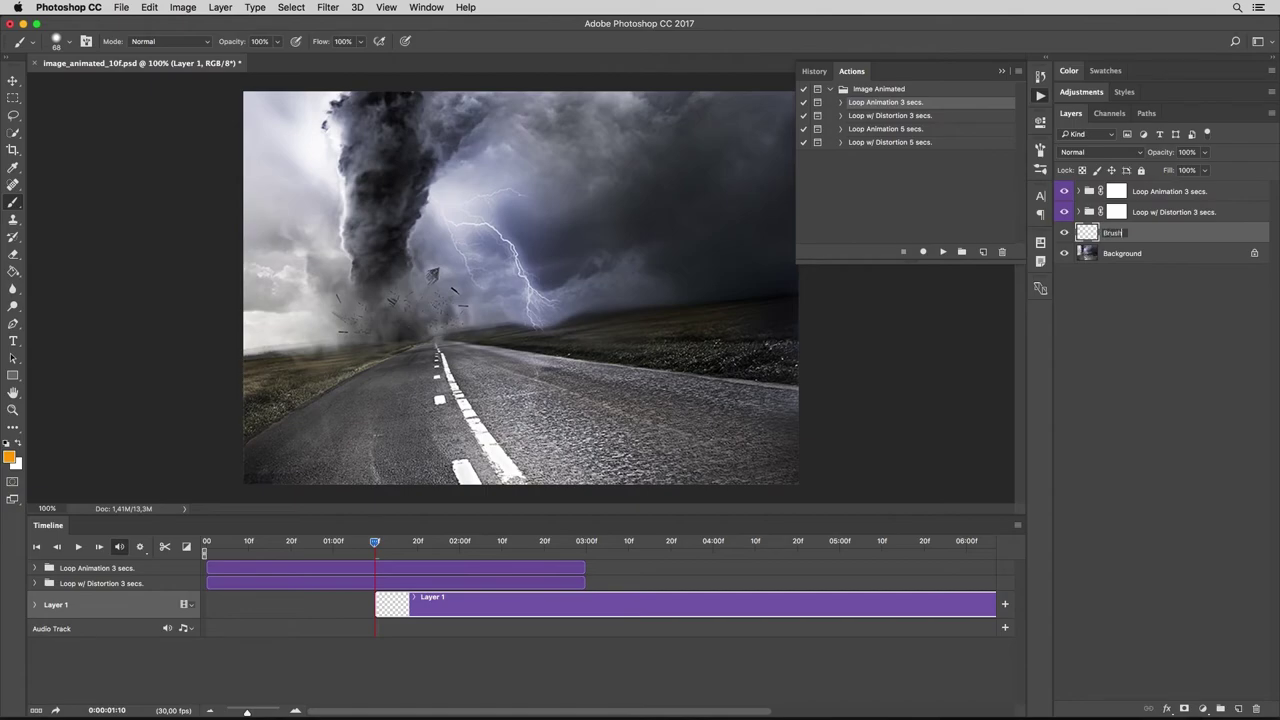
key("Return")
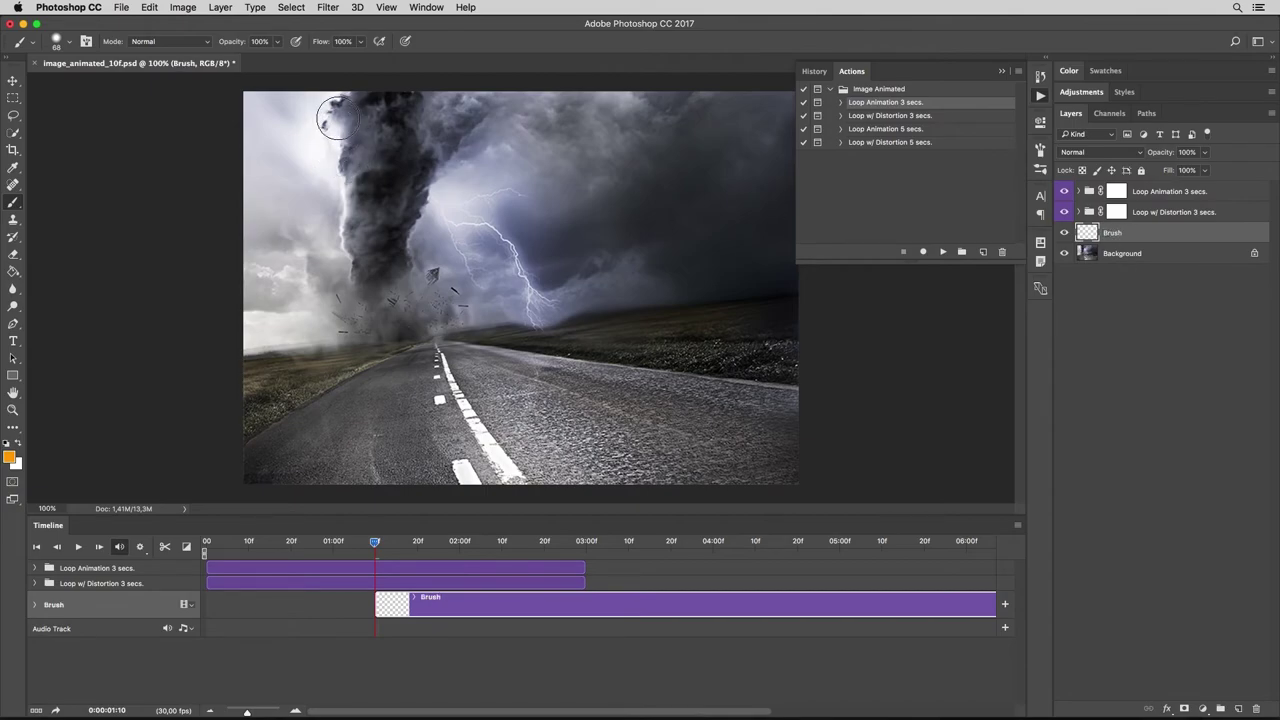
mouse_move(332, 116)
left_mouse_down()
mouse_move(418, 104)
mouse_move(425, 190)
left_mouse_up()
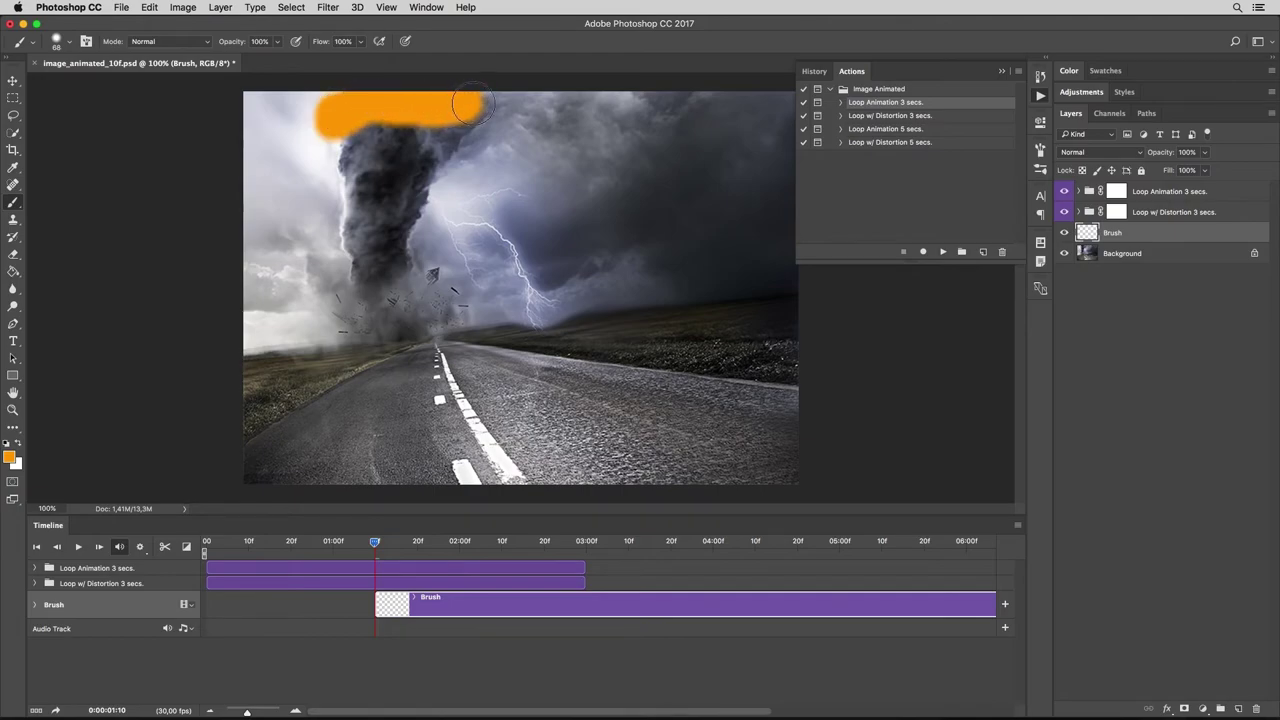
mouse_move(465, 123)
left_mouse_down()
mouse_move(352, 165)
mouse_move(363, 126)
mouse_move(420, 120)
mouse_move(376, 257)
left_mouse_up()
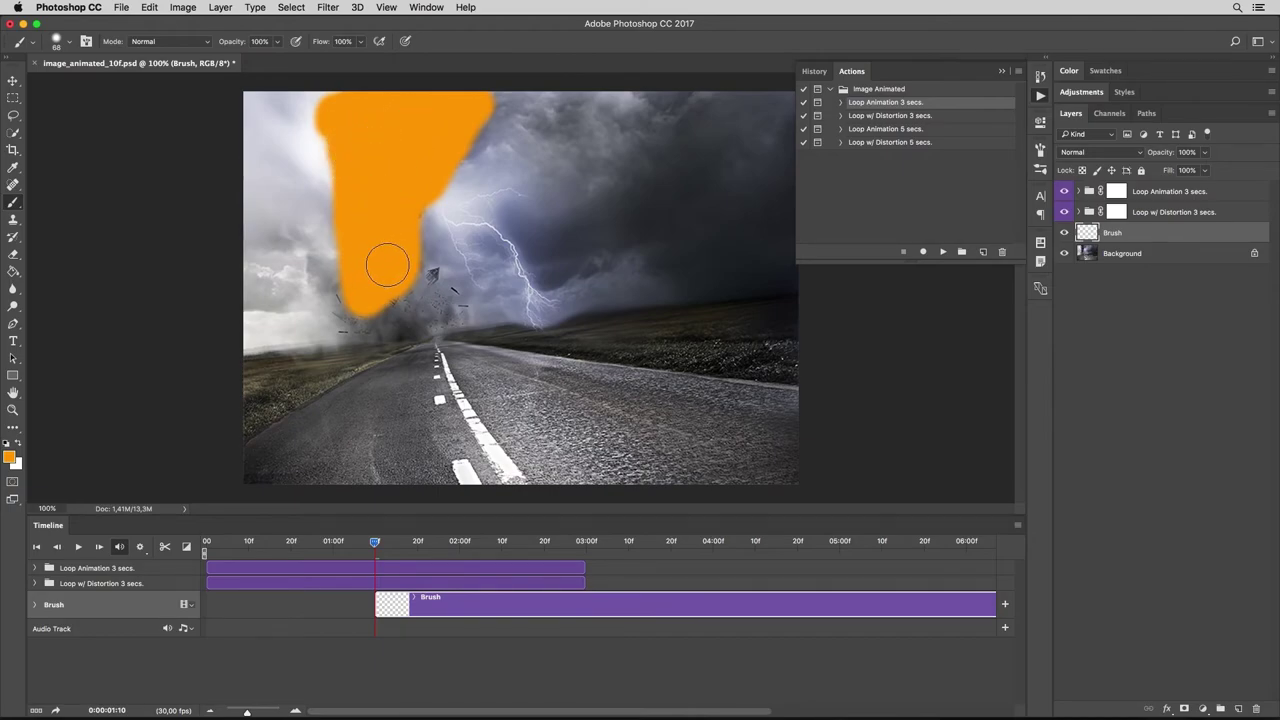
Run 'Loop Animation 3 secs.' and stretch the funnel copy's top edge upward.
left_click(942, 253)
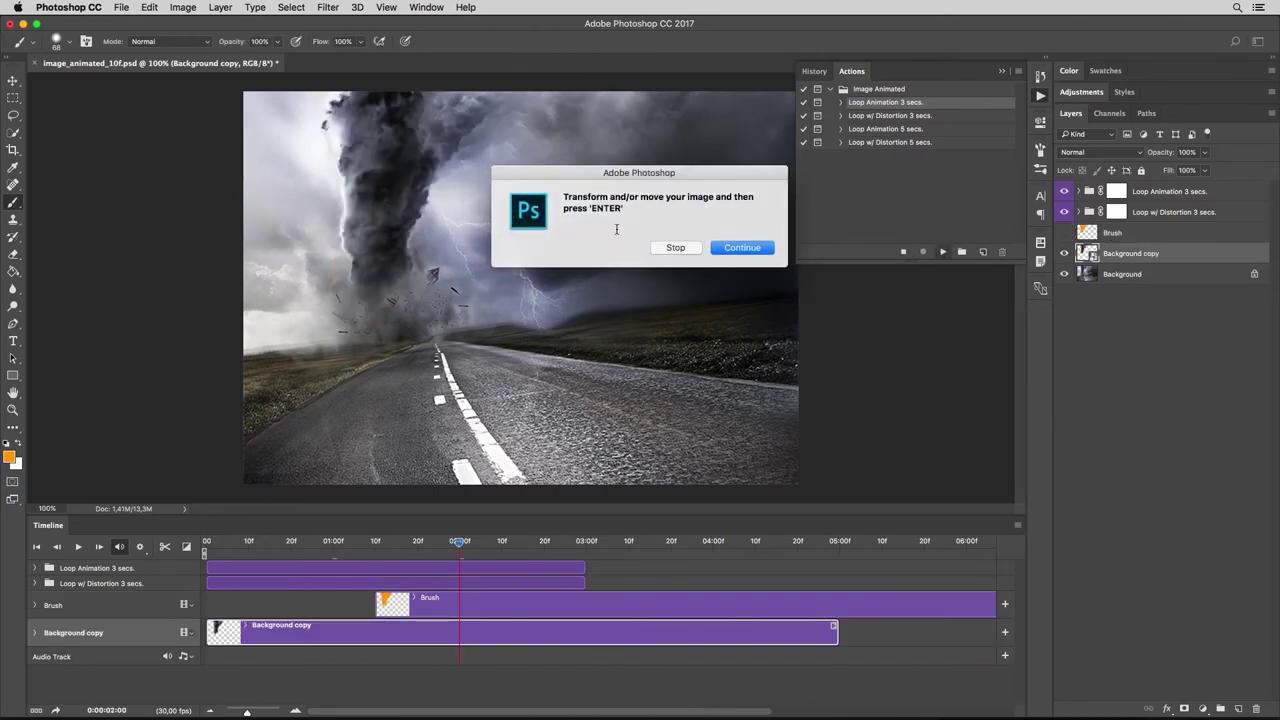
left_click(736, 247)
left_click_drag(404, 92, 406, 73)
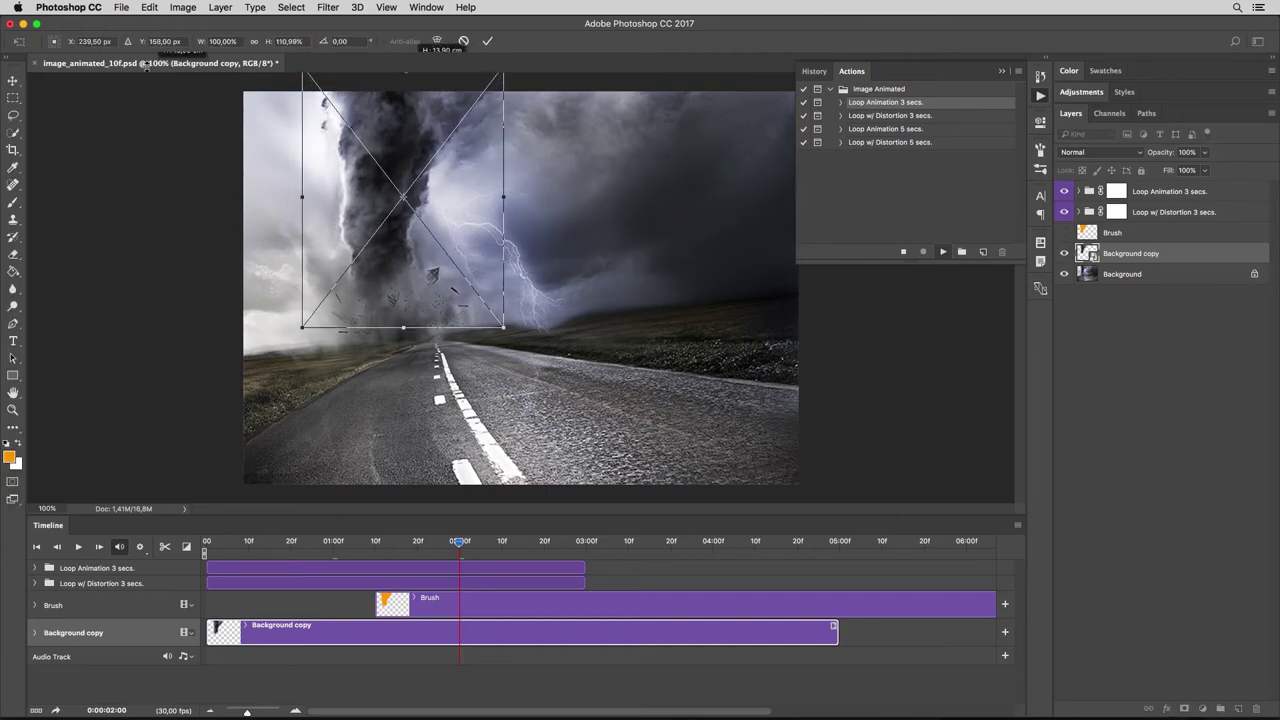
left_click(489, 42)
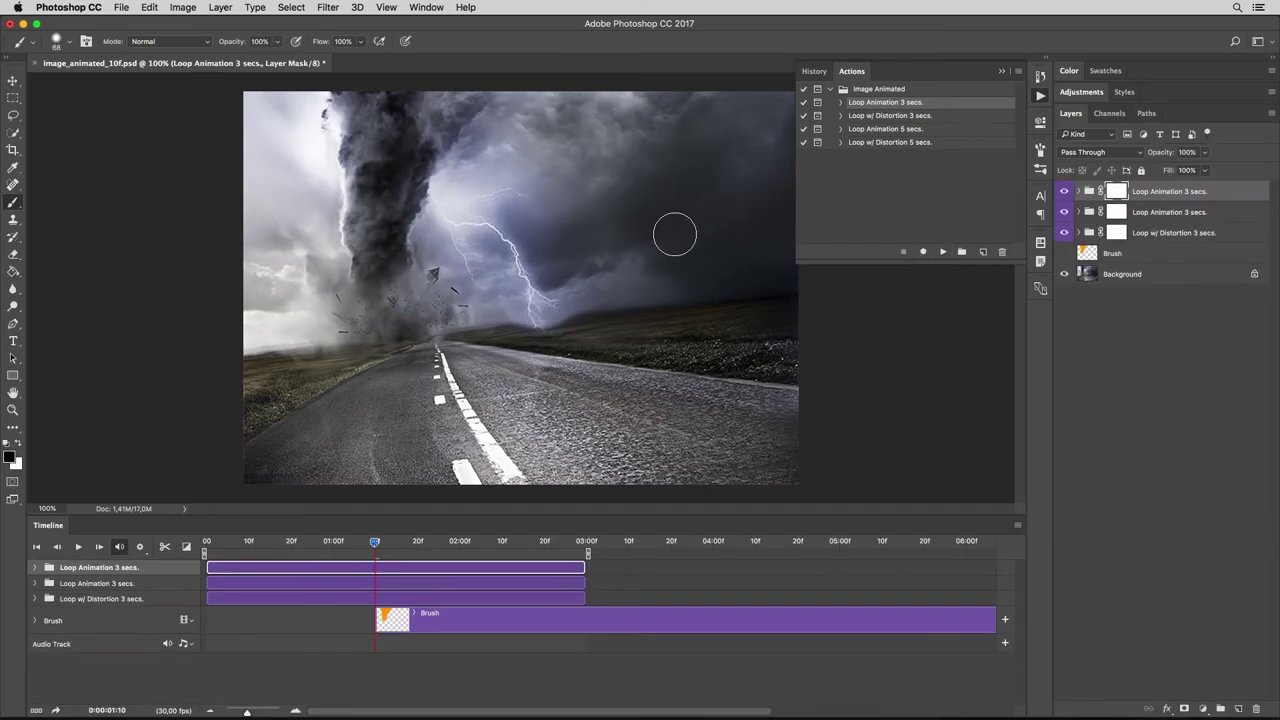
left_click(1143, 255)
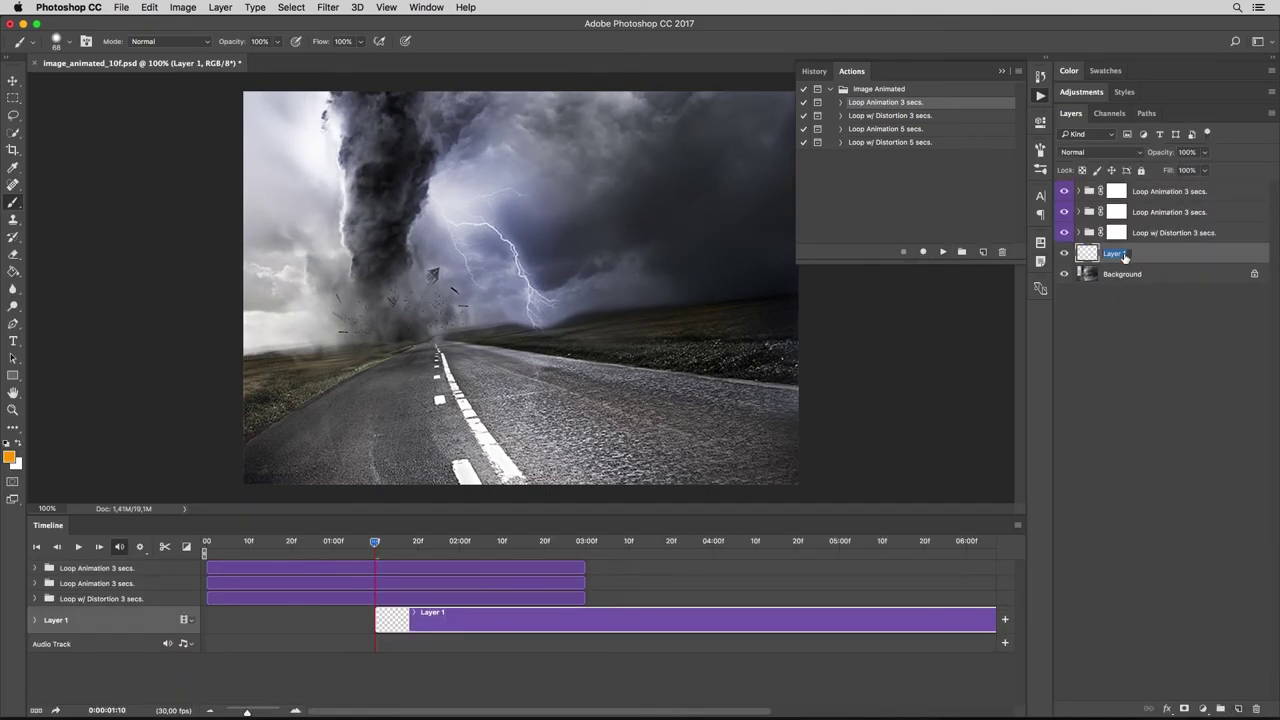
Paint the tornado base orange and enlarge its loop copy to 123%, tilted −6°.
key("Return")
mouse_move(328, 285)
left_mouse_down()
mouse_move(416, 292)
mouse_move(392, 319)
mouse_move(351, 320)
left_mouse_up()
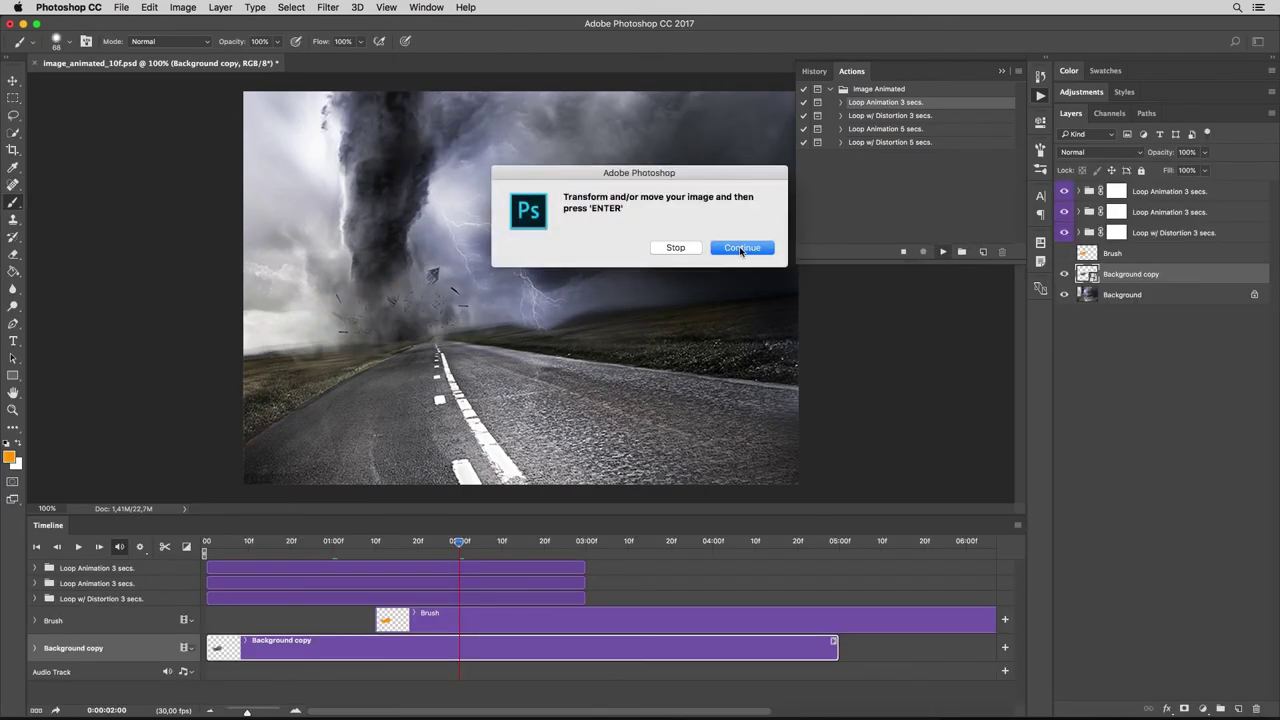
left_click_drag(486, 246, 506, 236)
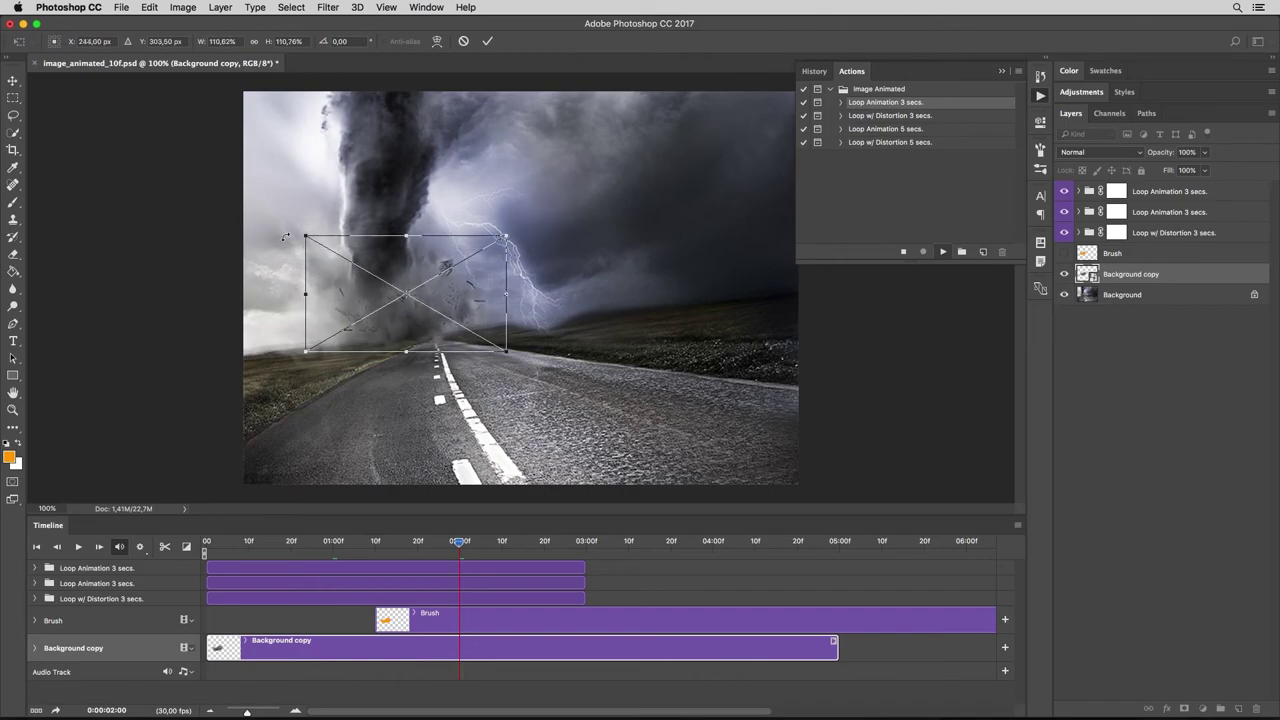
left_click_drag(305, 236, 283, 222)
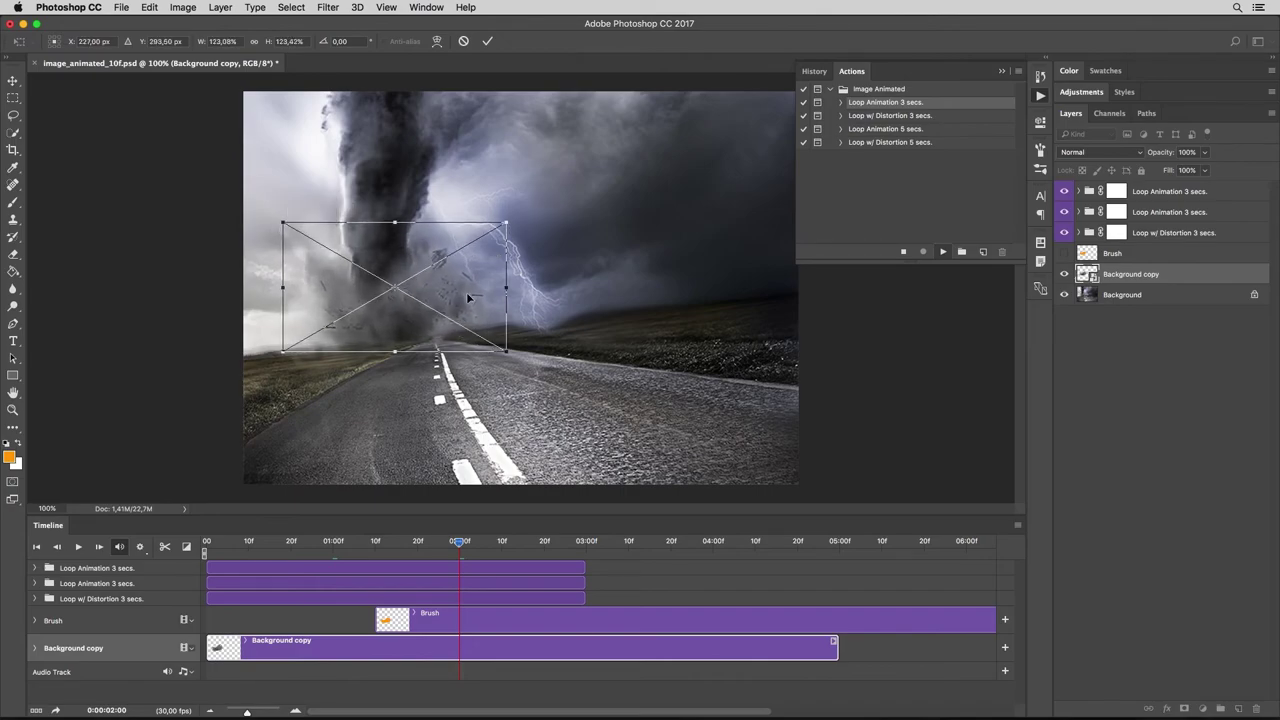
left_click_drag(474, 306, 470, 313)
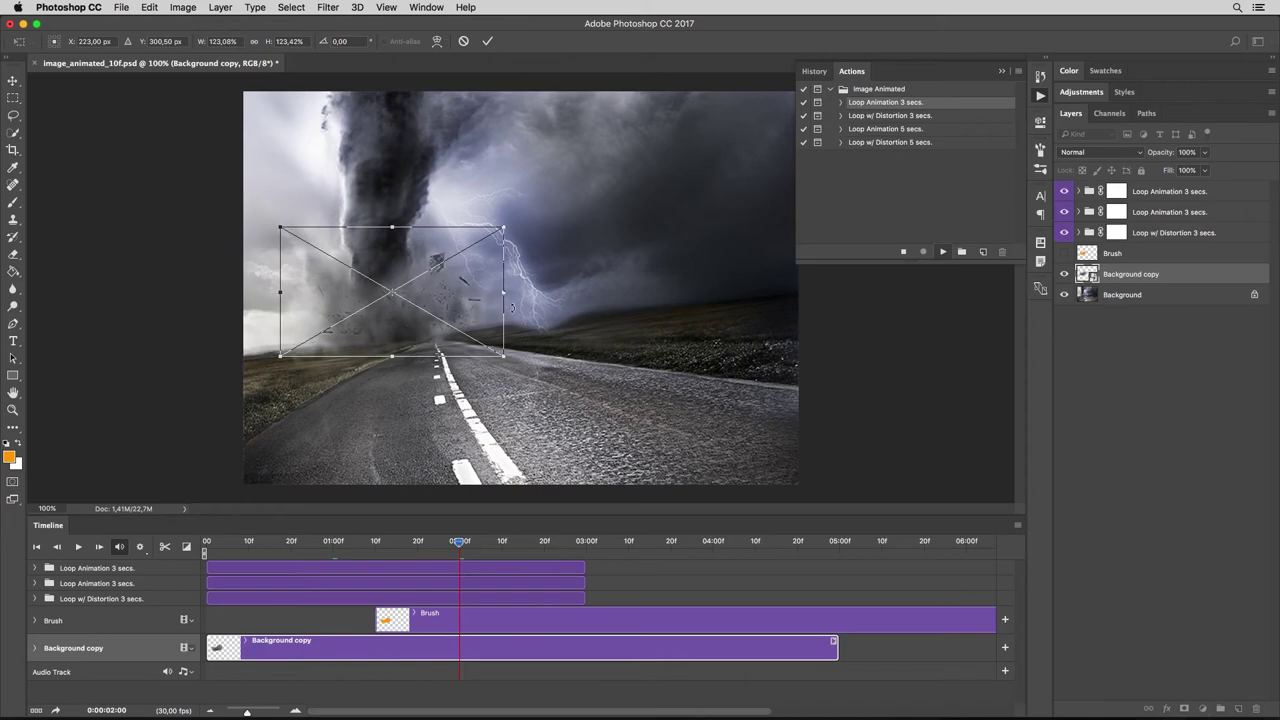
left_click_drag(555, 320, 560, 293)
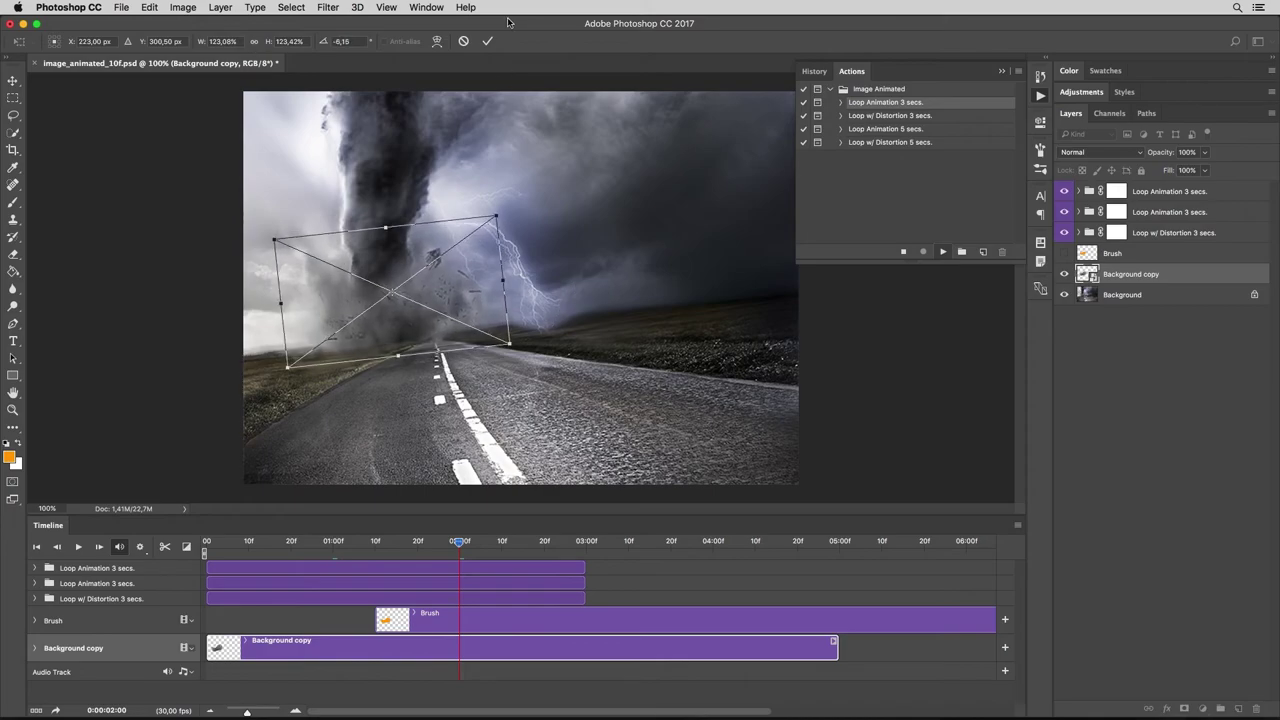
left_click(487, 41)
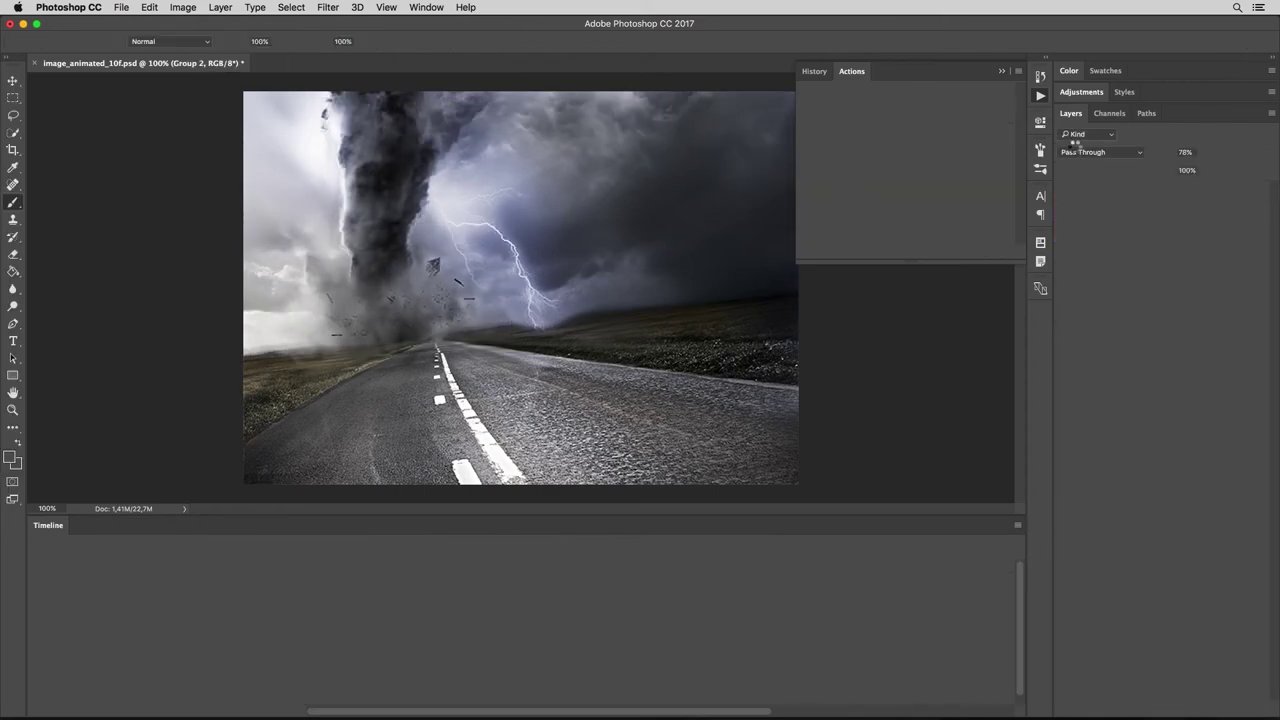
Play and stop a preview of the tornado animation.
left_click(11, 85)
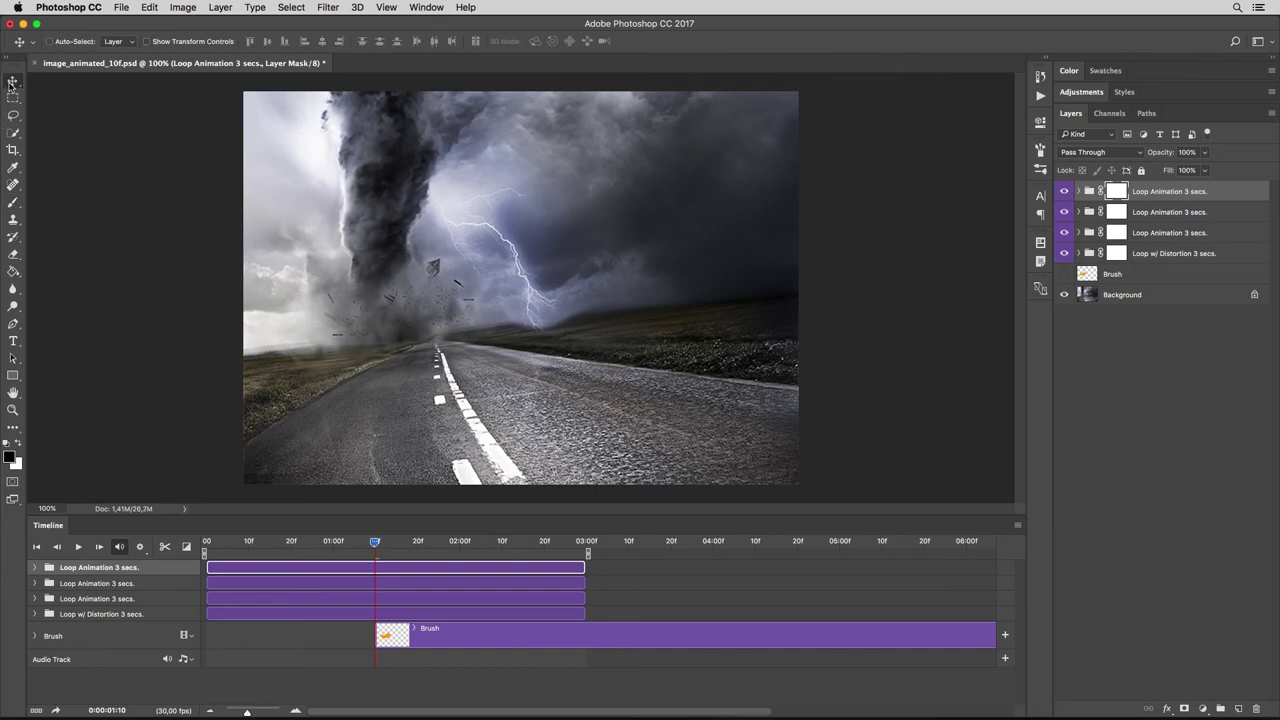
key("space")
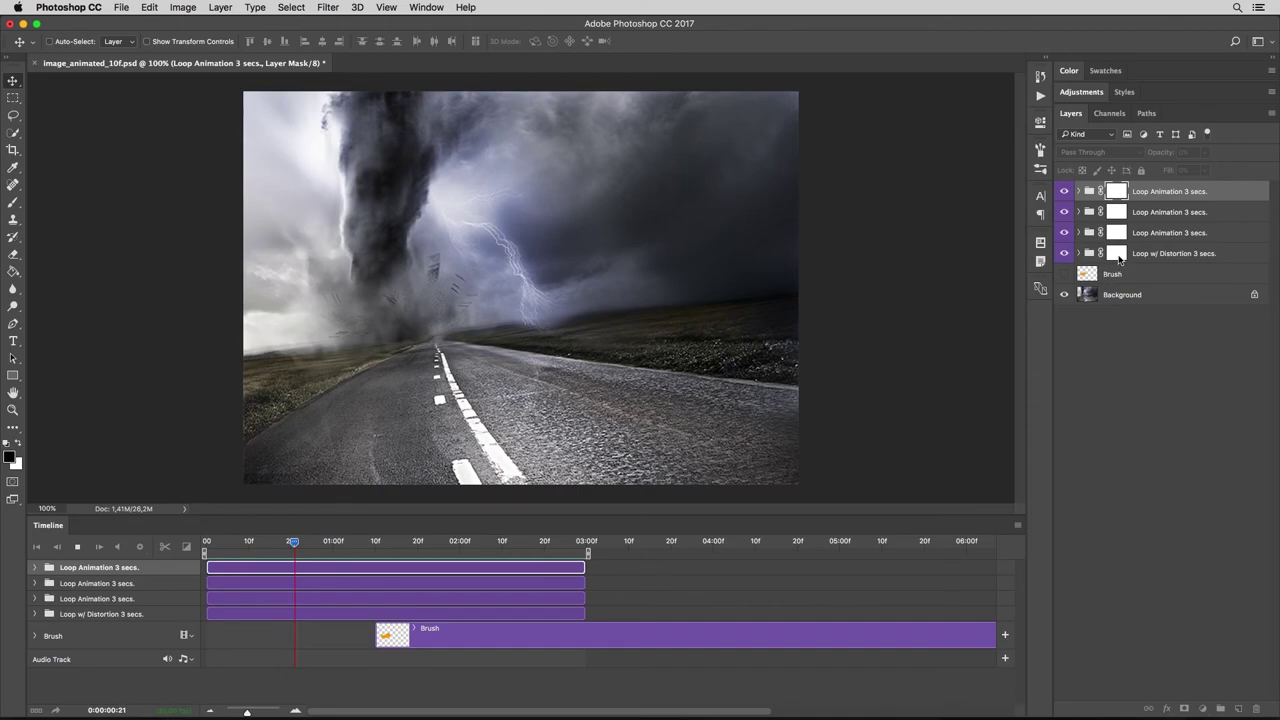
key("space")
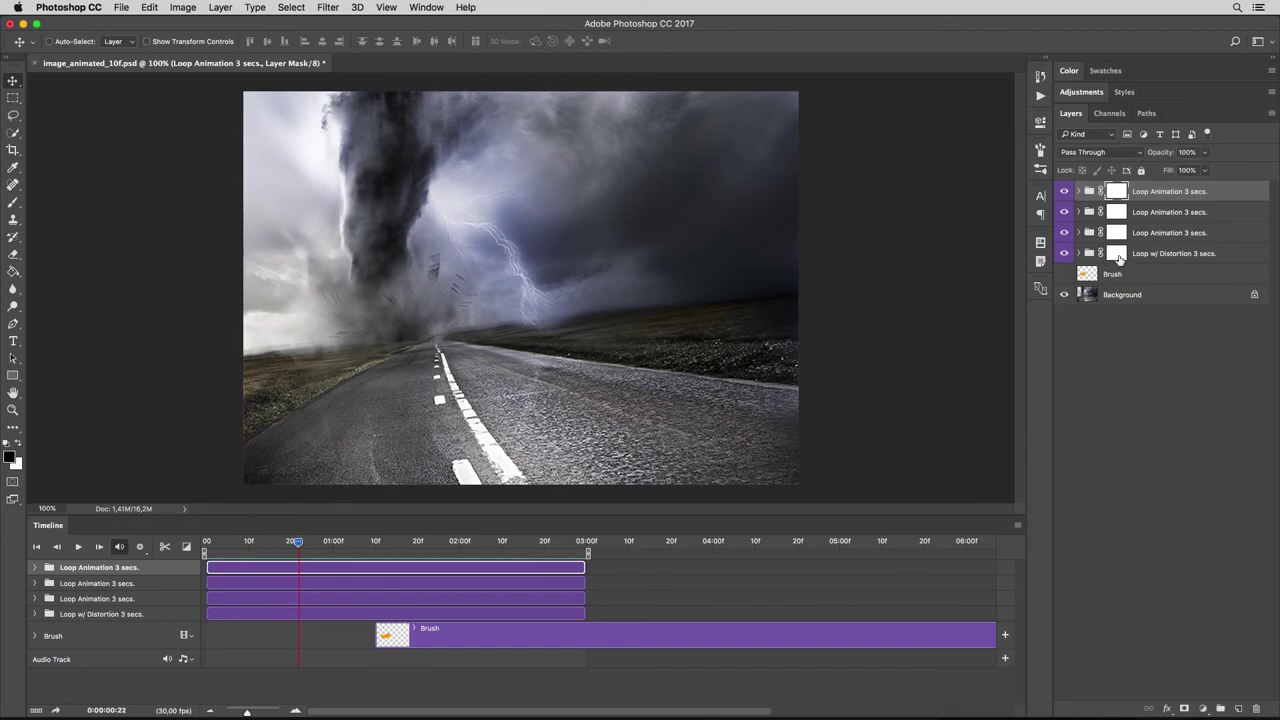
Mask the Loop w/ Distortion group over the right horizon field, then preview again.
left_click(1117, 255)
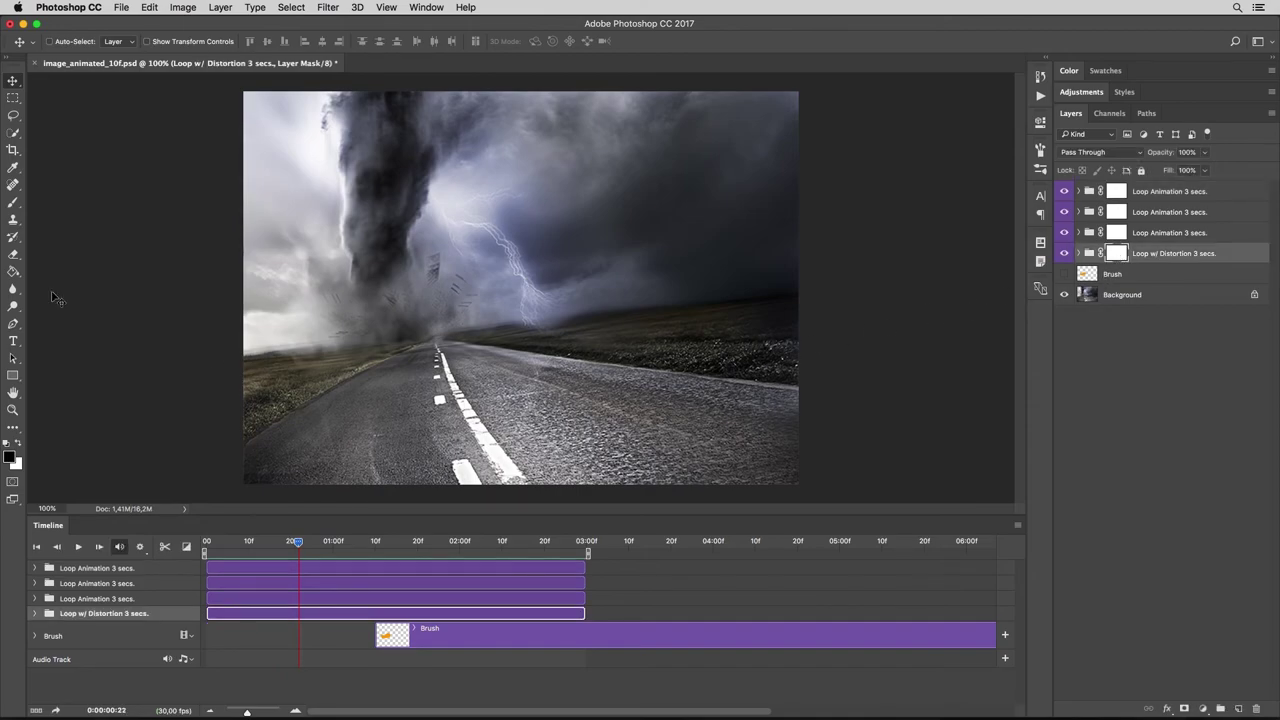
left_click(13, 204)
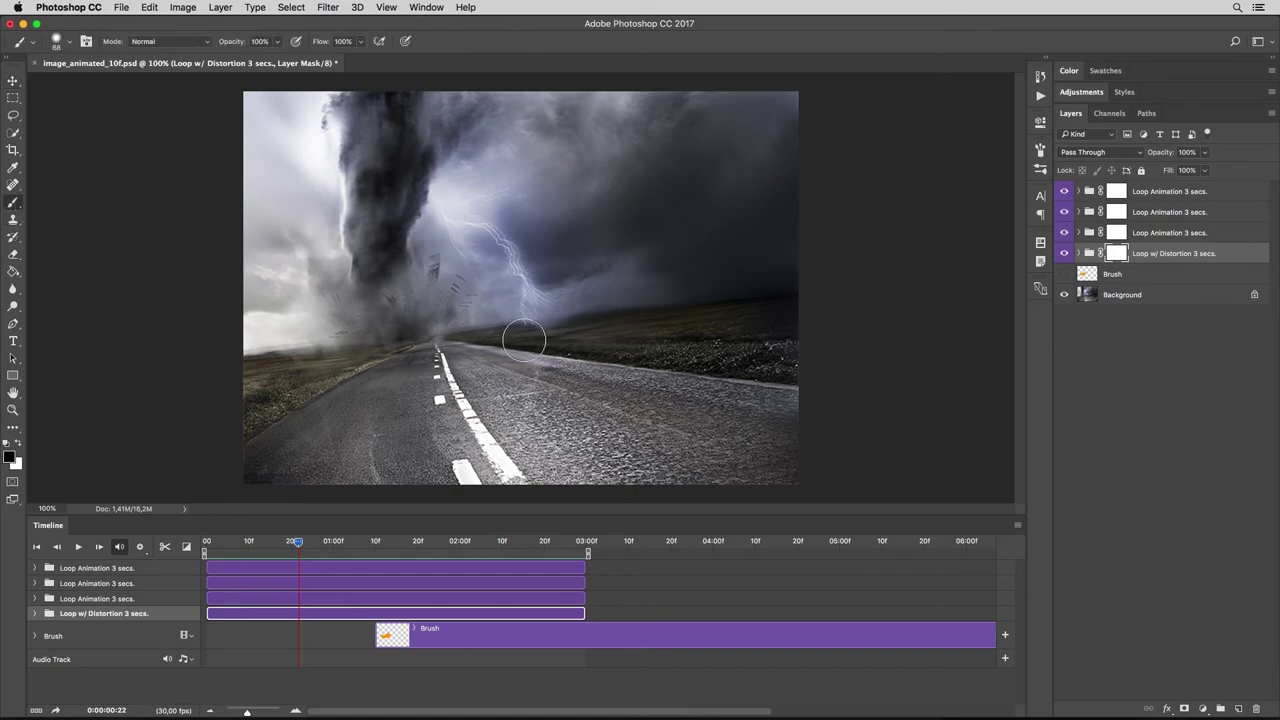
left_click_drag(554, 337, 583, 334)
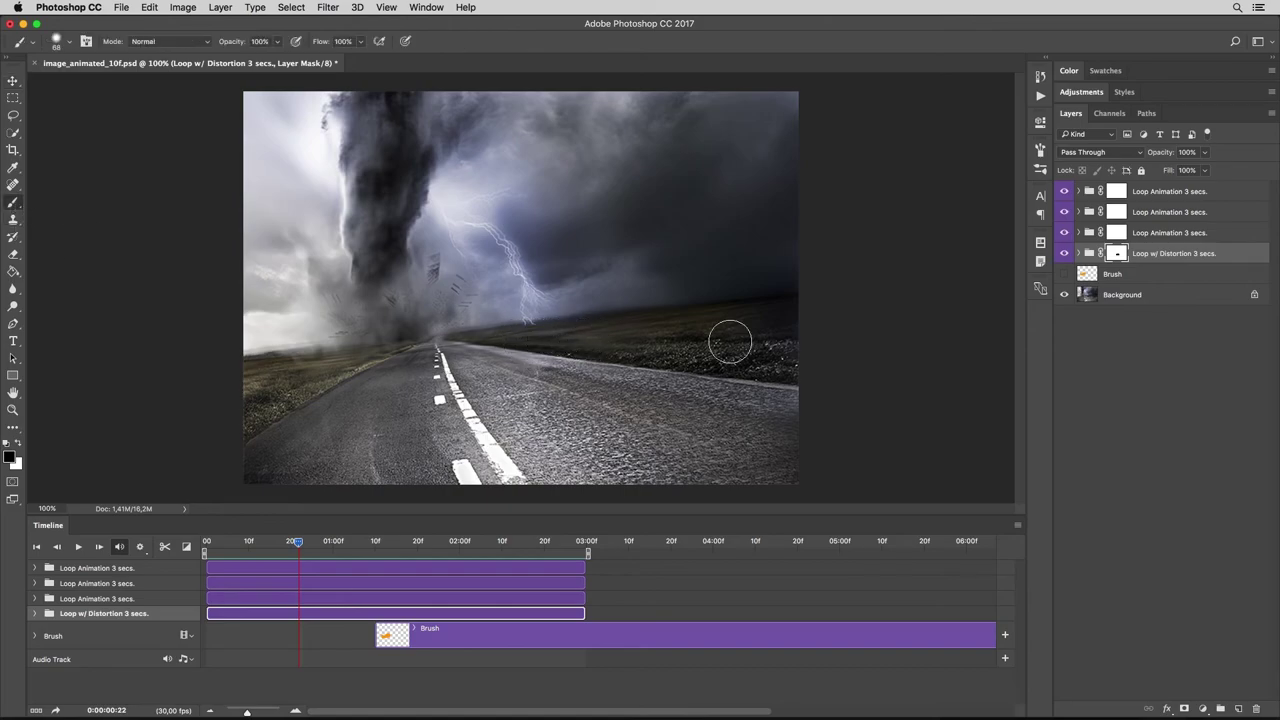
left_click(13, 83)
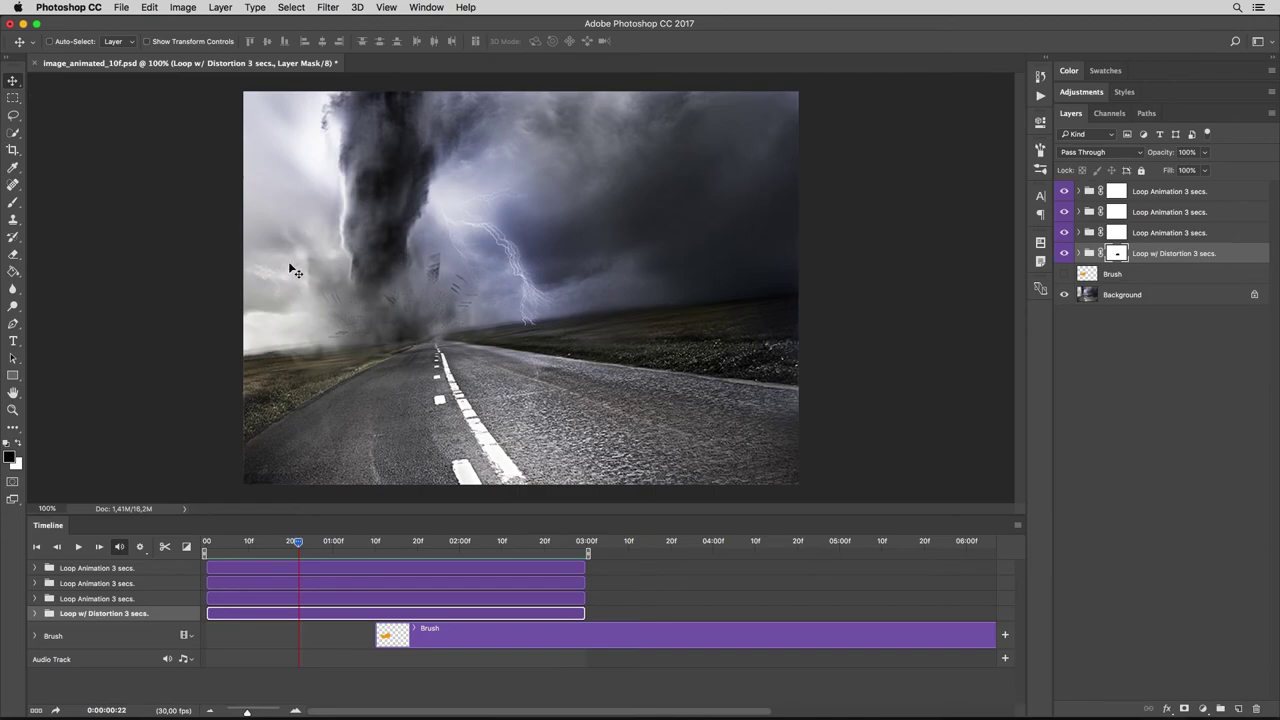
key("space")
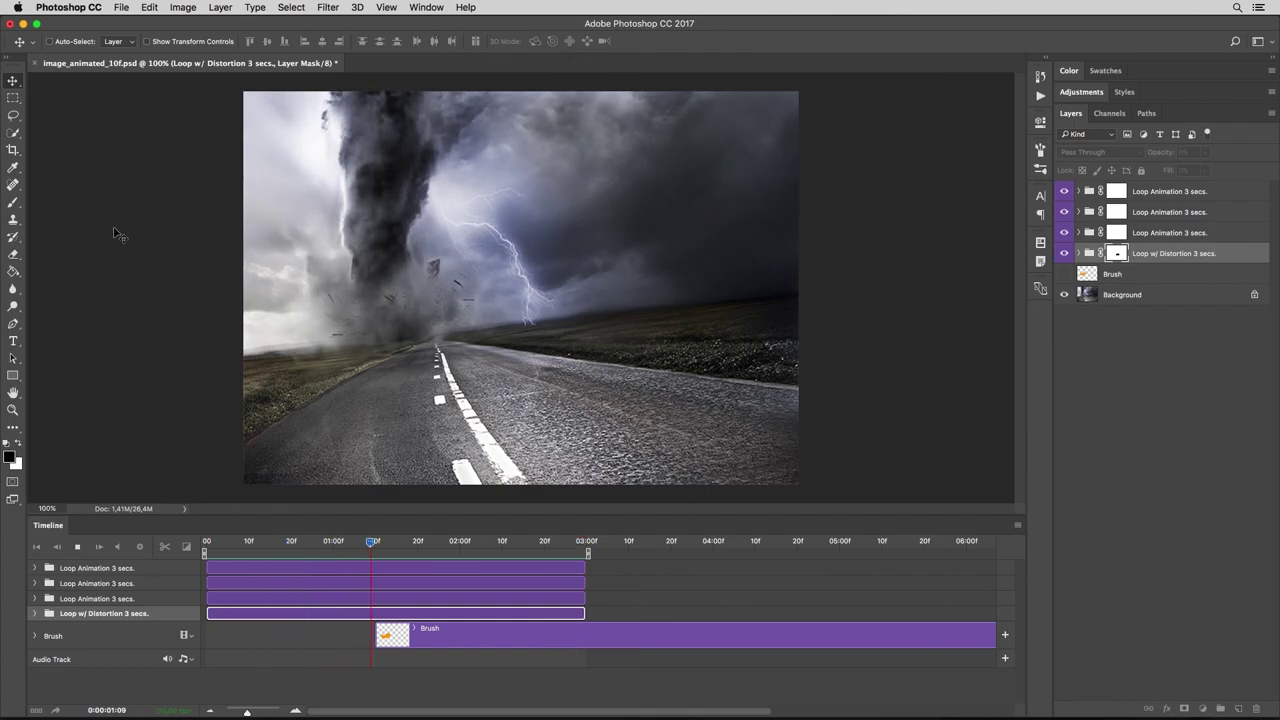
key("space")
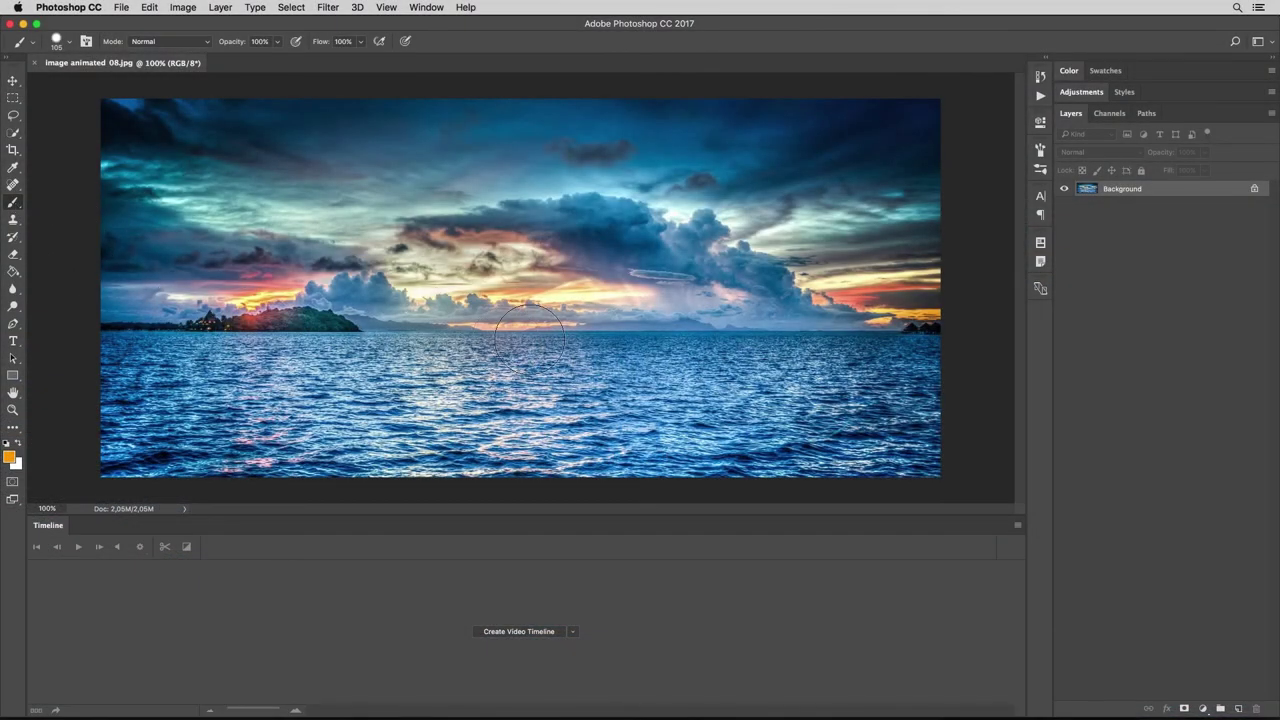
Add a layer named Brush and paint the ocean water orange.
left_click(1239, 710)
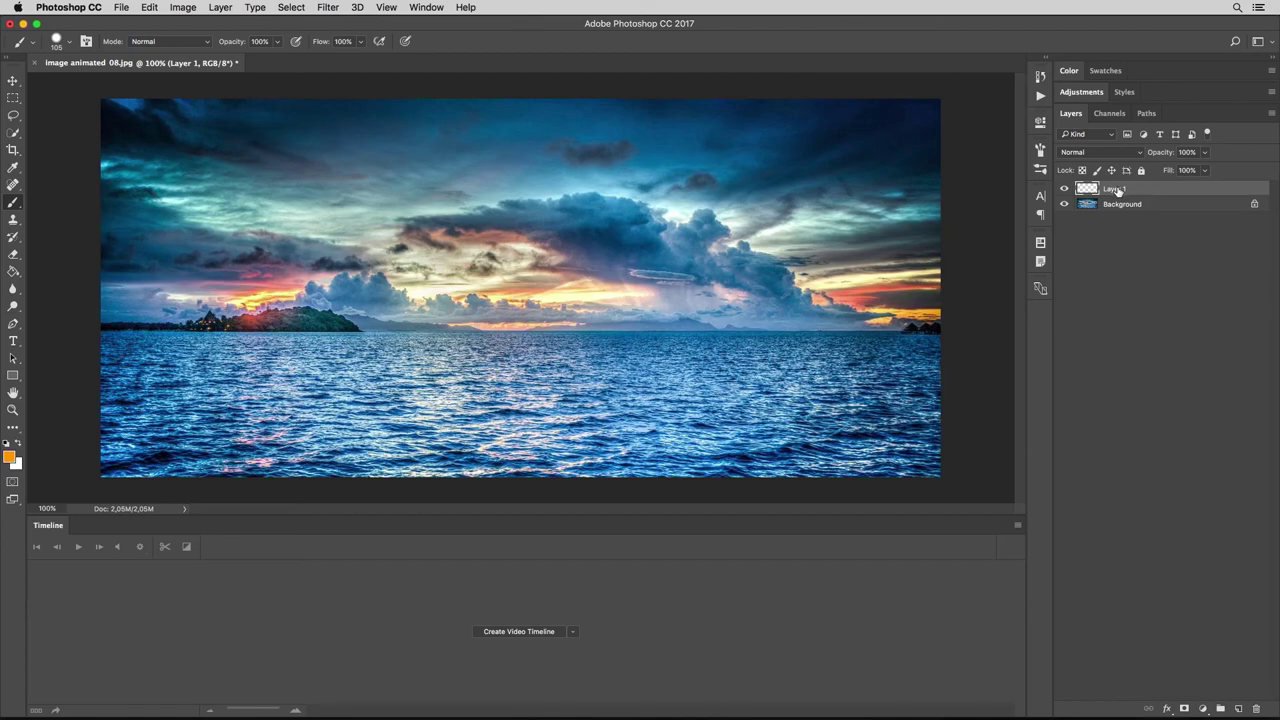
type("Brush")
key("Return")
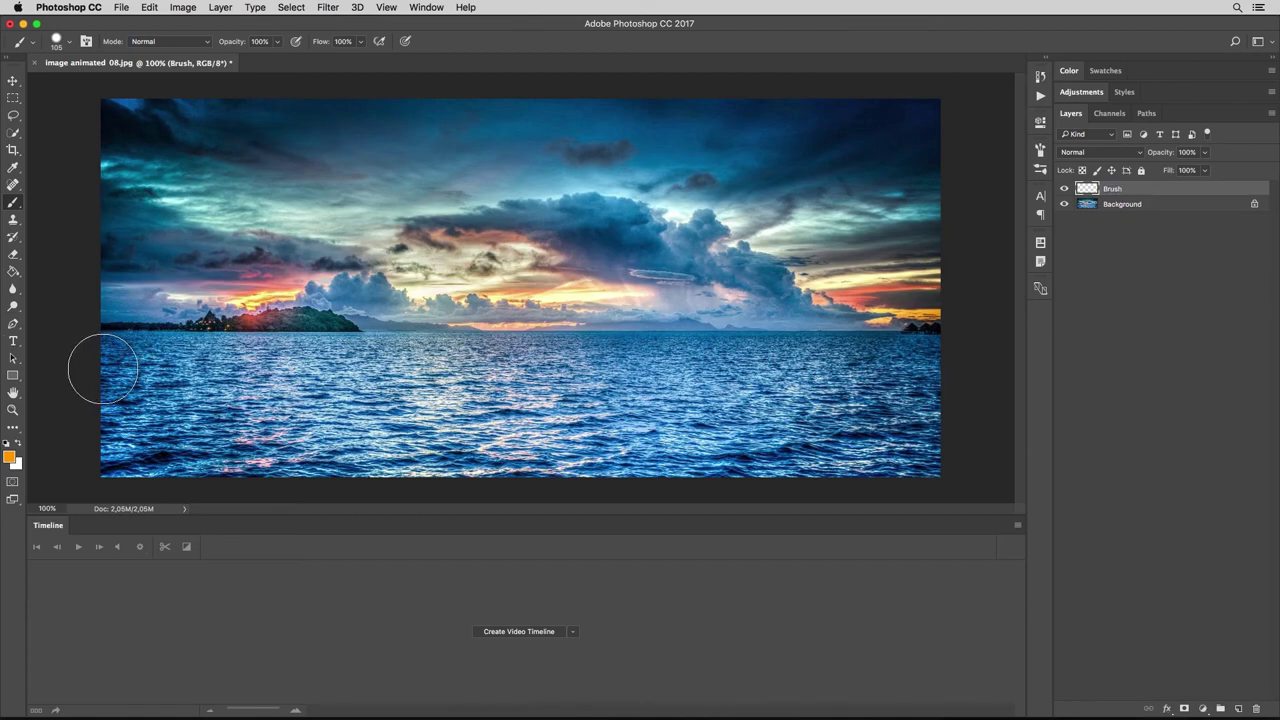
mouse_move(103, 368)
left_mouse_down()
mouse_move(980, 380)
mouse_move(63, 417)
mouse_move(440, 448)
mouse_move(983, 440)
left_mouse_up()
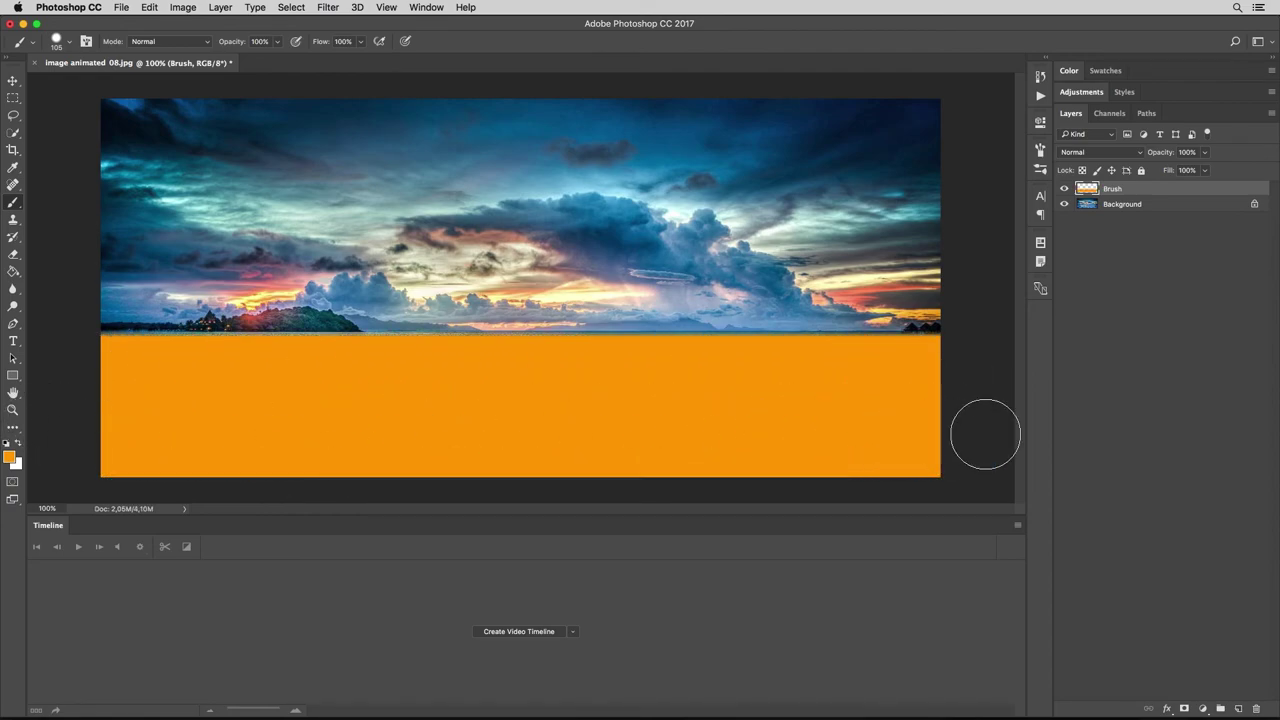
left_click(13, 82)
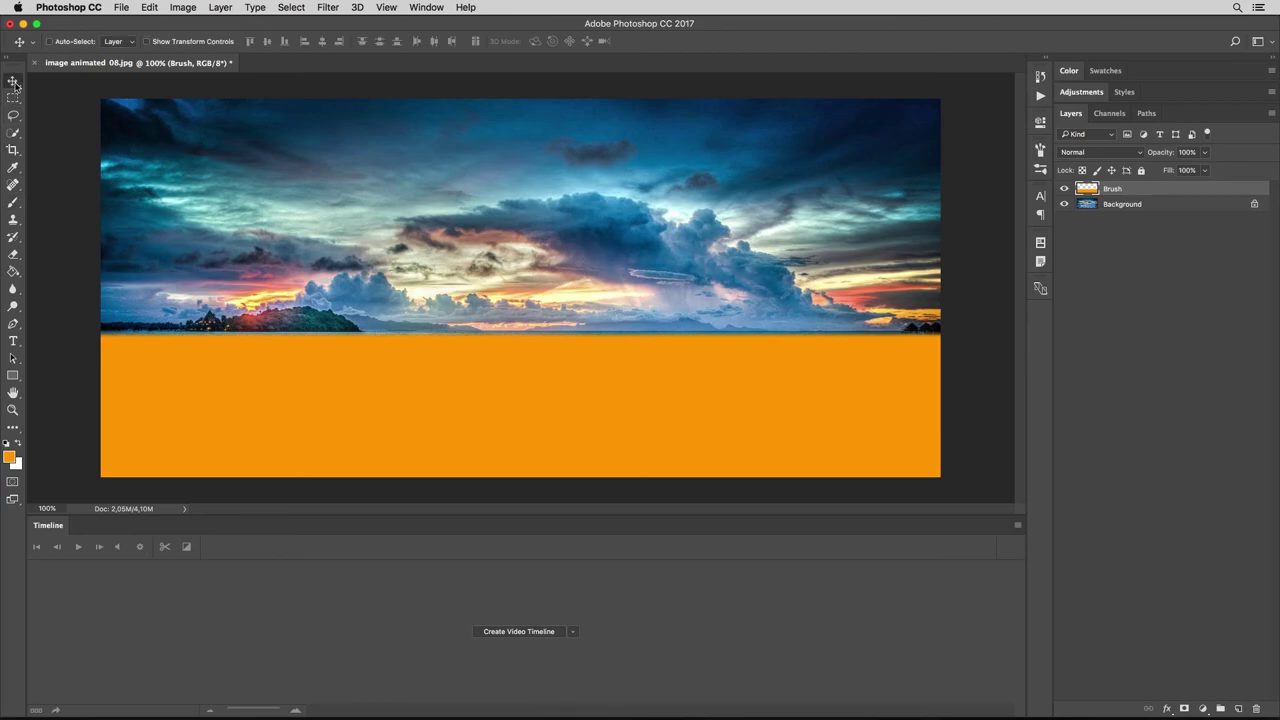
Create a video timeline and run Loop Animation 3 secs, enlarging the water copy past the bottom-left corner.
left_click(1040, 95)
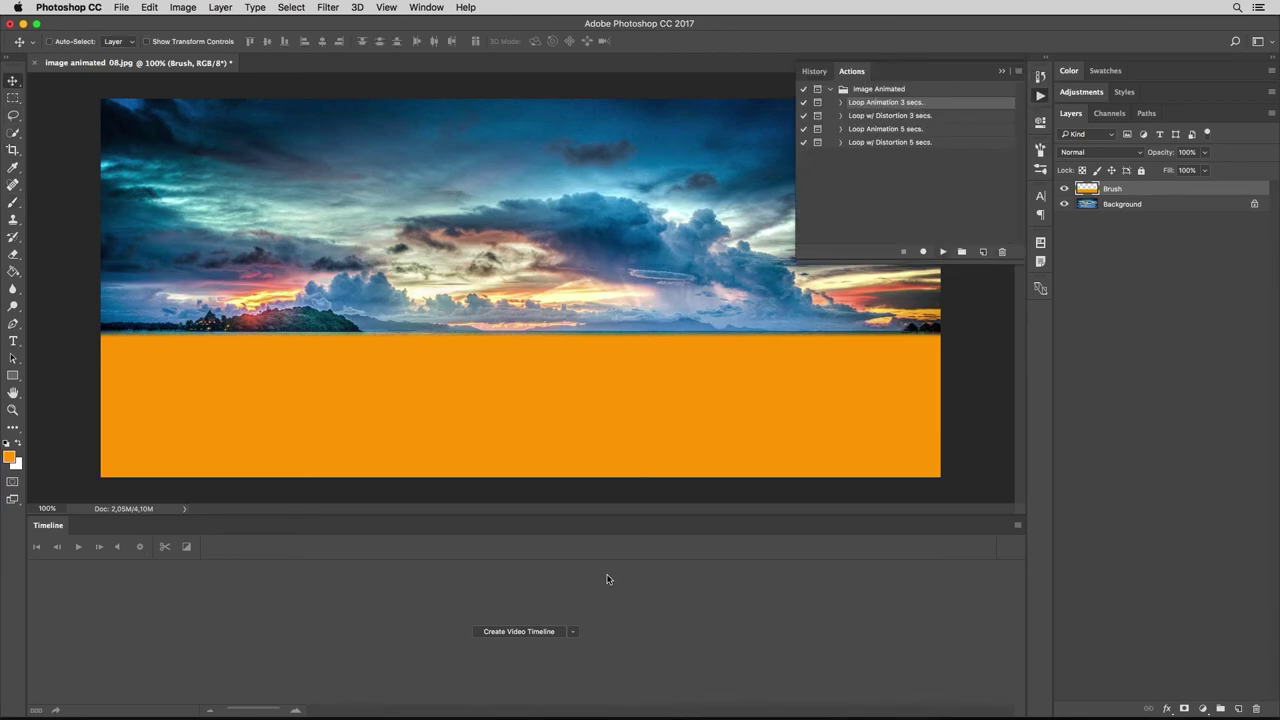
left_click(529, 632)
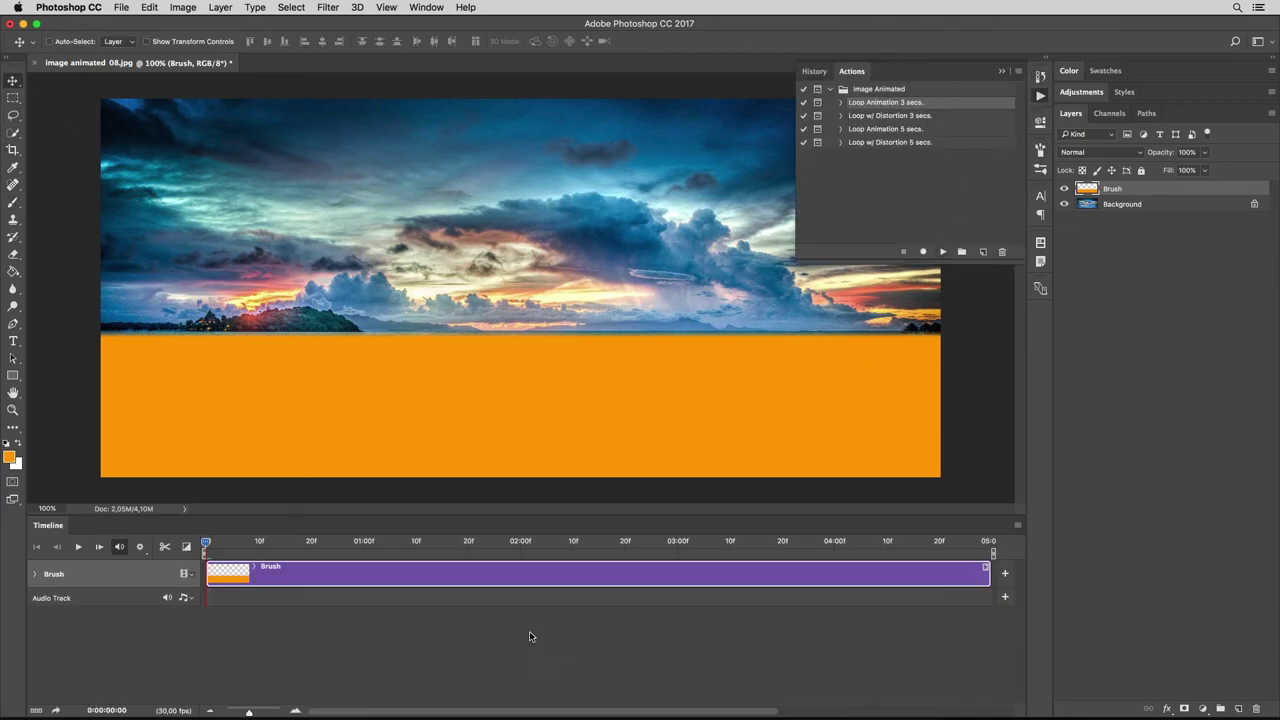
left_click(939, 253)
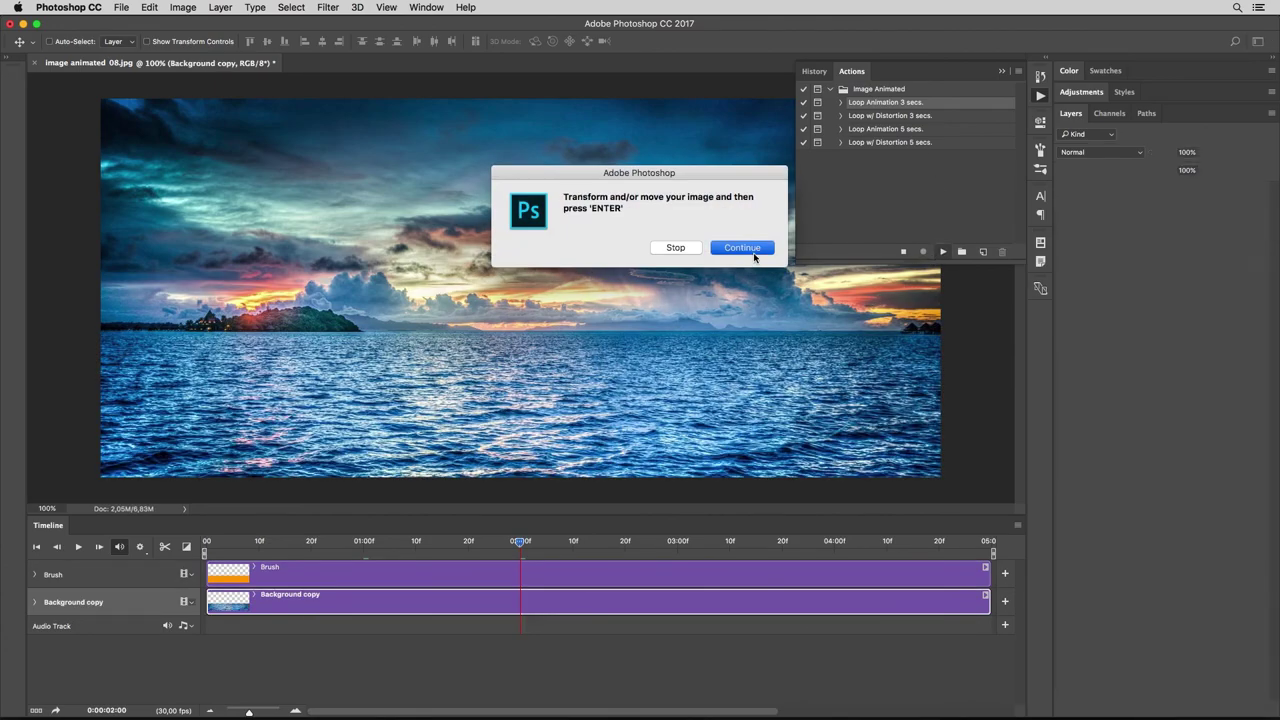
left_click(748, 250)
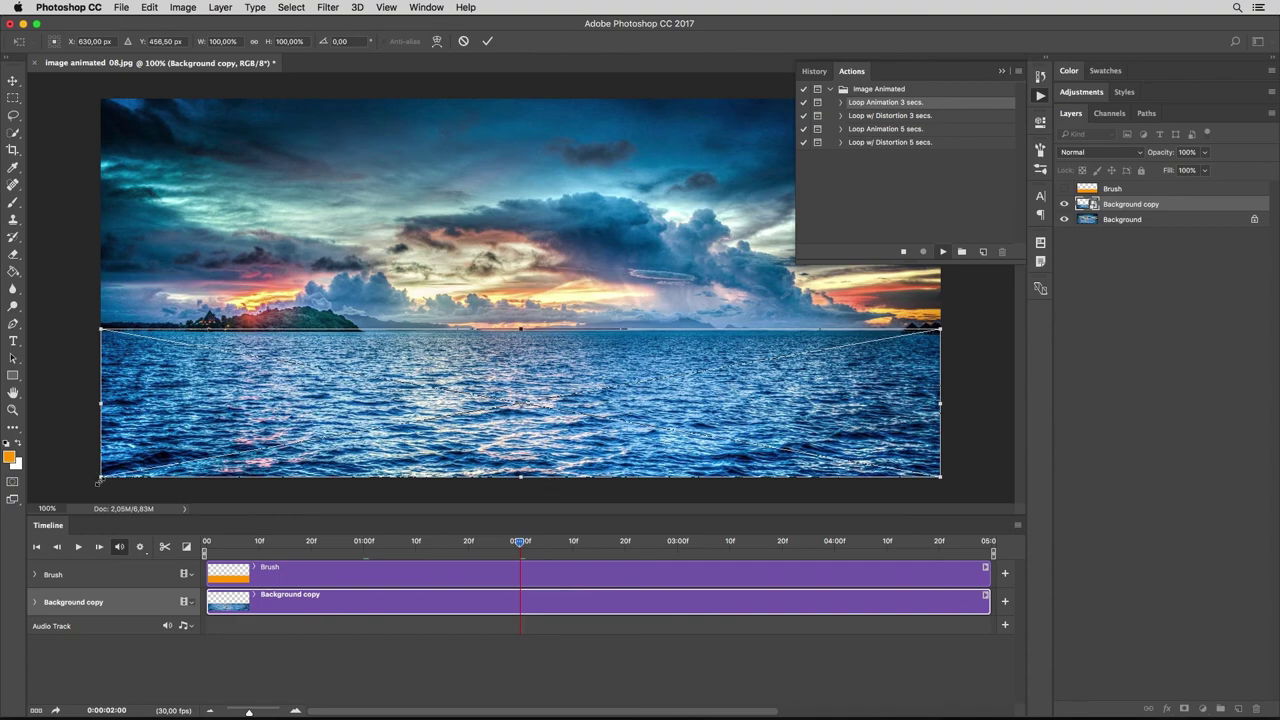
left_click_drag(99, 480, 27, 529)
left_click(489, 41)
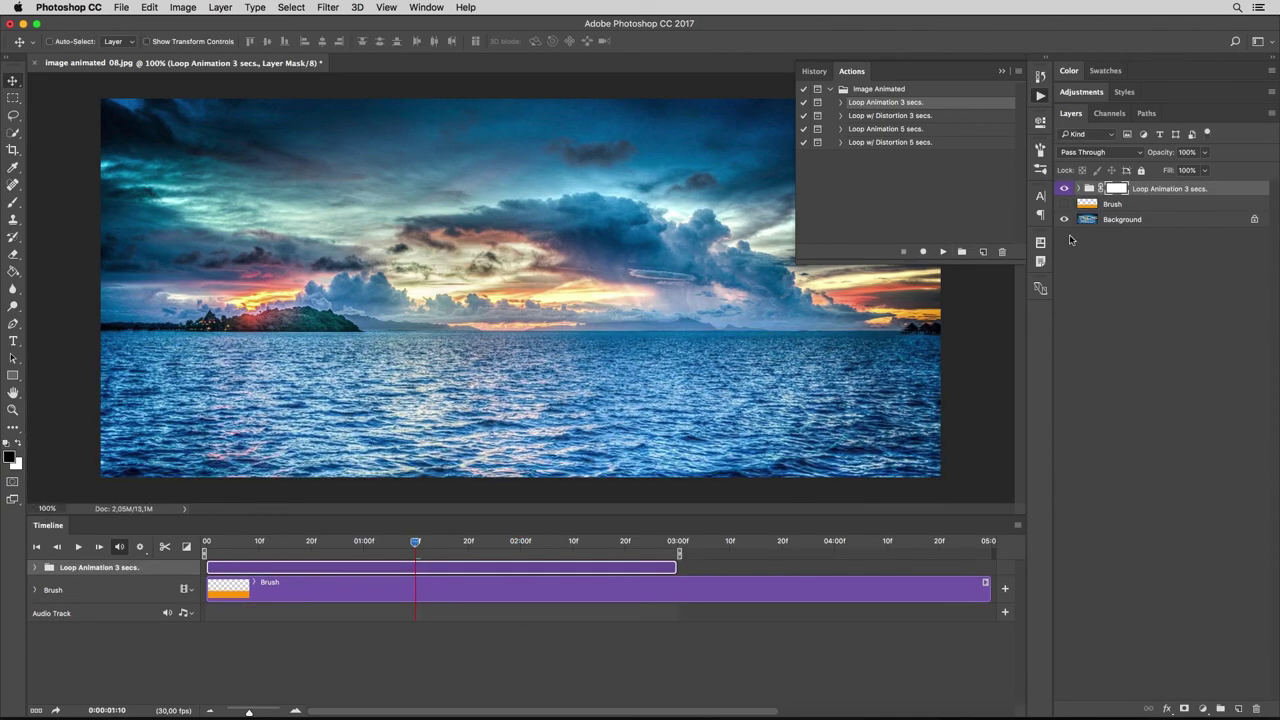
Run Loop w/ Distortion 3 secs on the shown Brush layer, stretching the water copy down, left and right.
left_click(1064, 204)
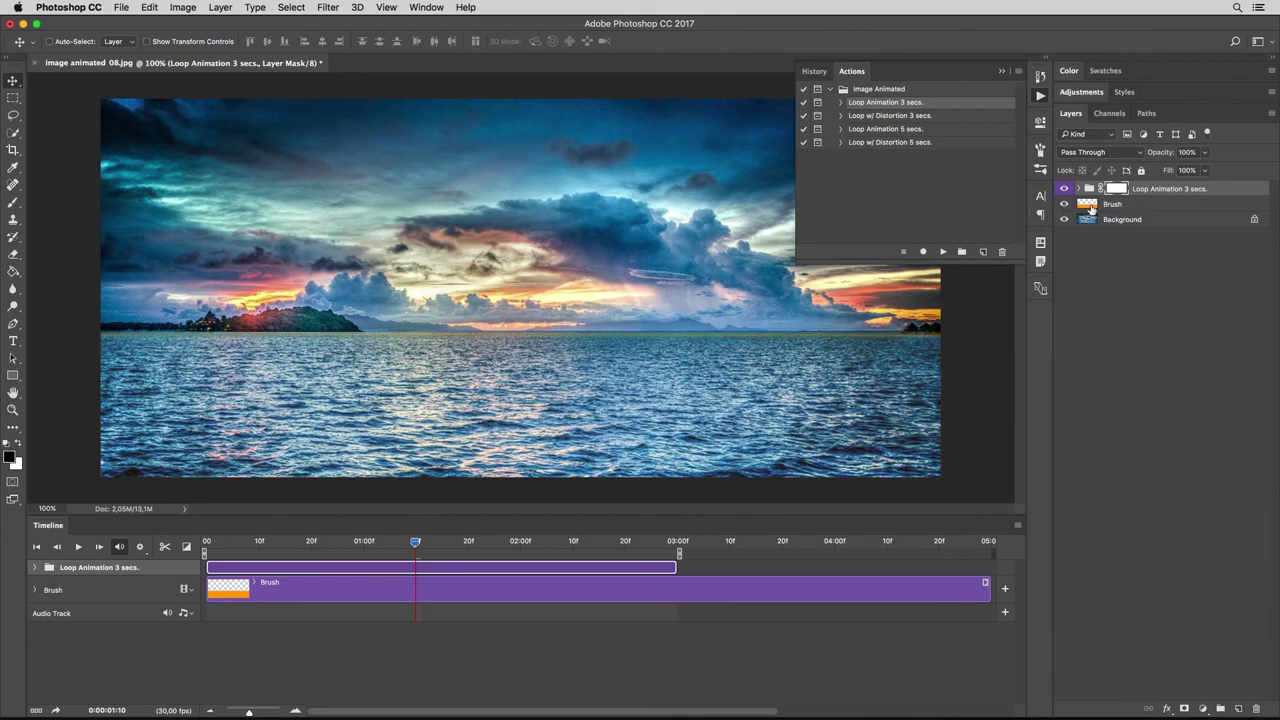
left_click(1118, 204)
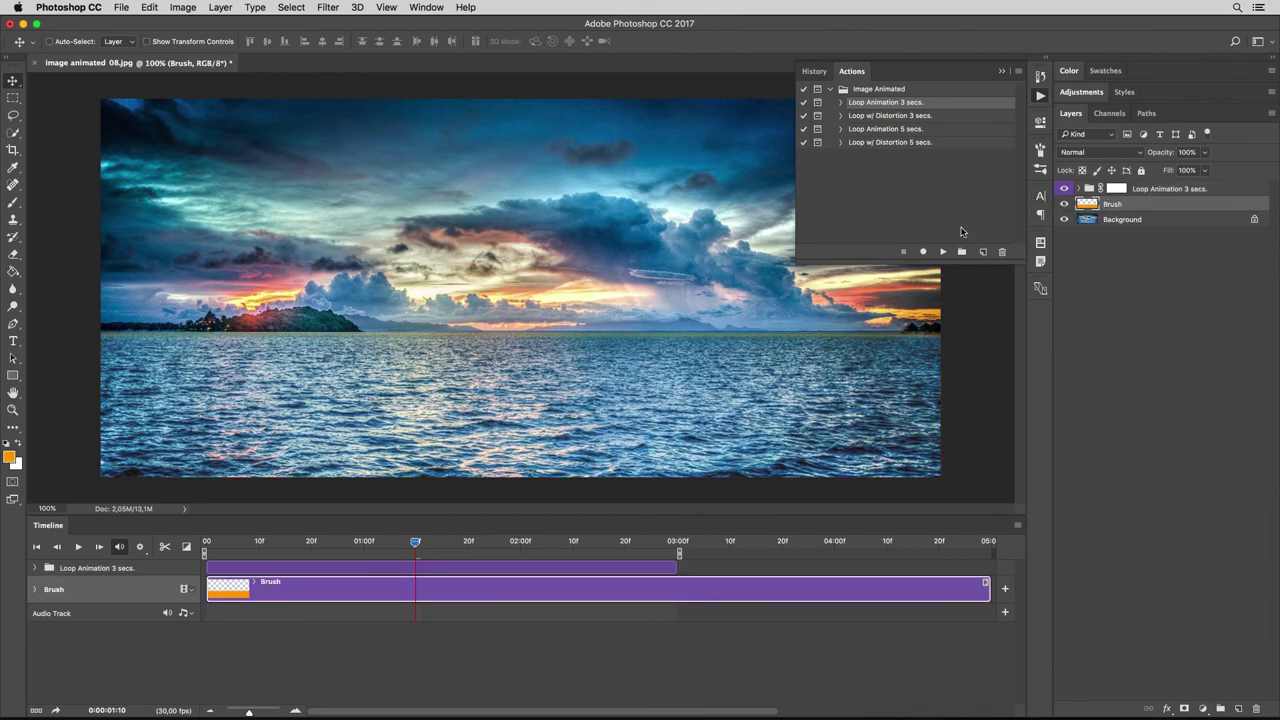
left_click(924, 117)
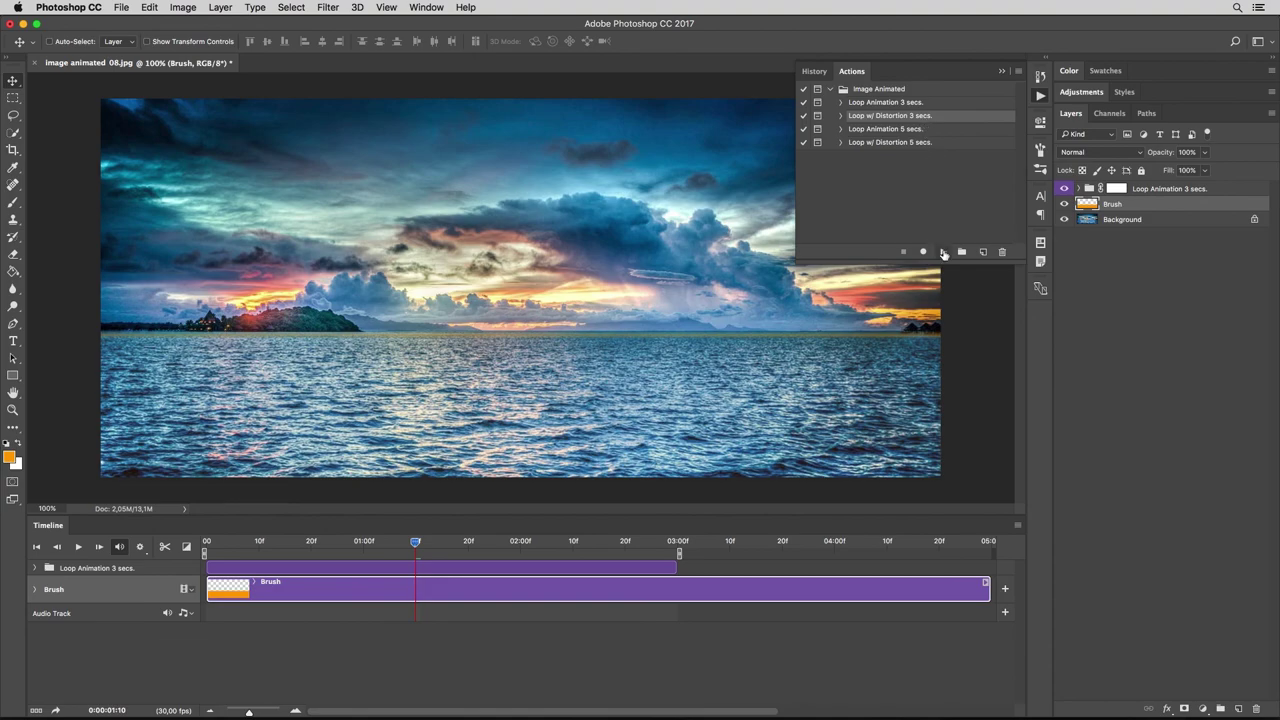
left_click(943, 252)
left_click(755, 250)
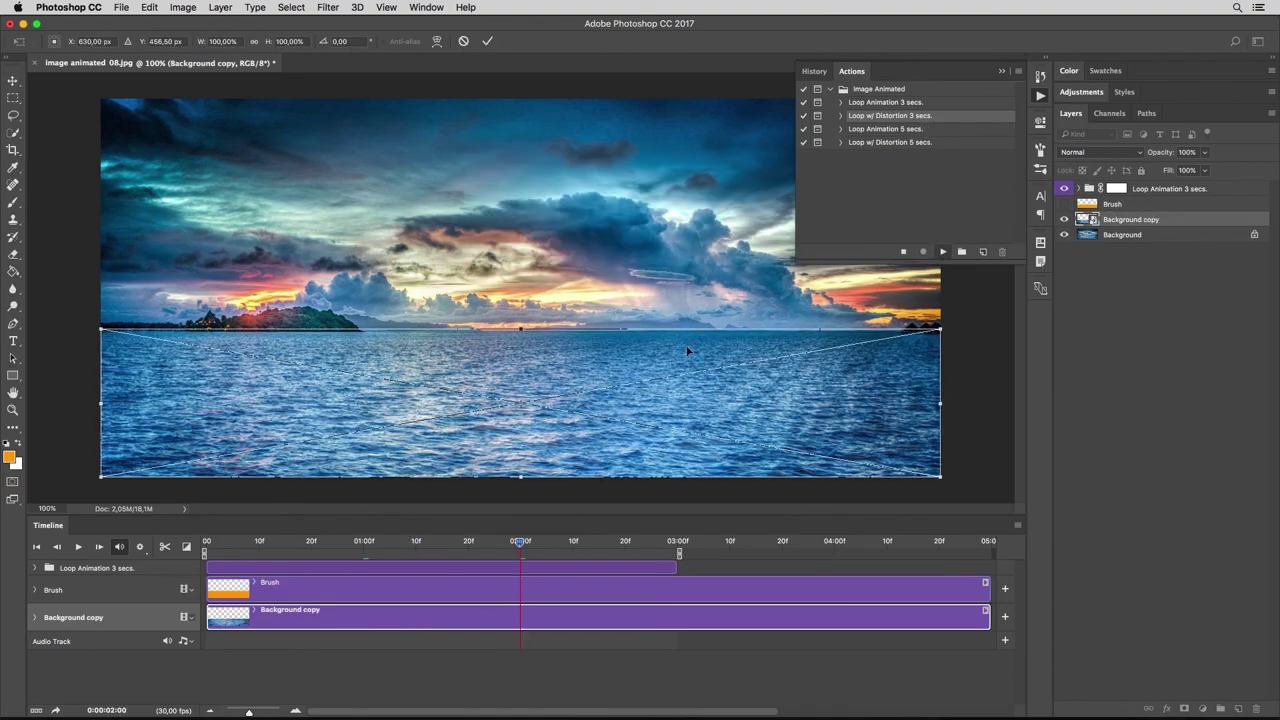
left_click_drag(511, 478, 520, 497)
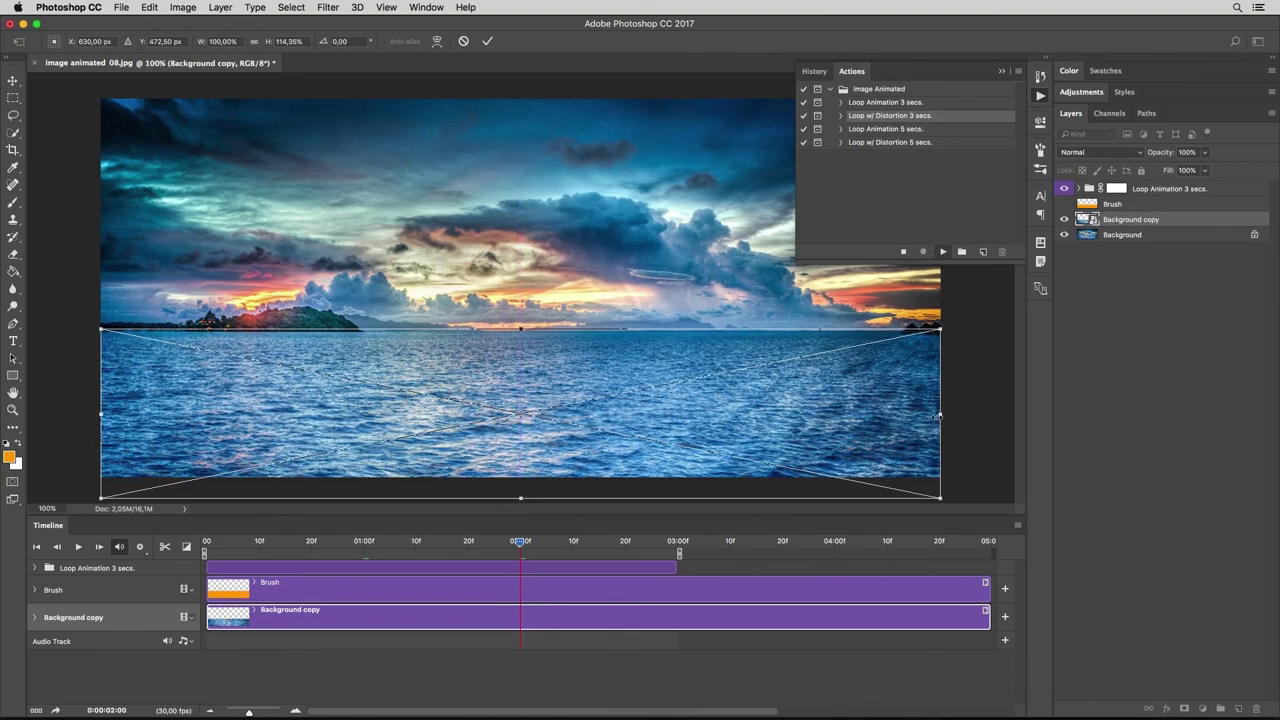
left_click_drag(938, 413, 962, 413)
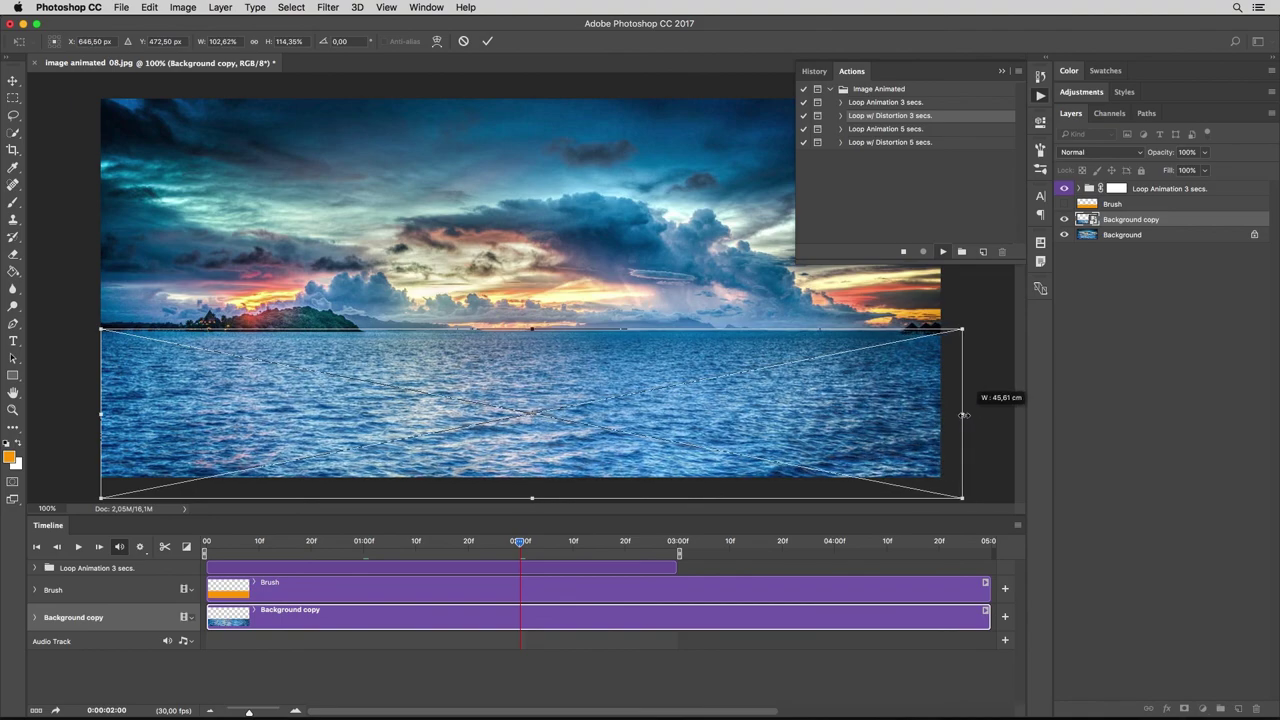
left_click_drag(96, 413, 76, 419)
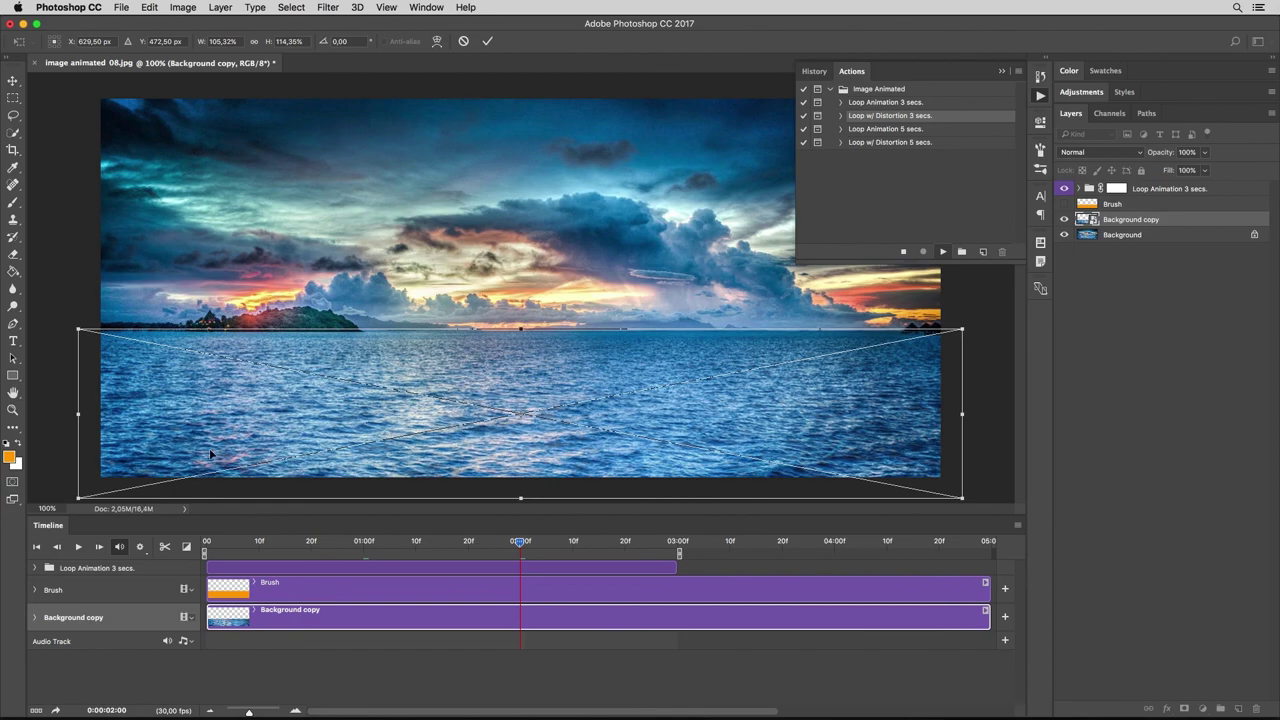
left_click(487, 42)
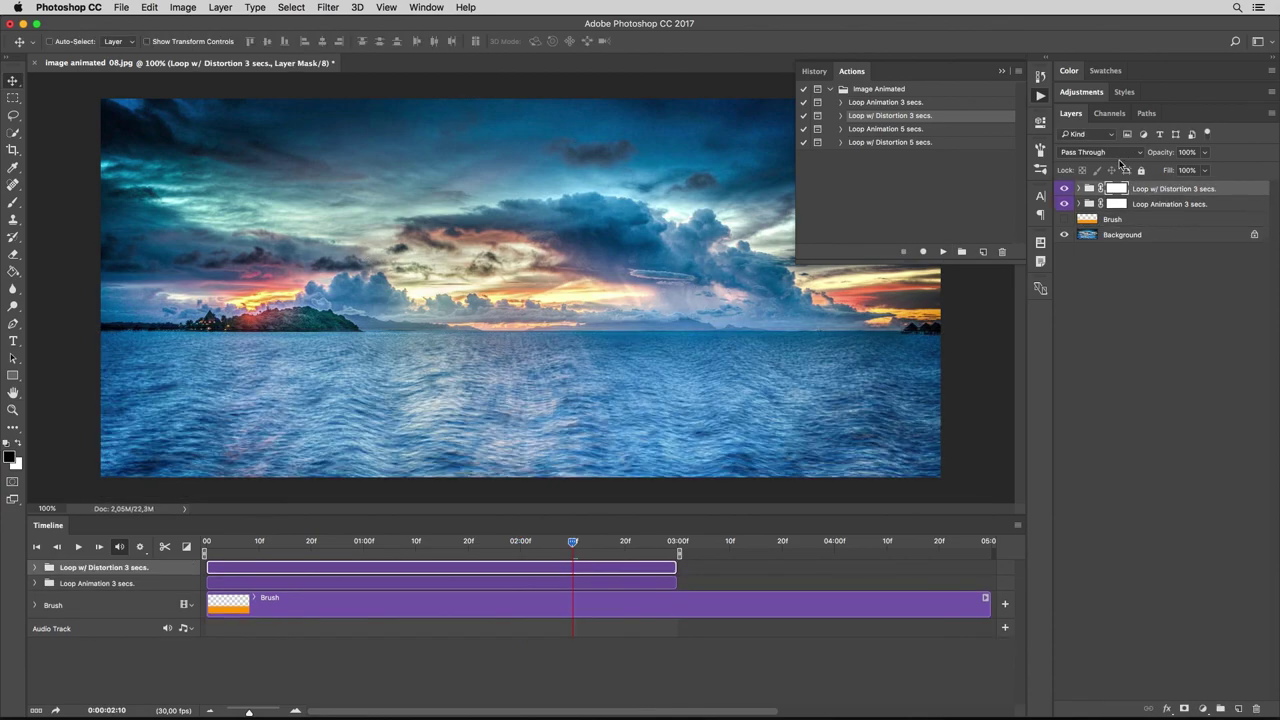
Set the Loop w/ Distortion 3 secs group to Lighten and preview the combined waves.
left_click(1108, 156)
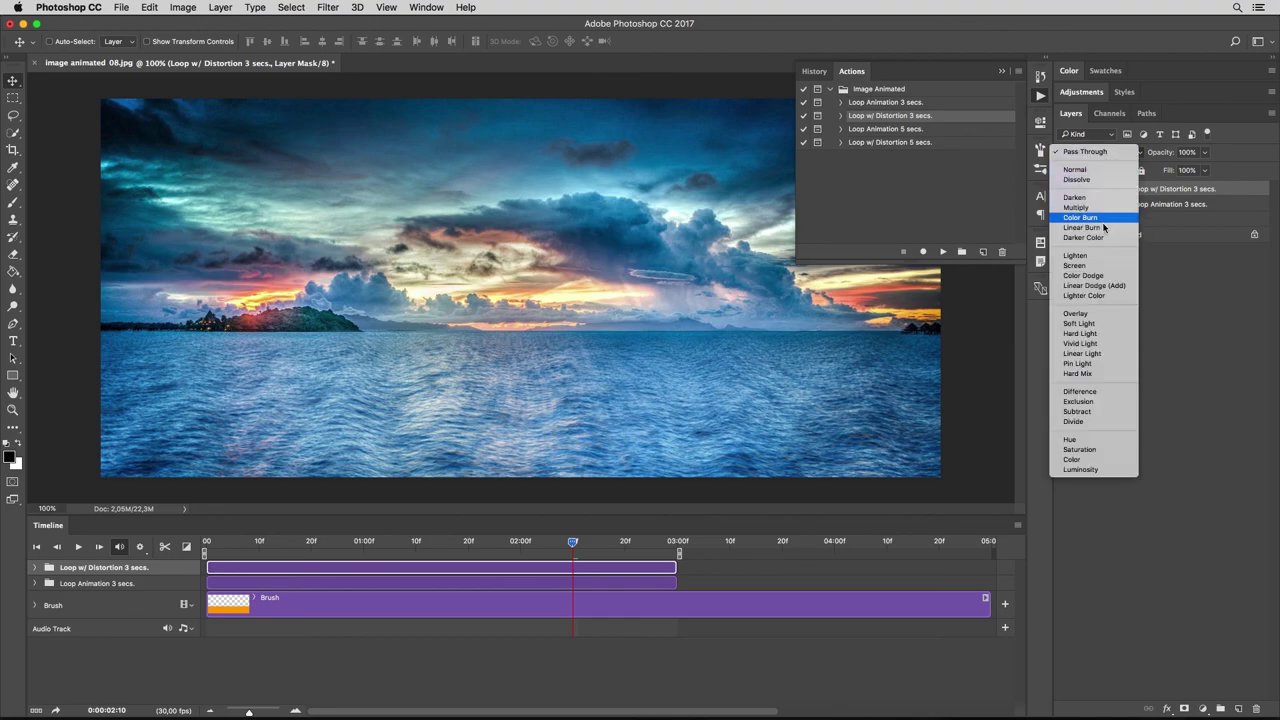
left_click(1099, 258)
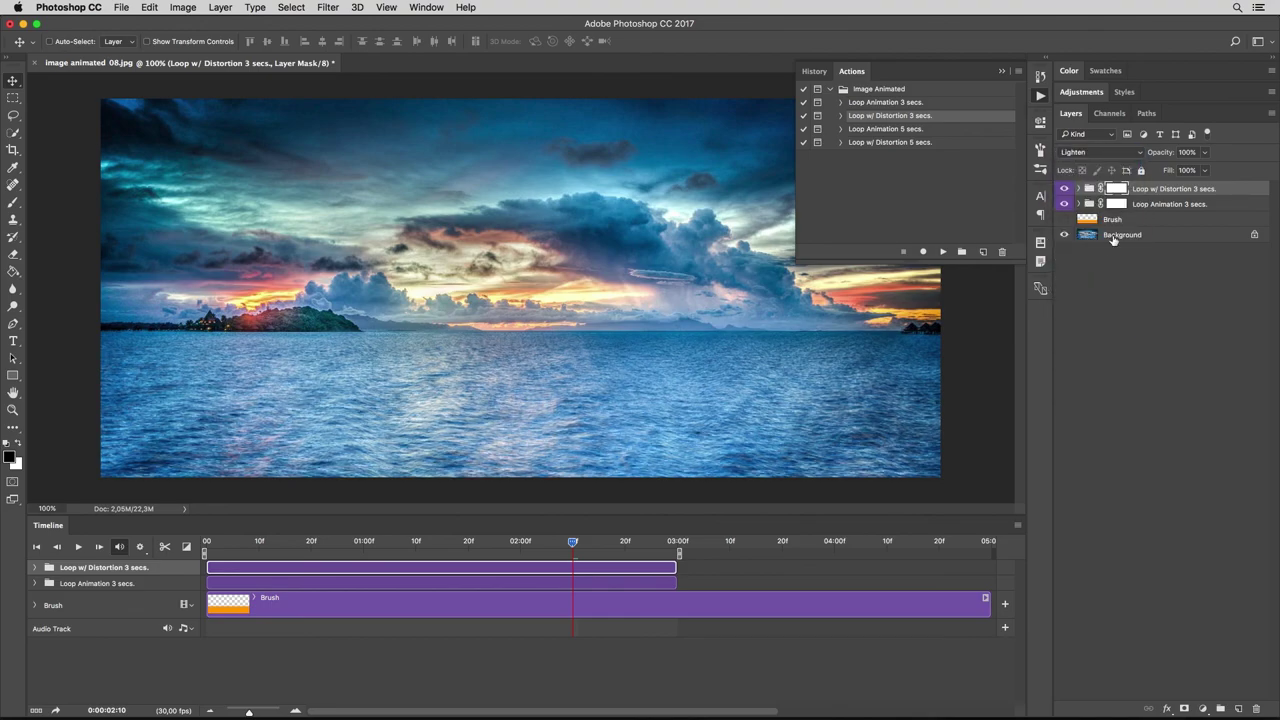
left_click(1047, 96)
key("space")
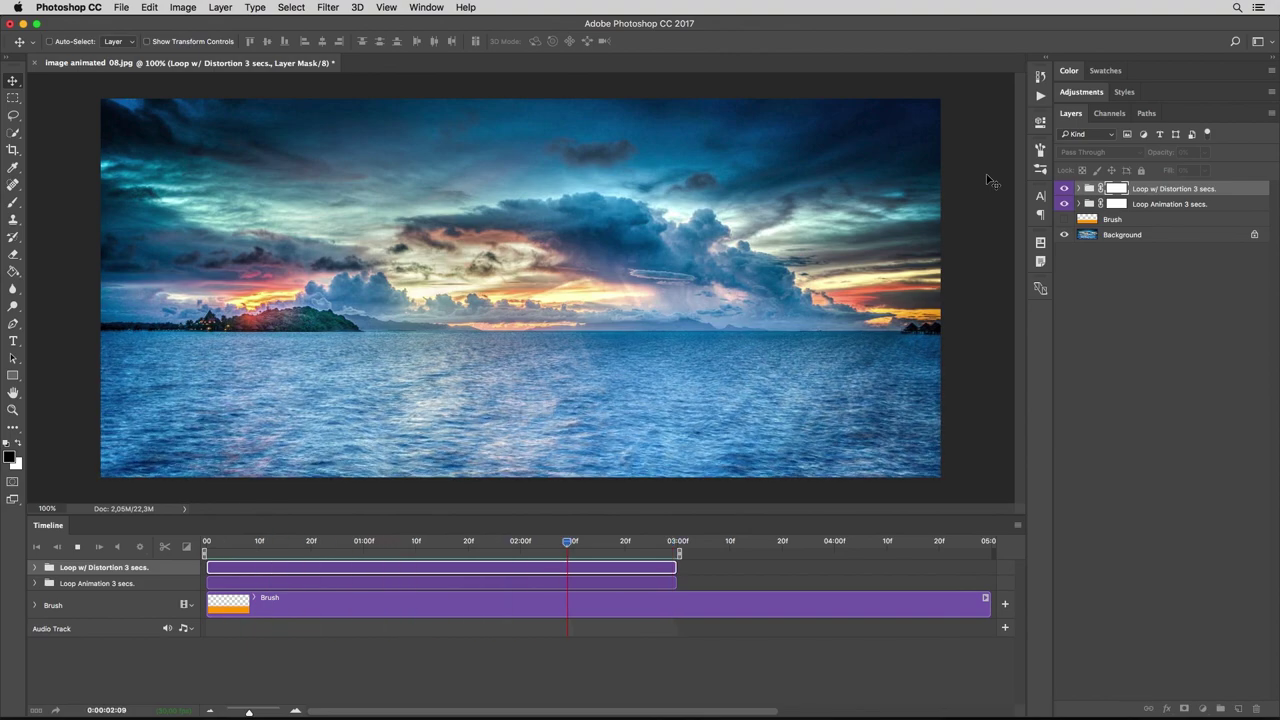
key("space")
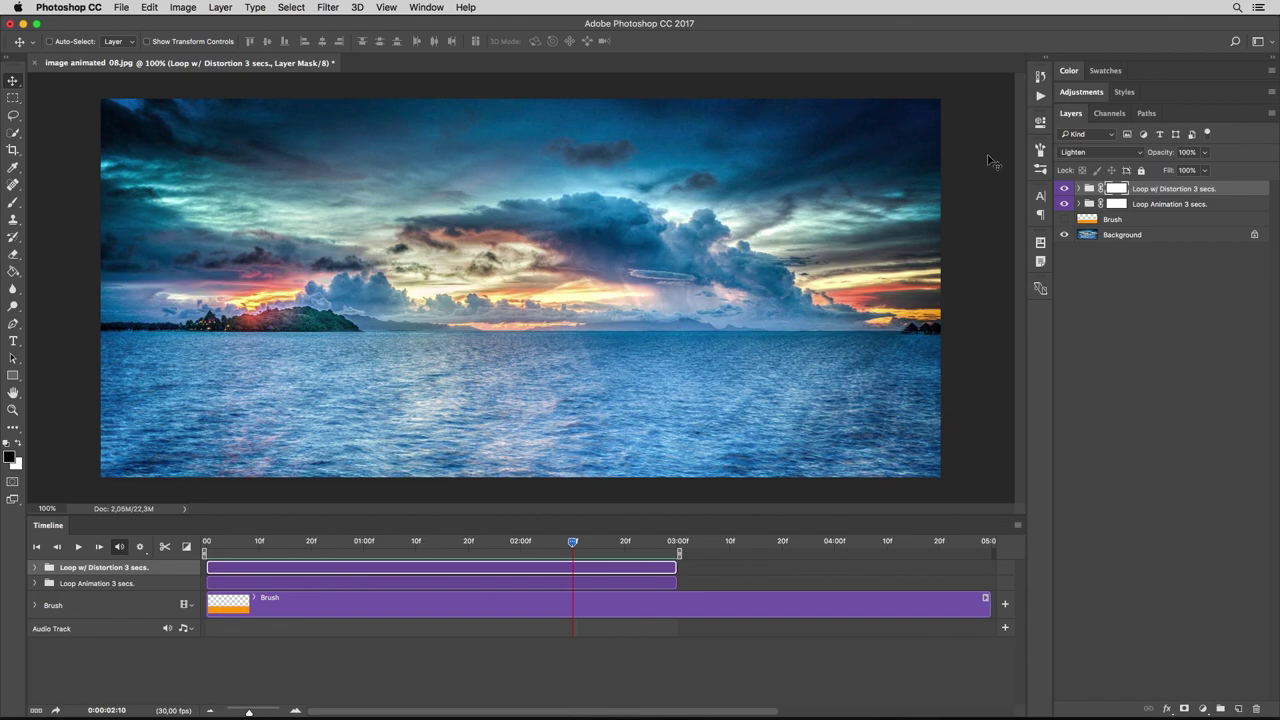